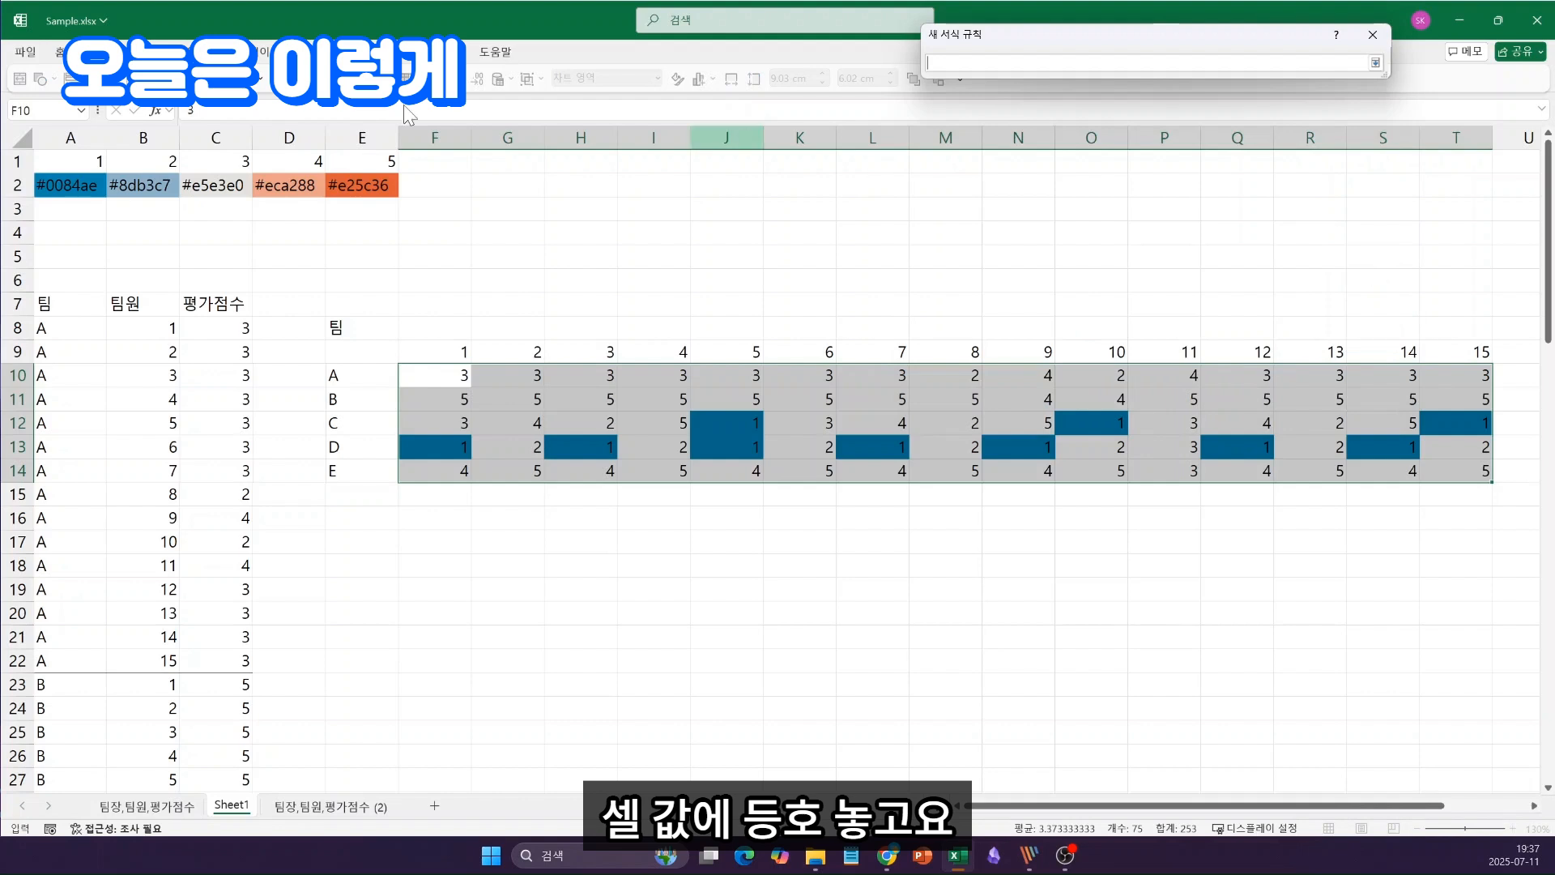
# Step: Complete the conditional formatting rule so score cells equal to $B$1 get the custom fill colour #8db3c7
pyautogui.click(140, 162)
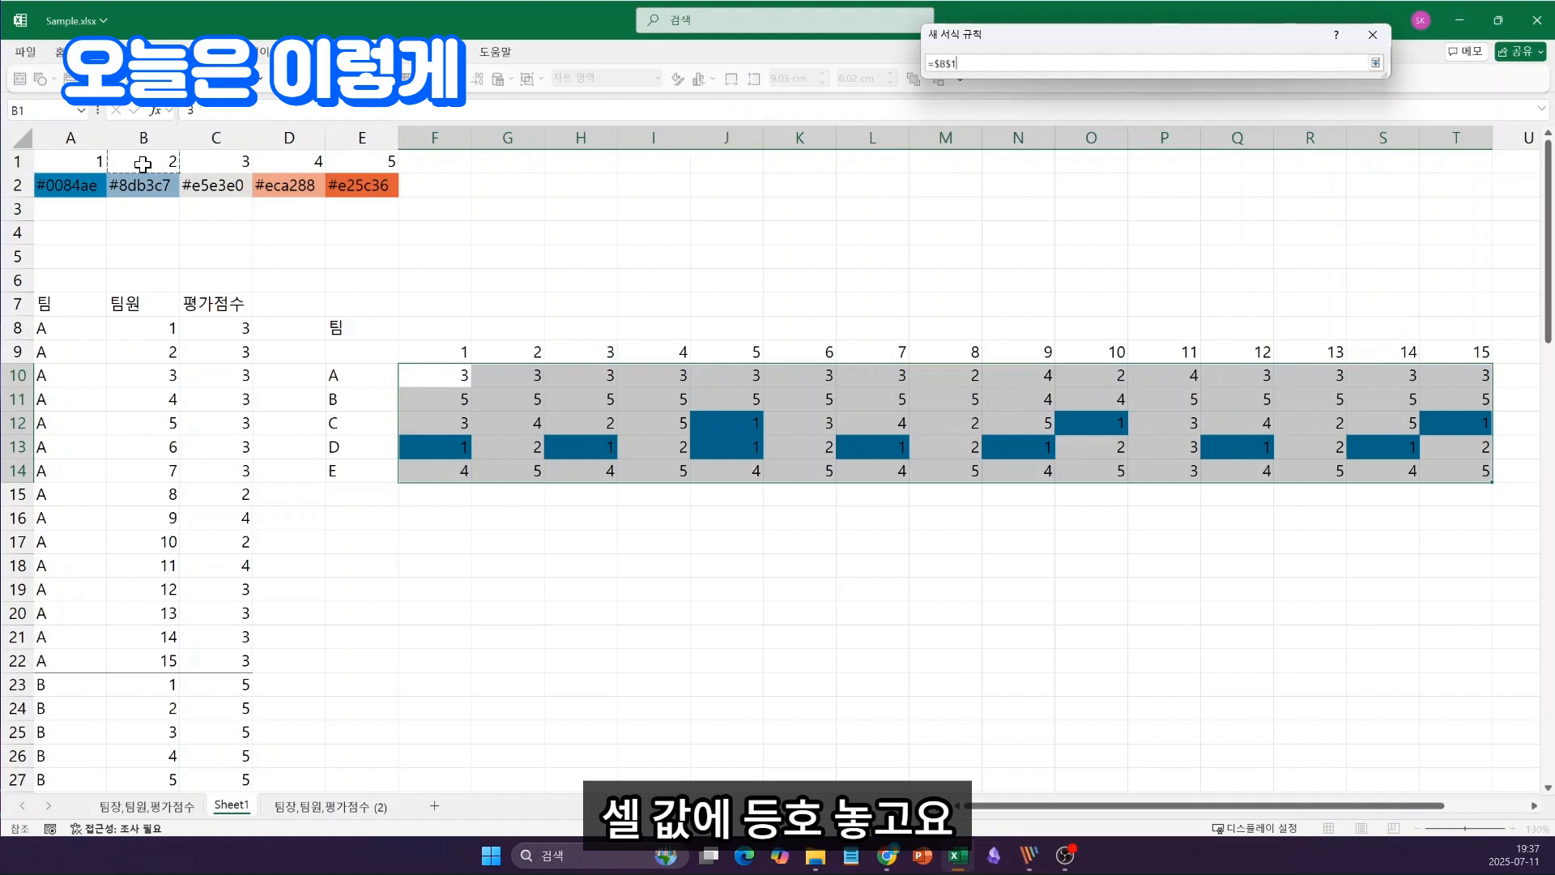
pyautogui.click(1375, 62)
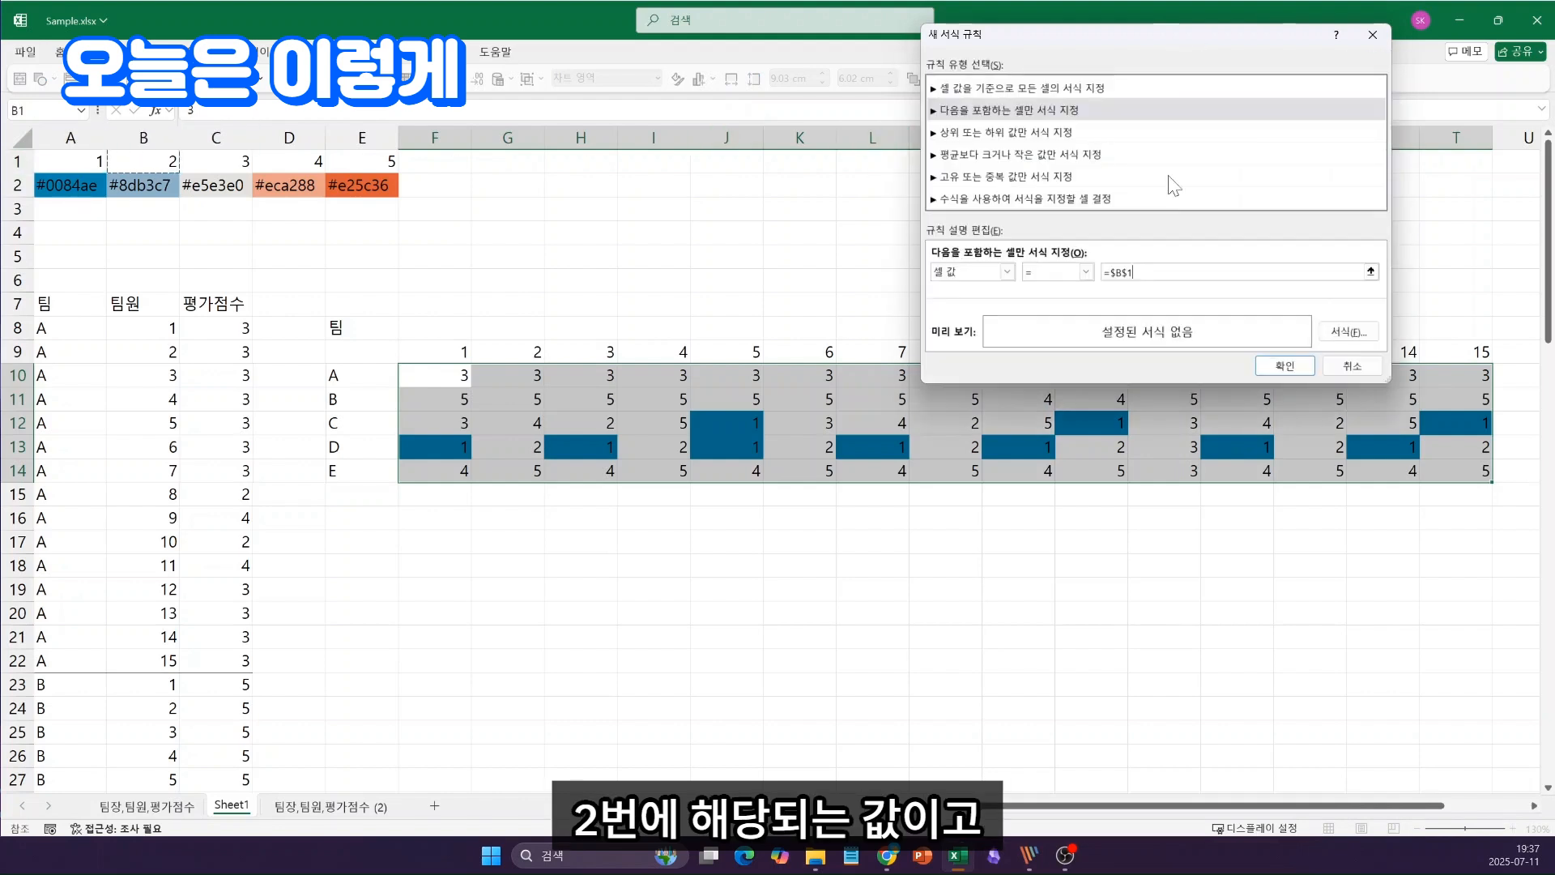
pyautogui.click(1338, 332)
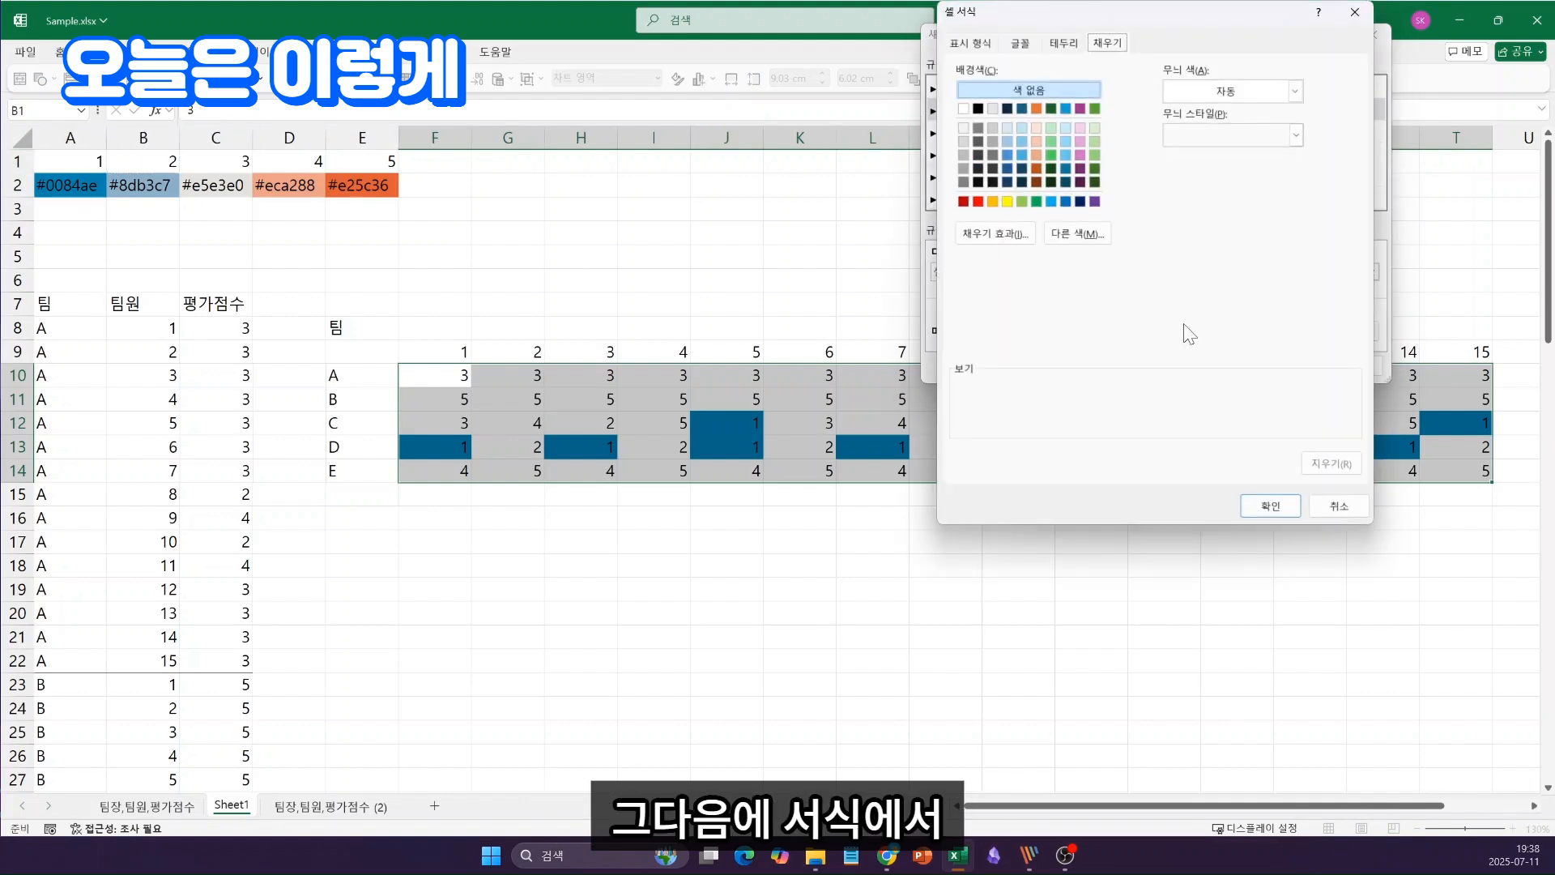
pyautogui.click(1077, 235)
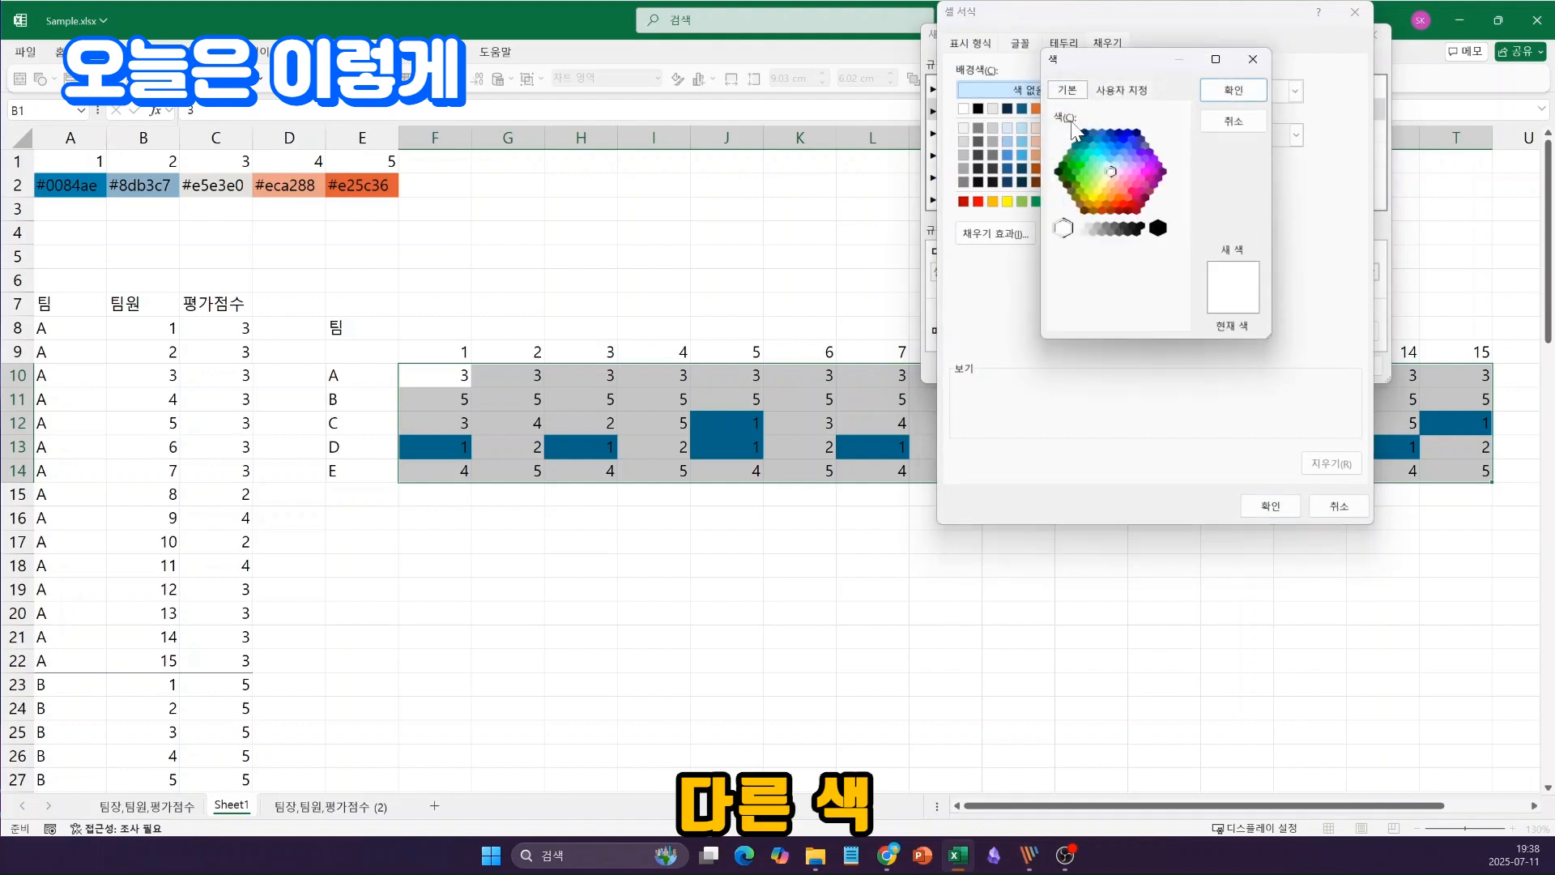
pyautogui.click(1126, 87)
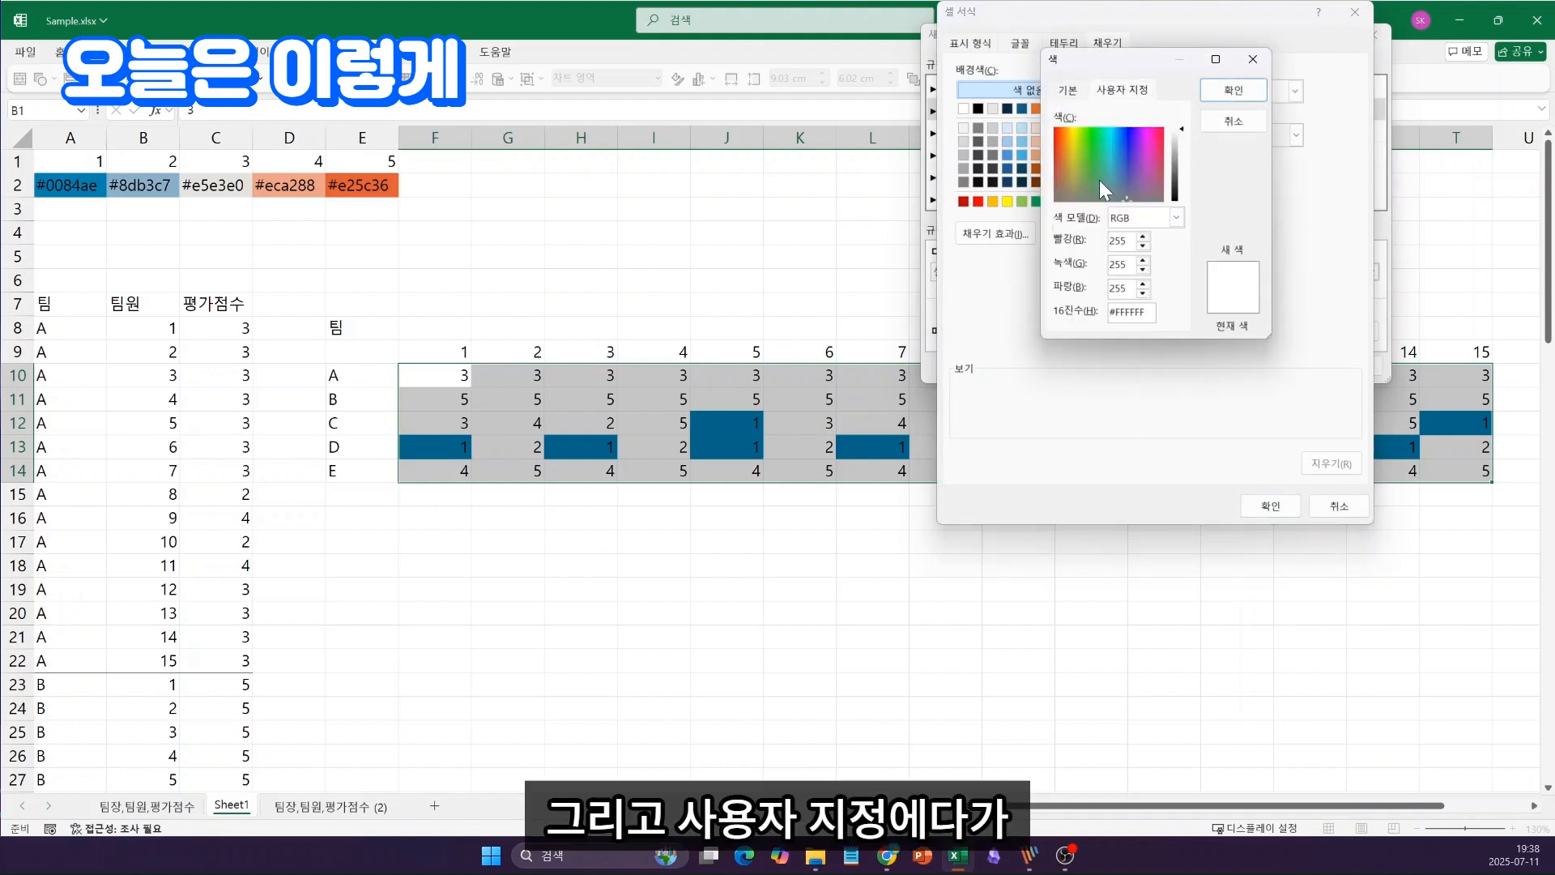
pyautogui.hotkey('shift', 'End')
pyautogui.write('8db')
pyautogui.click(1210, 90)
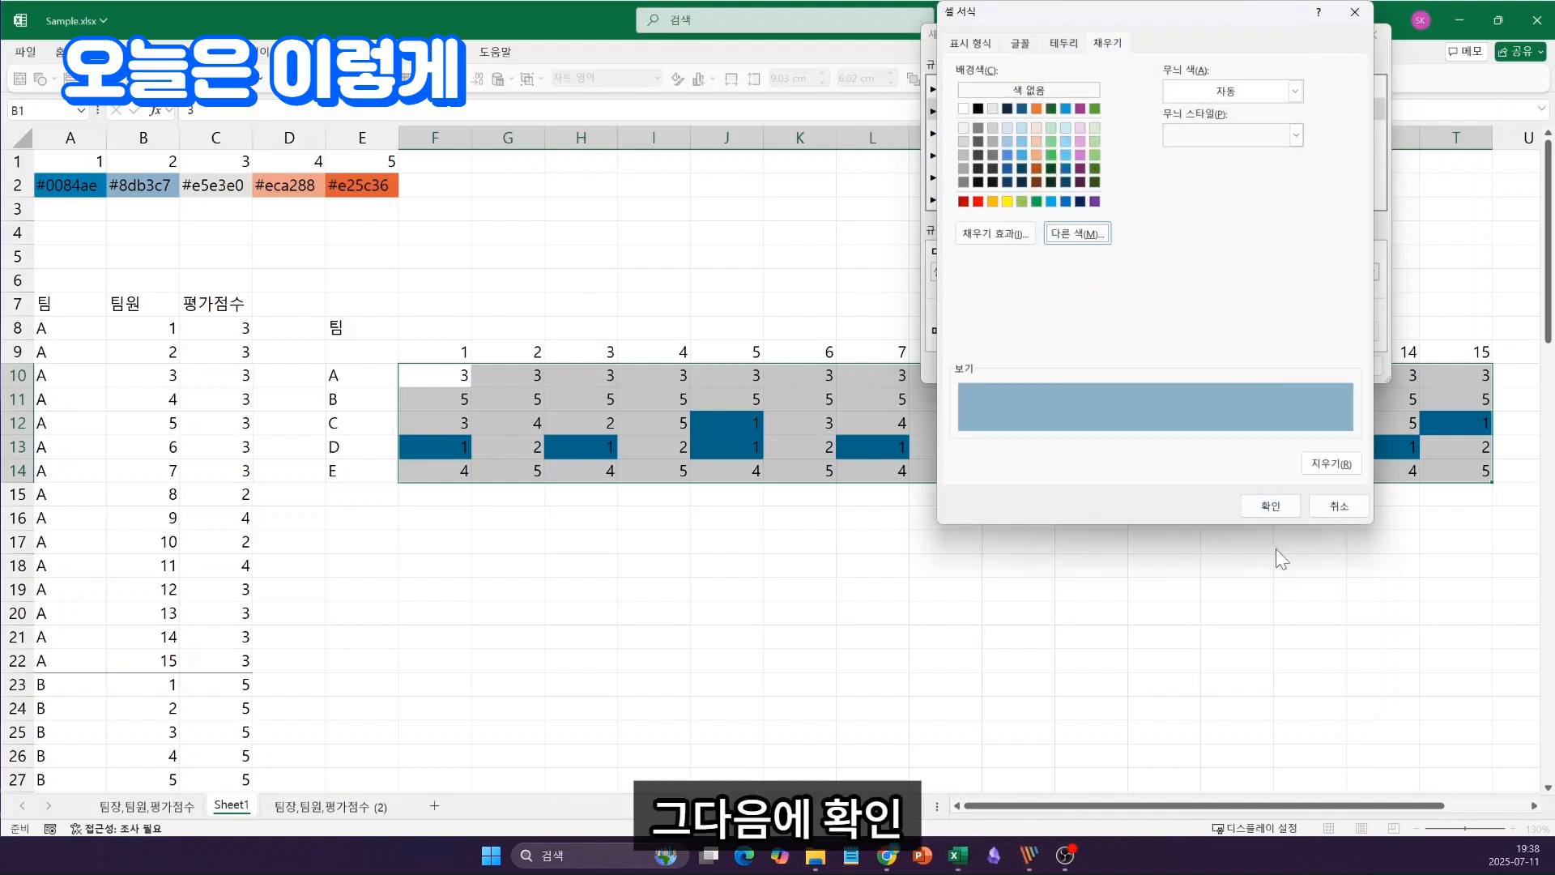
pyautogui.click(1287, 504)
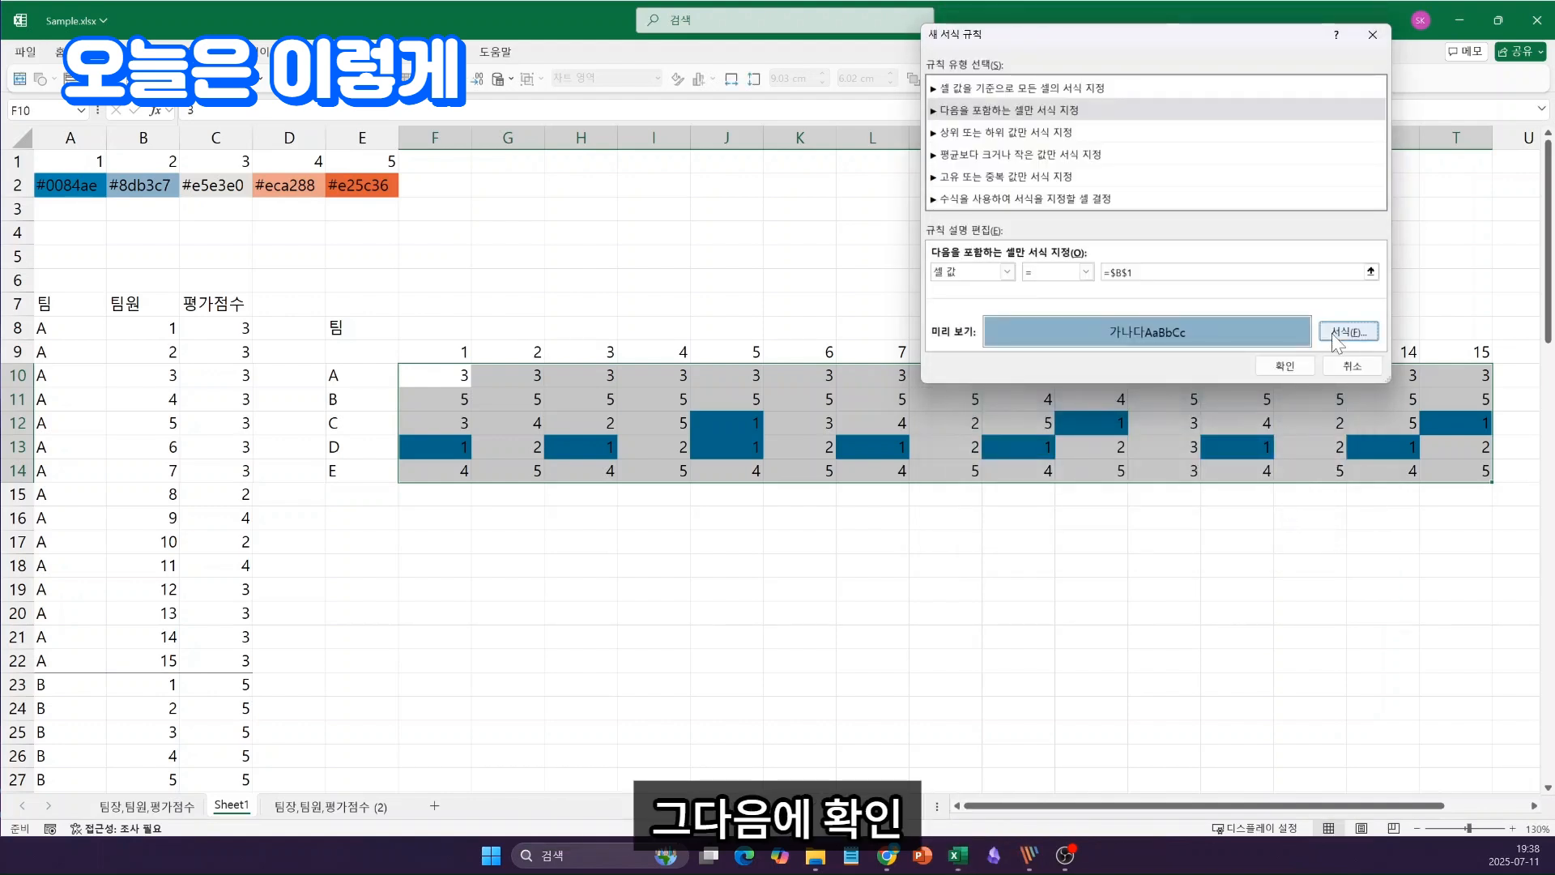
pyautogui.click(1292, 368)
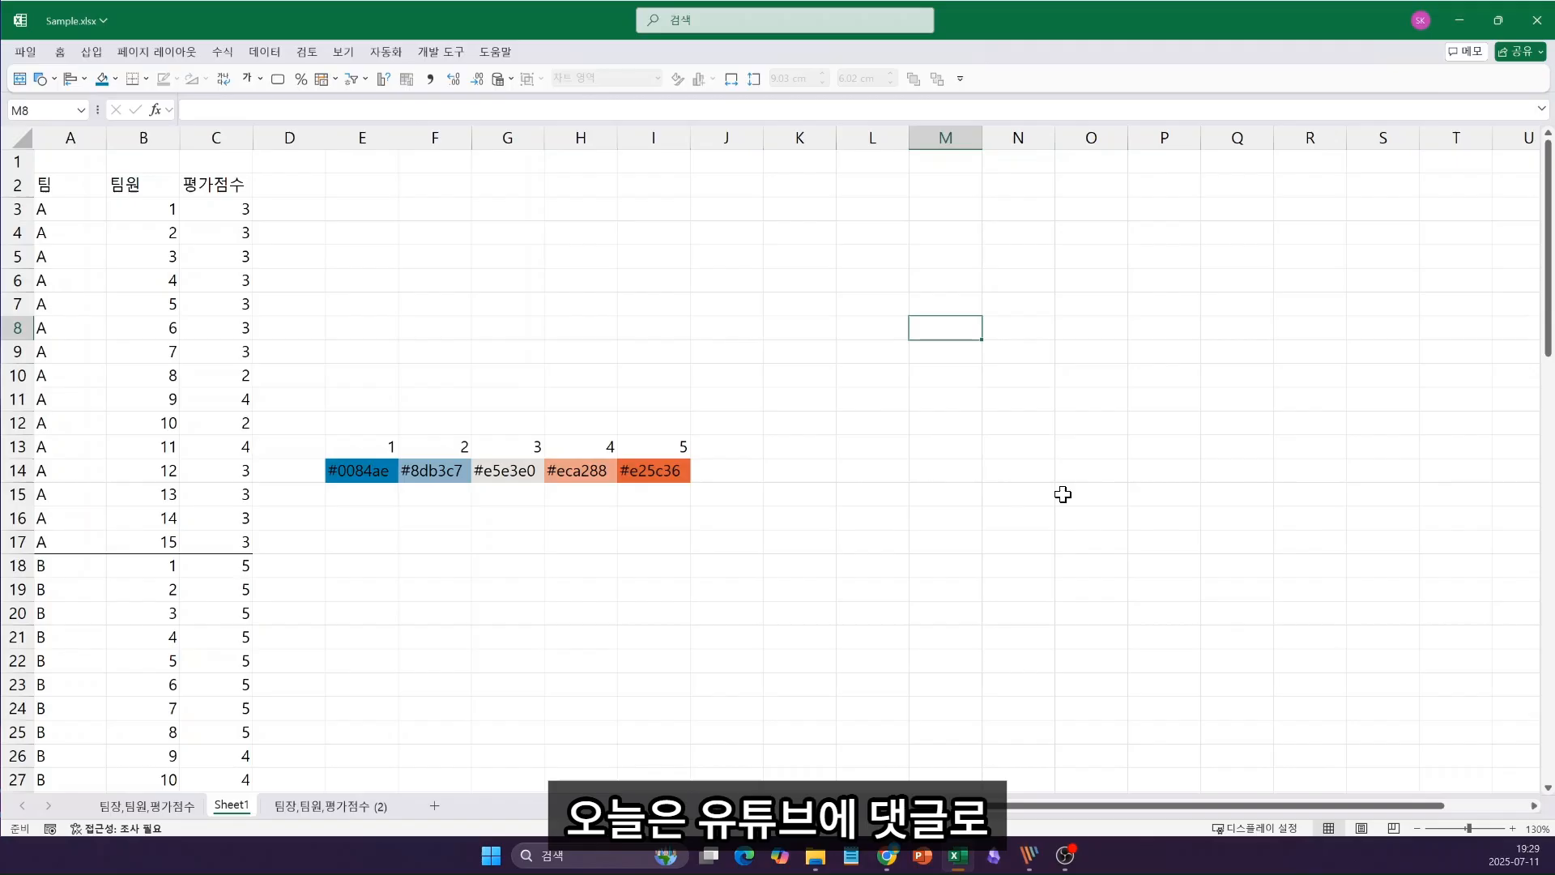
pyautogui.click(1061, 495)
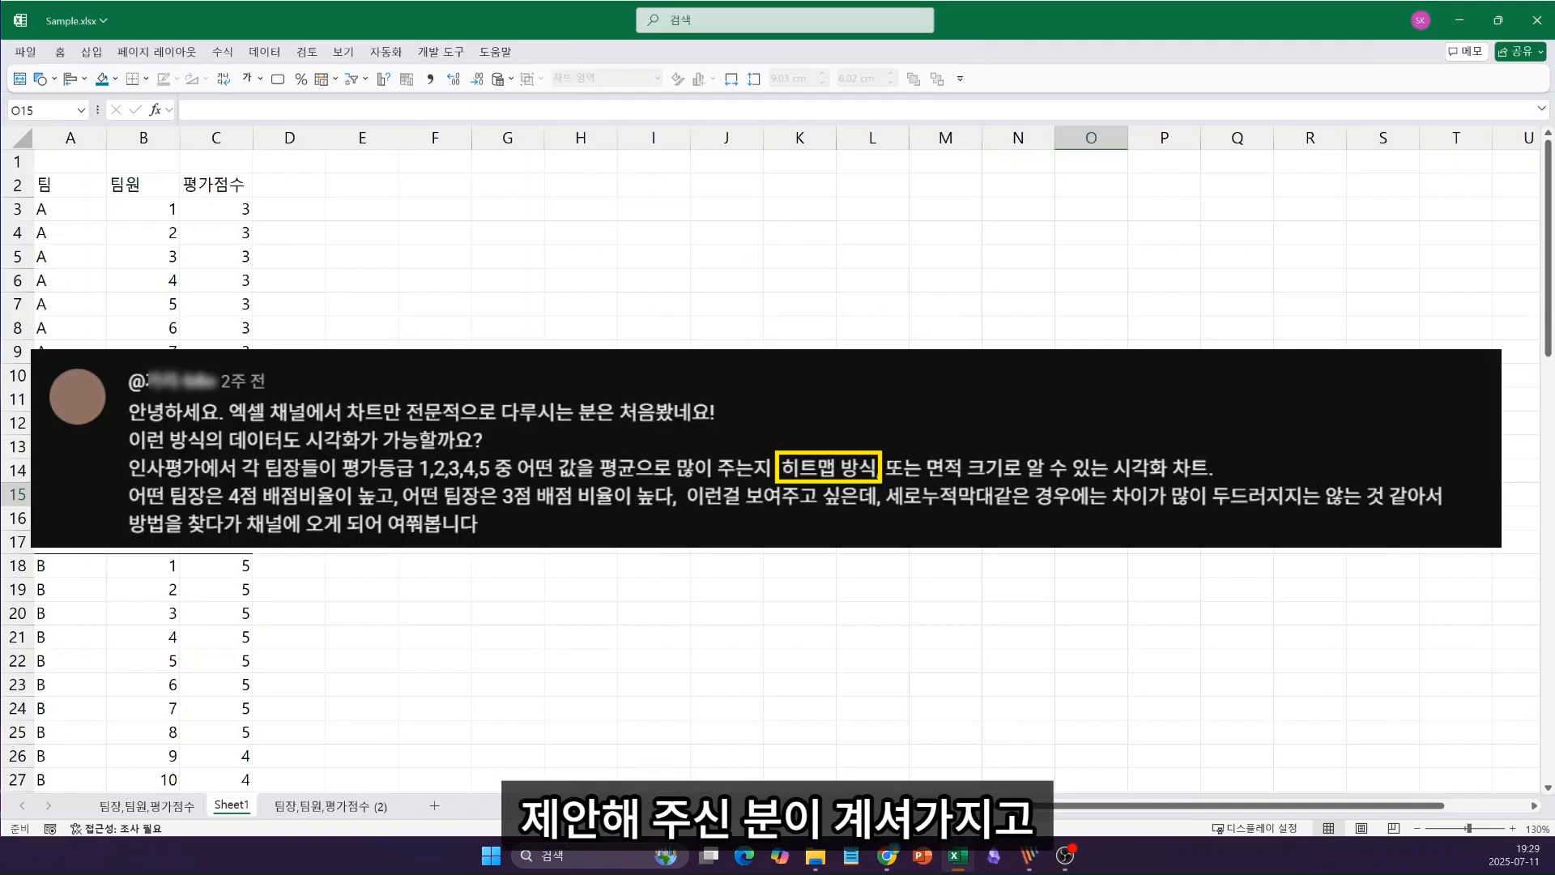
pyautogui.click(1190, 504)
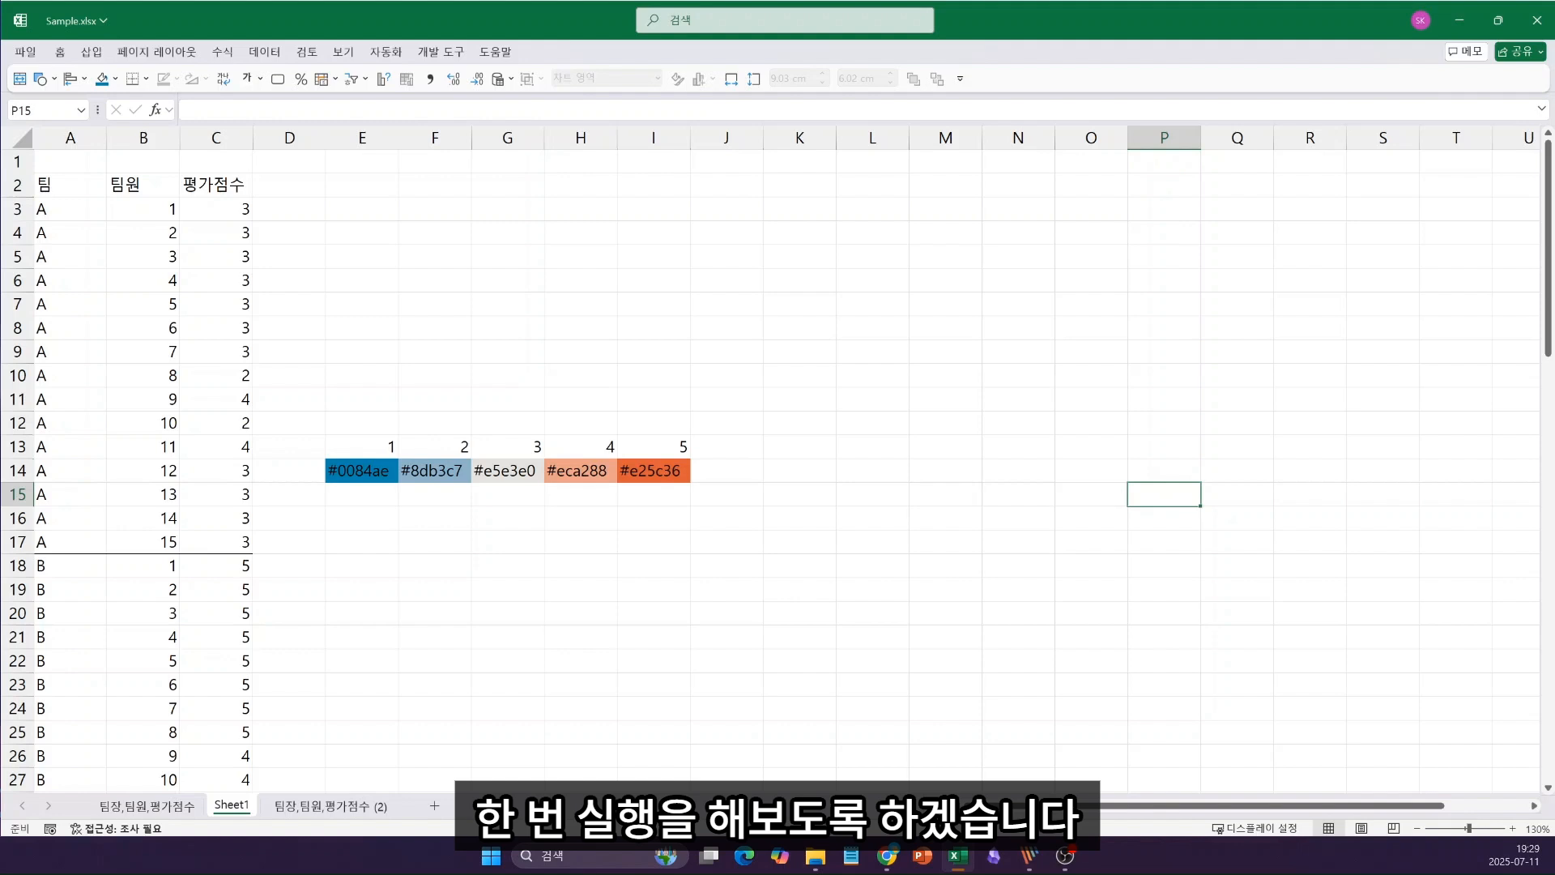
pyautogui.hotkey('alt', 'Tab')
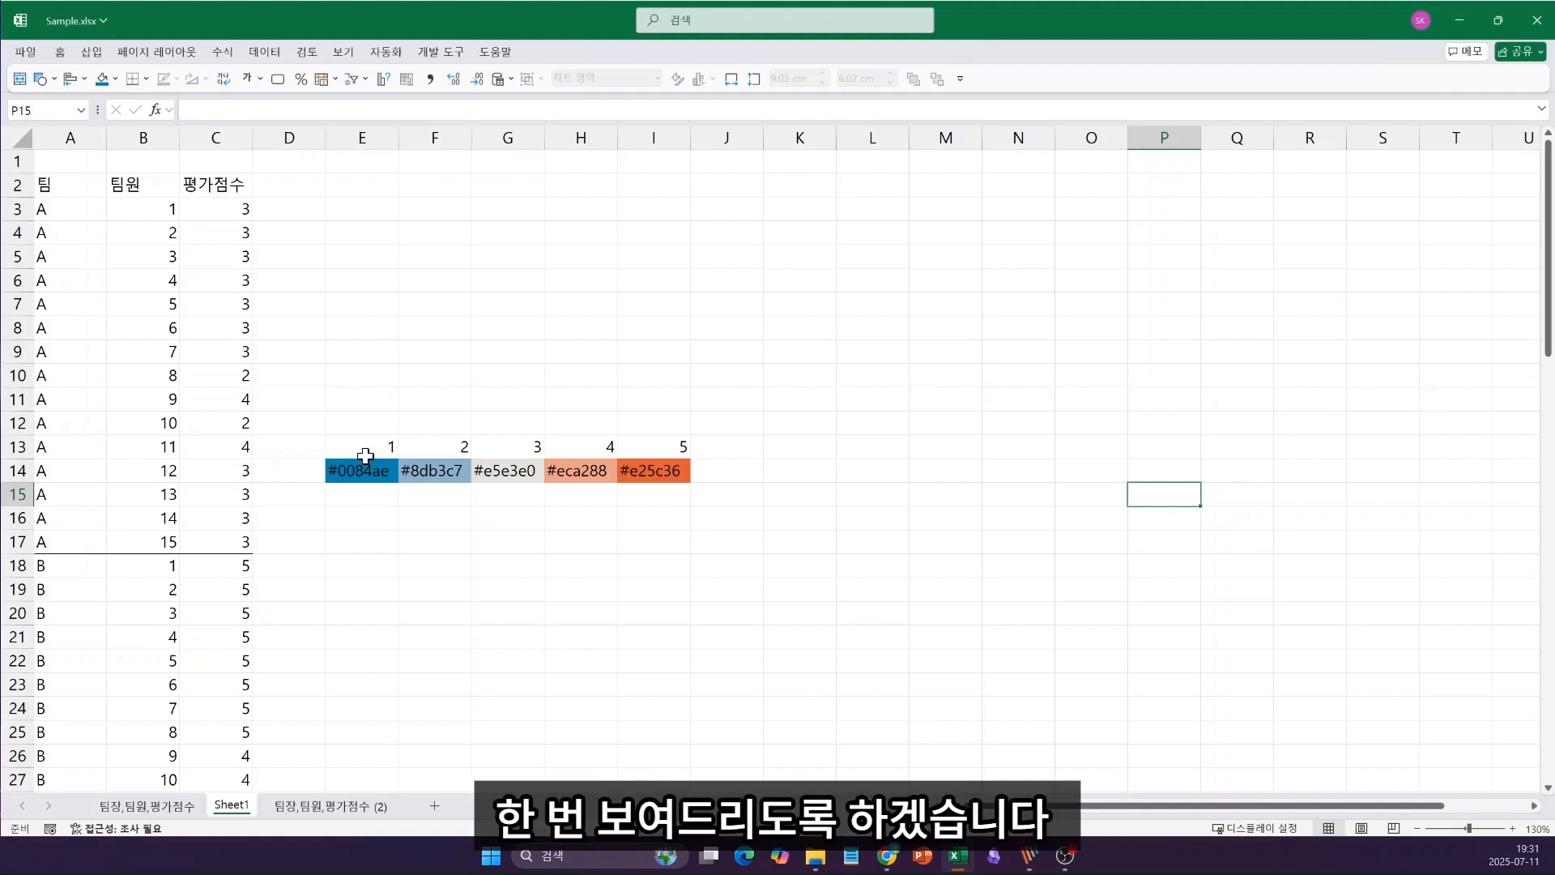
# Step: Move the score colour palette from E13:I14 to the range starting at N2
pyautogui.moveTo(365, 451); pyautogui.dragTo(686, 477)
pyautogui.hotkey('ctrl', 'x')
pyautogui.click(1027, 208)
pyautogui.click(1029, 185)
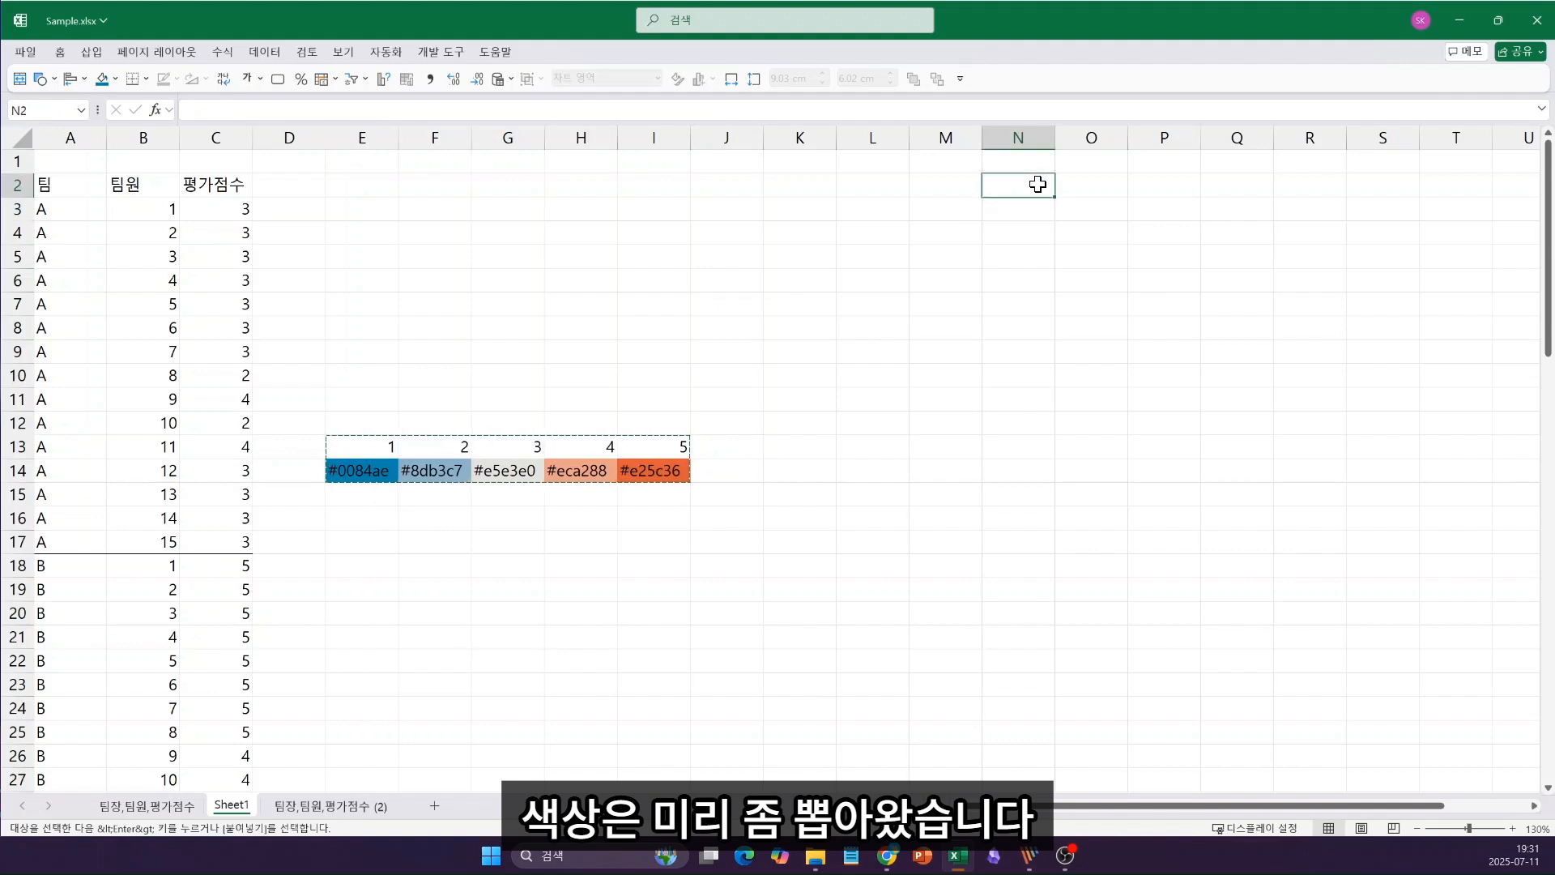
pyautogui.hotkey('ctrl', 'v')
pyautogui.click(1037, 331)
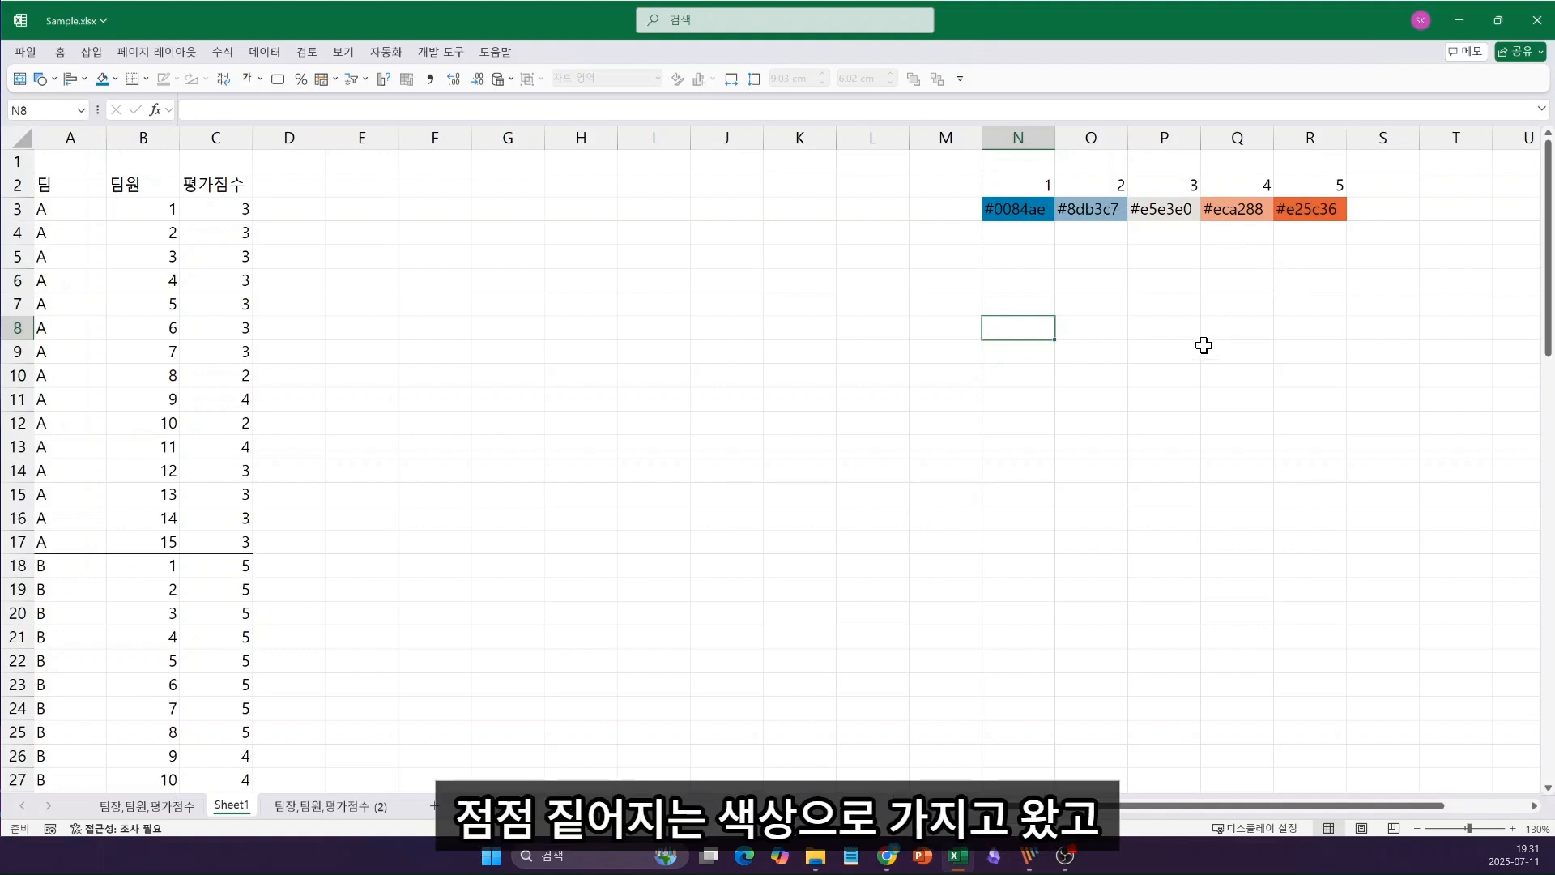
# Step: Review the evaluation scores of all teams, from A at the start of the list through E in row 77
pyautogui.click(212, 257)
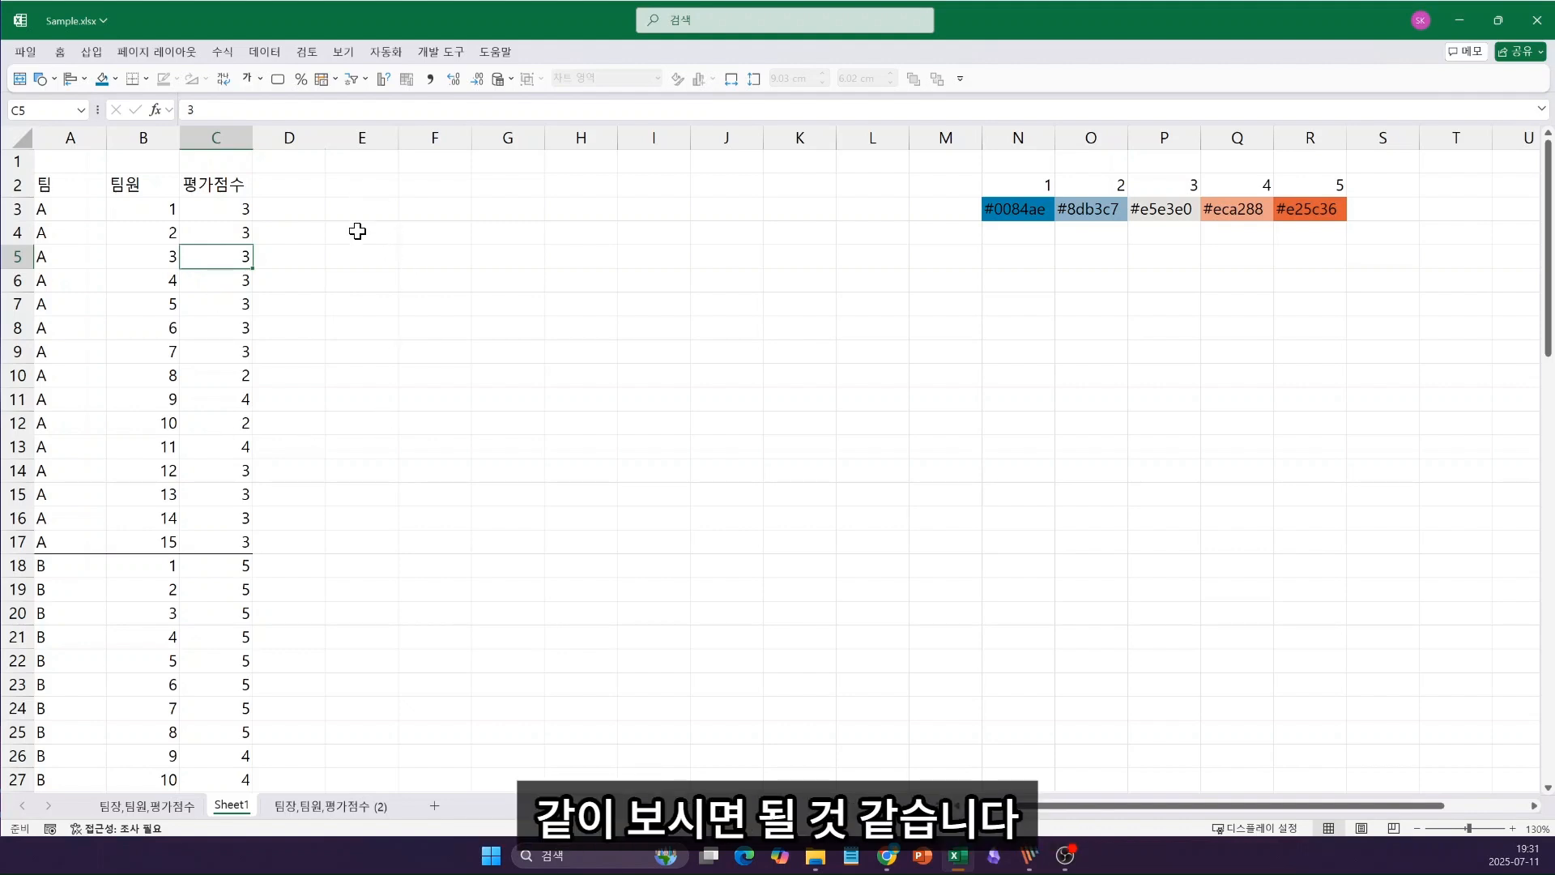
pyautogui.scroll(-9, 288, 470)
pyautogui.scroll(-5, 285, 474)
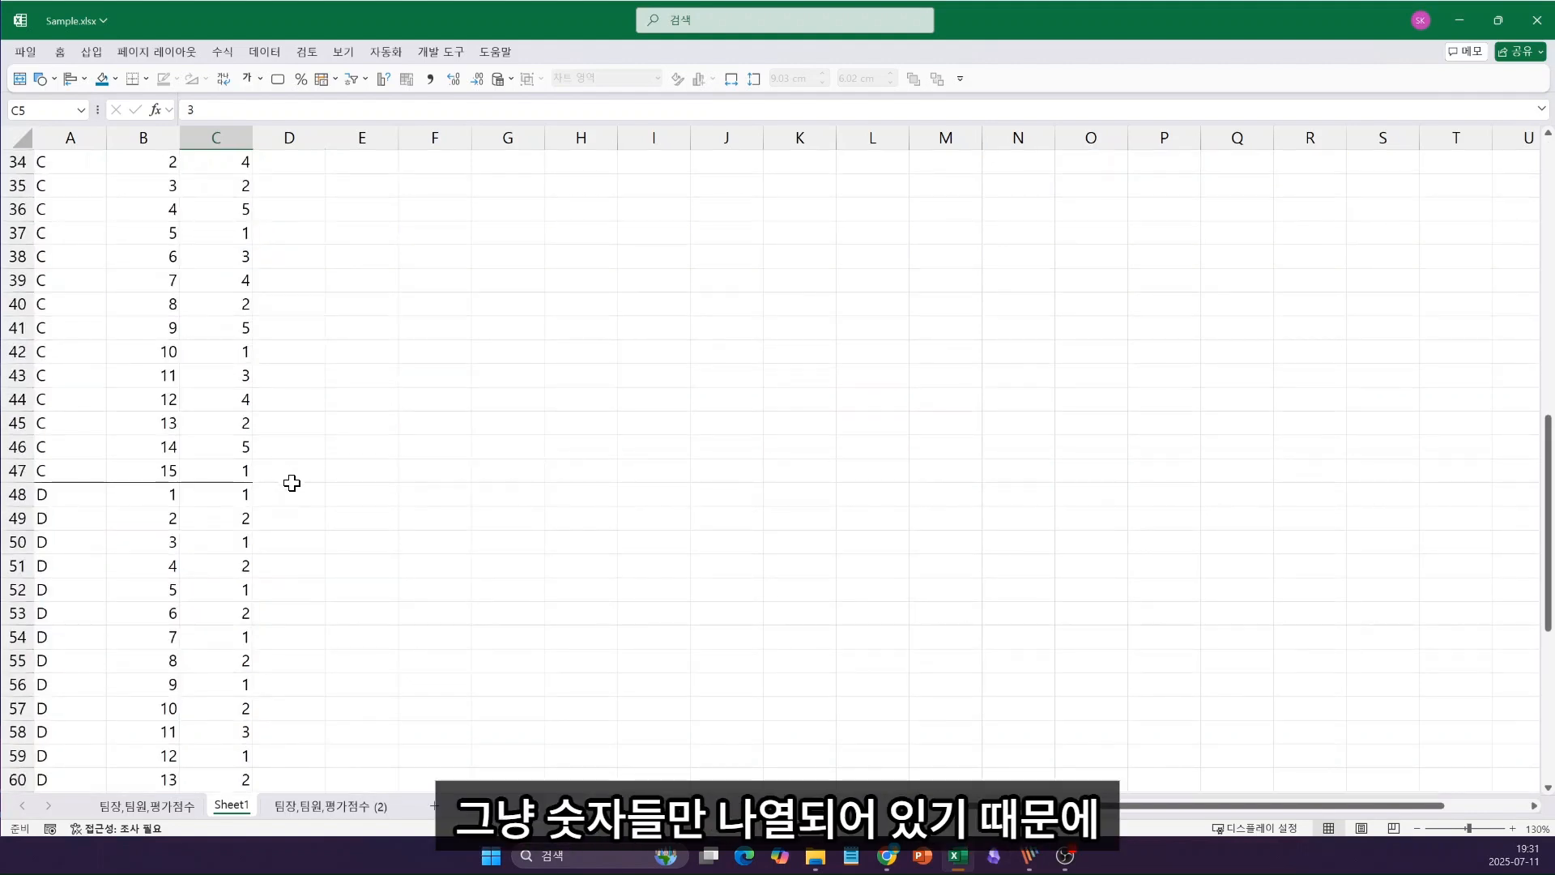
pyautogui.scroll(-5, 512, 510)
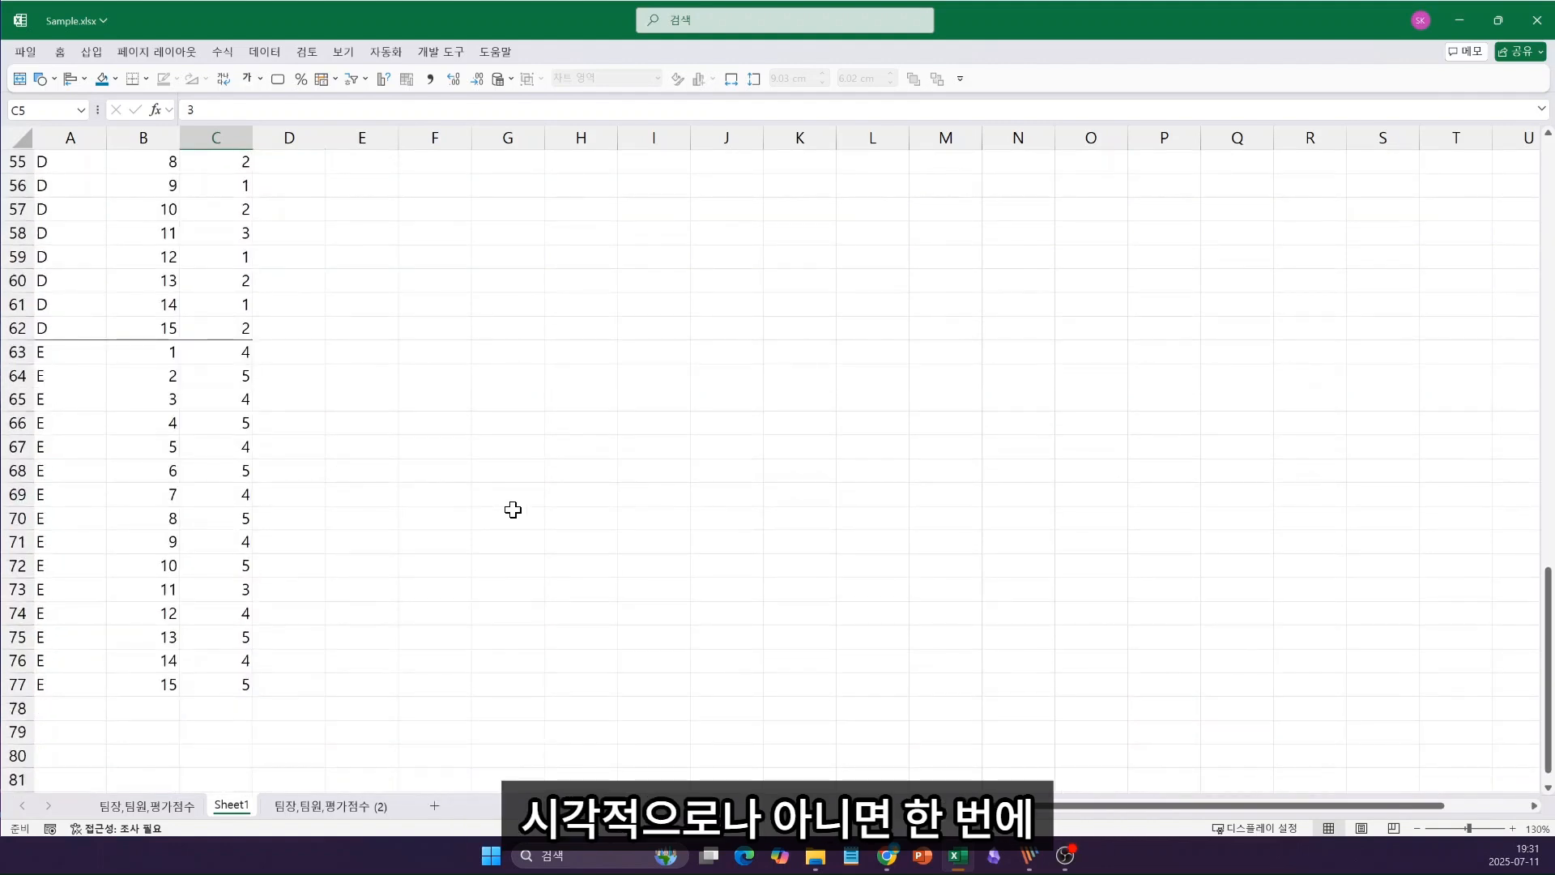
pyautogui.scroll(19, 512, 509)
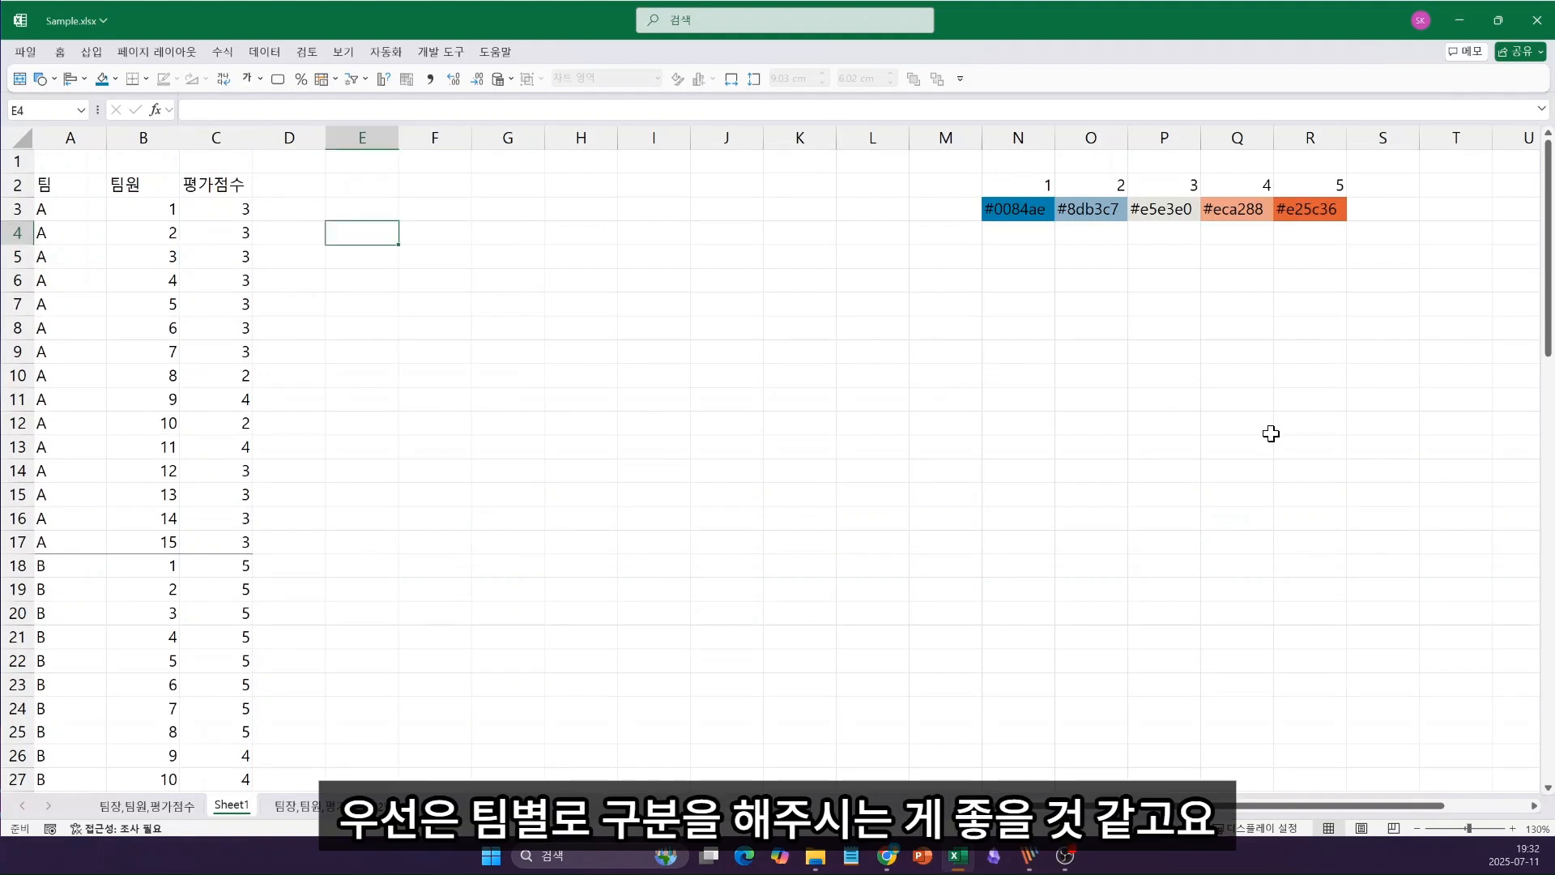
# Step: Enter the headers 팀 in E4 and 팀원 in F4 for a new summary table
pyautogui.write('팀')
pyautogui.press('Return')
pyautogui.press('Up')
pyautogui.press('Right')
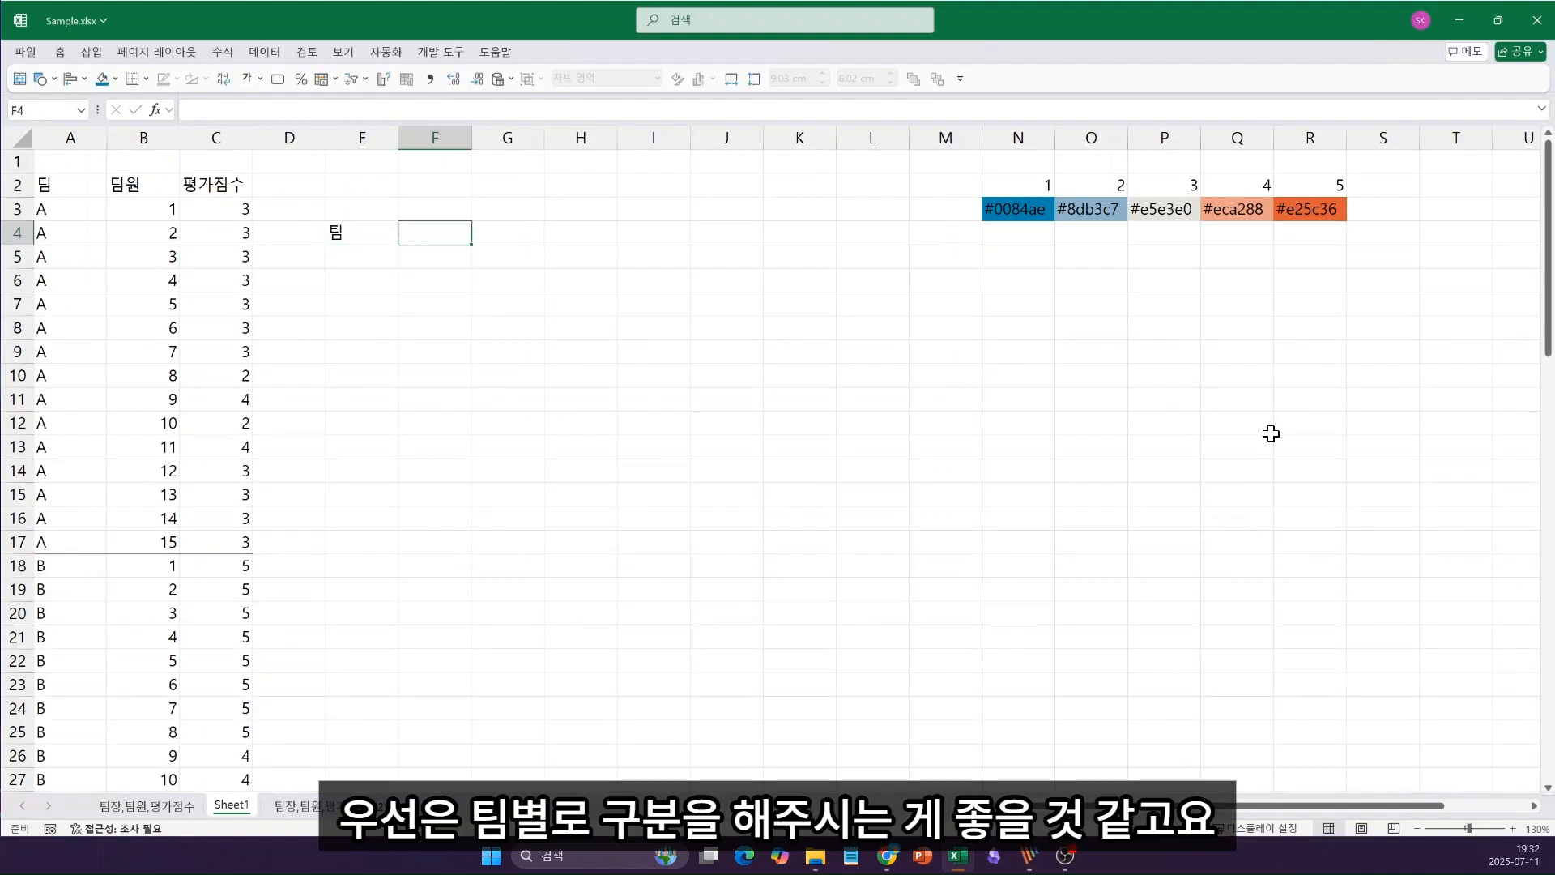
pyautogui.write('팀원')
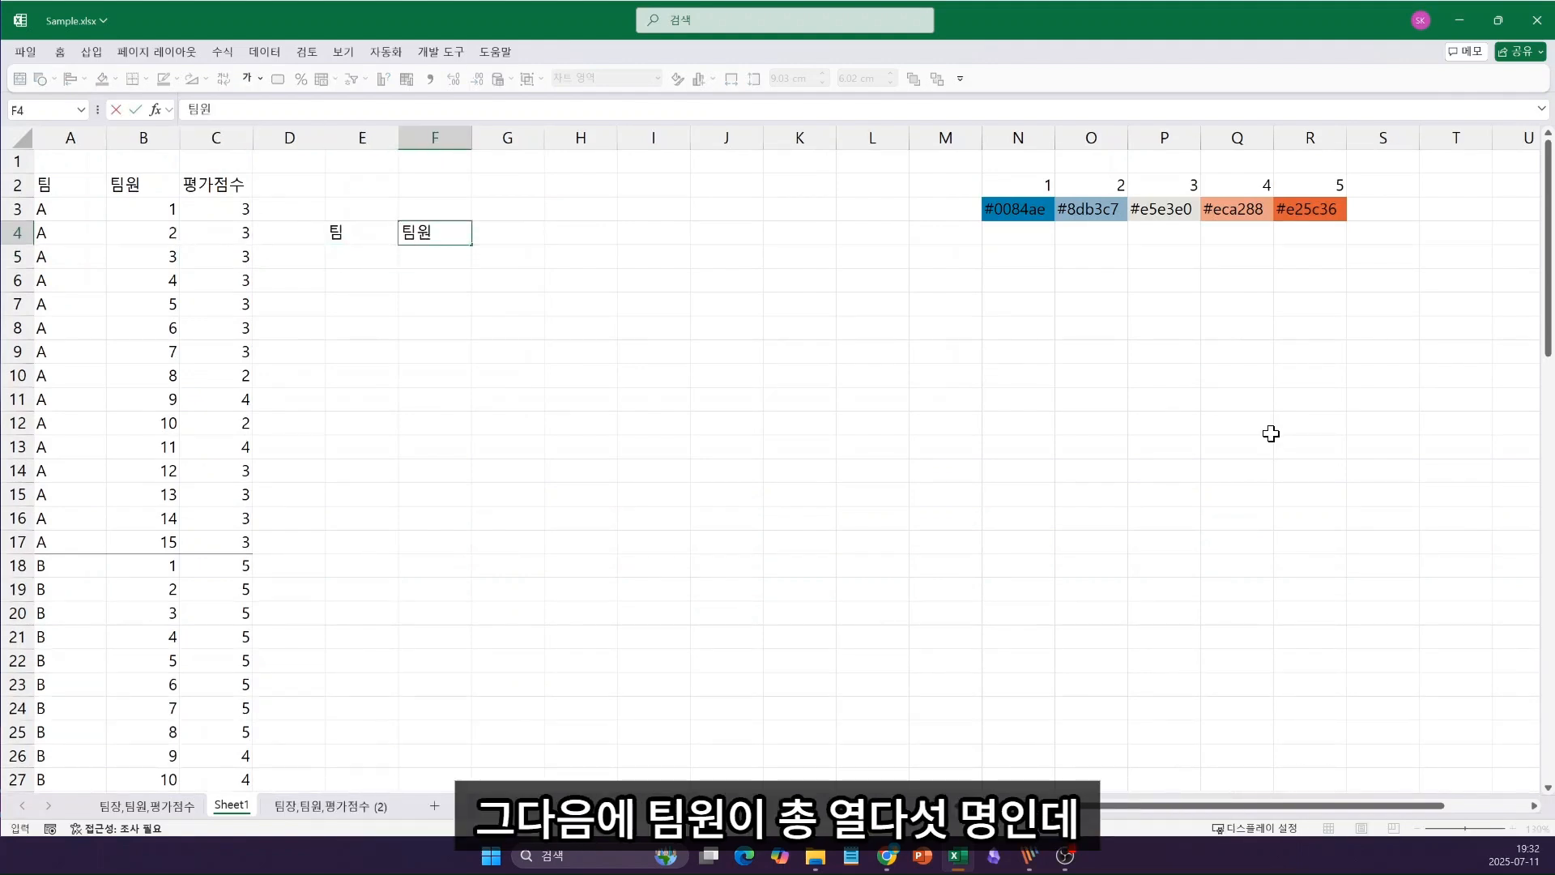
pyautogui.press('Return')
pyautogui.press('Up')
pyautogui.press('Right')
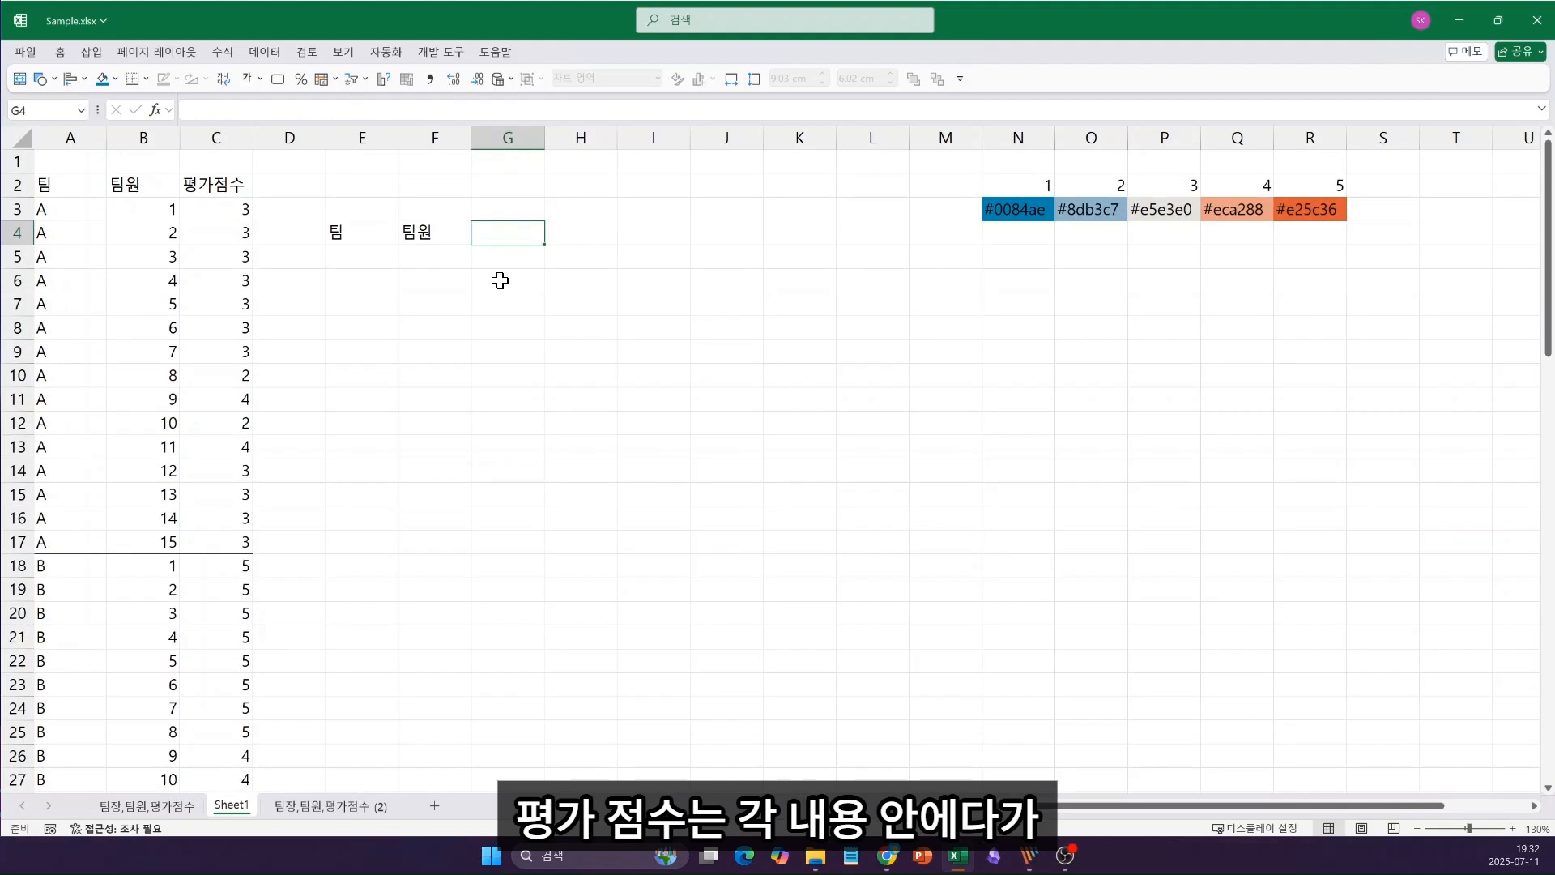
# Step: List the team names A, B, C, D and E in E5:E9 under the 팀 header
pyautogui.click(464, 330)
pyautogui.click(332, 258)
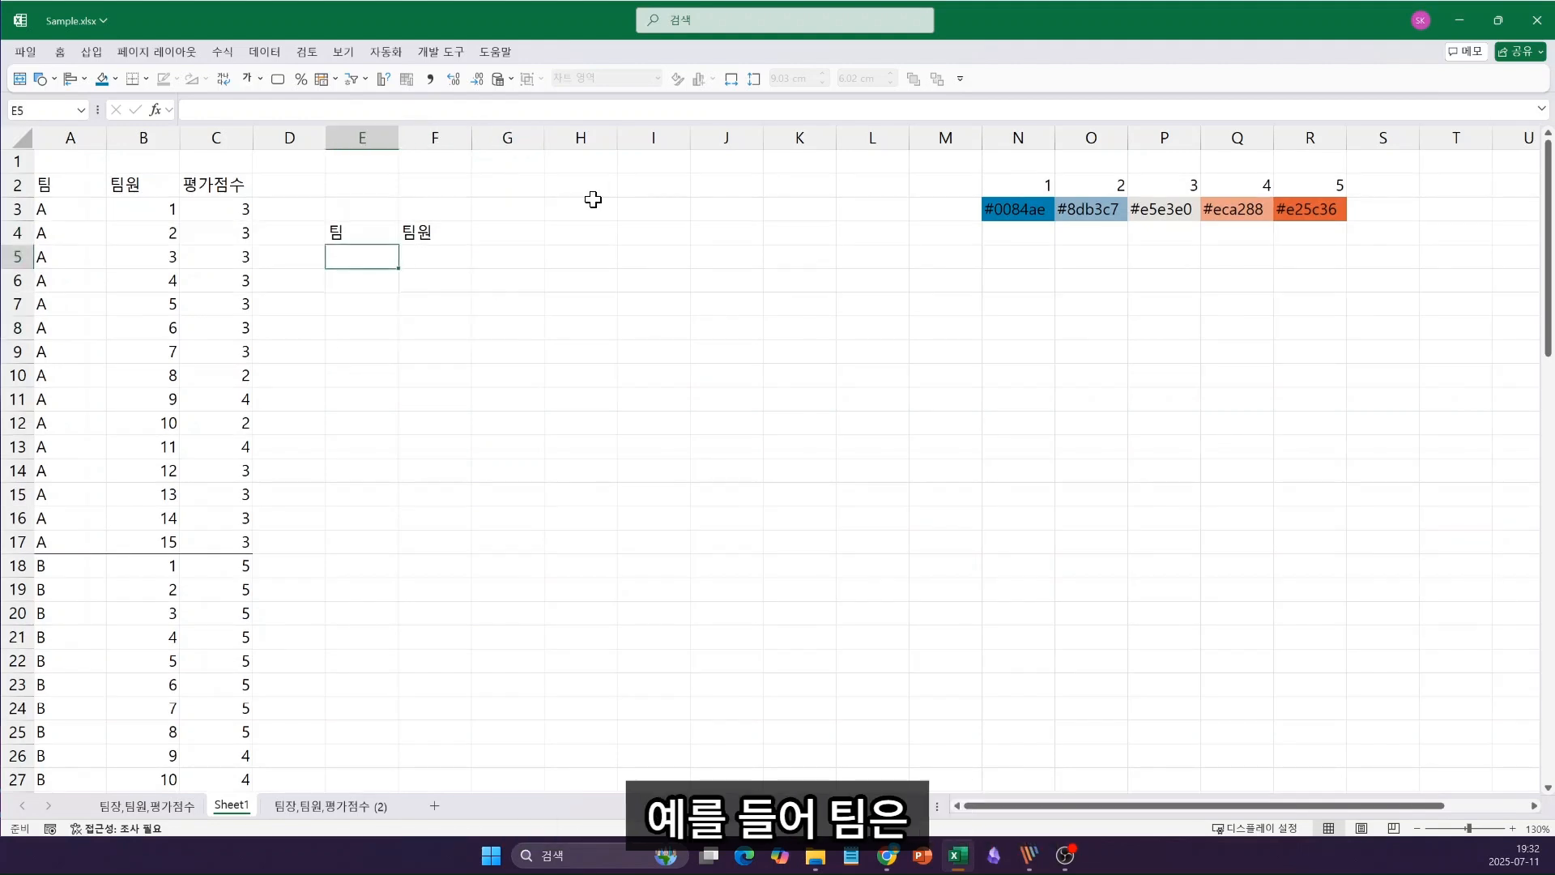
pyautogui.write('A')
pyautogui.press('Return')
pyautogui.write('B')
pyautogui.press('Return')
pyautogui.write('C')
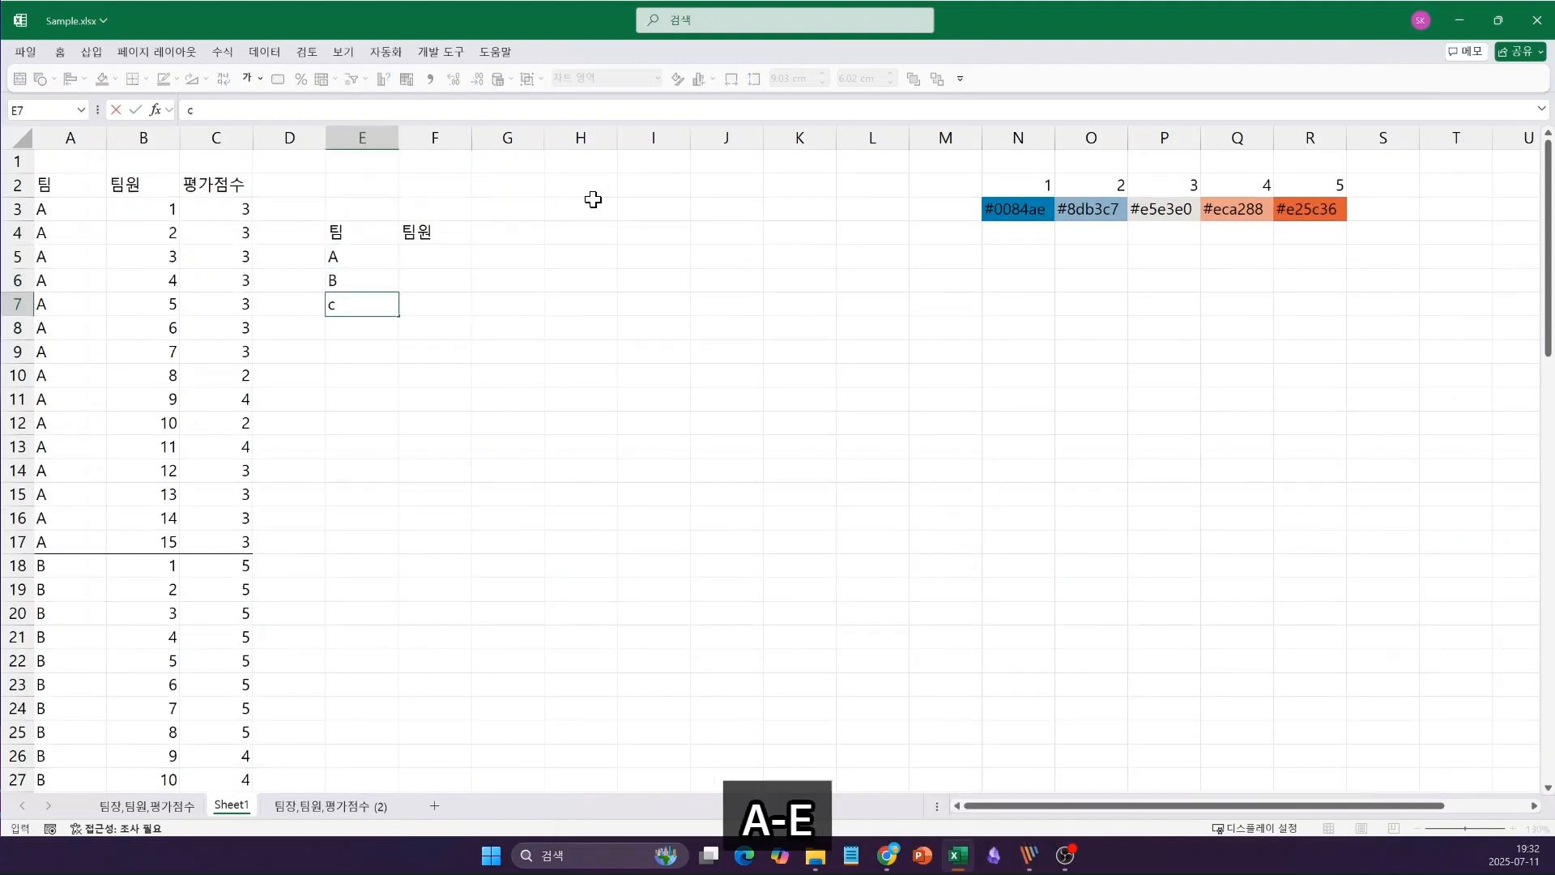
pyautogui.press('Return')
pyautogui.write('D')
pyautogui.press('Return')
pyautogui.write('E')
pyautogui.press('Return')
pyautogui.press('Right')
pyautogui.press('Up')
pyautogui.press('Up')
pyautogui.press('Up')
pyautogui.press('Up')
pyautogui.press('Up')
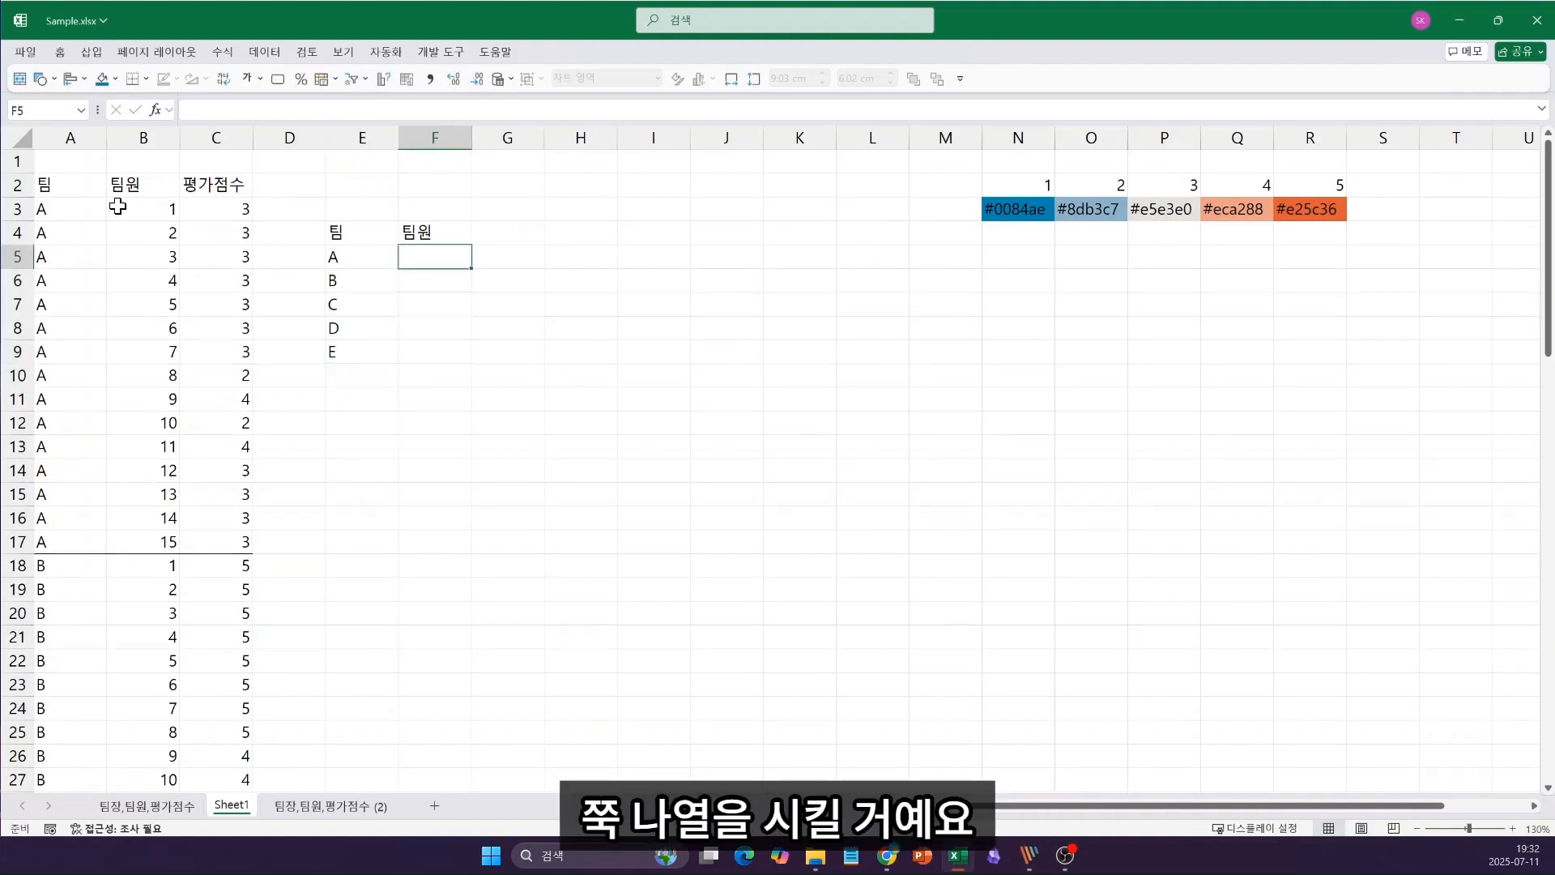
# Step: Copy member numbers 1 to 15 from B3:B17 and paste them transposed as a row starting at F4
pyautogui.moveTo(106, 210); pyautogui.dragTo(154, 547)
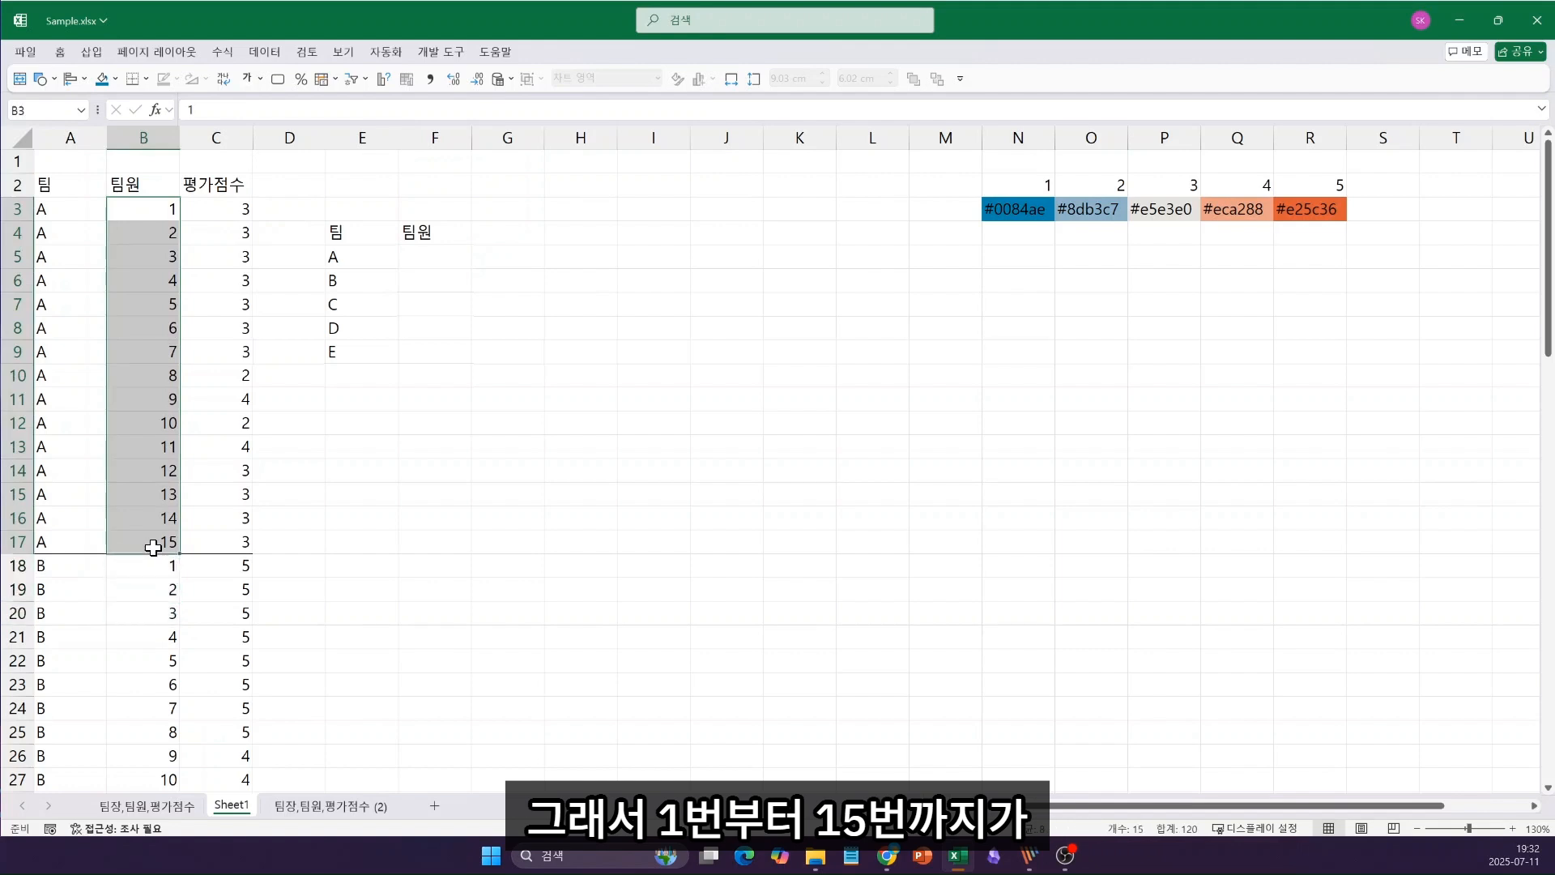
pyautogui.hotkey('ctrl', 'c')
pyautogui.click(462, 238)
pyautogui.hotkey('ctrl', 'v')
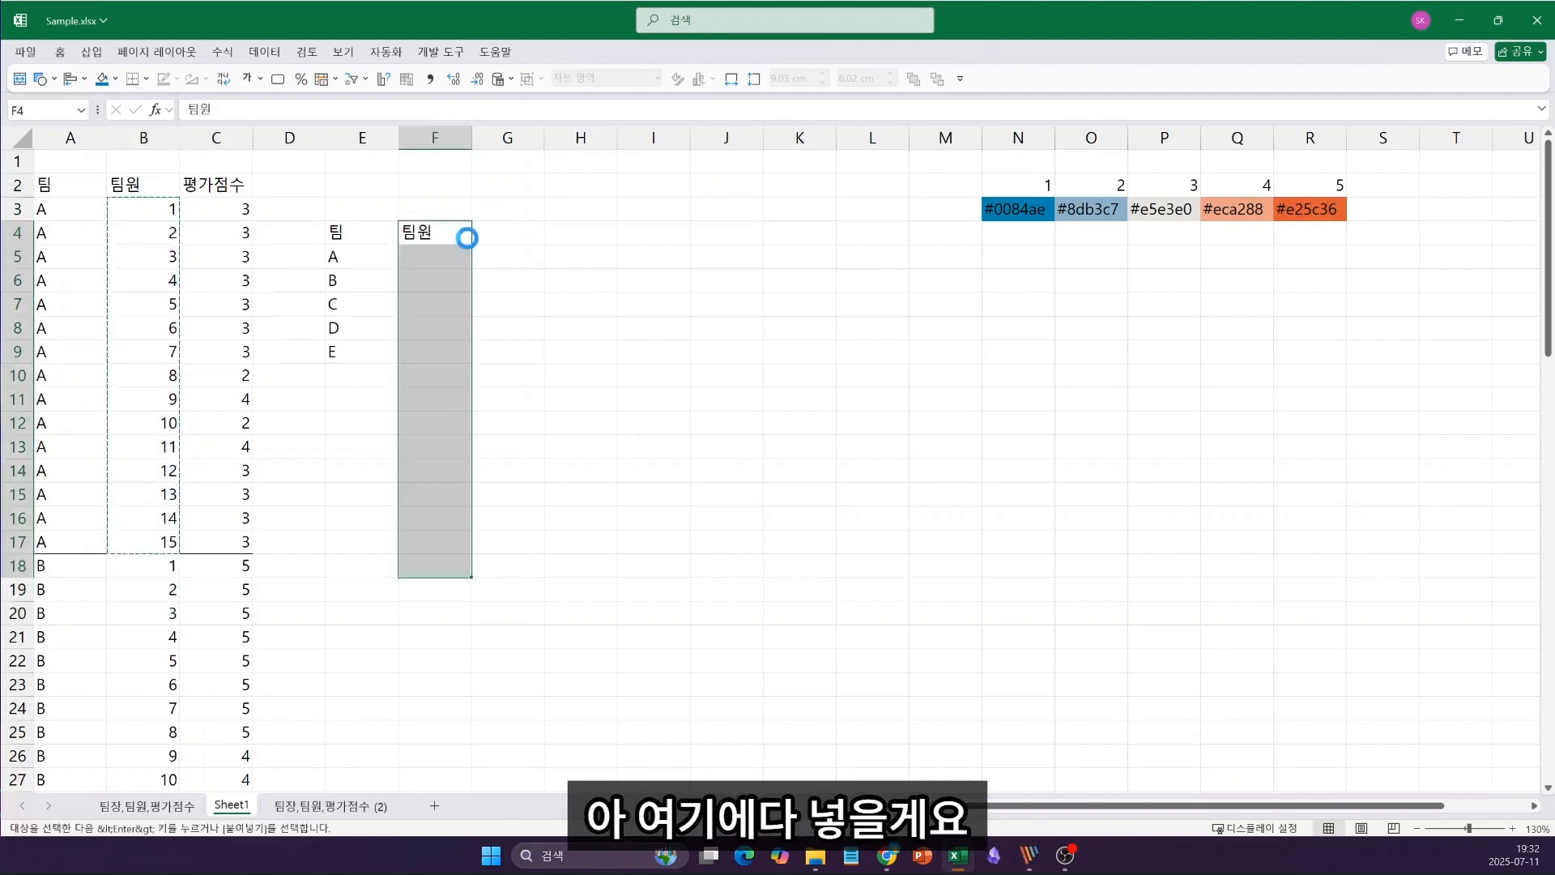
pyautogui.press('ctrl')
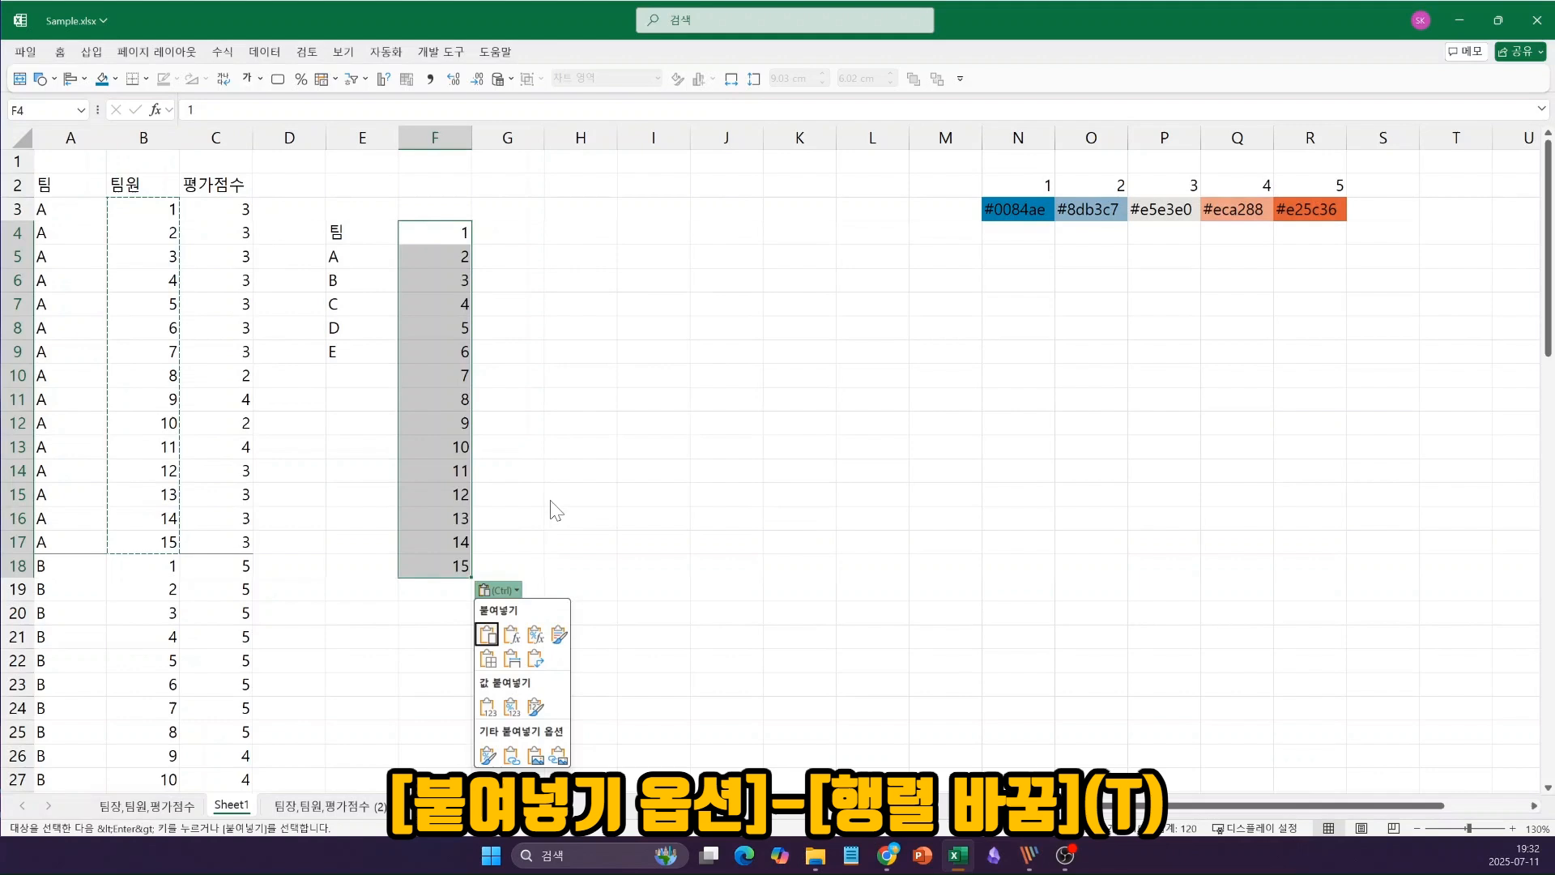
pyautogui.click(535, 660)
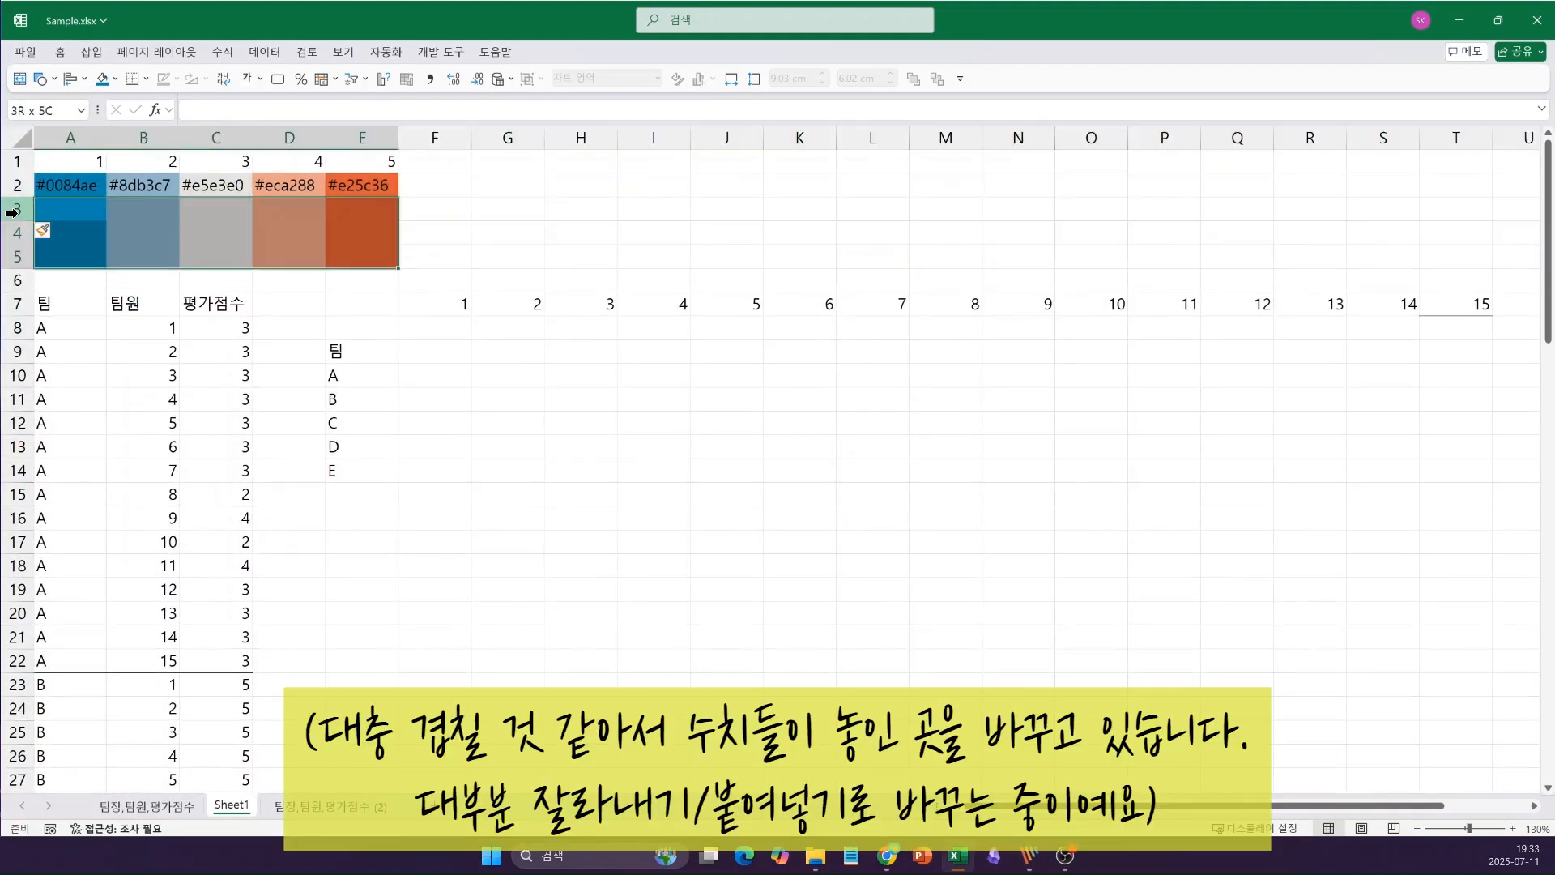
# Step: Remove the fill colours from A3:E5 below the colour palette
pyautogui.click(115, 78)
pyautogui.click(166, 392)
pyautogui.click(1166, 530)
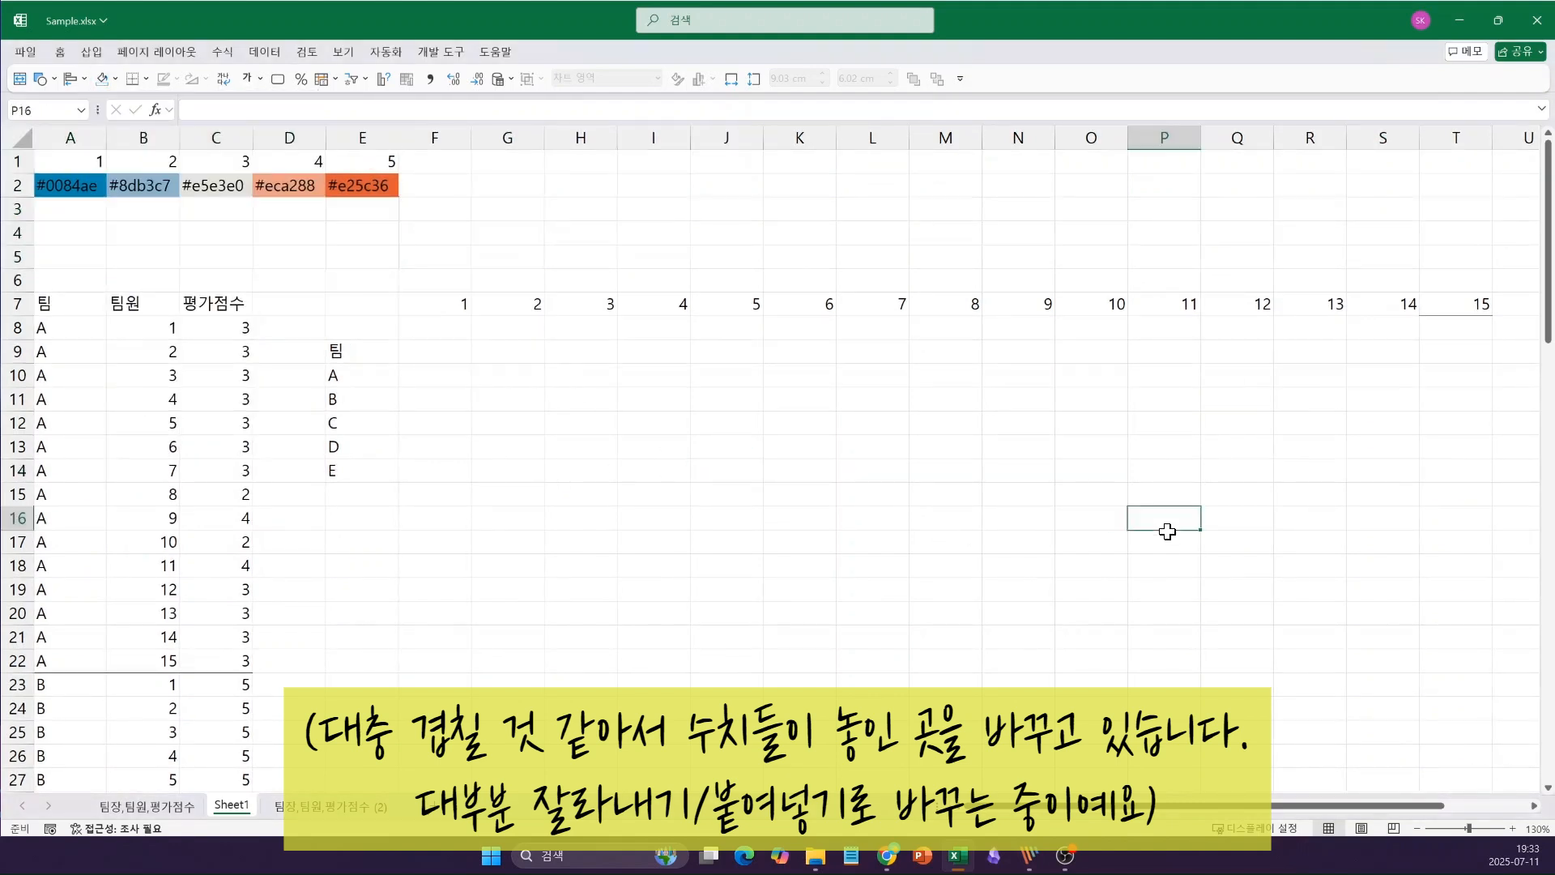
# Step: Move the row of member numbers 1 to 15 from F7:T7 to start at F9
pyautogui.click(469, 305)
pyautogui.hotkey('ctrl', 'shift', 'Right')
pyautogui.hotkey('ctrl', 'x')
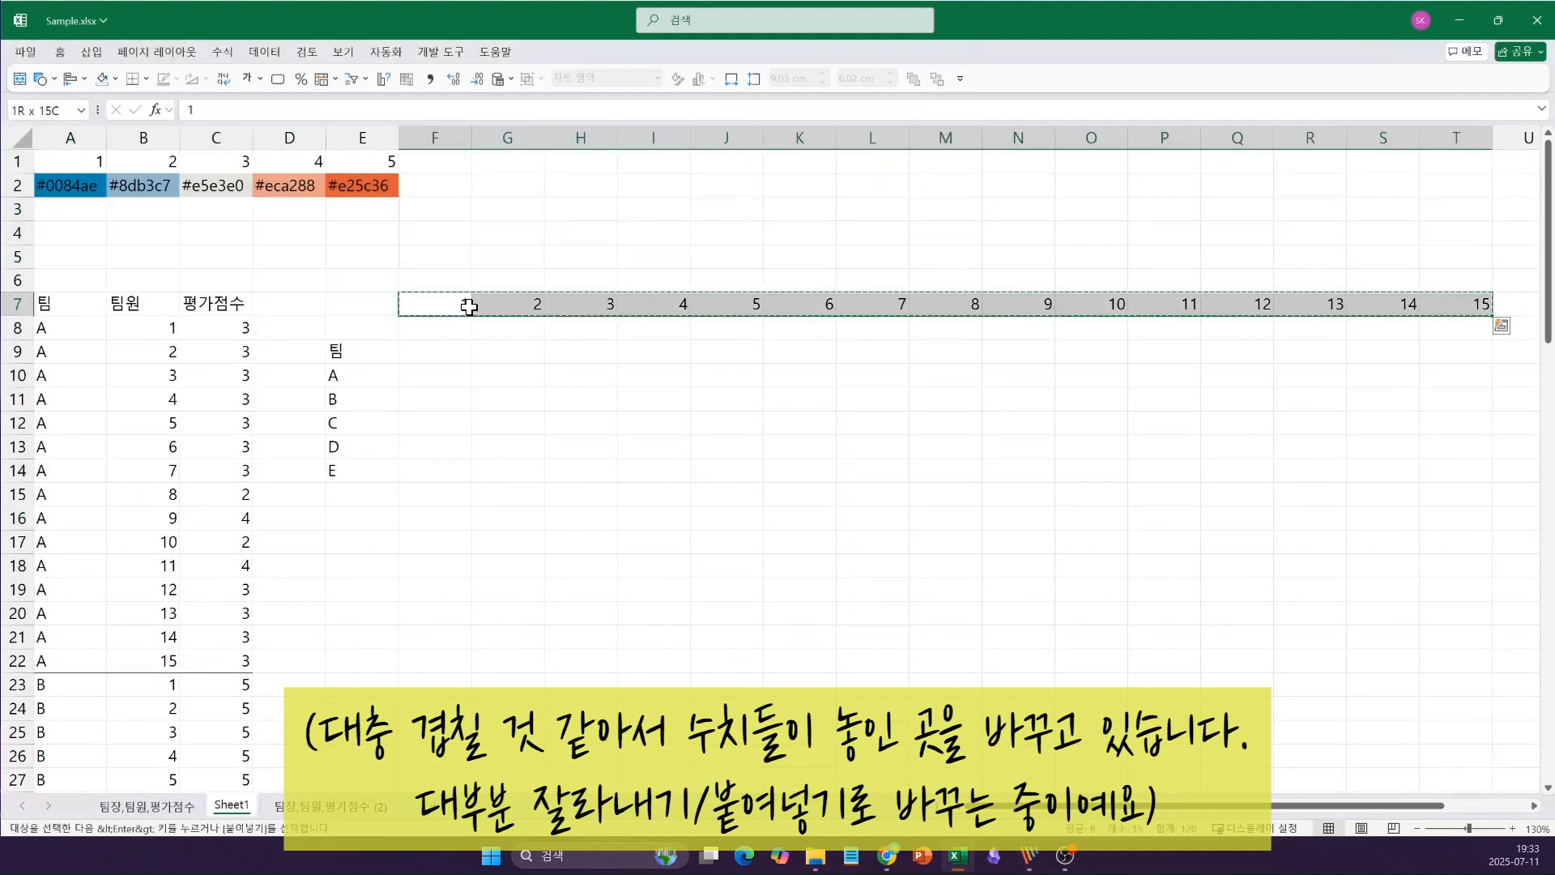
pyautogui.press('Down')
pyautogui.press('Down')
pyautogui.hotkey('ctrl', 'v')
# Step: Move the 팀 header from E9 up to E8
pyautogui.press('Left')
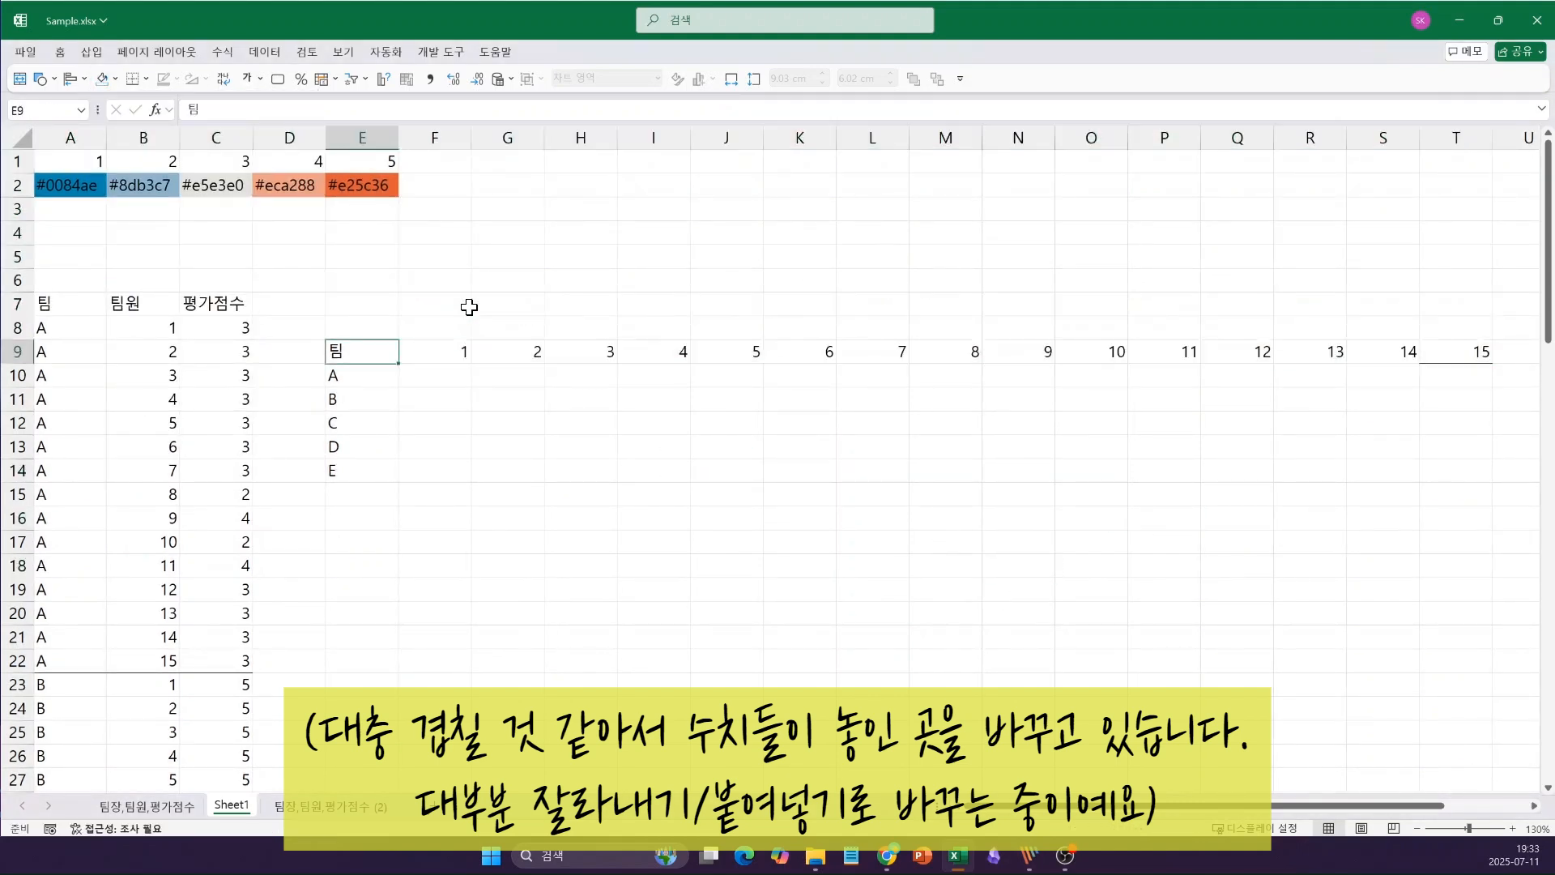
pyautogui.hotkey('ctrl', 'x')
pyautogui.press('Up')
pyautogui.hotkey('ctrl', 'v')
pyautogui.press('Right')
pyautogui.press('Down')
pyautogui.press('Down')
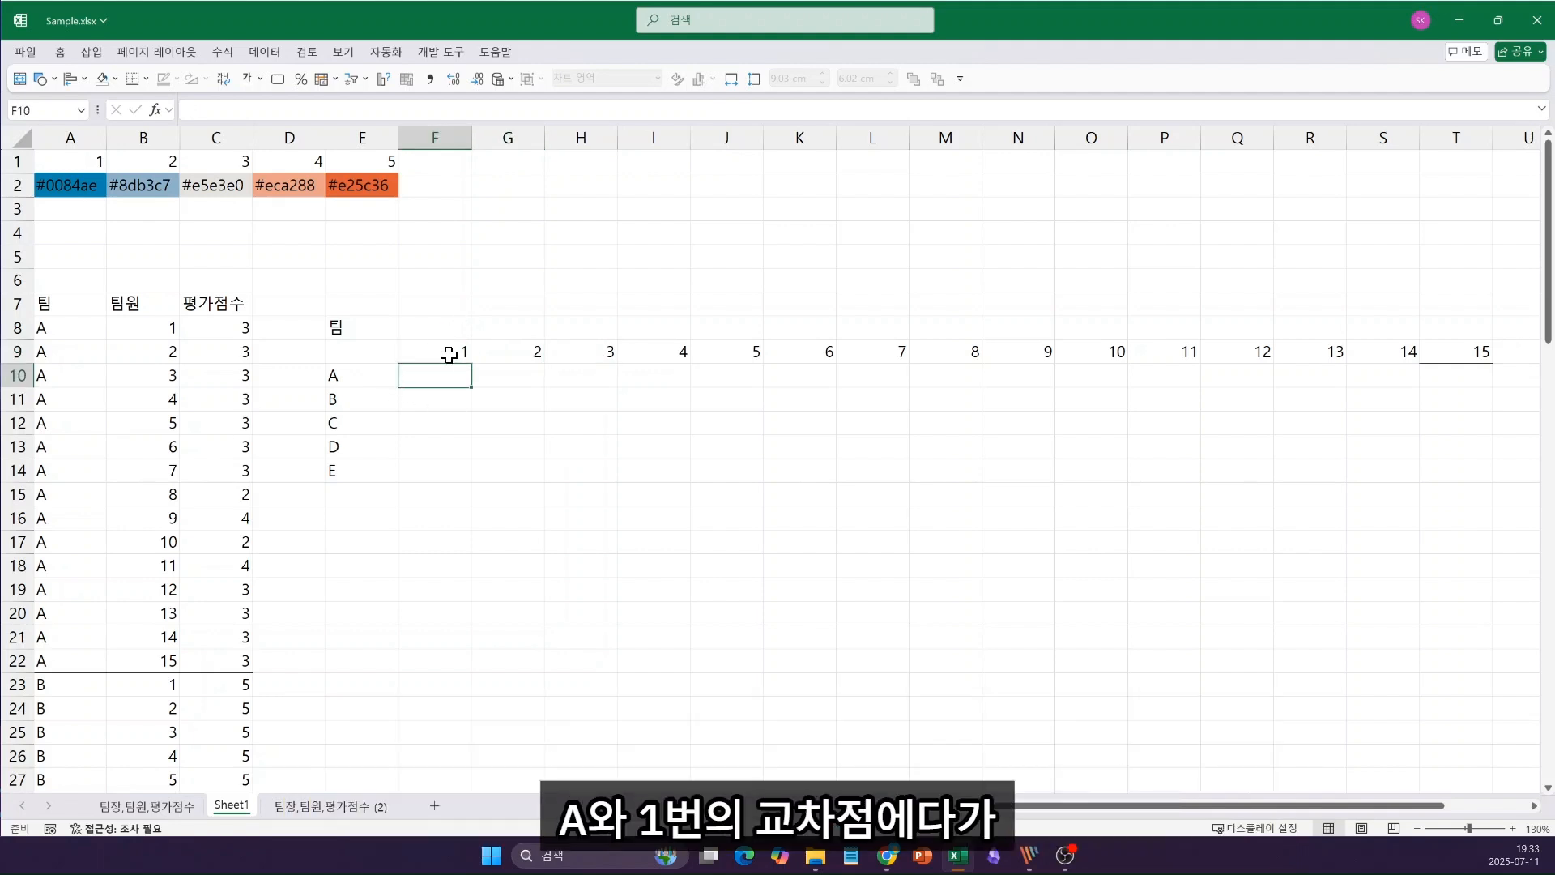
# Step: Copy team A's scores from C8:C22 and paste them transposed as a row starting at F10
pyautogui.moveTo(220, 331); pyautogui.dragTo(218, 337)
pyautogui.hotkey('shift', 'Down')
pyautogui.hotkey('shift', 'Down')
pyautogui.hotkey('shift', 'Down')
pyautogui.hotkey('shift', 'Down')
pyautogui.hotkey('shift', 'Down')
pyautogui.hotkey('shift', 'Down')
pyautogui.hotkey('shift', 'Down')
pyautogui.hotkey('shift', 'Down')
pyautogui.hotkey('shift', 'Down')
pyautogui.hotkey('shift', 'Down')
pyautogui.hotkey('shift', 'Down')
pyautogui.hotkey('shift', 'Down')
pyautogui.hotkey('shift', 'Down')
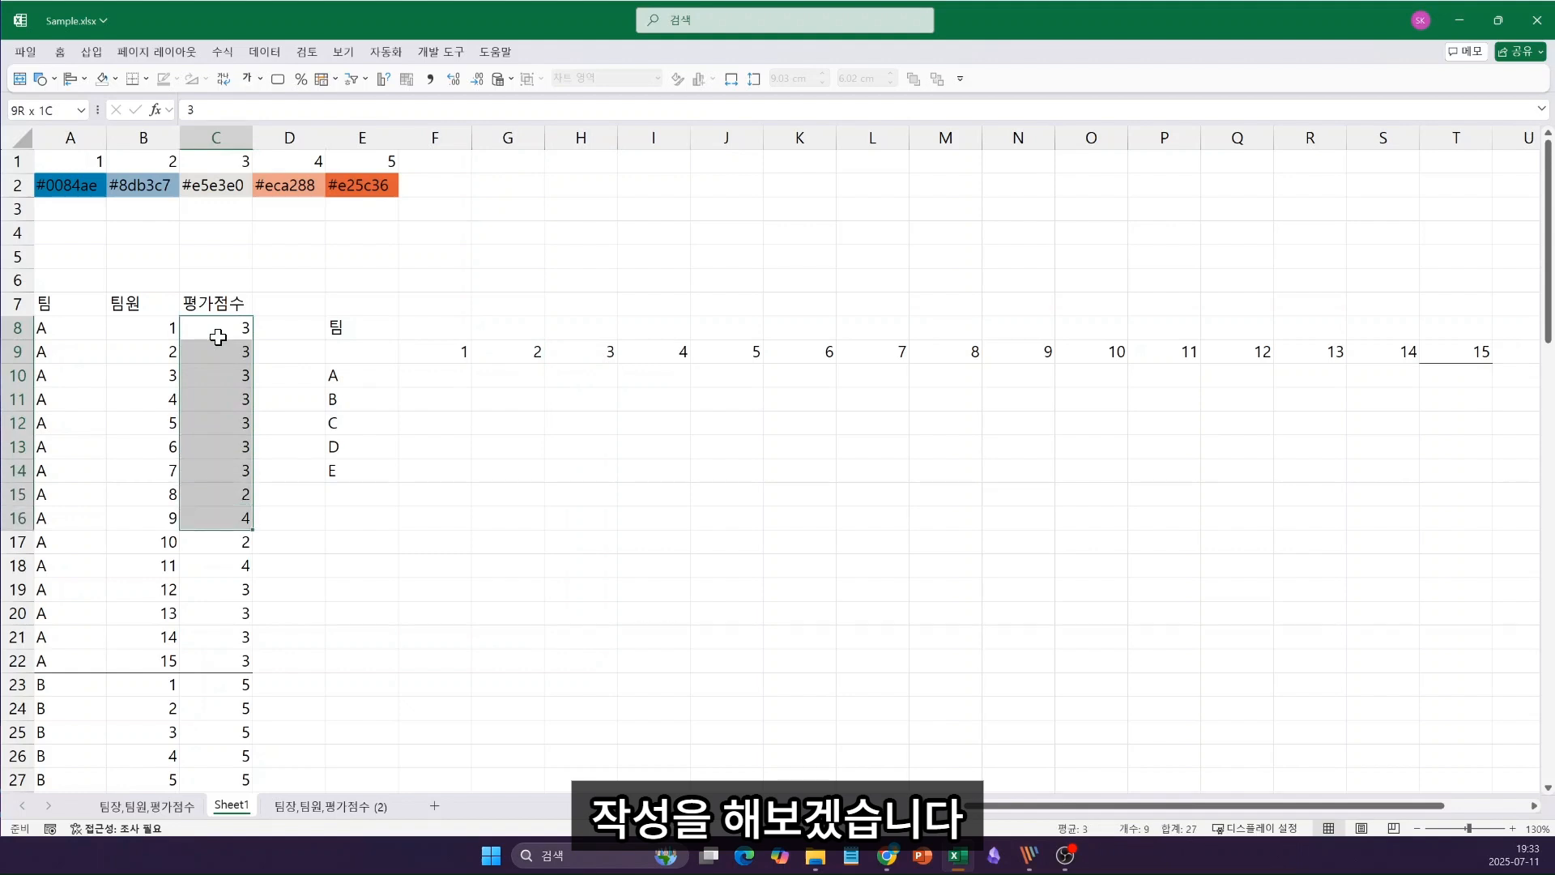
pyautogui.hotkey('ctrl', 'c')
pyautogui.press('Up')
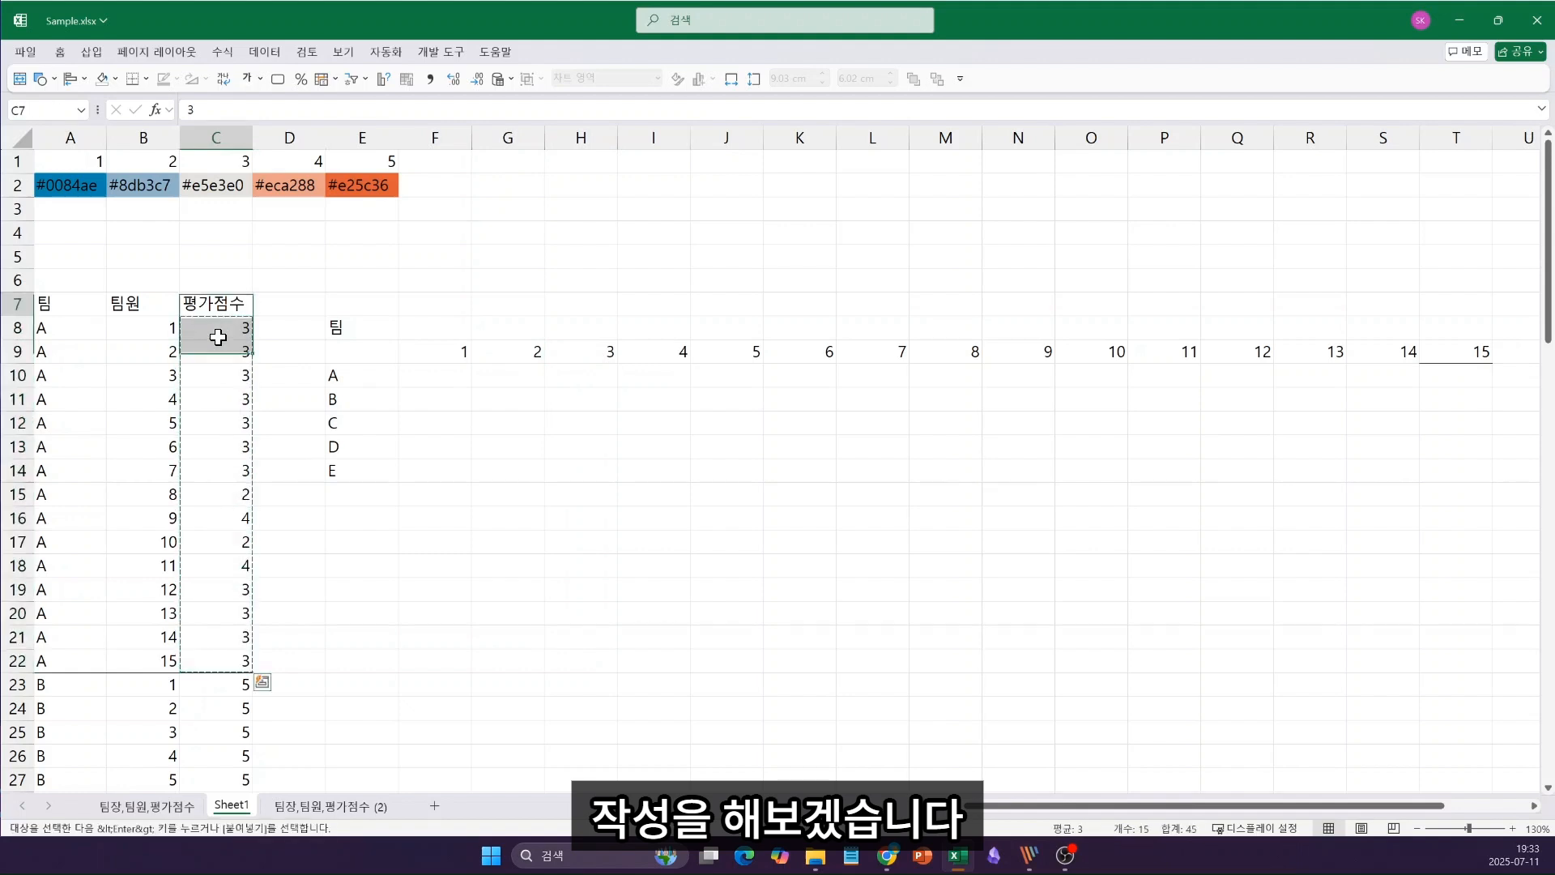
pyautogui.press('Up')
pyautogui.press('Right')
pyautogui.press('Right')
pyautogui.press('Down')
pyautogui.press('Down')
pyautogui.press('Down')
pyautogui.press('Down')
pyautogui.press('Right')
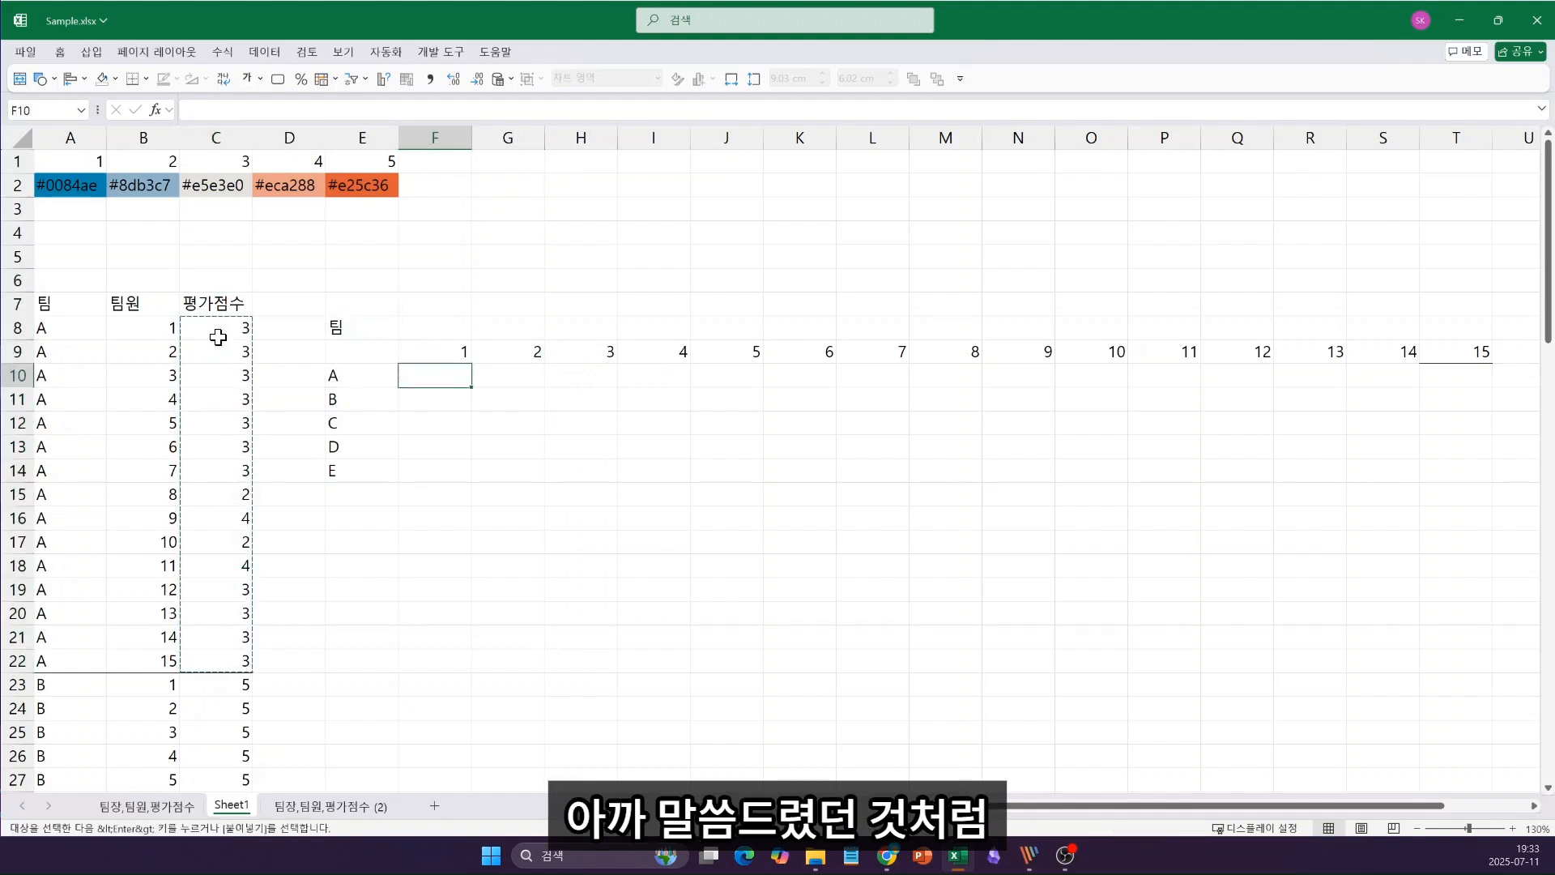
pyautogui.hotkey('ctrl', 'v')
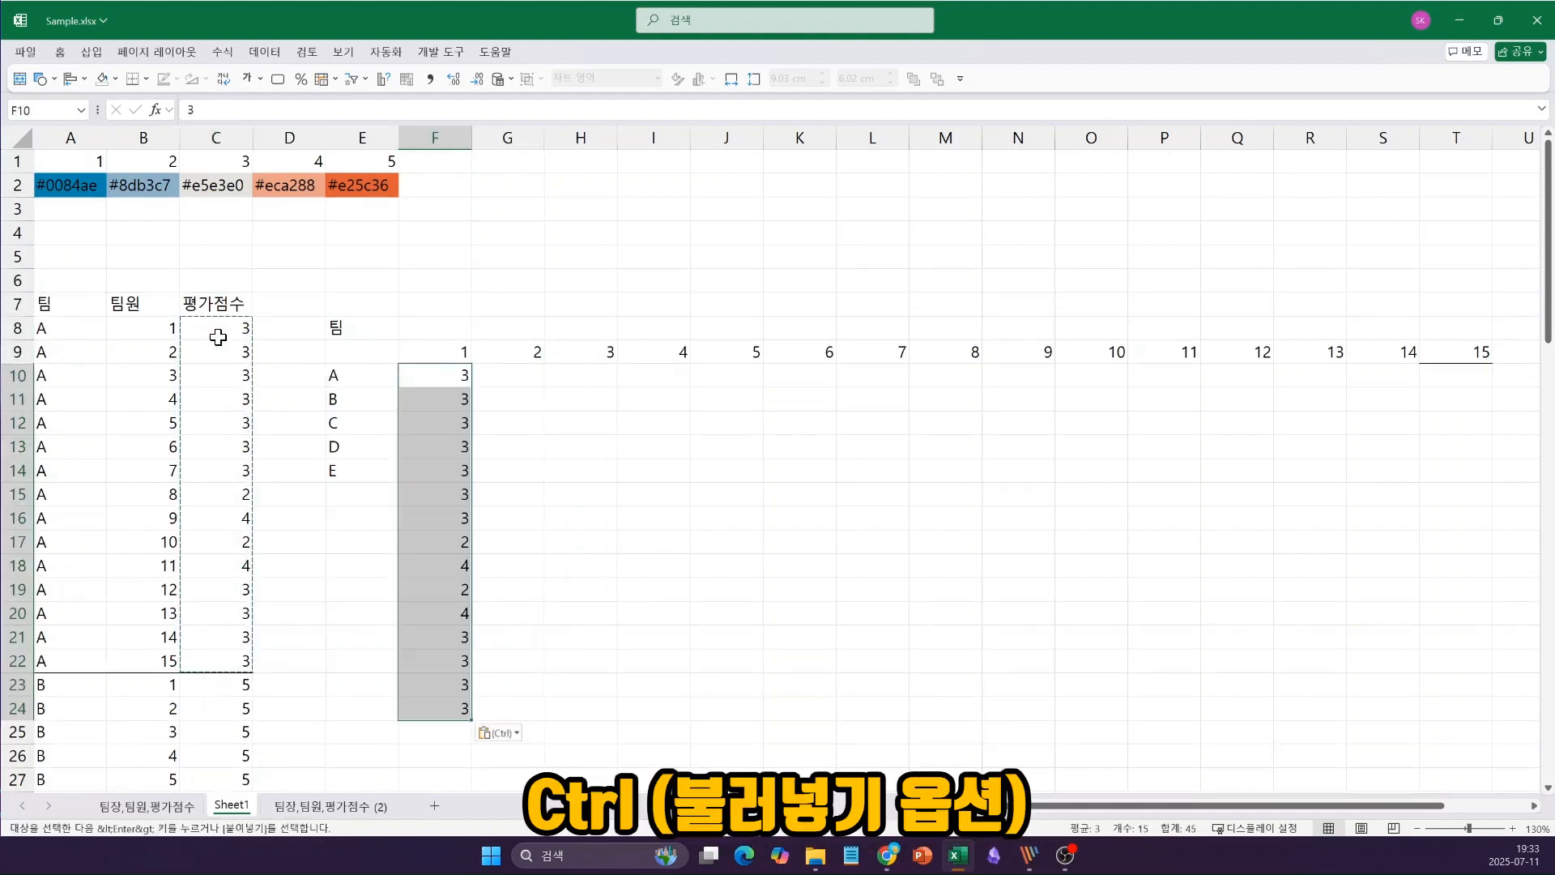
pyautogui.press('ctrl')
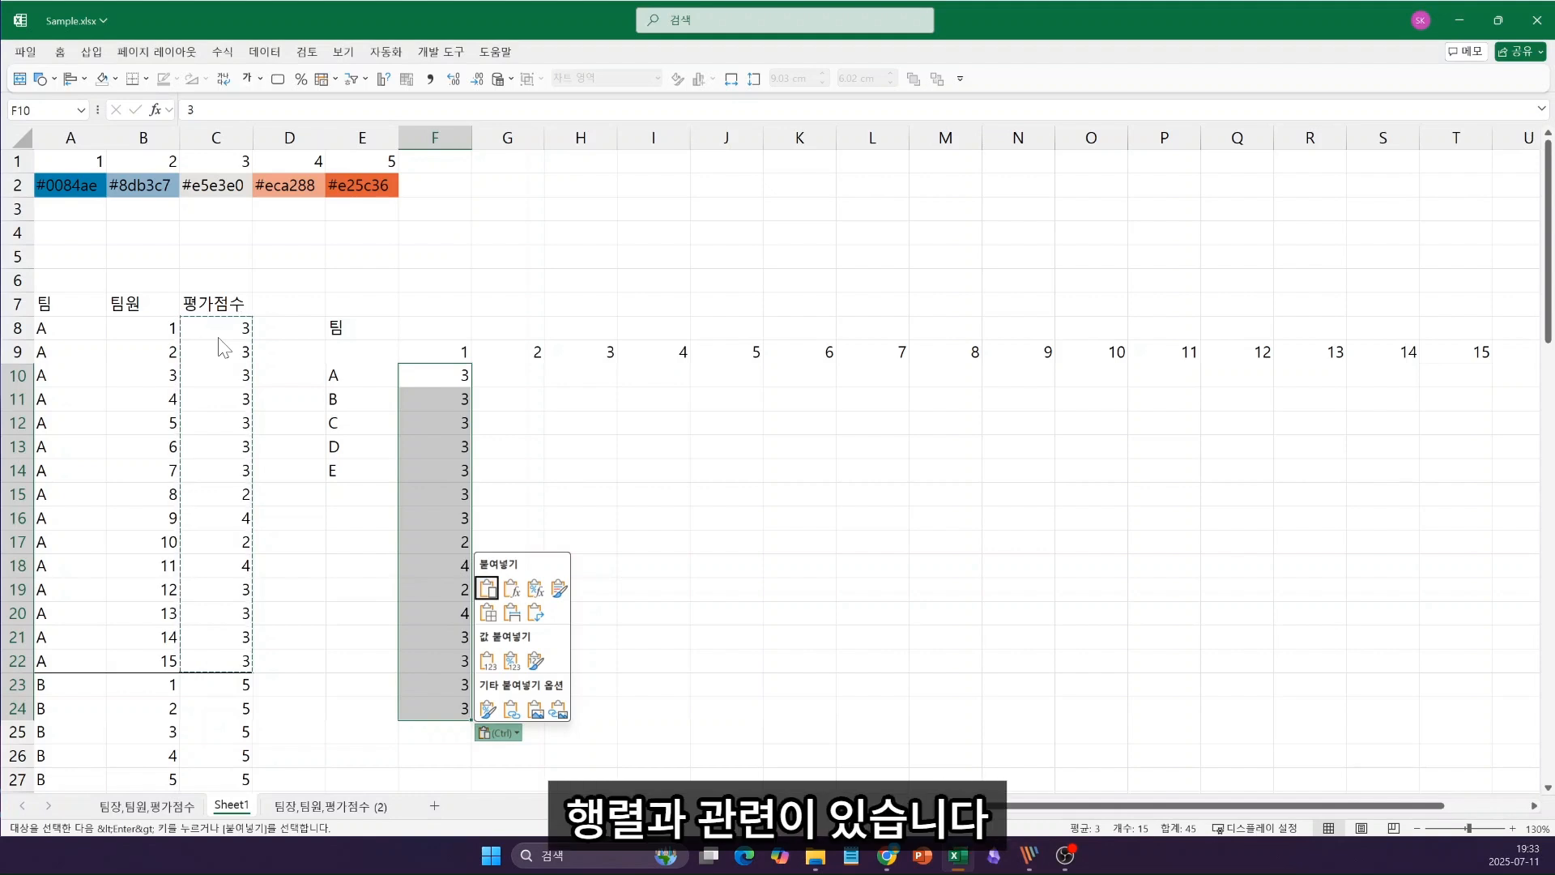
pyautogui.press('t')
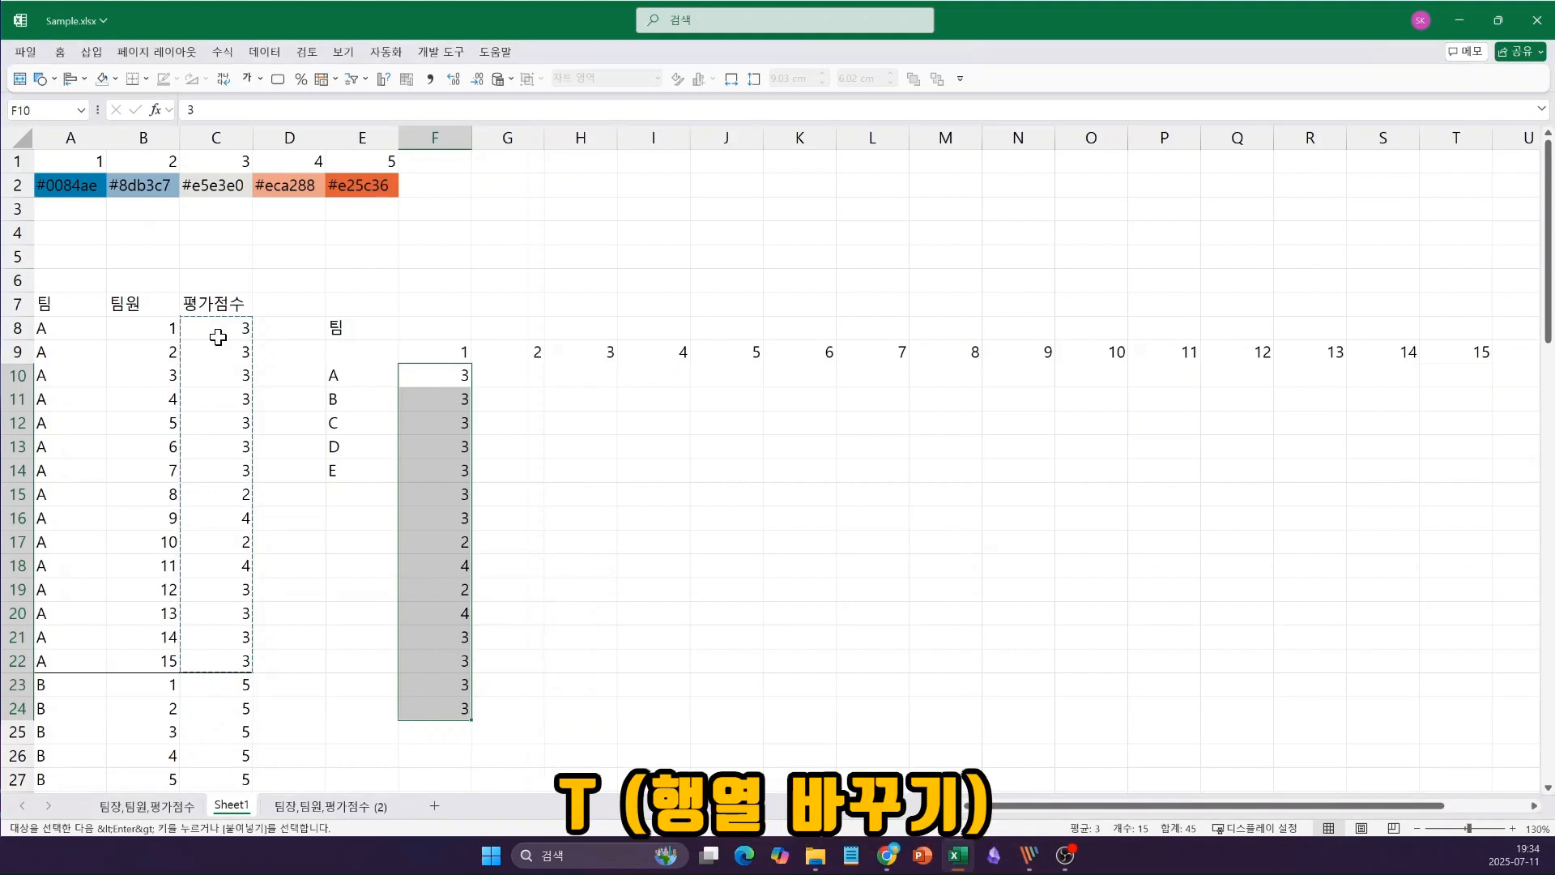
# Step: Copy team B's scores from C23:C37 and paste them transposed as a row starting at F11
pyautogui.press('Left')
pyautogui.press('Left')
pyautogui.press('Down')
pyautogui.press('Down')
pyautogui.press('Down')
pyautogui.press('Down')
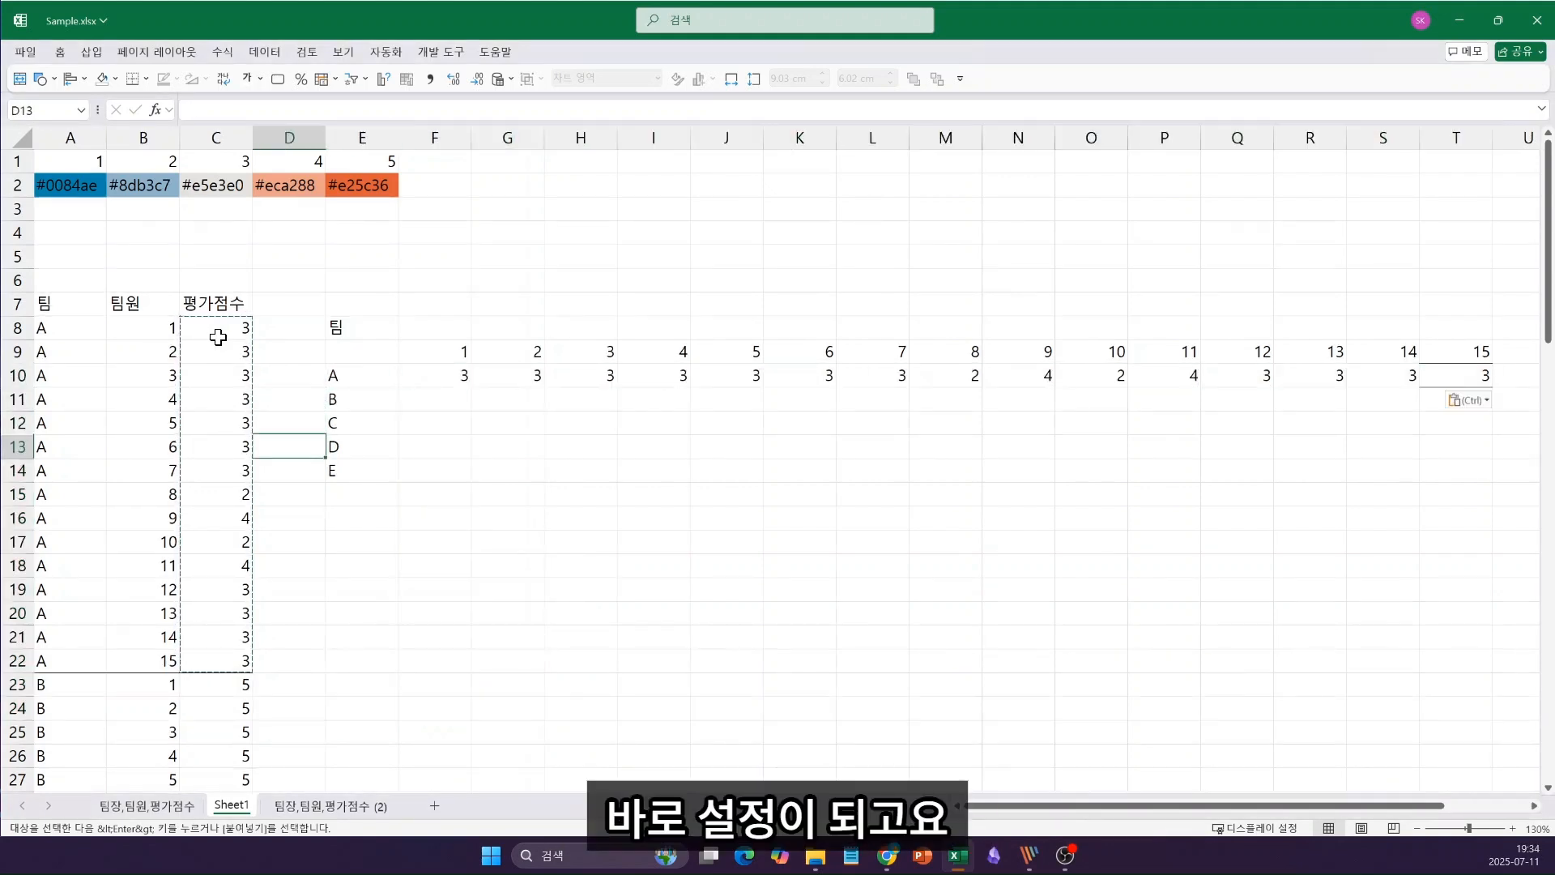
pyautogui.press('Left')
pyautogui.press('Down')
pyautogui.press('Down')
pyautogui.press('Down')
pyautogui.press('Down')
pyautogui.press('Down')
pyautogui.press('Down')
pyautogui.press('Down')
pyautogui.press('Down')
pyautogui.press('Down')
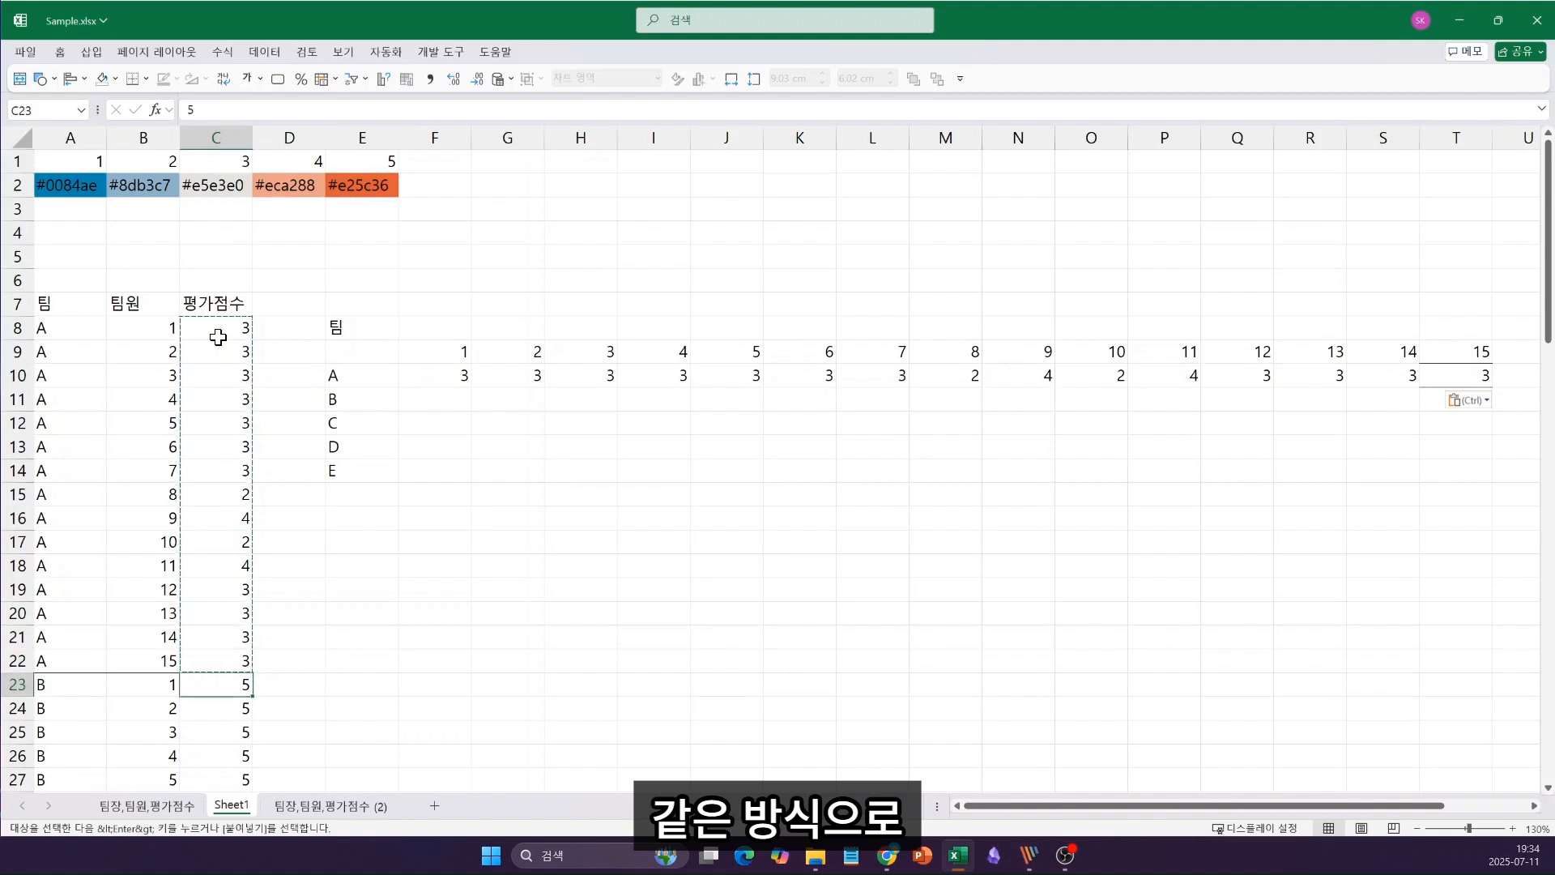
pyautogui.hotkey('shift', 'Down')
pyautogui.hotkey('shift', 'Down')
pyautogui.hotkey('shift', 'Down')
pyautogui.hotkey('shift', 'Down')
pyautogui.hotkey('shift', 'Down')
pyautogui.hotkey('shift', 'Down')
pyautogui.hotkey('shift', 'Down')
pyautogui.hotkey('shift', 'Down')
pyautogui.hotkey('shift', 'Down')
pyautogui.hotkey('shift', 'Down')
pyautogui.hotkey('shift', 'Down')
pyautogui.hotkey('shift', 'Down')
pyautogui.hotkey('shift', 'Down')
pyautogui.hotkey('shift', 'Down')
pyautogui.hotkey('shift', 'Down')
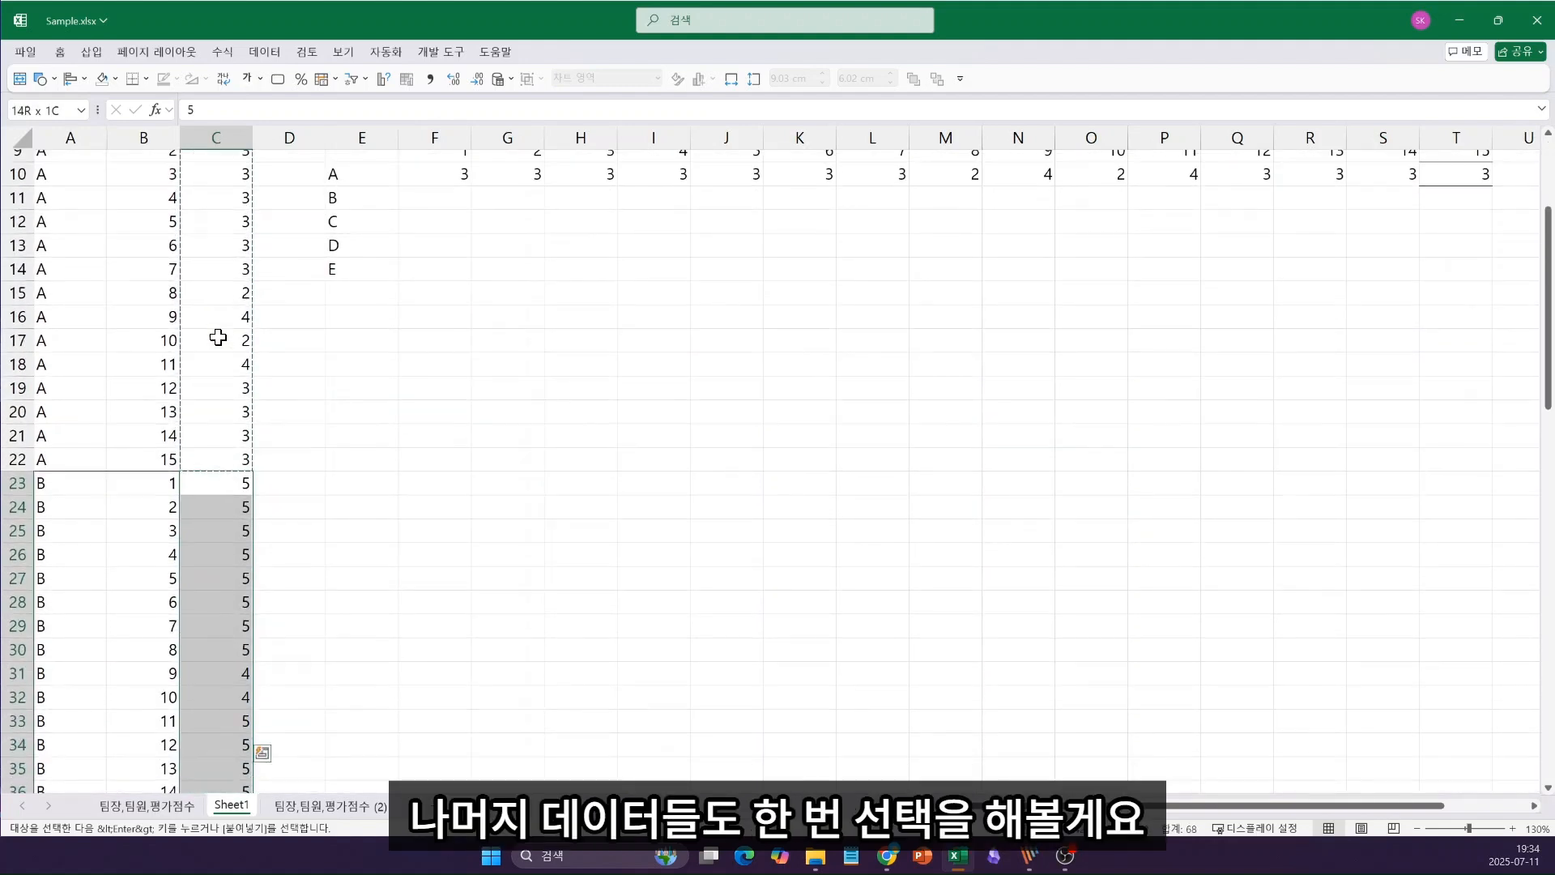
pyautogui.hotkey('shift', 'Up')
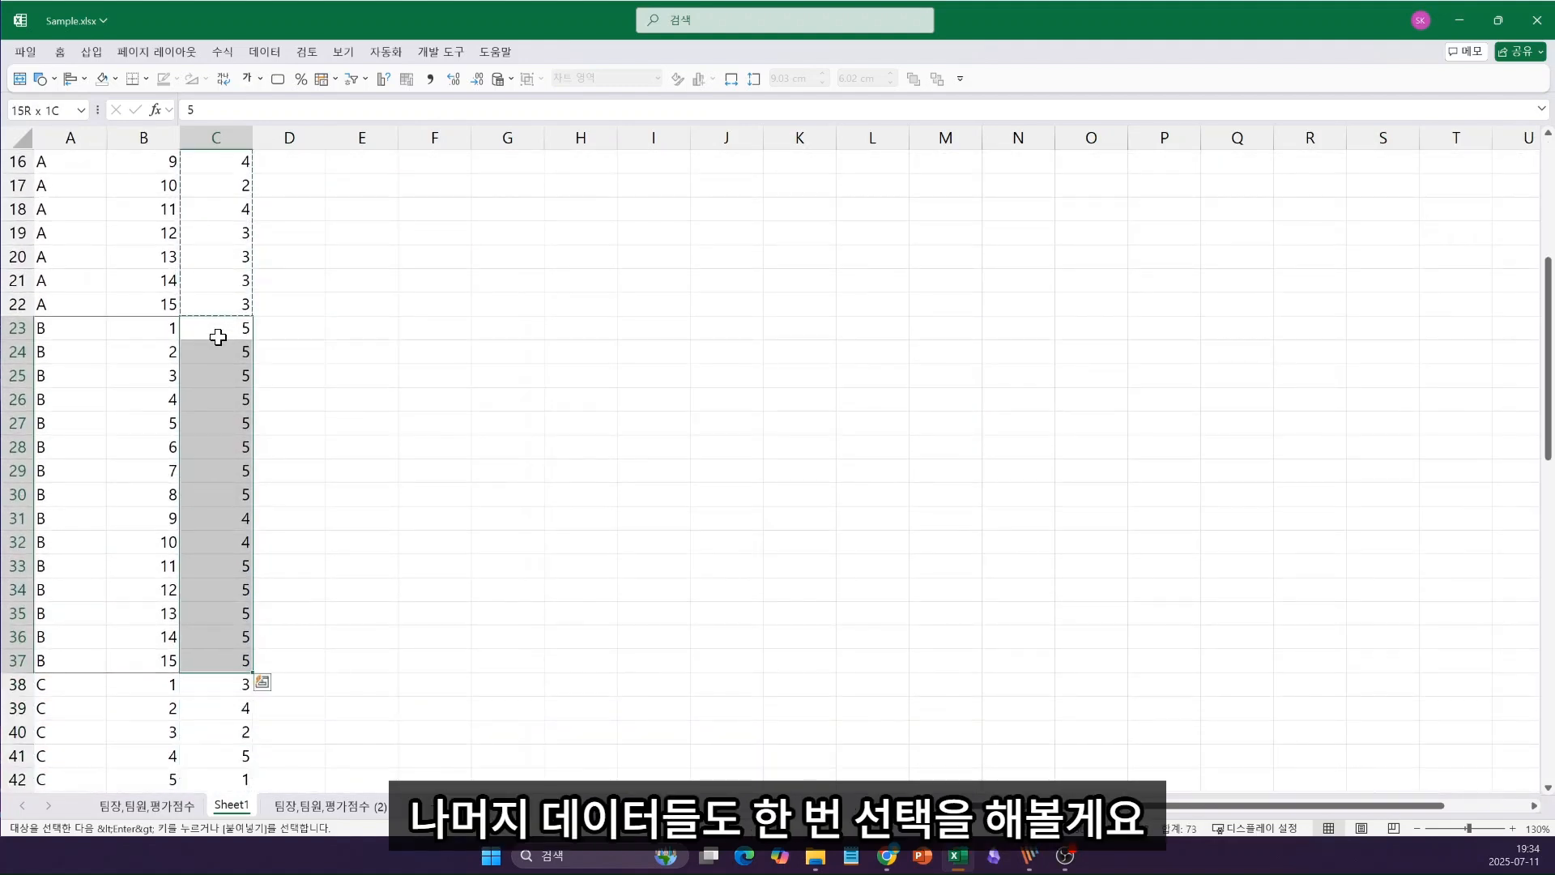
pyautogui.hotkey('ctrl', 'c')
pyautogui.scroll(4, 451, 303)
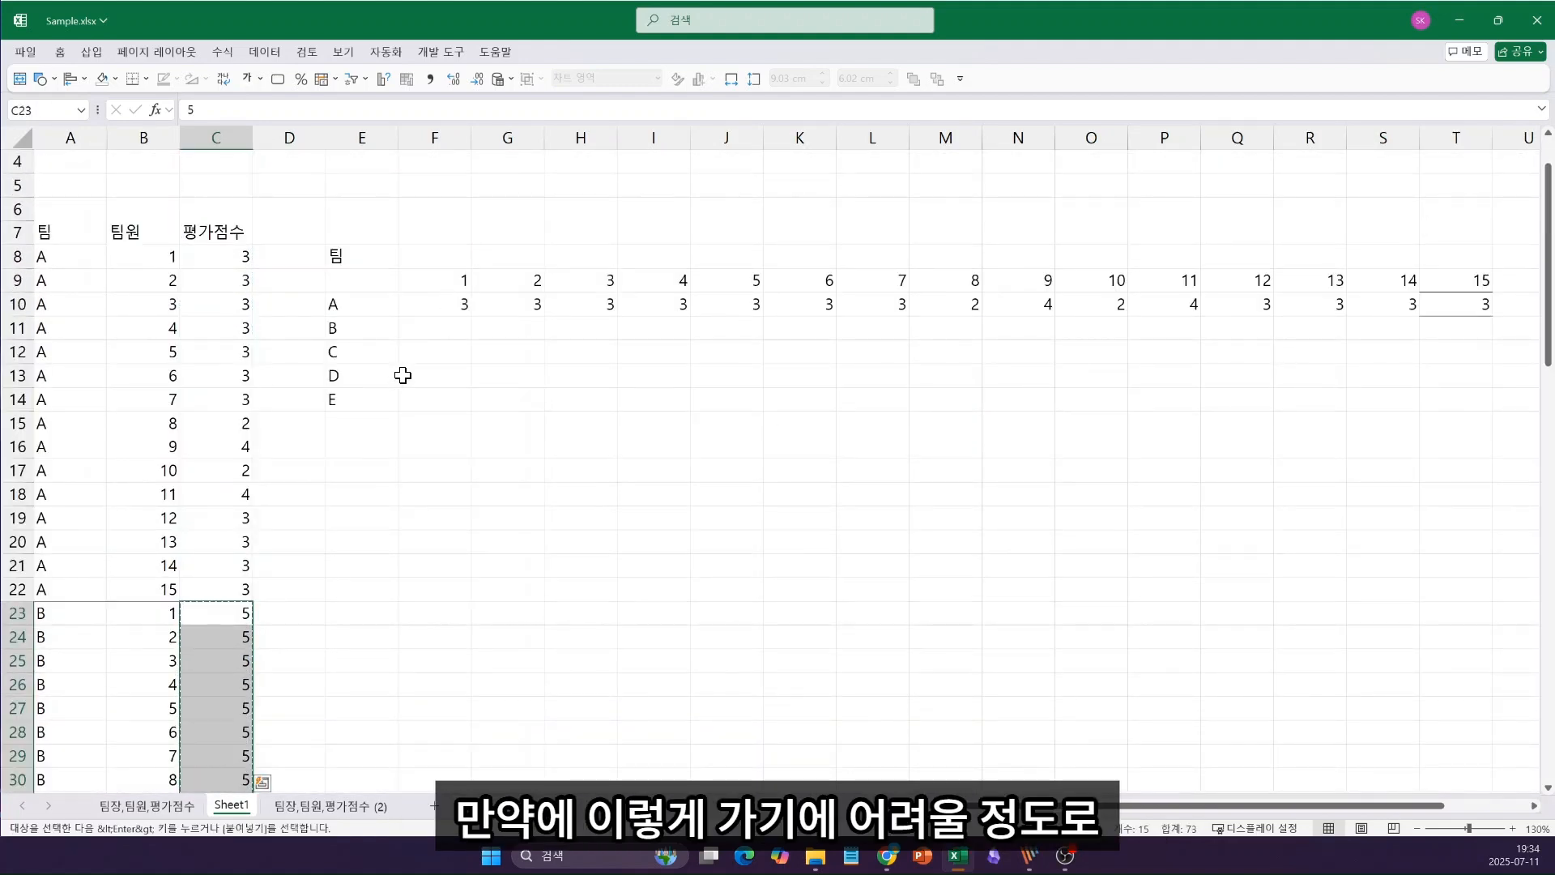
pyautogui.click(444, 332)
pyautogui.hotkey('ctrl', 'v')
pyautogui.press('ctrl')
pyautogui.press('t')
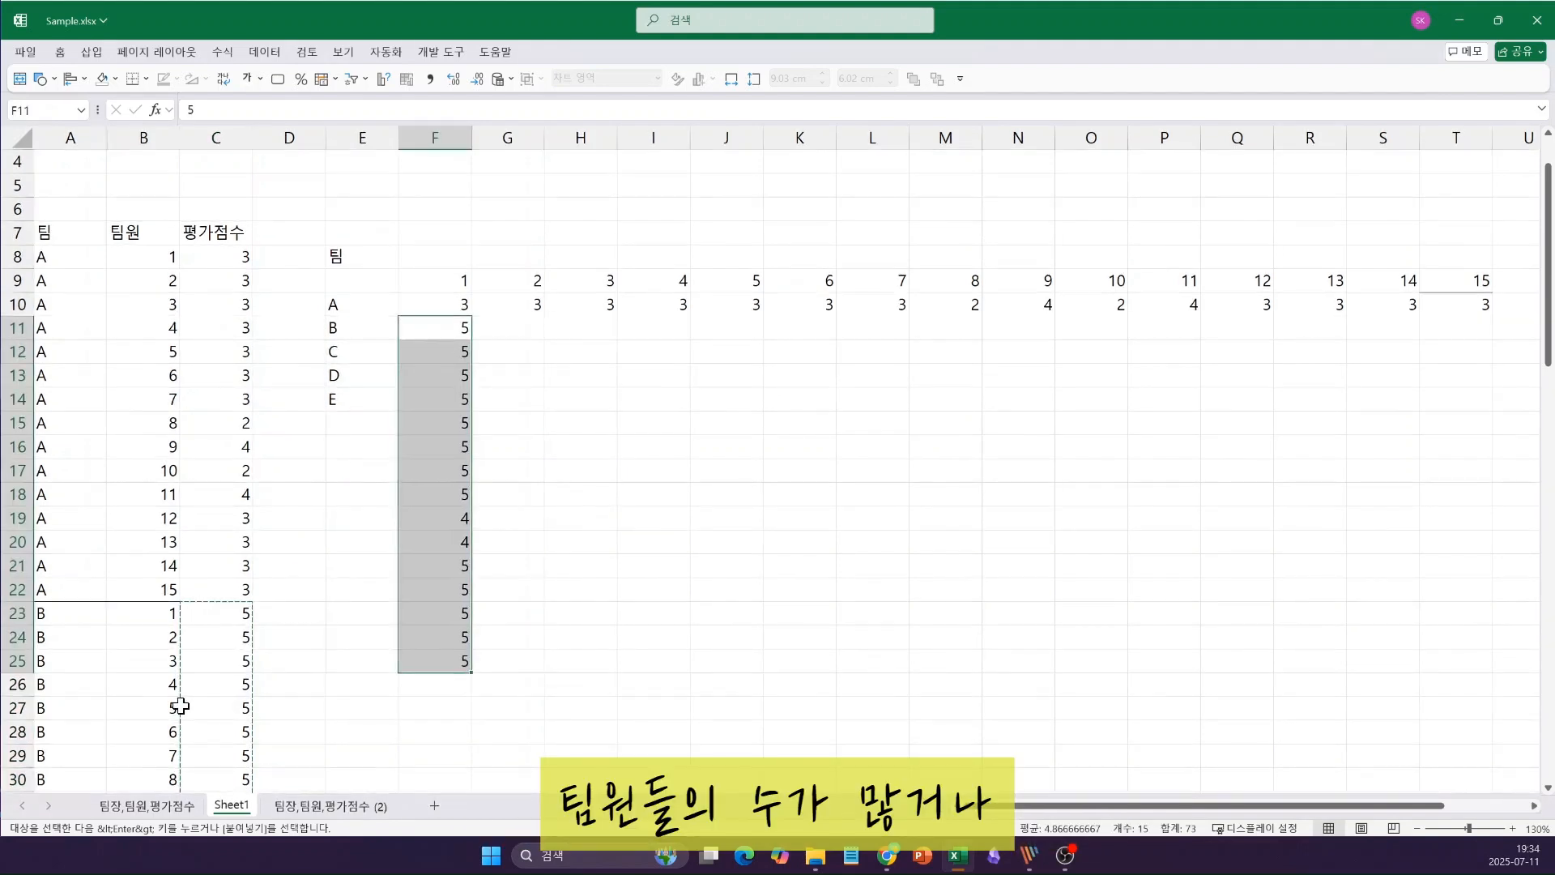
# Step: Copy team C's scores from C38:C52 and paste them transposed as a row starting at F12
pyautogui.scroll(-7, 155, 666)
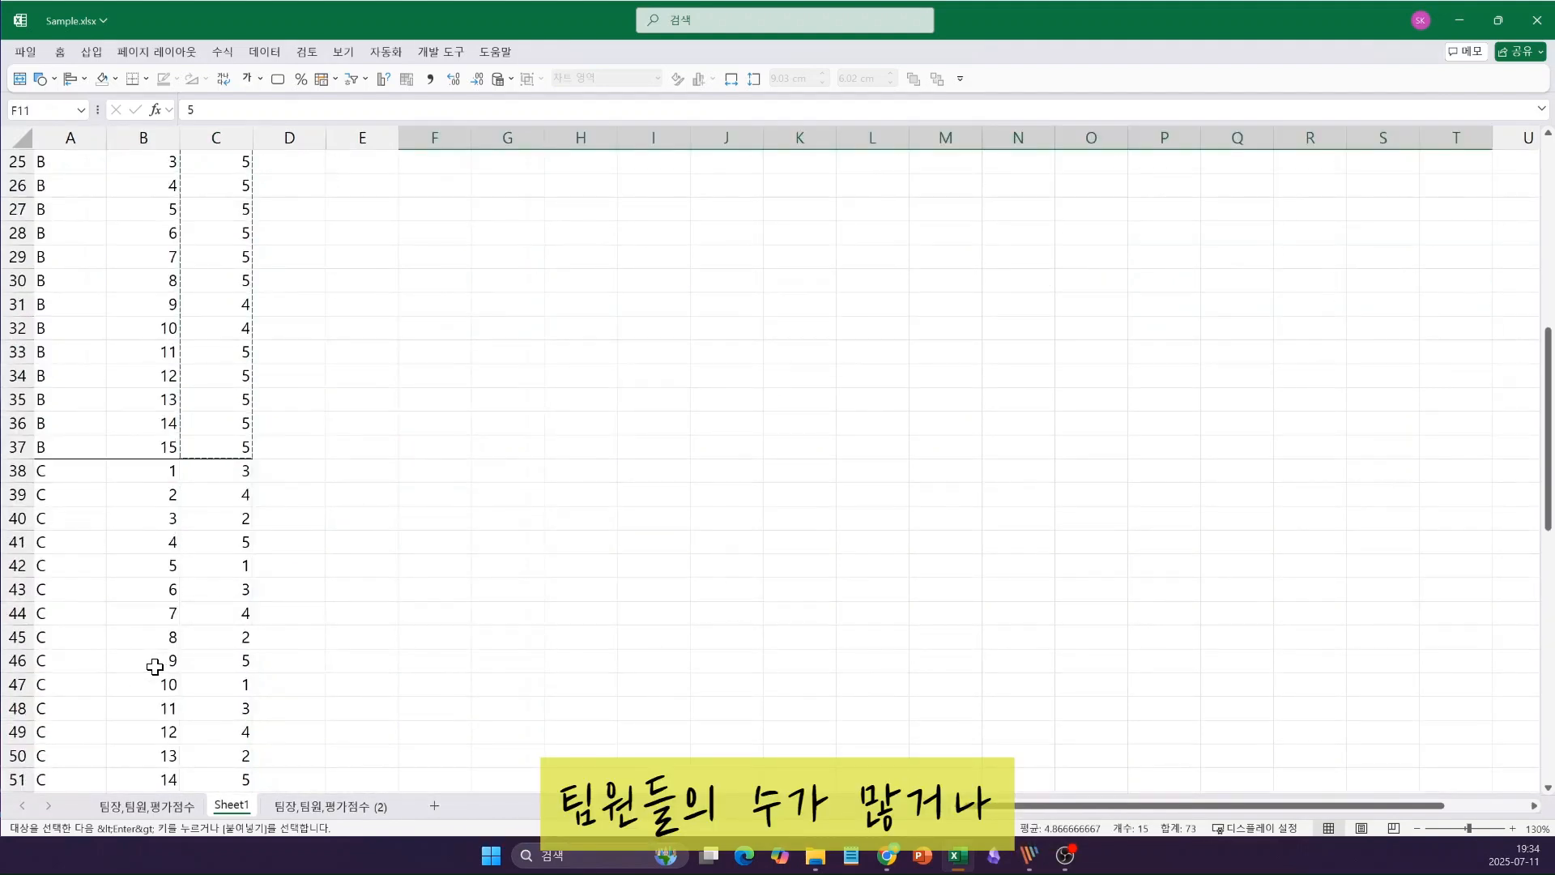
pyautogui.click(202, 467)
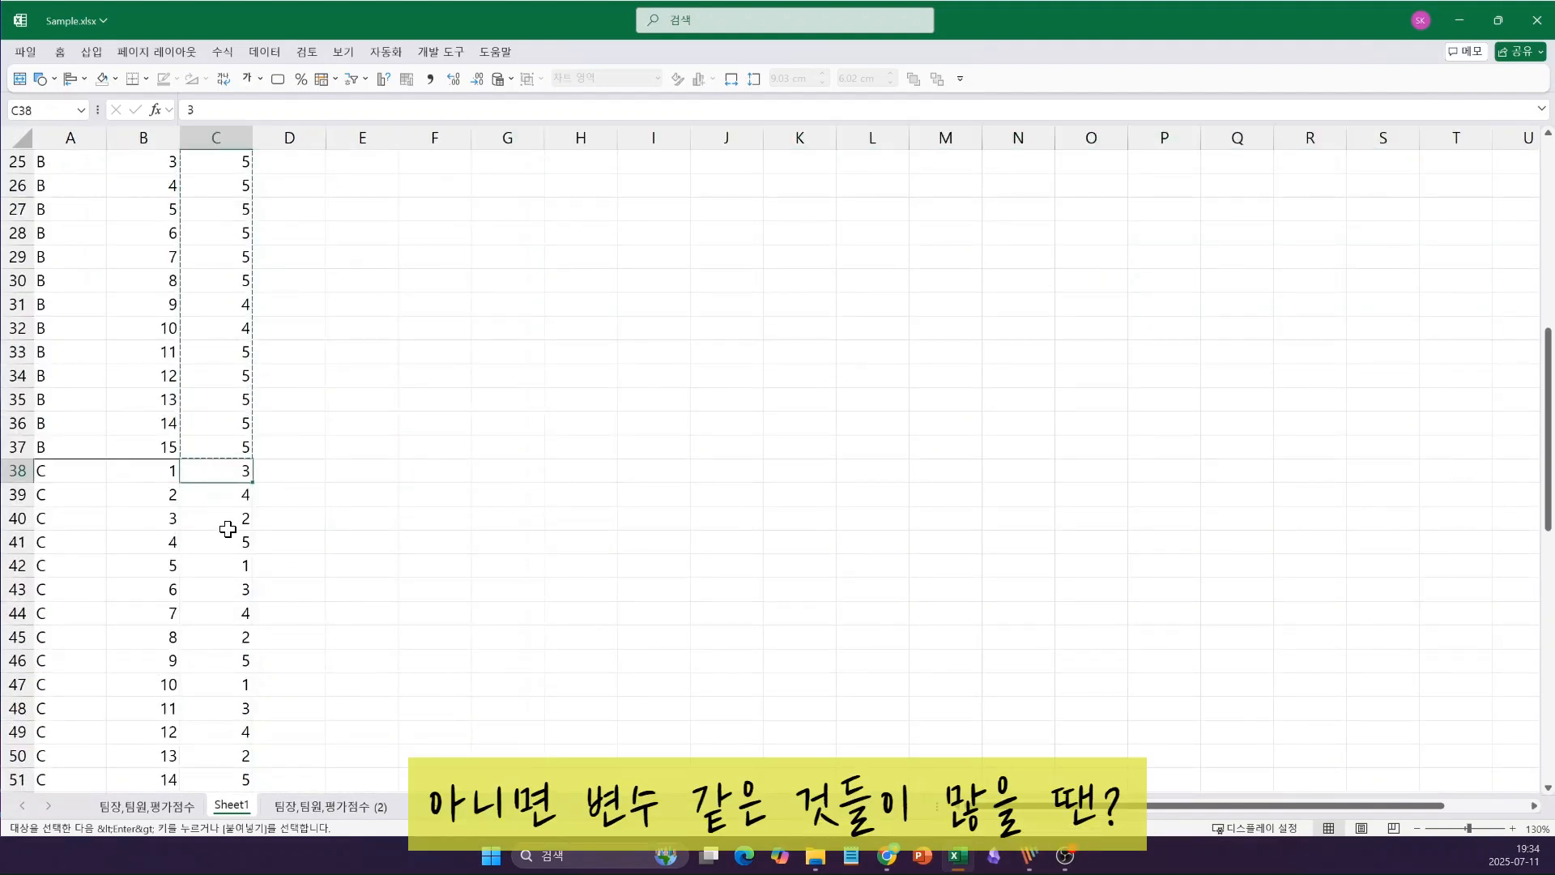
pyautogui.scroll(-2, 229, 534)
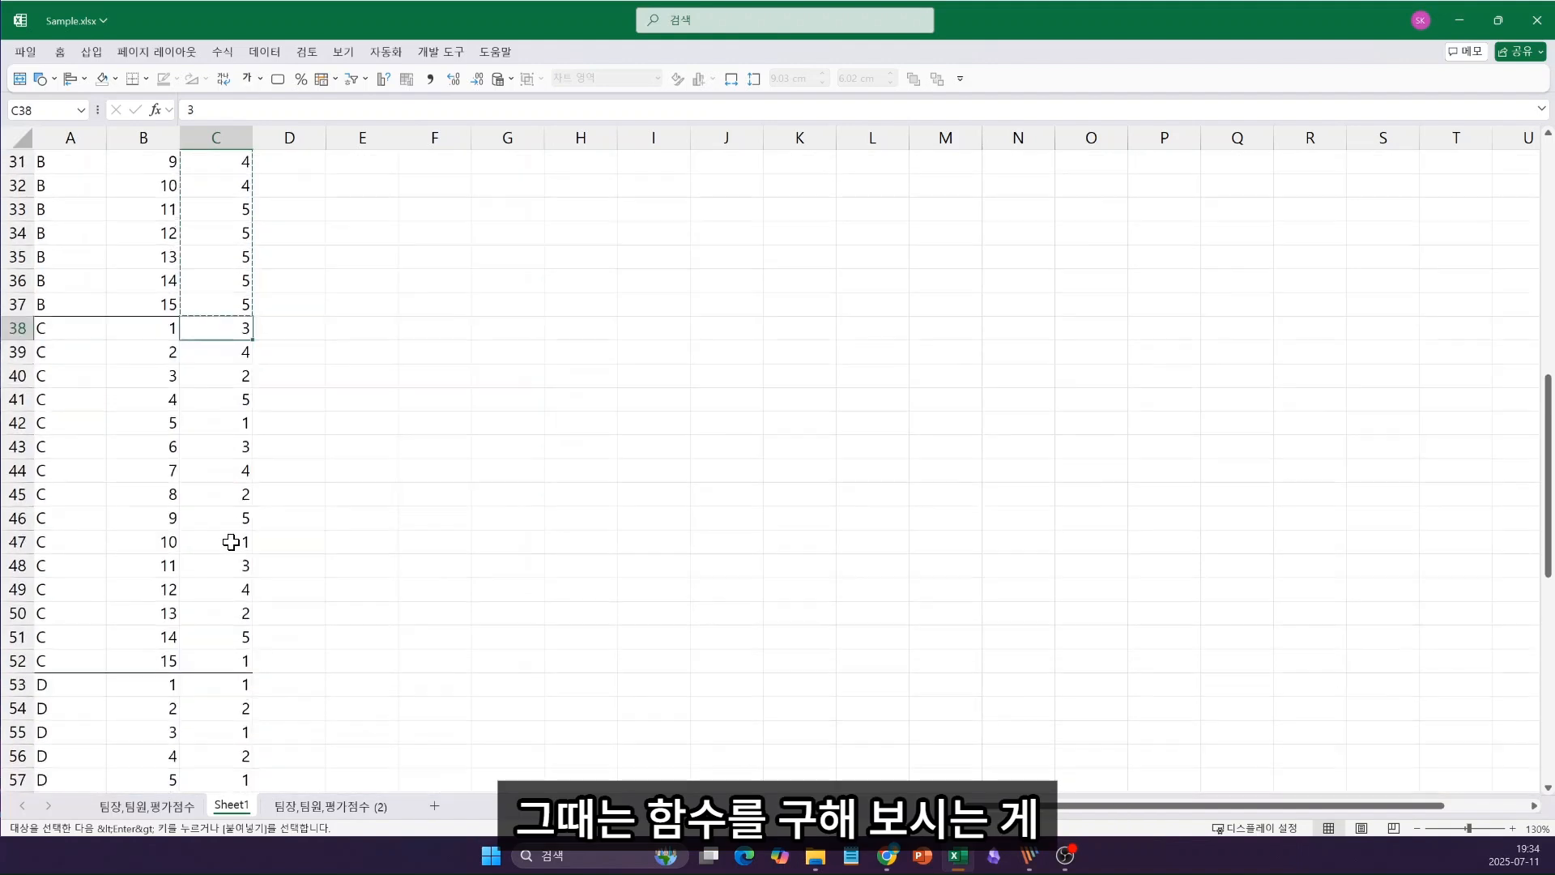
pyautogui.keyDown('shift'); pyautogui.click(207, 664); pyautogui.keyUp('shift')
pyautogui.scroll(6, 456, 308)
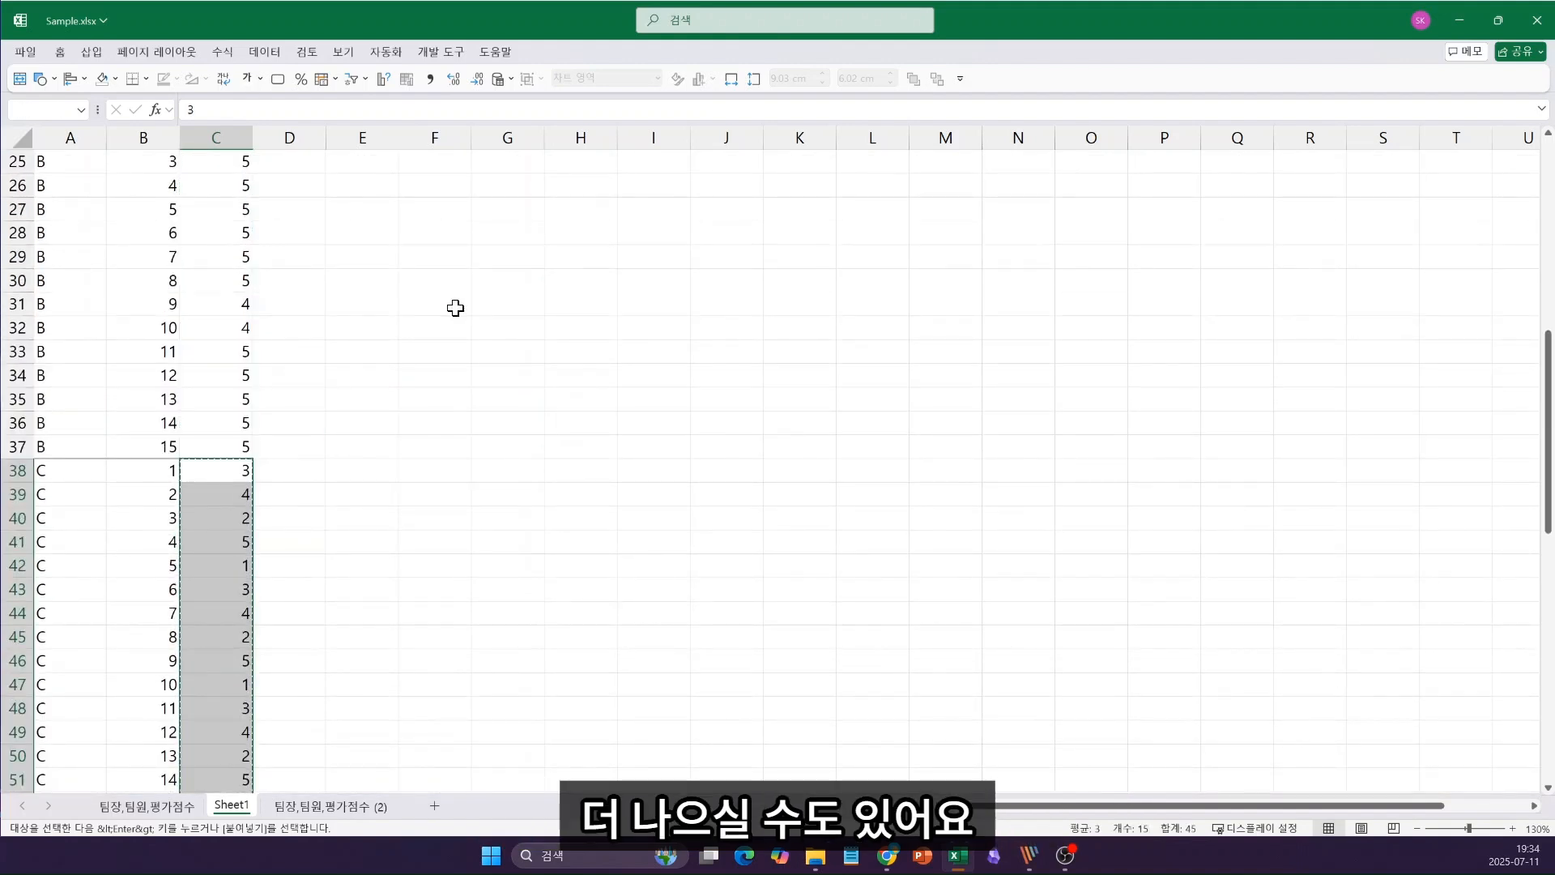
pyautogui.scroll(3, 454, 306)
pyautogui.click(458, 350)
pyautogui.hotkey('ctrl', 'v')
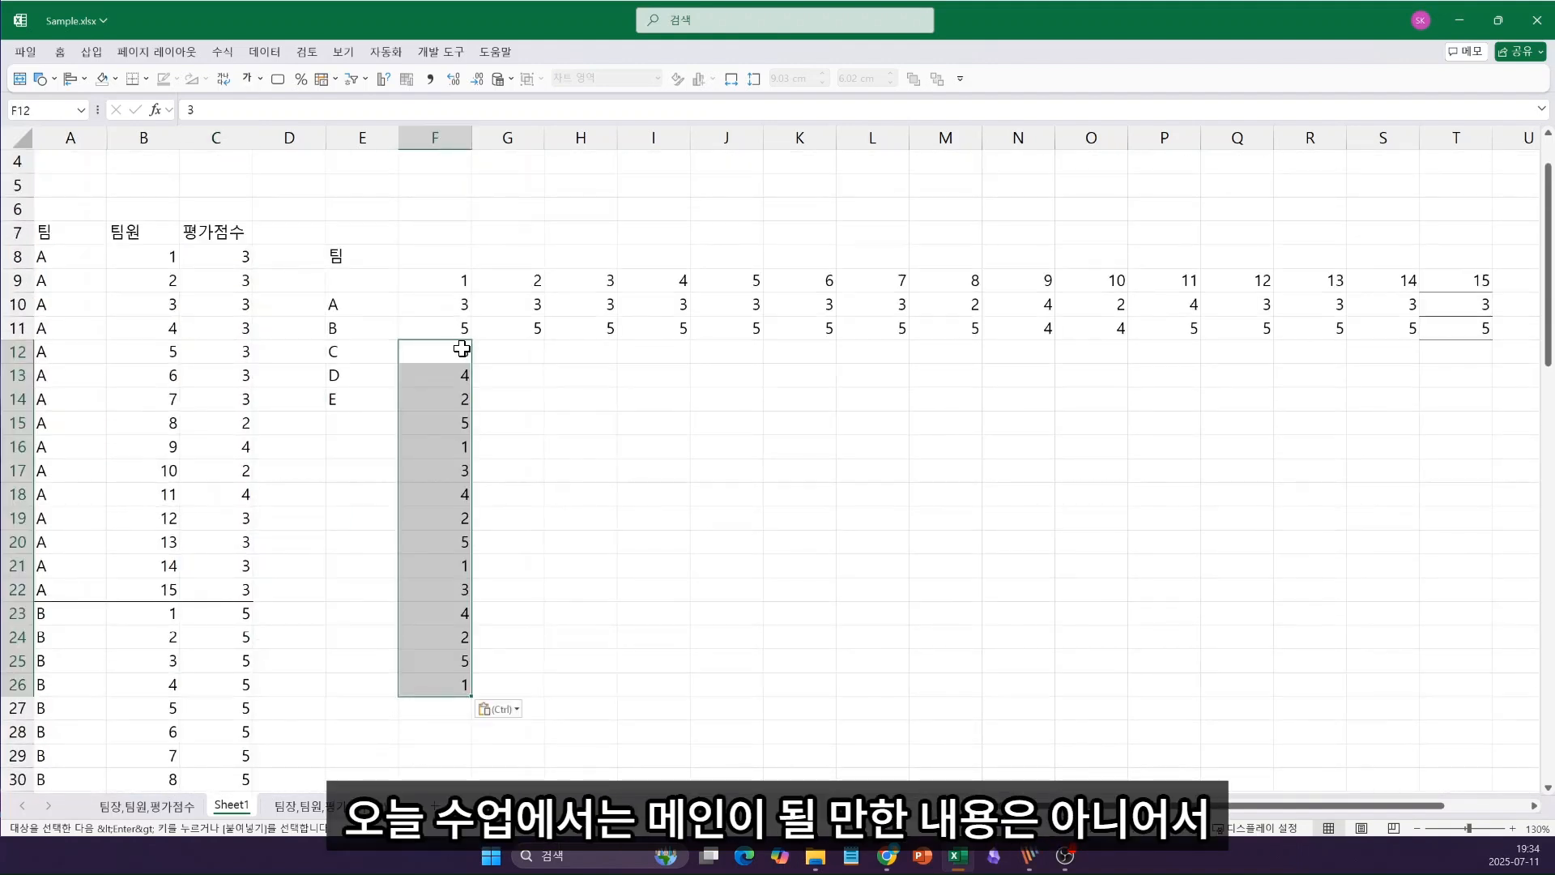
pyautogui.press('ctrl')
pyautogui.press('Escape')
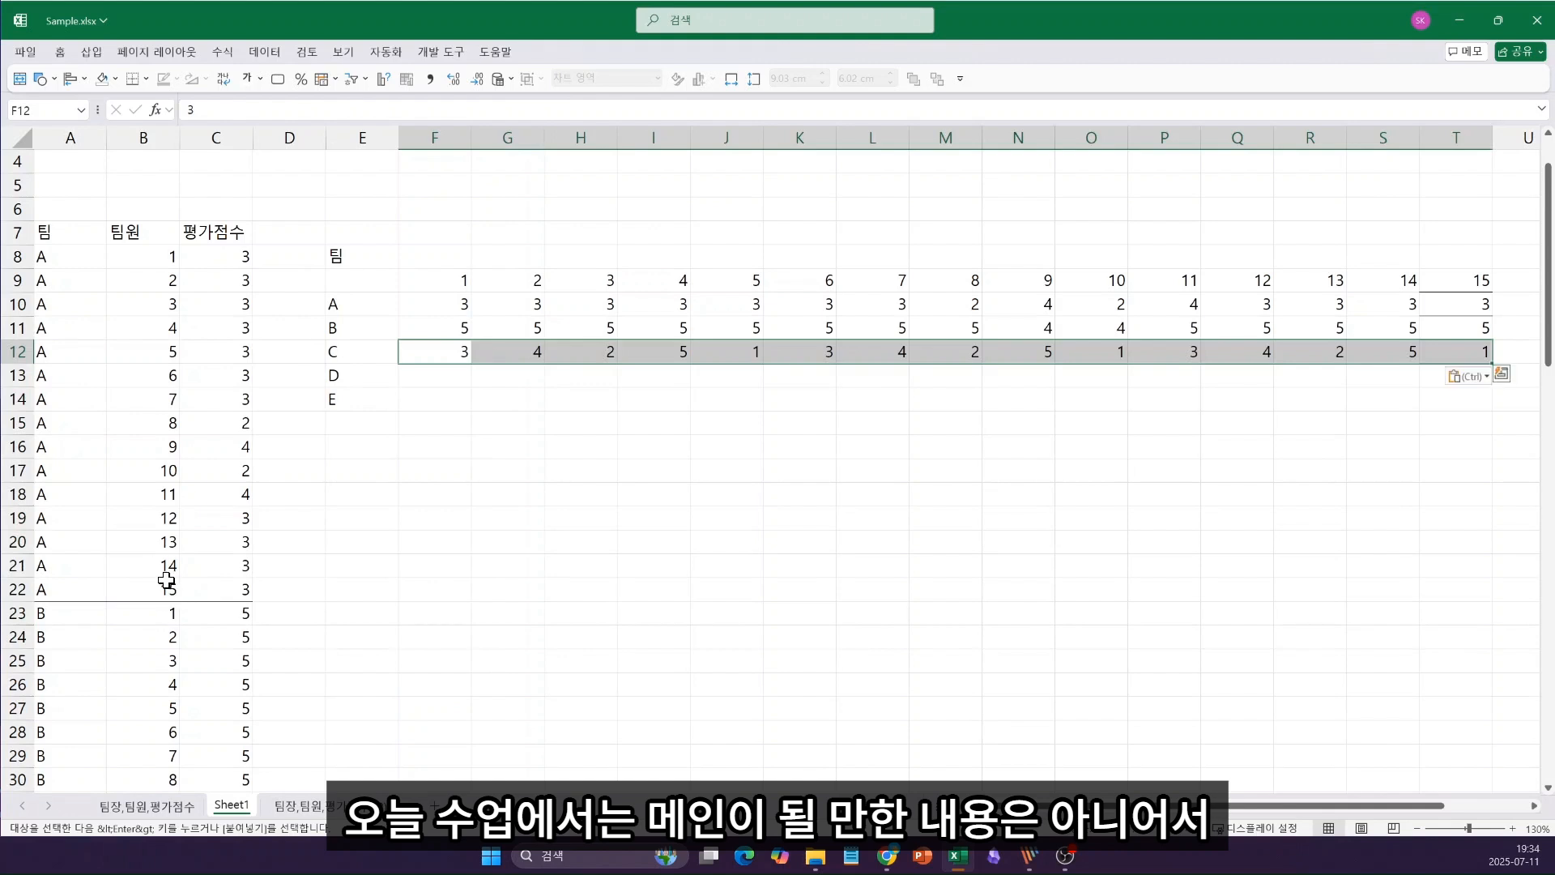
# Step: Copy team D's scores from C53:C67 and paste them transposed as a row starting at F13
pyautogui.scroll(-12, 170, 584)
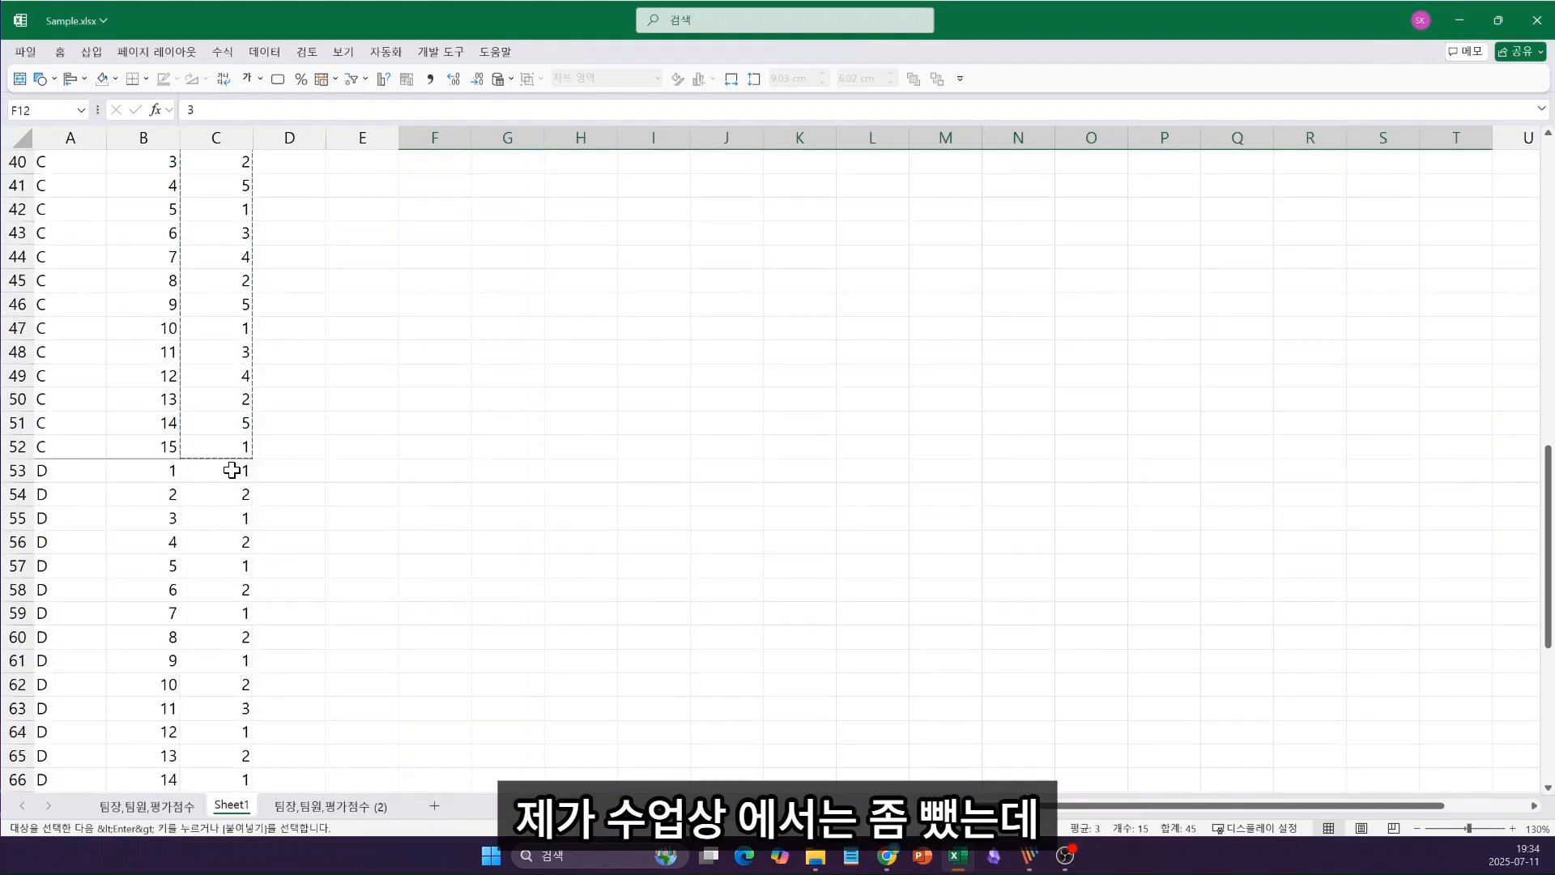
pyautogui.moveTo(229, 468); pyautogui.dragTo(233, 520)
pyautogui.scroll(-4, 226, 498)
pyautogui.hotkey('ctrl', 'c')
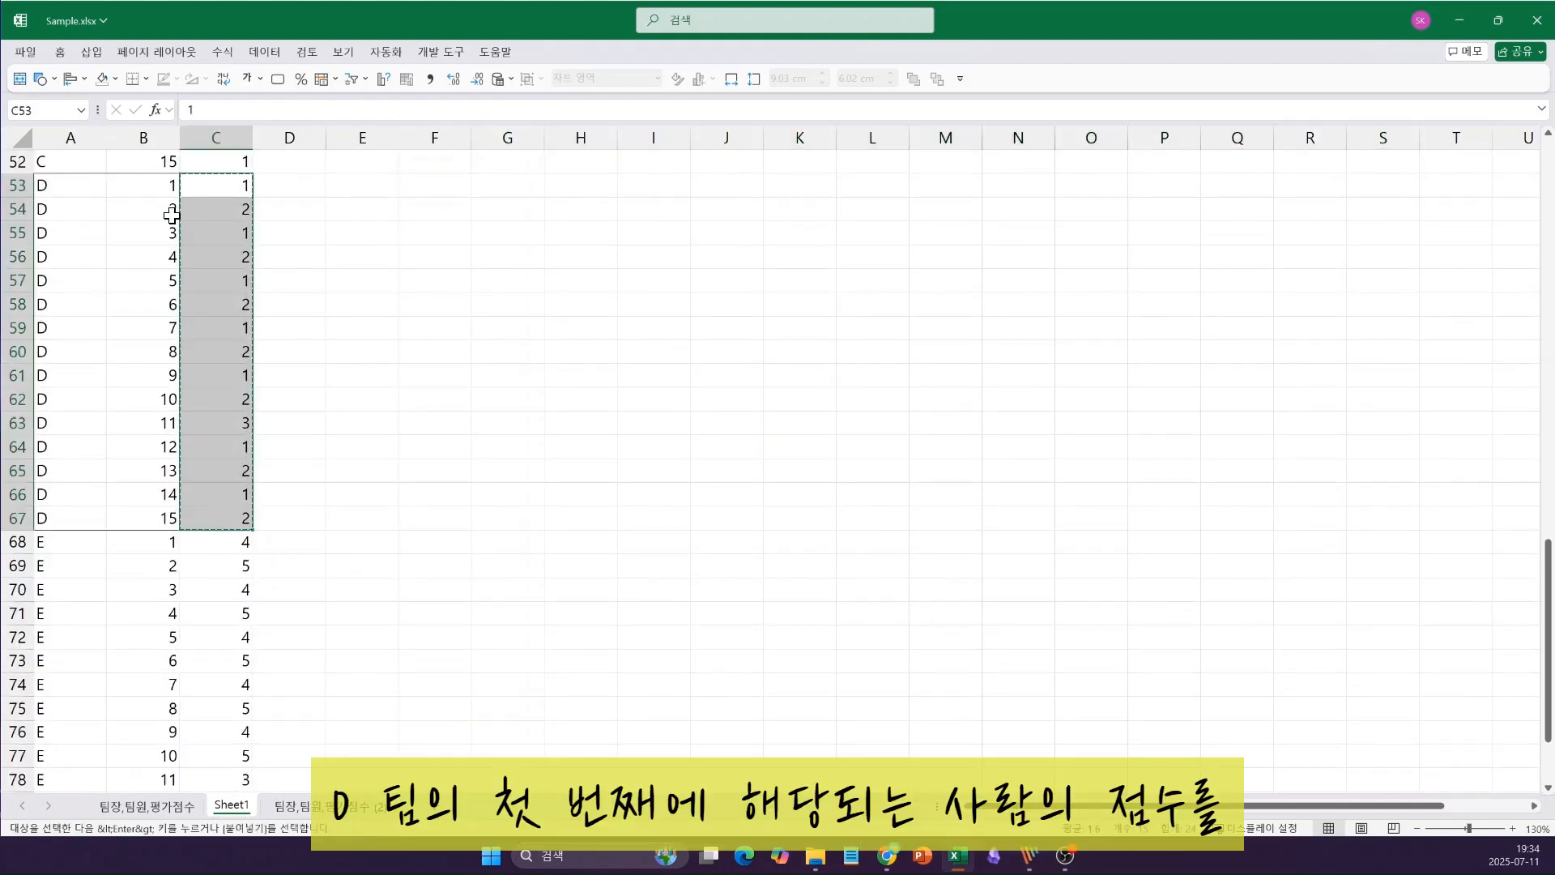
pyautogui.scroll(11, 171, 214)
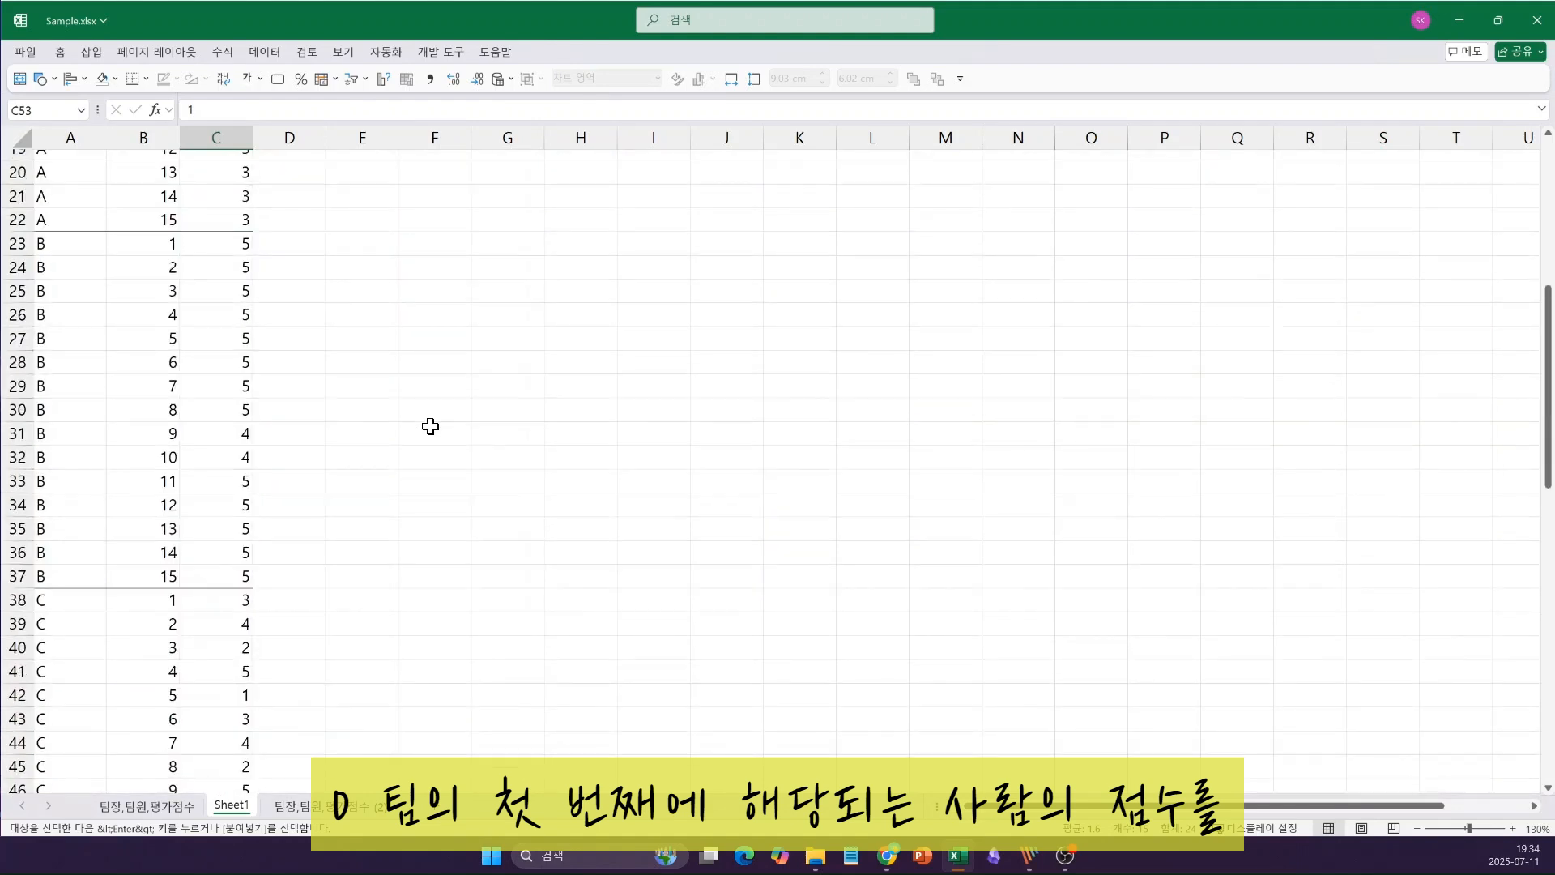
pyautogui.scroll(5, 430, 426)
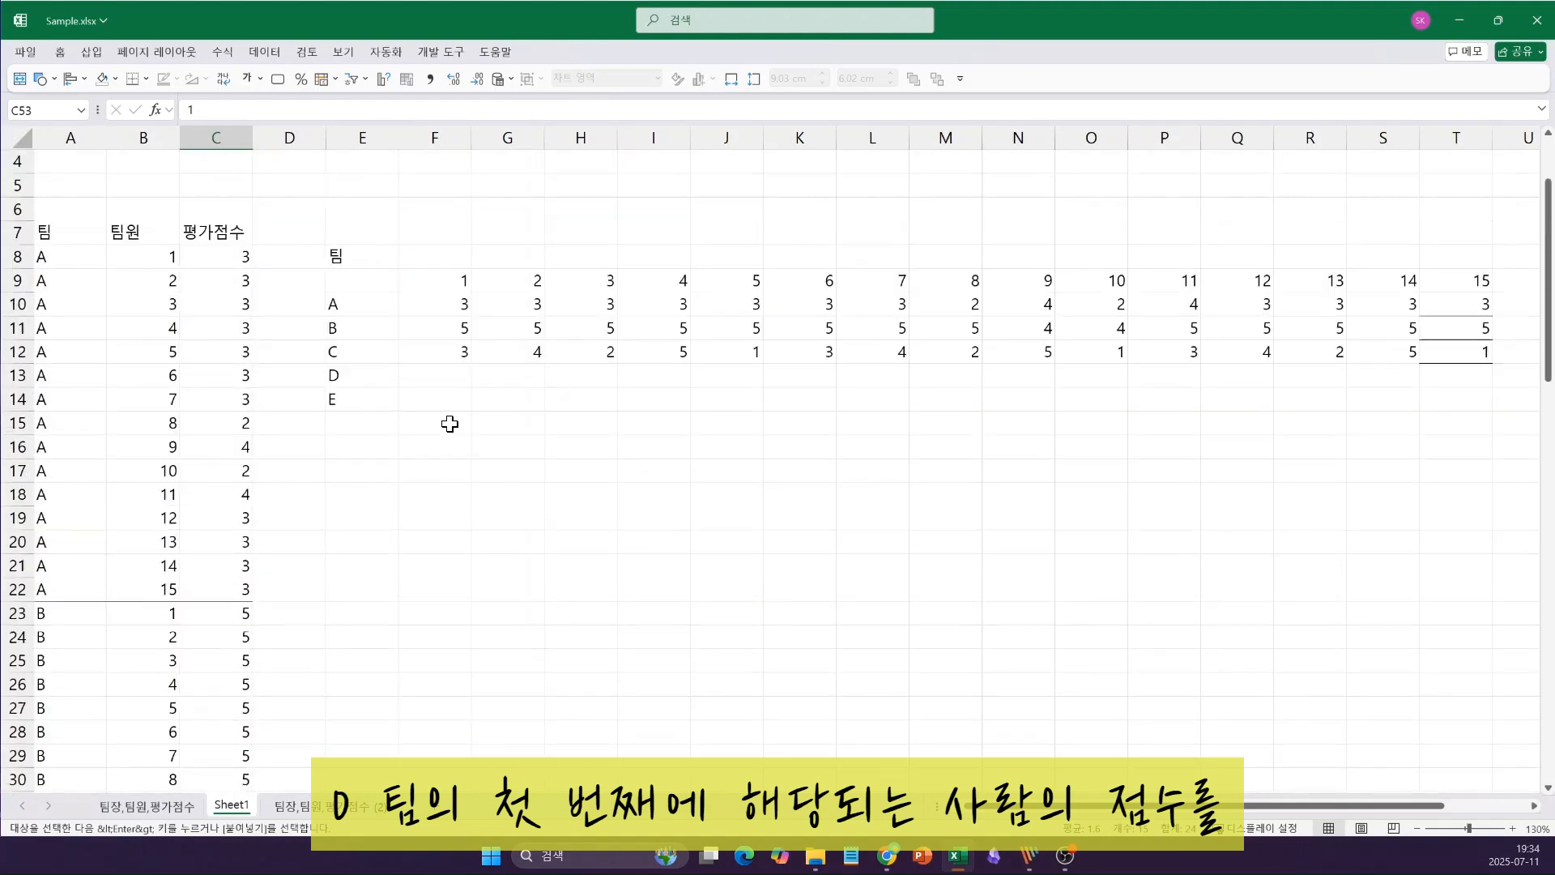
pyautogui.click(453, 372)
pyautogui.hotkey('ctrl', 'v')
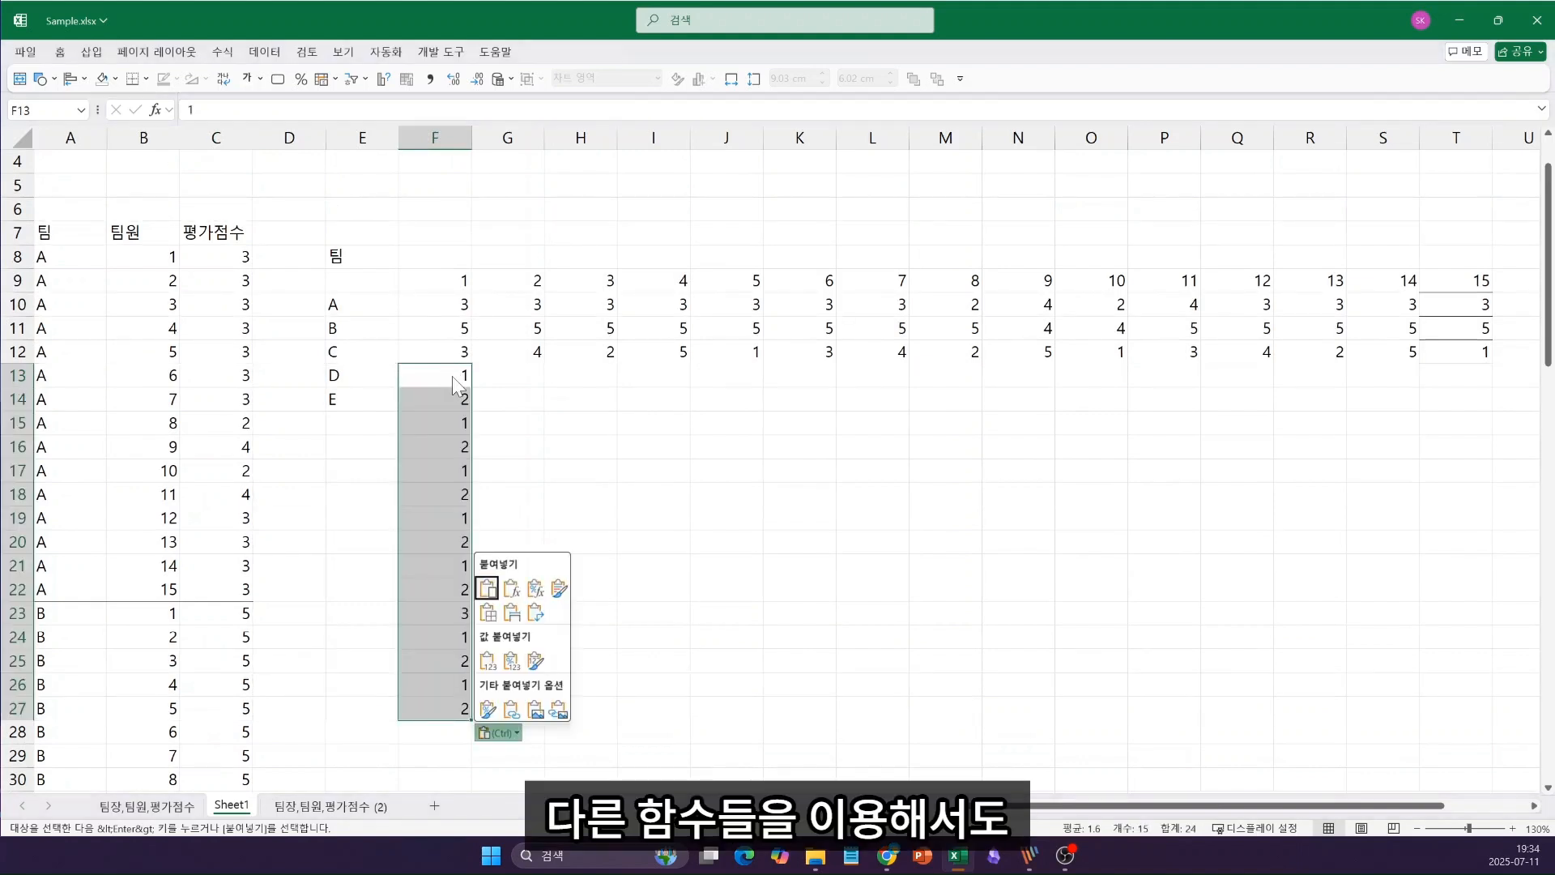
pyautogui.hotkey('ctrl', 't')
pyautogui.click(455, 417)
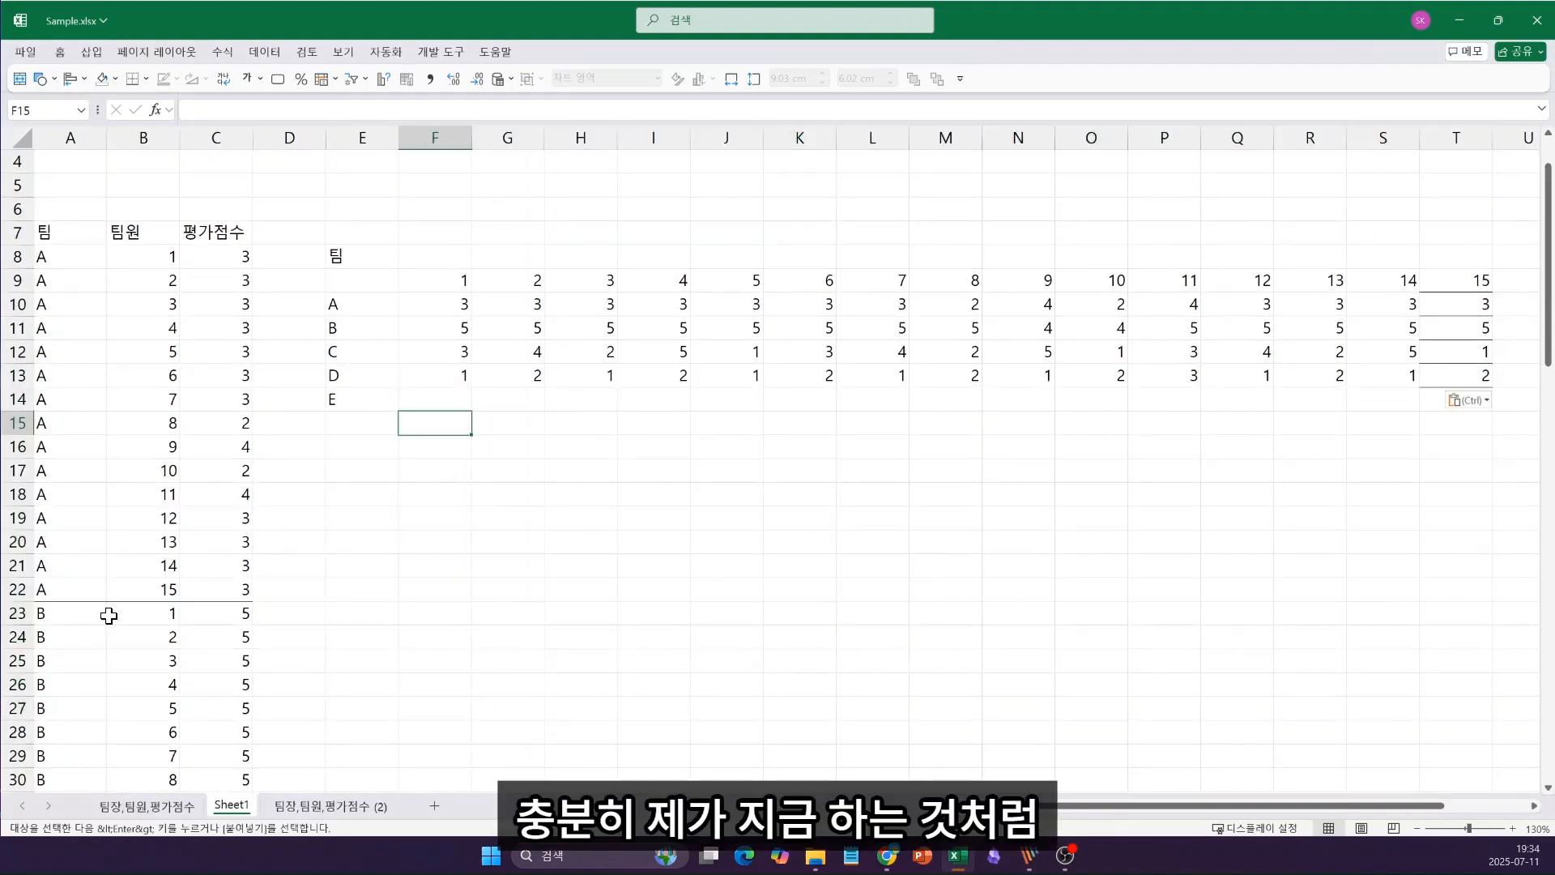
# Step: Copy team E's scores from C68:C82 and paste them transposed as a row starting at F14
pyautogui.scroll(-2, 111, 620)
pyautogui.scroll(-20, 111, 620)
pyautogui.scroll(8, 135, 513)
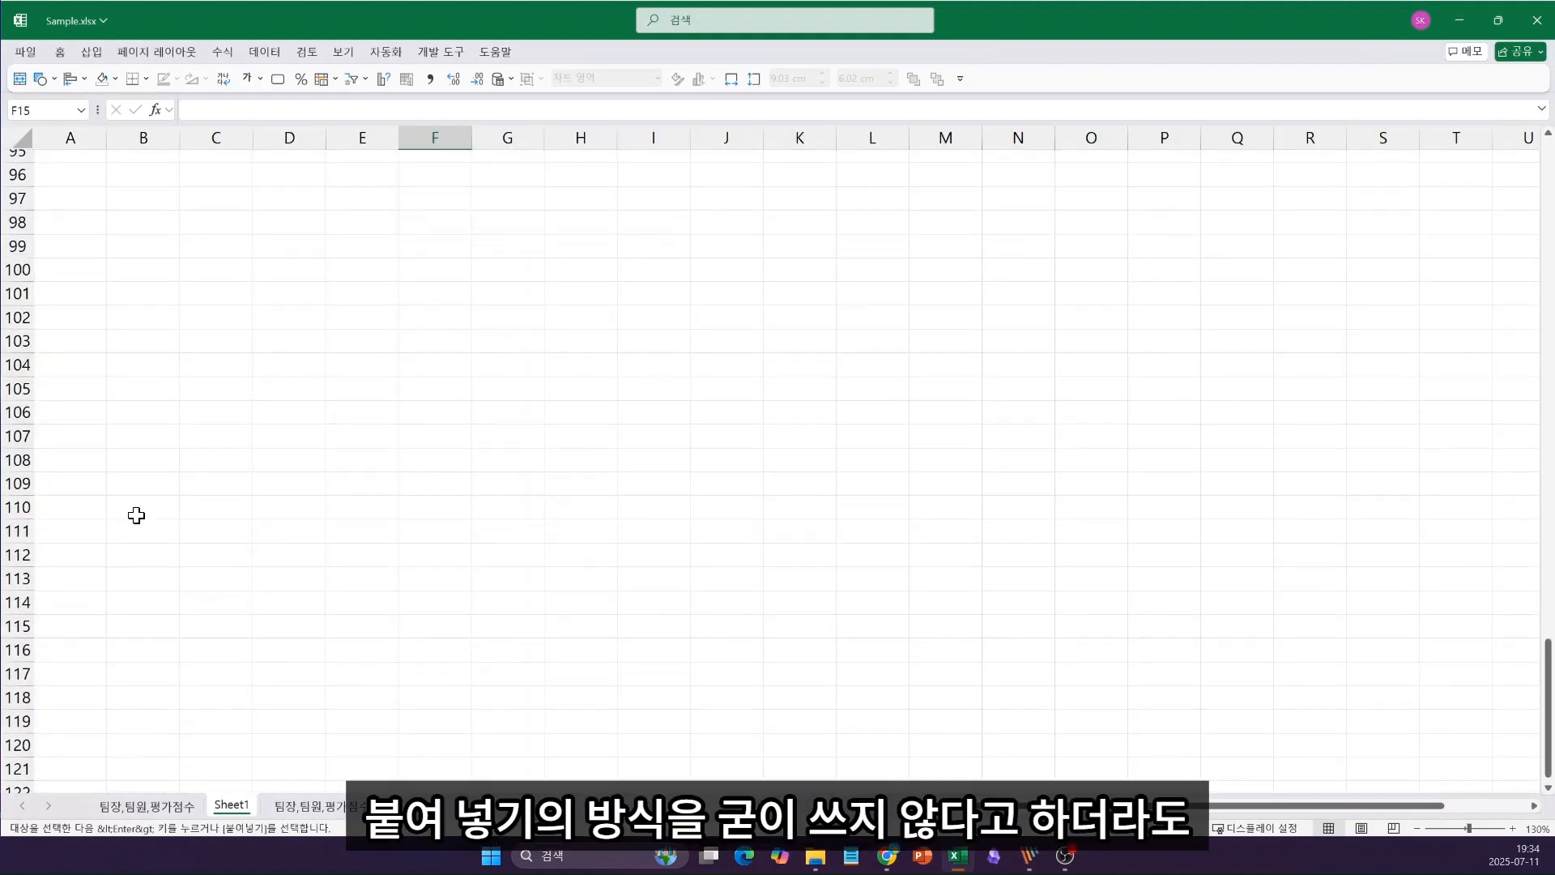
pyautogui.scroll(8, 136, 515)
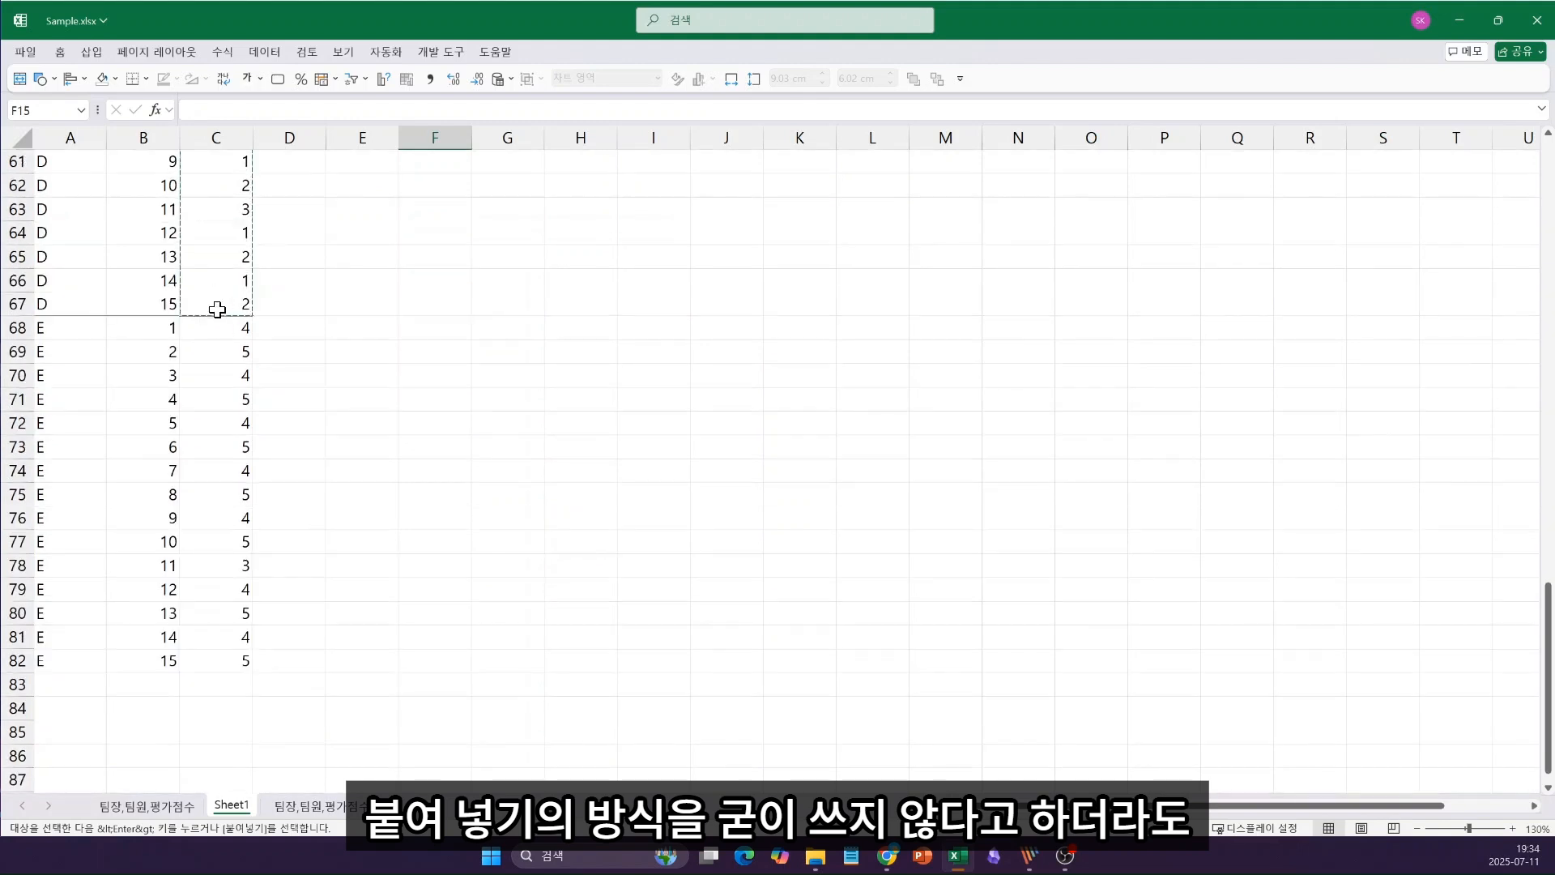
pyautogui.moveTo(226, 332); pyautogui.dragTo(215, 660)
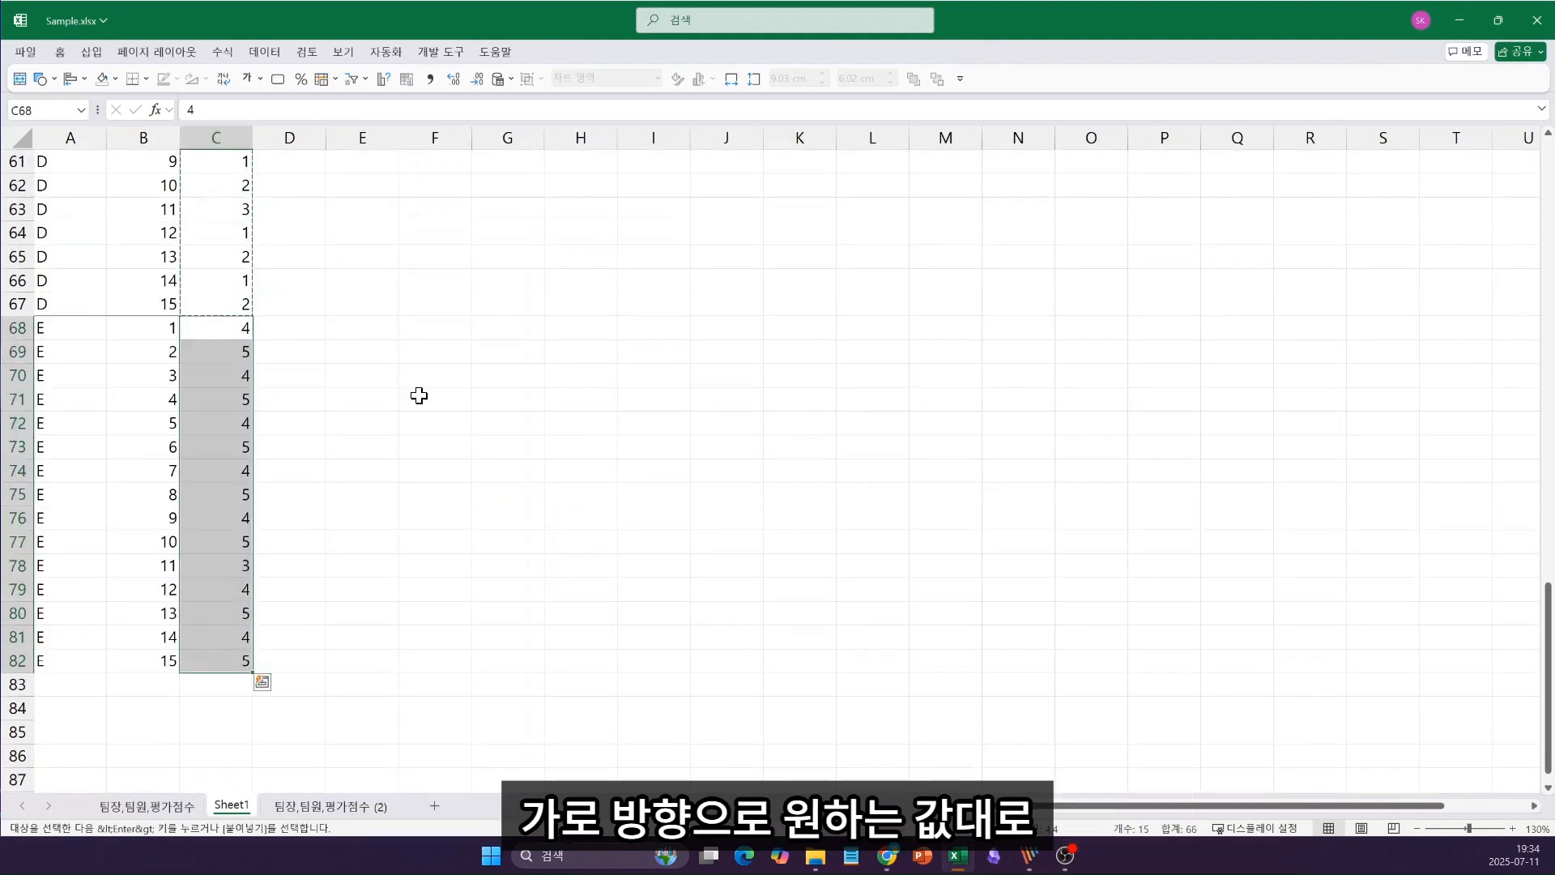
pyautogui.hotkey('ctrl', 'c')
pyautogui.scroll(20, 478, 305)
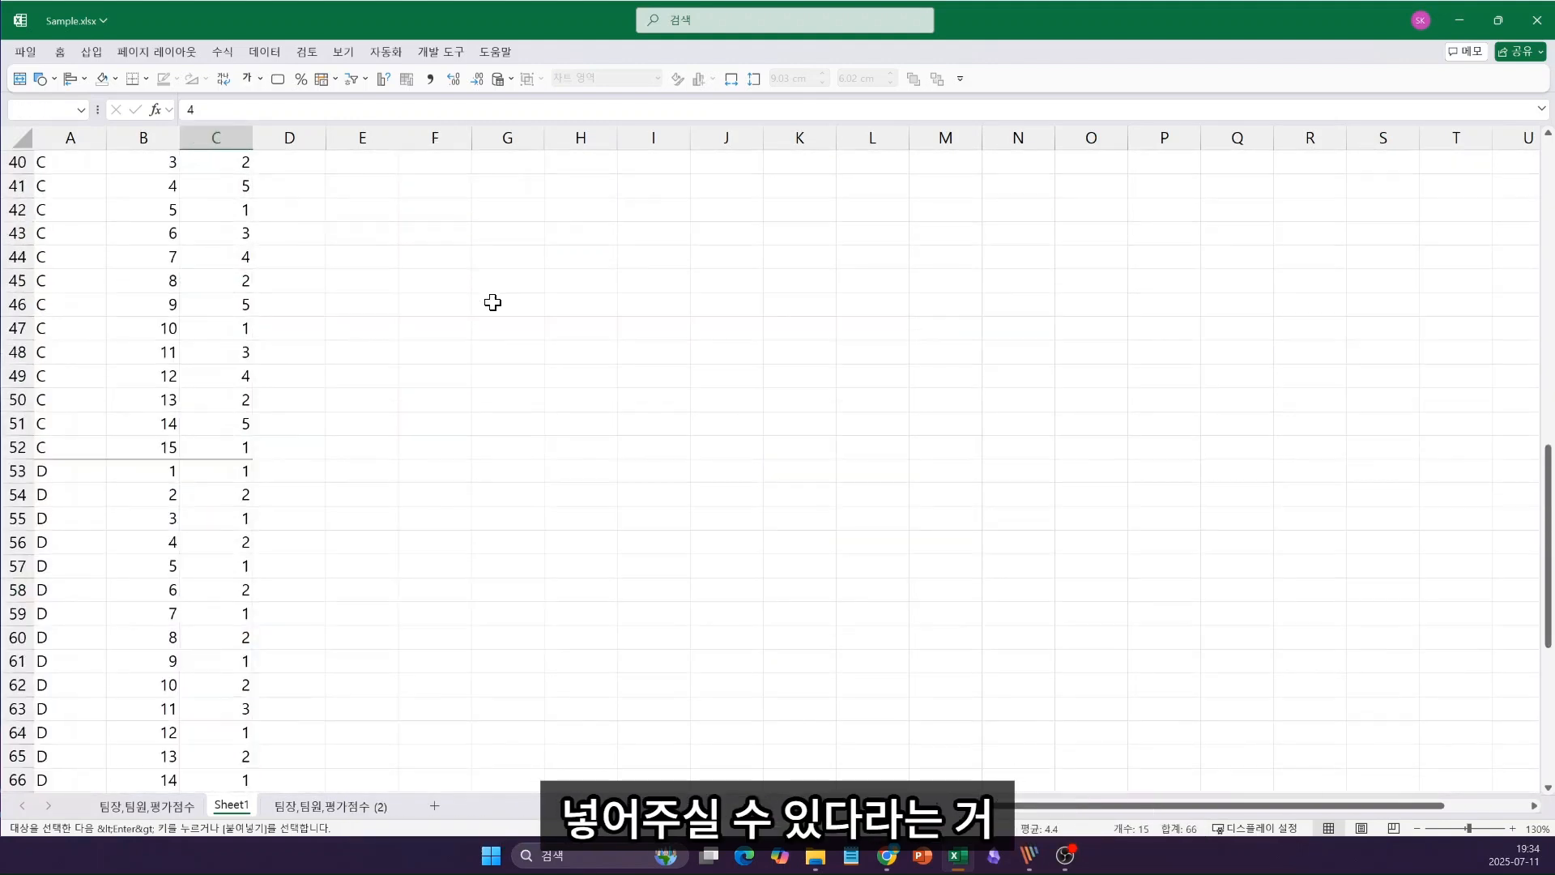
pyautogui.click(453, 479)
pyautogui.hotkey('ctrl', 'v')
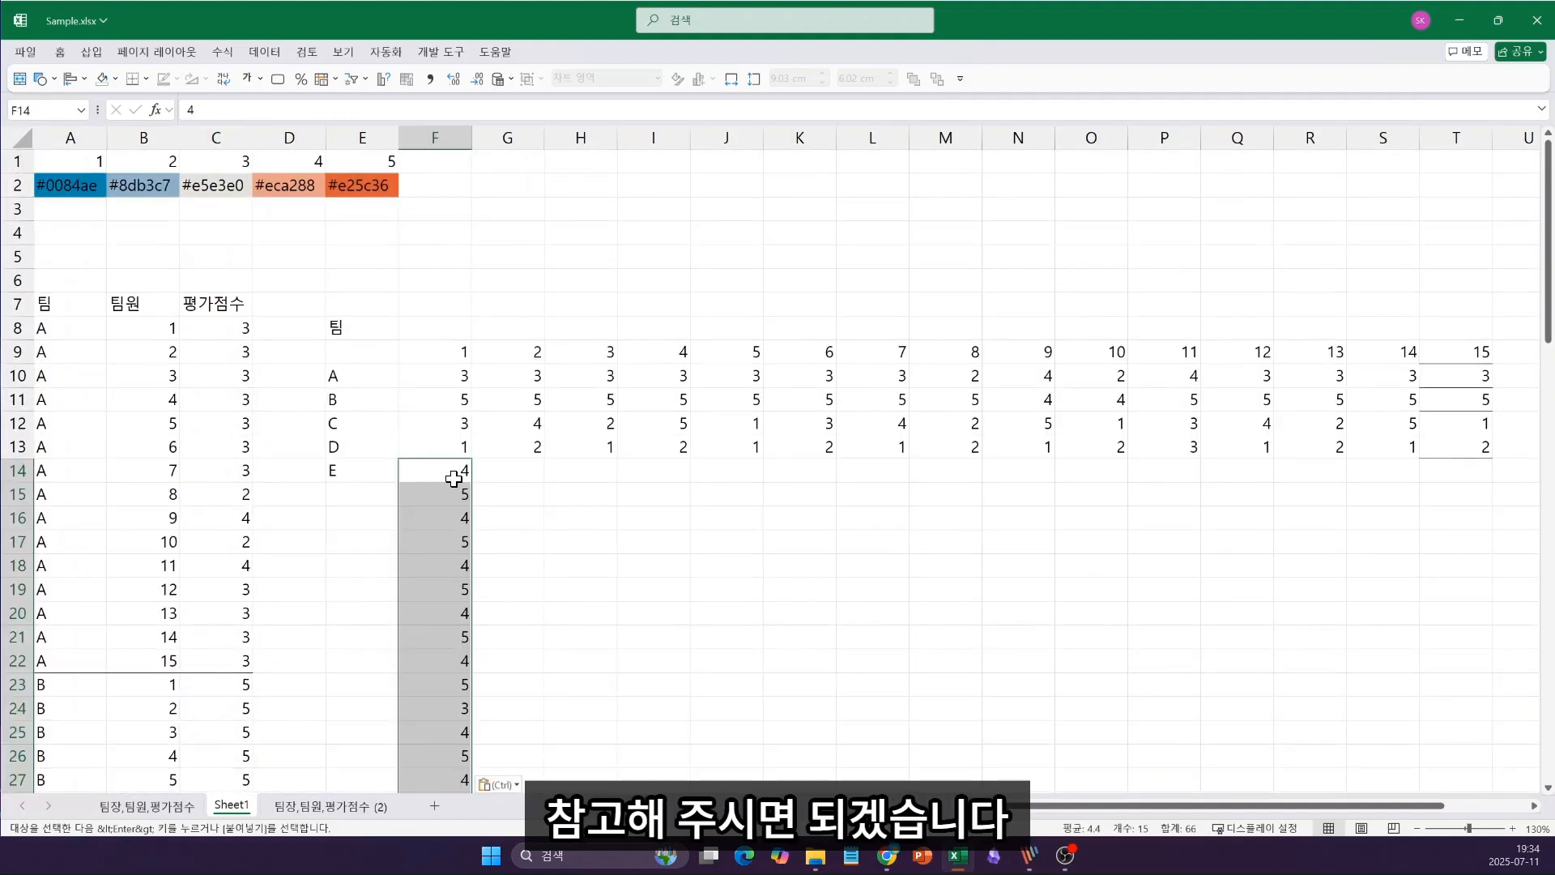
pyautogui.click(669, 570)
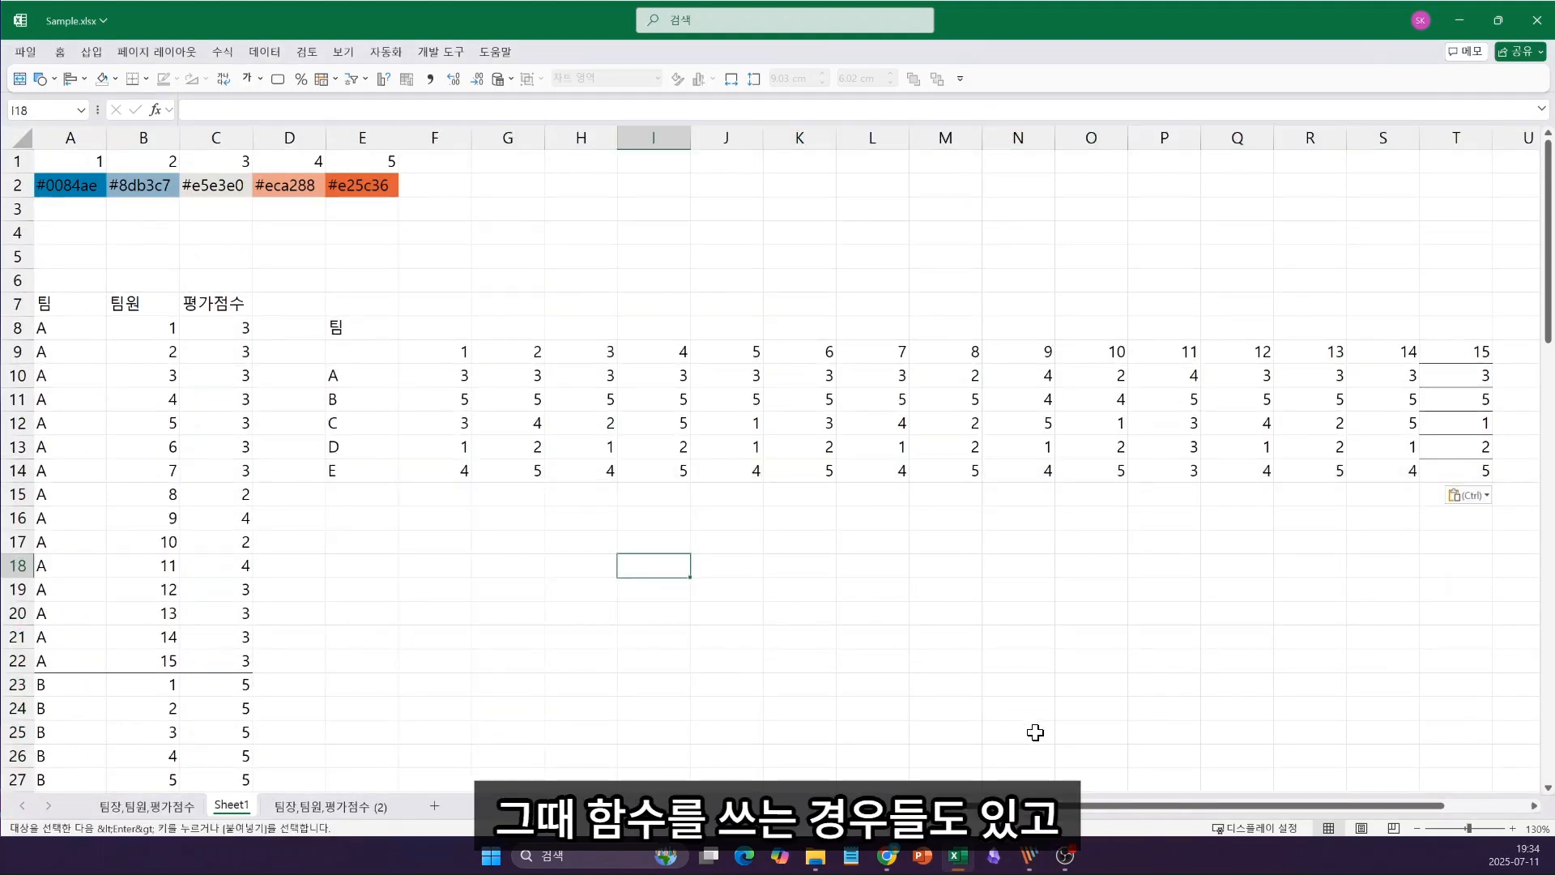
# Step: Remove the leftover border lines from the member 15 column in T9:T14
pyautogui.moveTo(1048, 805); pyautogui.dragTo(1057, 806)
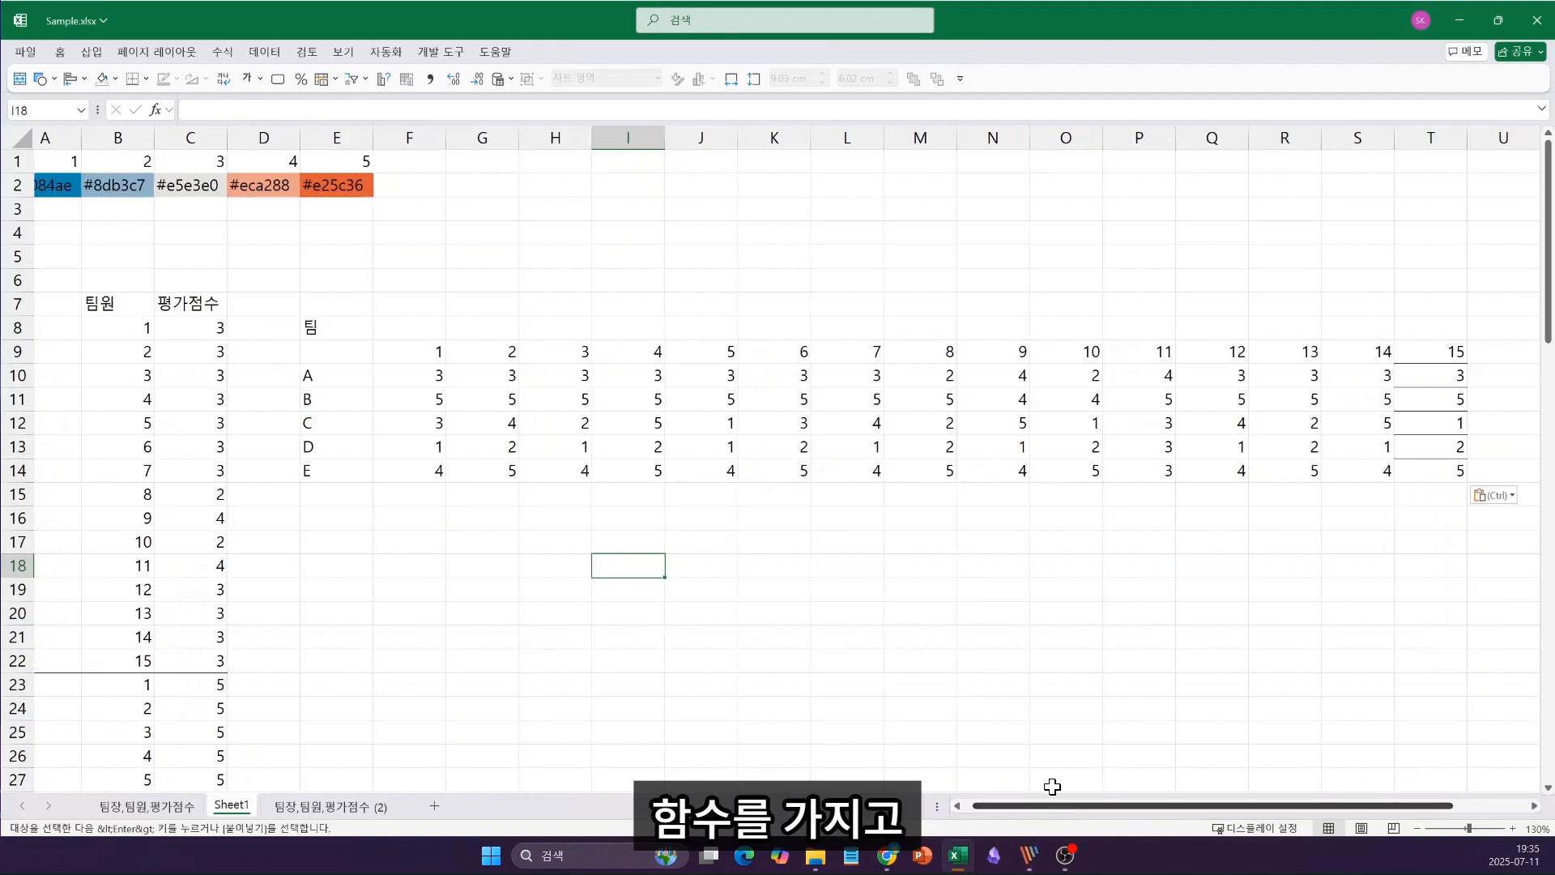
pyautogui.scroll(-1, 1034, 588)
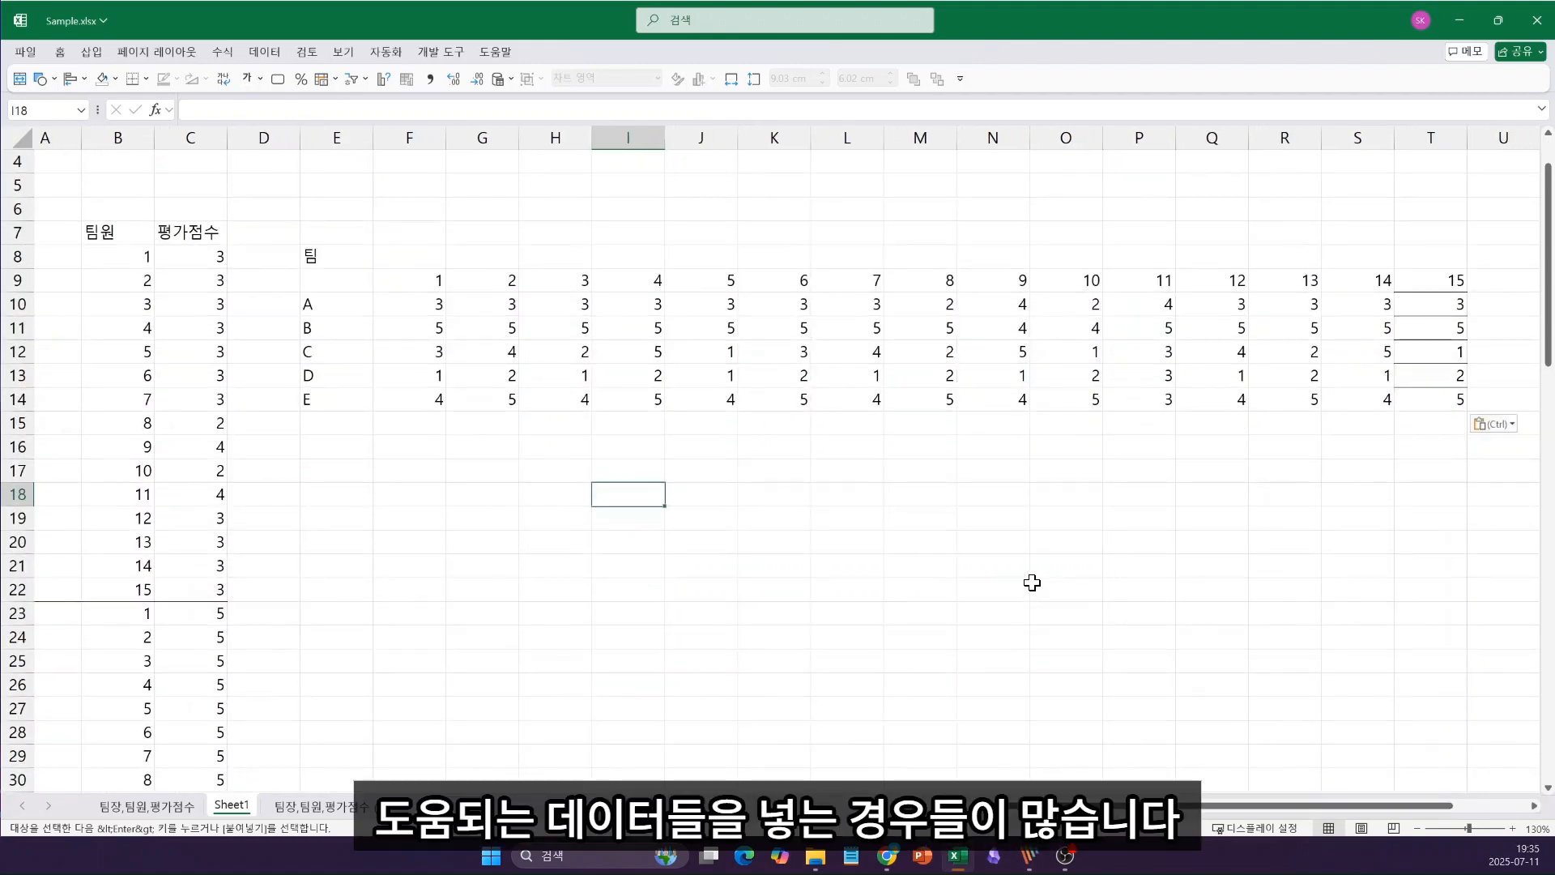
pyautogui.click(483, 461)
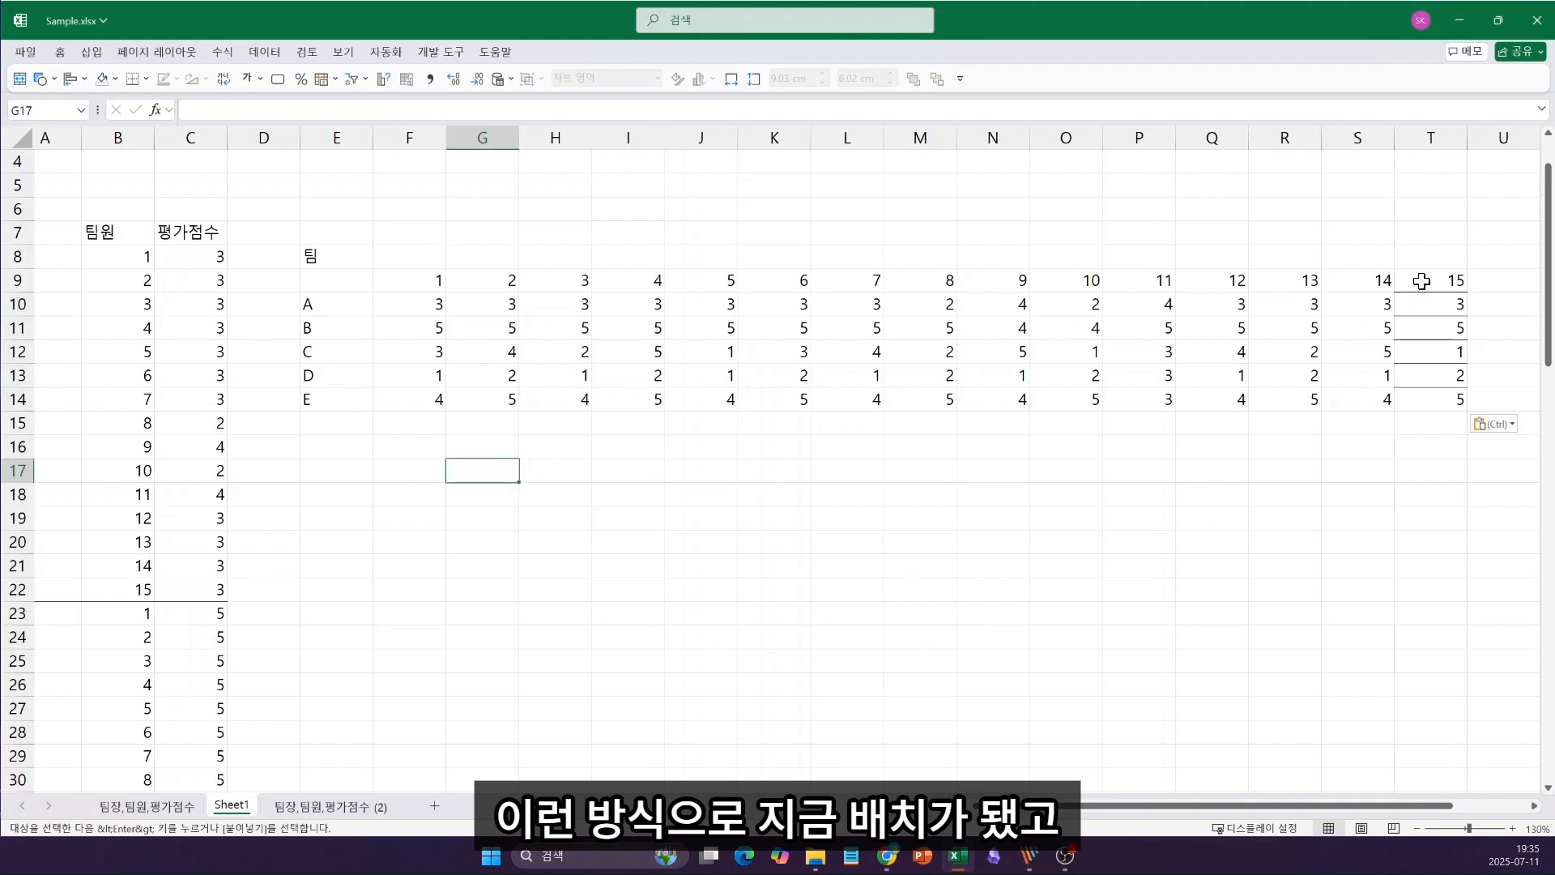
pyautogui.moveTo(1422, 281); pyautogui.dragTo(1415, 409)
pyautogui.click(846, 494)
pyautogui.scroll(1, 685, 307)
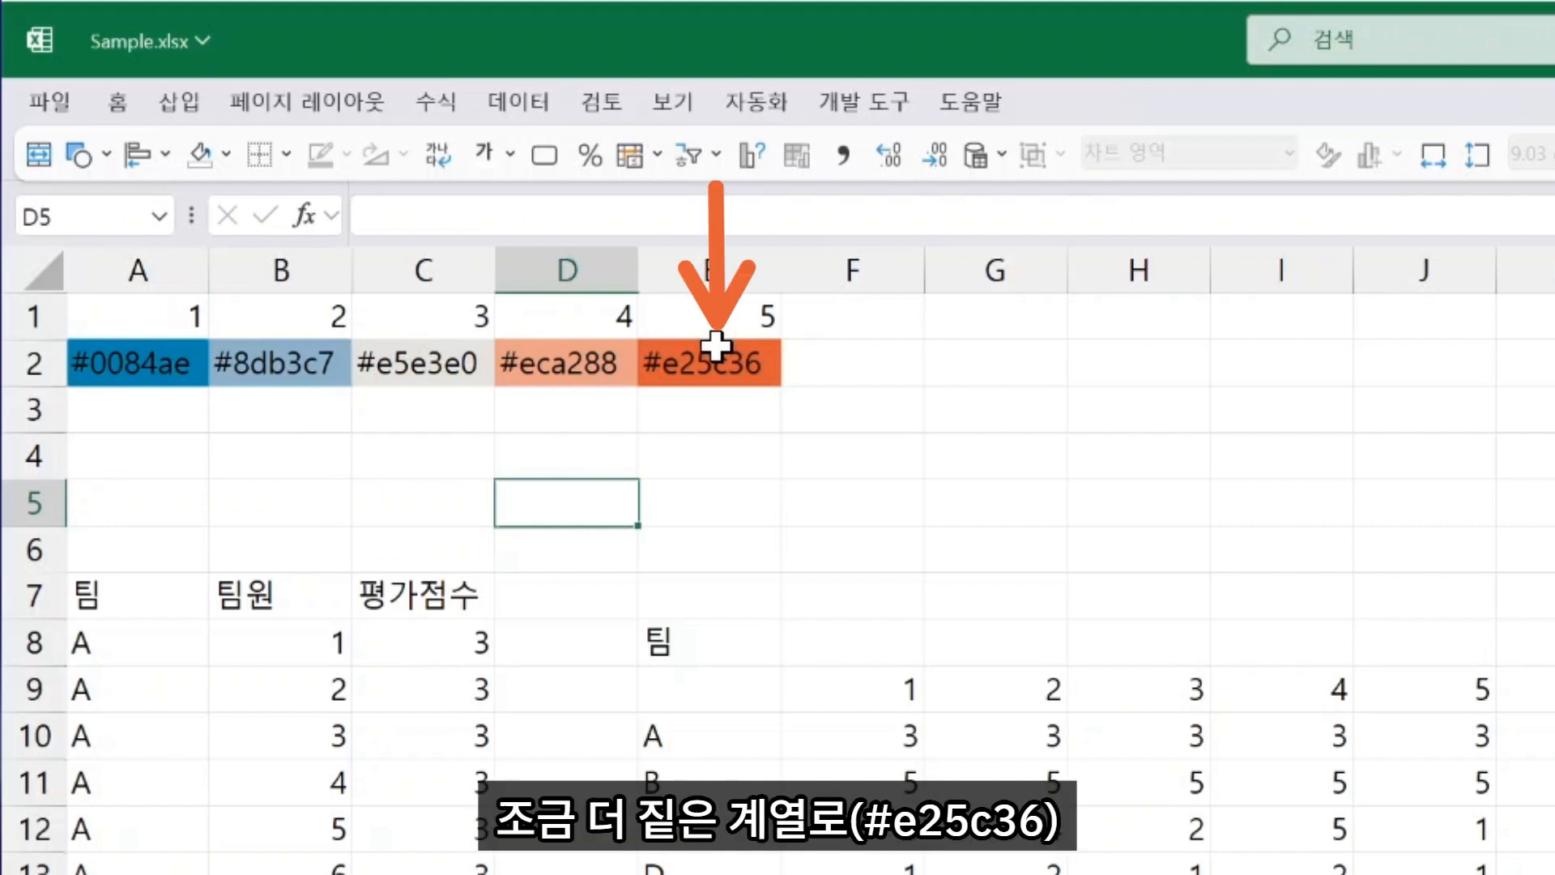
pyautogui.click(889, 567)
pyautogui.click(993, 874)
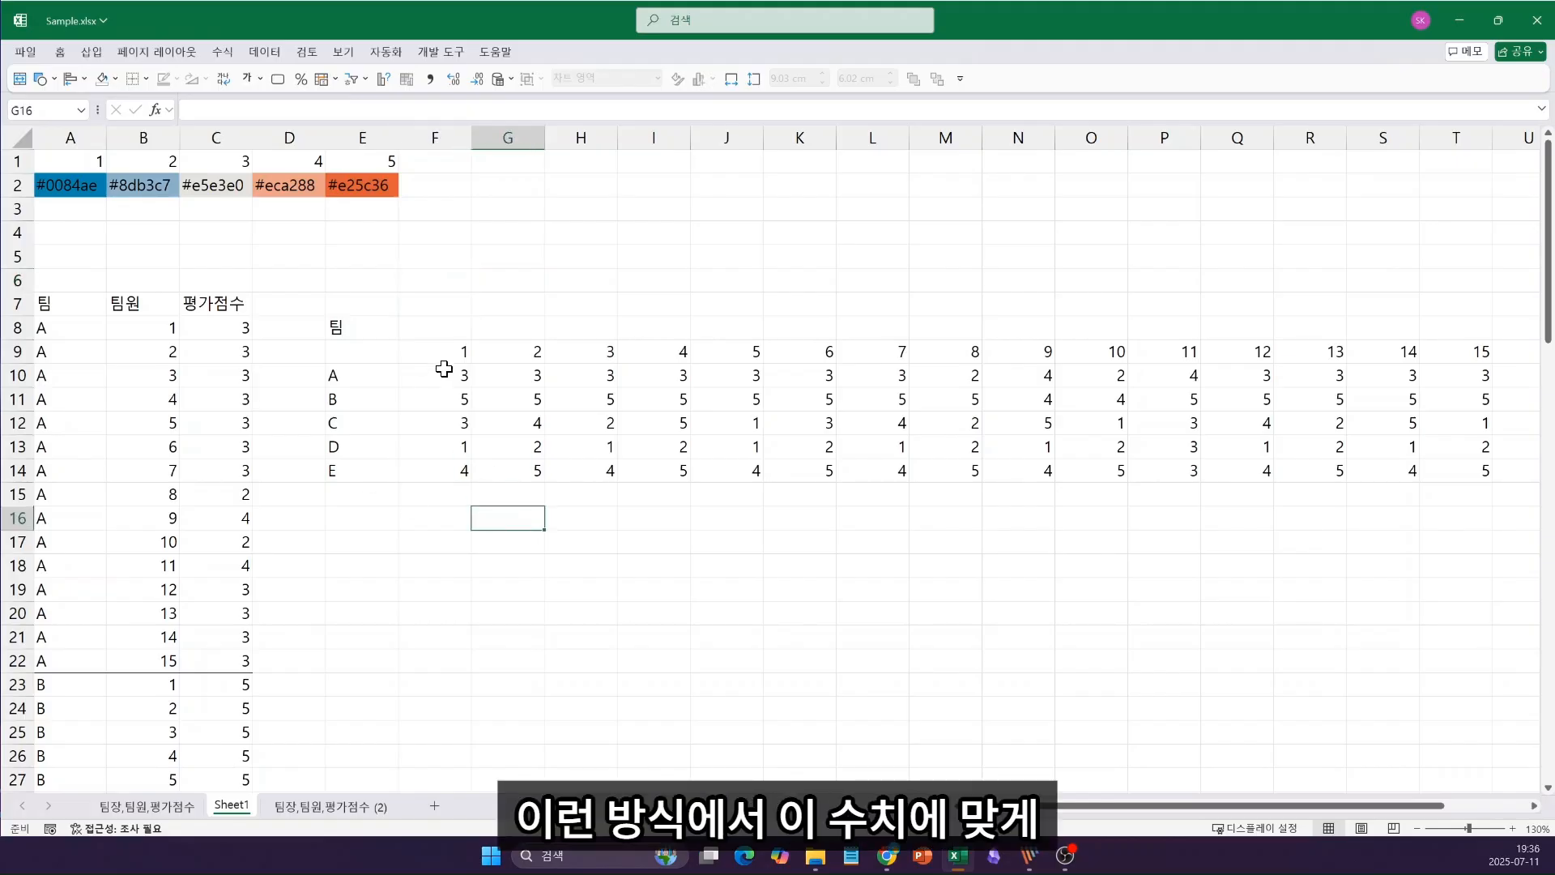
# Step: Start a new conditional formatting rule for the scores in F10:T14, using the rule type 다음을 포함하는 셀만 서식 지정 (format only cells that contain)
pyautogui.moveTo(444, 369); pyautogui.dragTo(1436, 469)
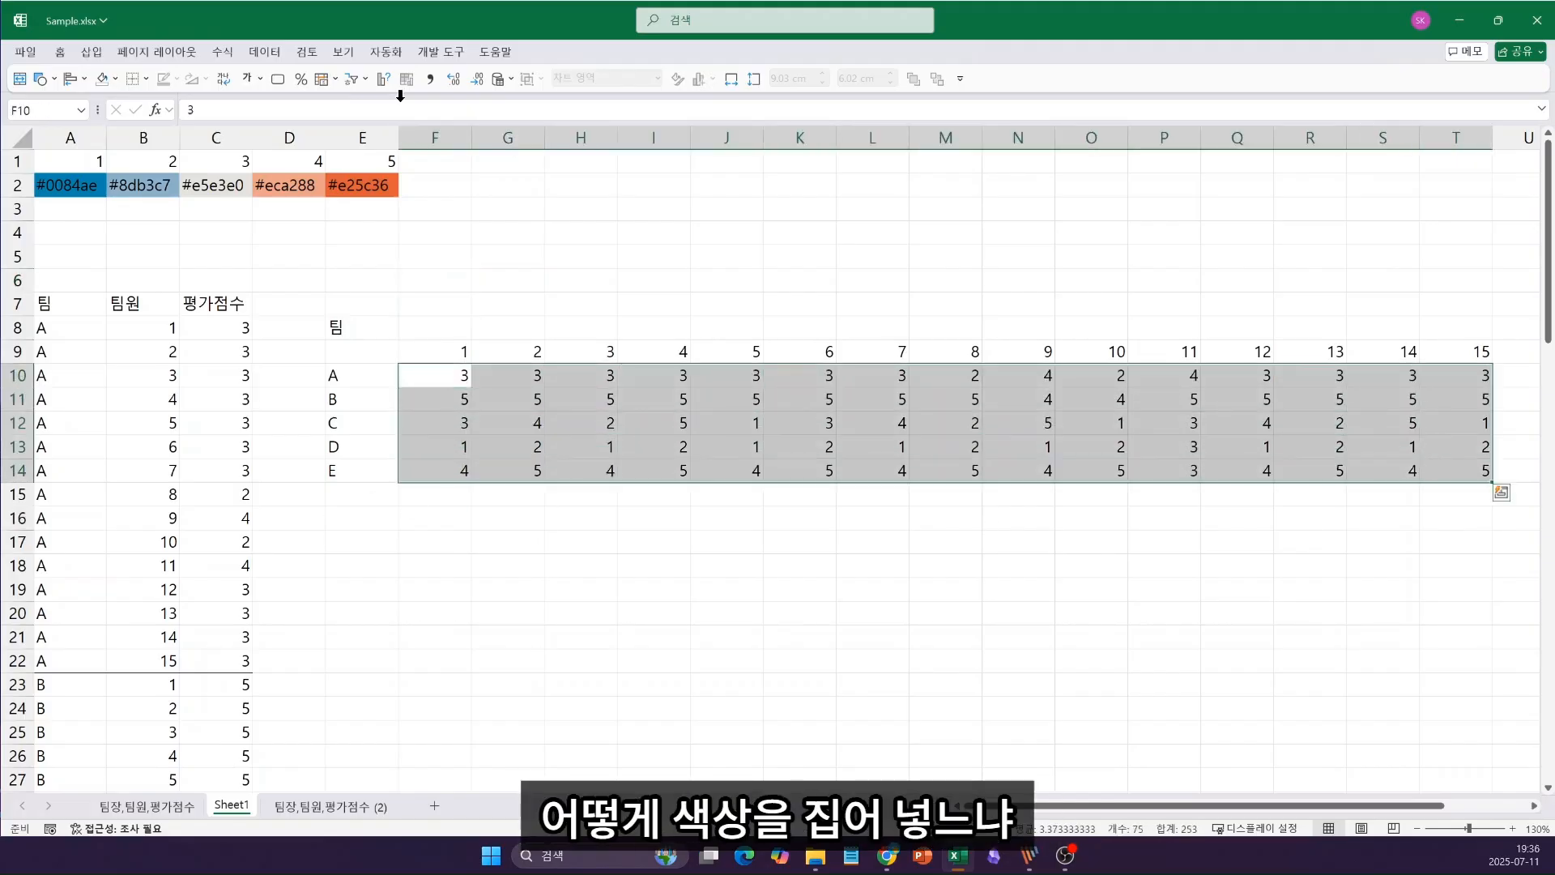
pyautogui.click(59, 54)
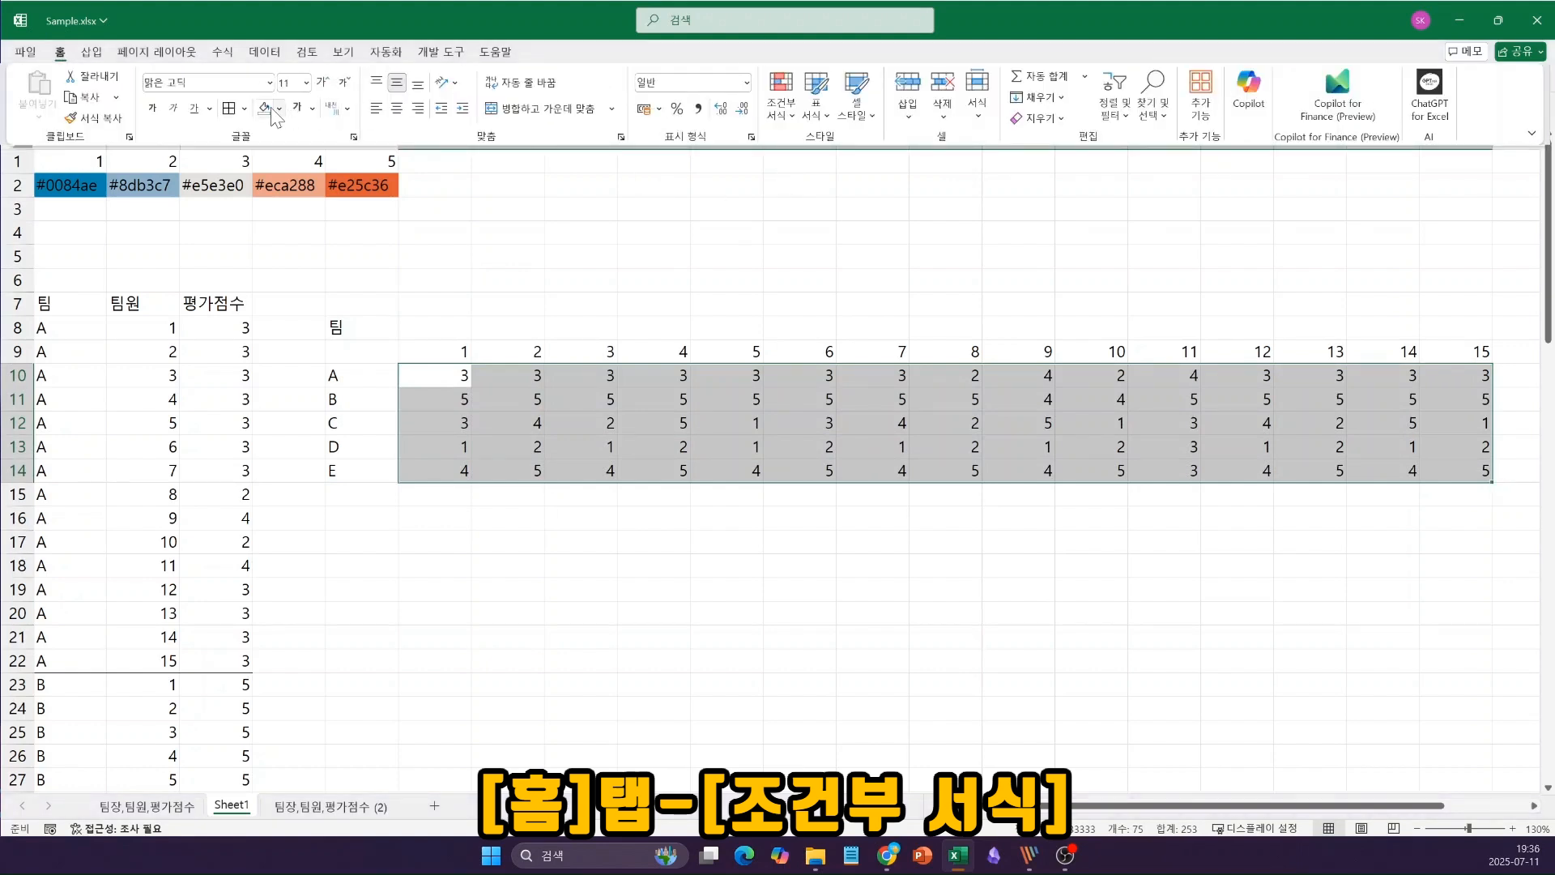
pyautogui.click(782, 94)
pyautogui.moveTo(855, 256)
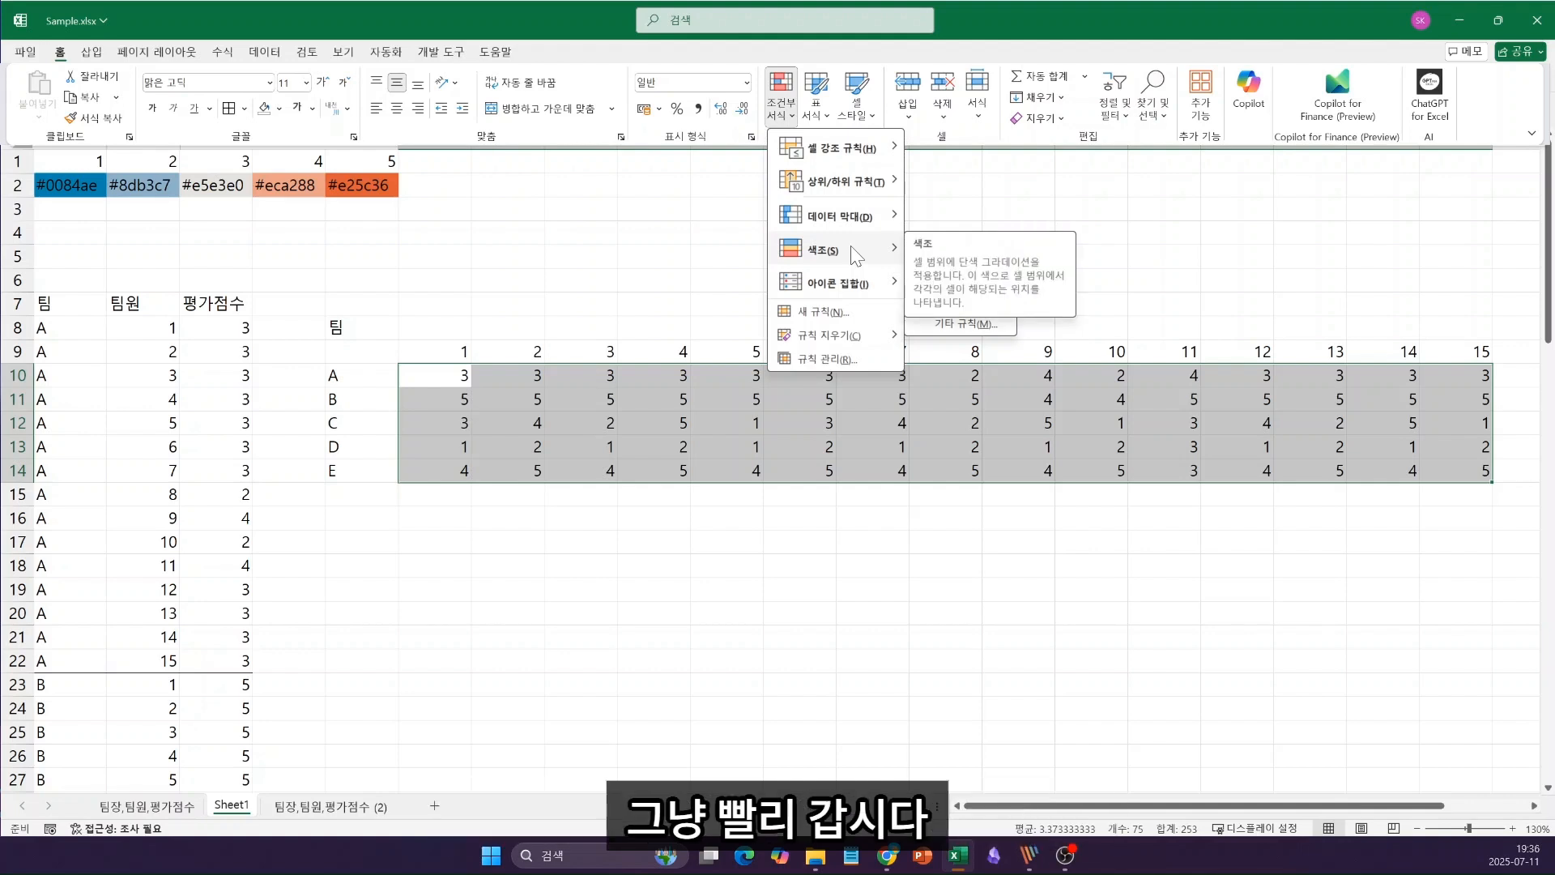
pyautogui.click(873, 322)
pyautogui.moveTo(453, 289); pyautogui.dragTo(1210, 60)
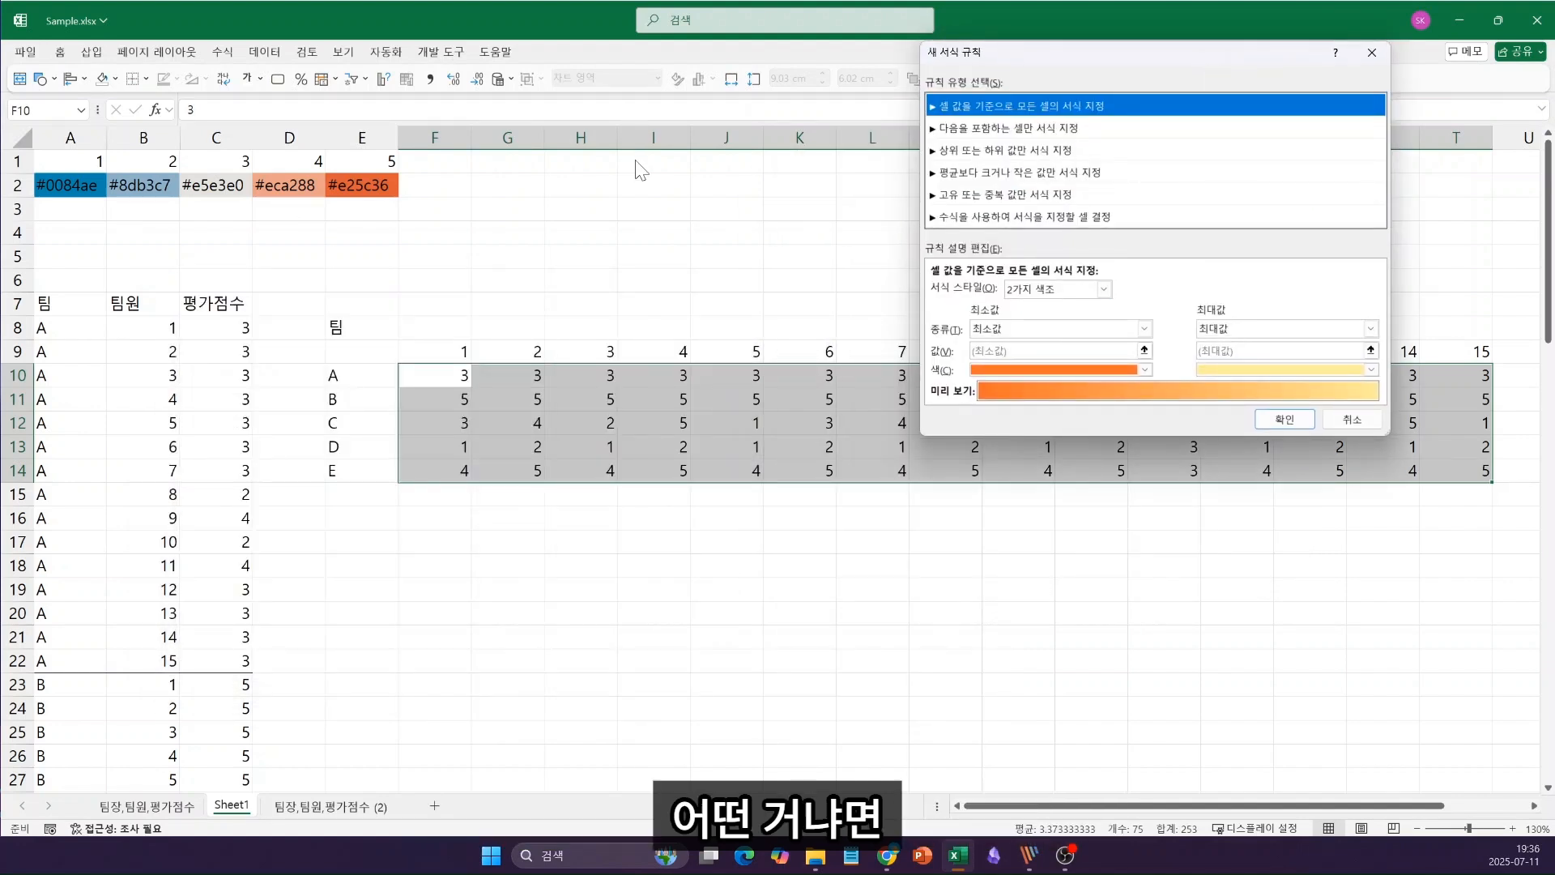
pyautogui.click(1069, 131)
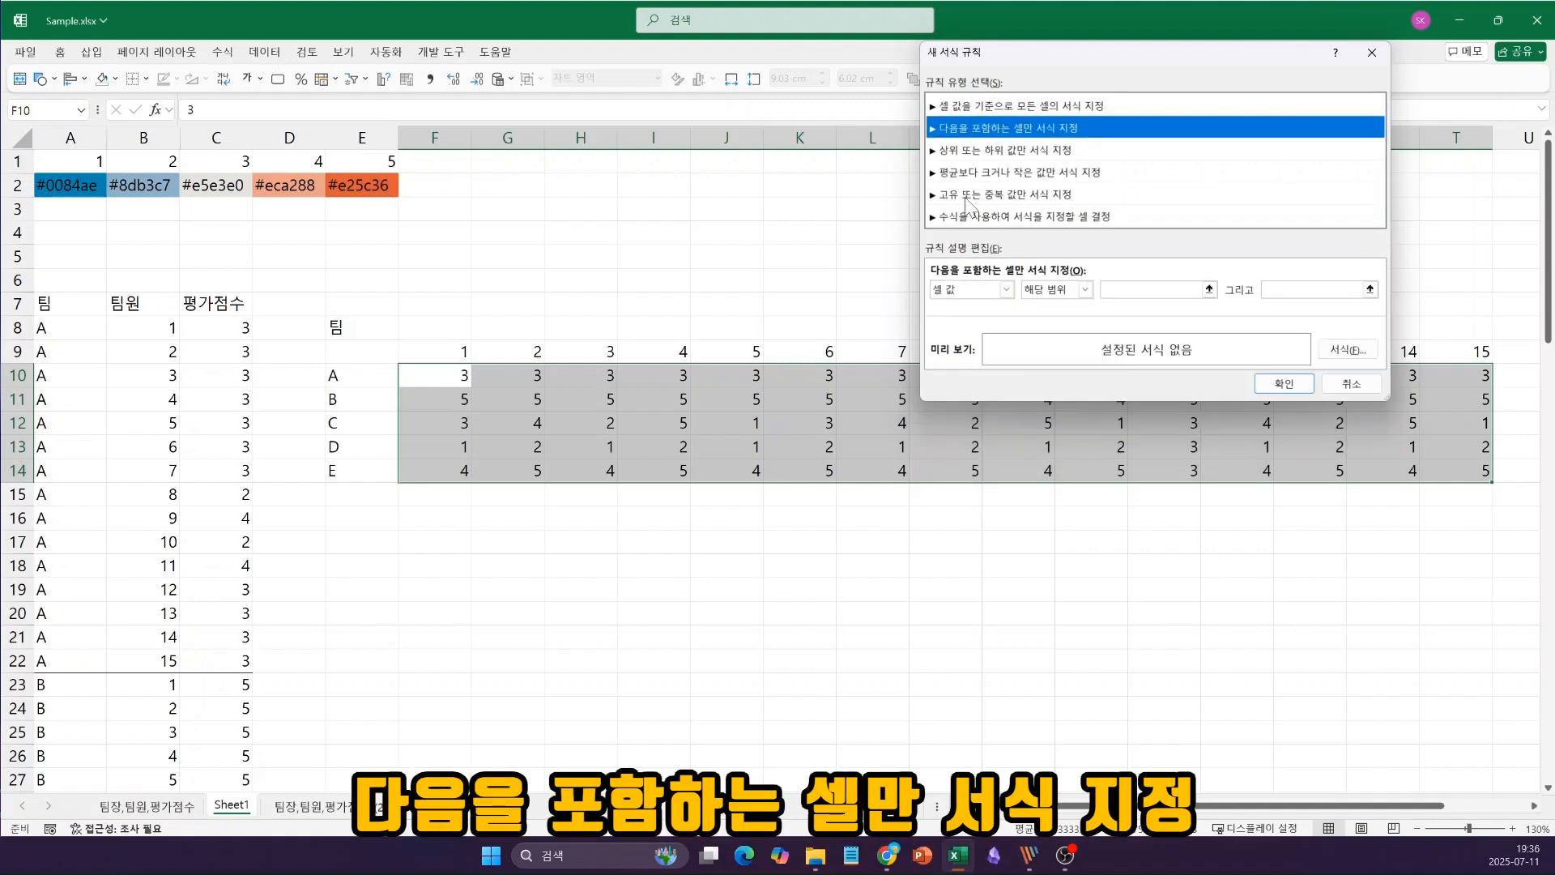
# Step: Set the rule's condition to cell value equal to =$A$1
pyautogui.click(1004, 294)
pyautogui.click(1003, 295)
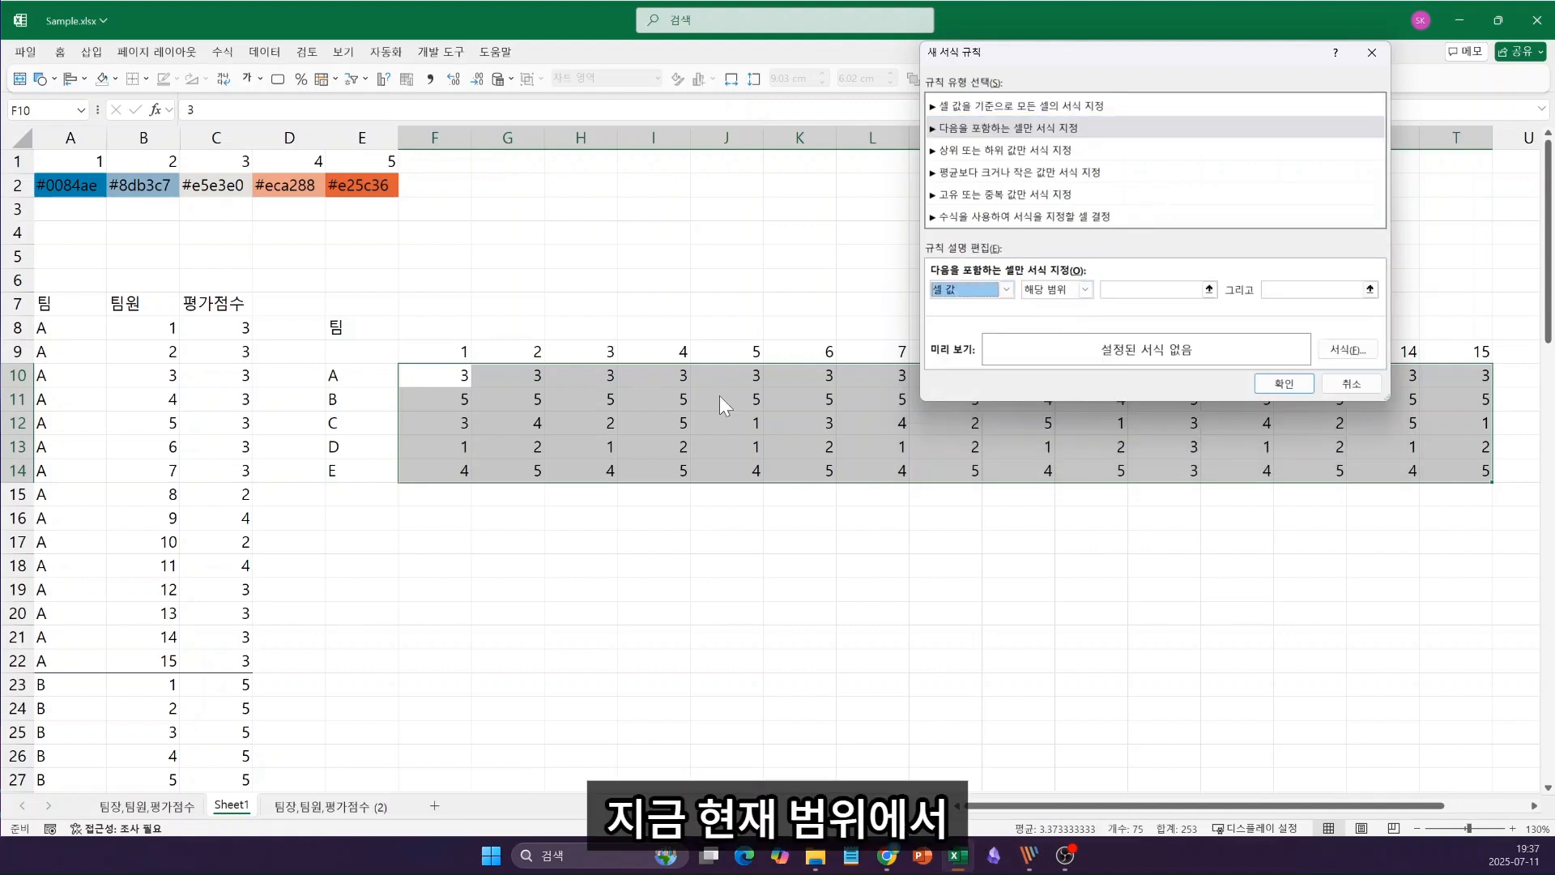
pyautogui.click(1072, 291)
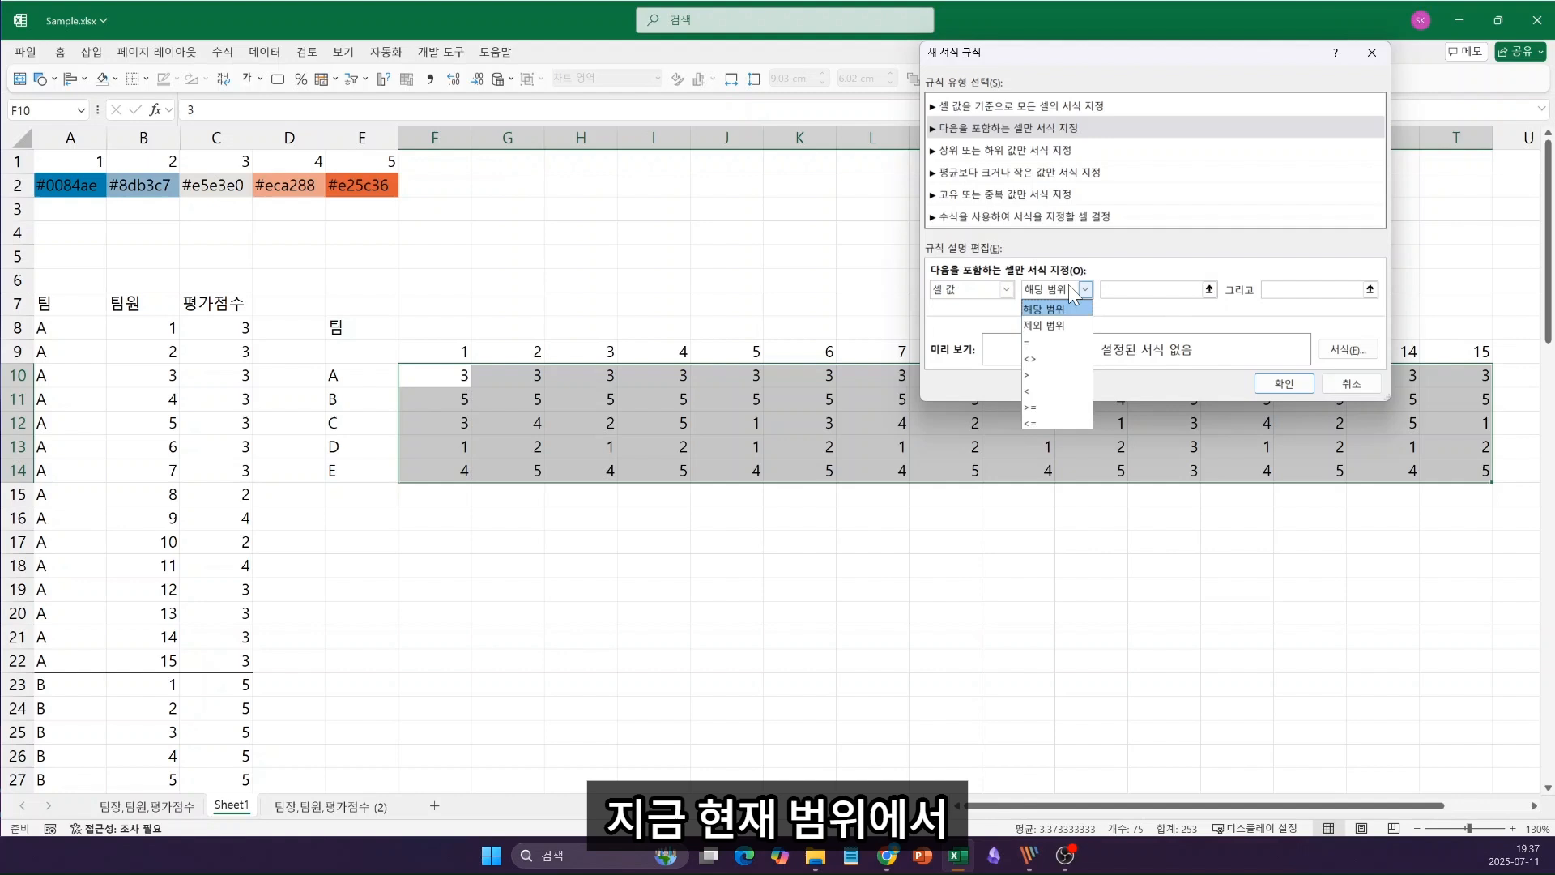
pyautogui.click(1069, 346)
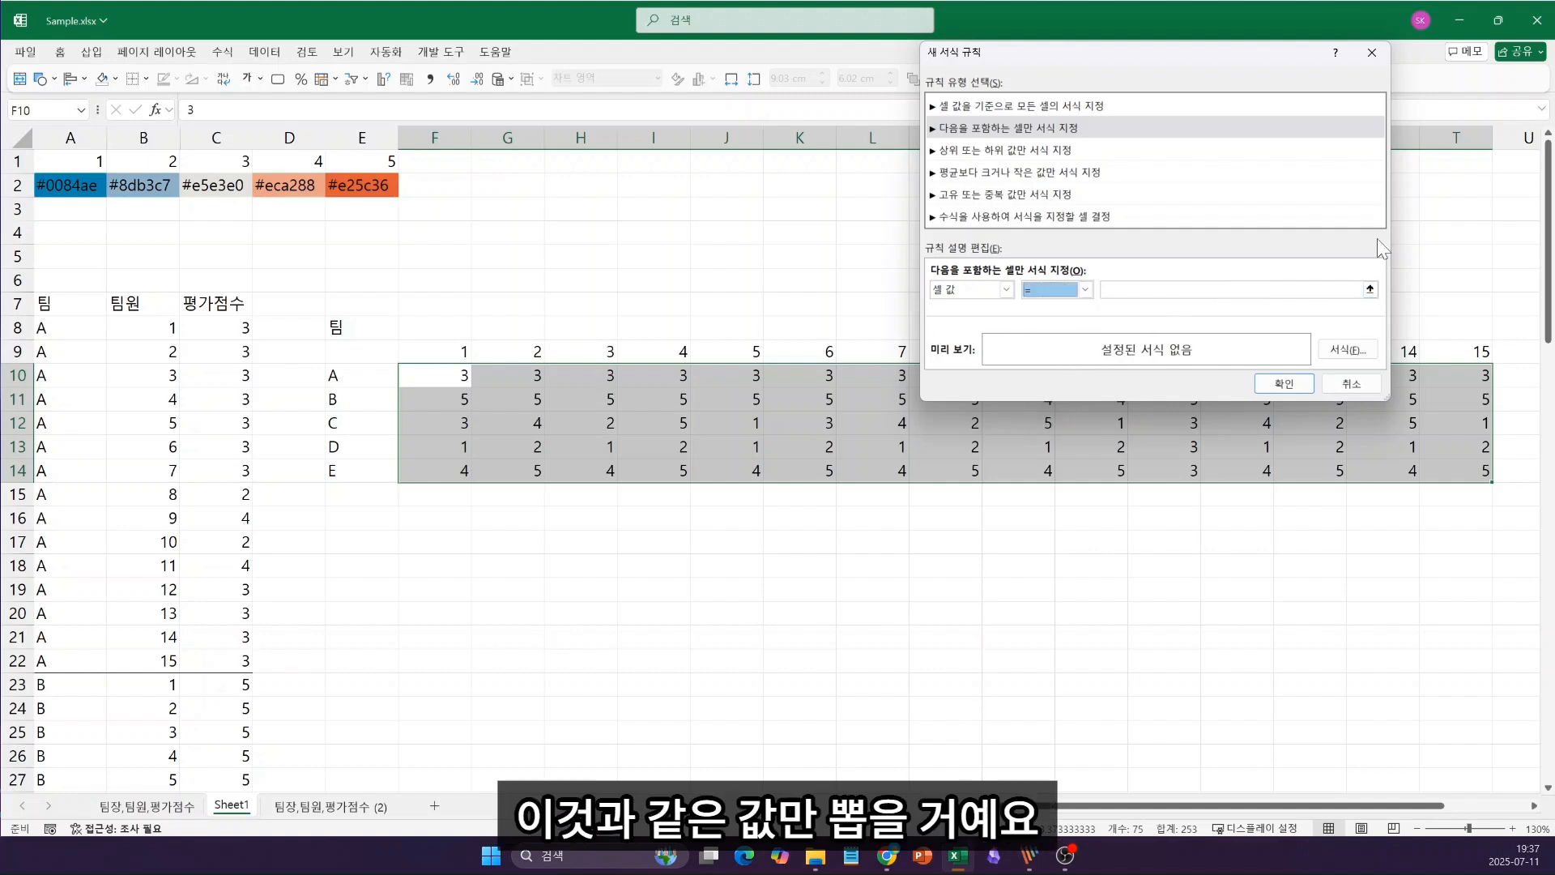
pyautogui.click(1369, 289)
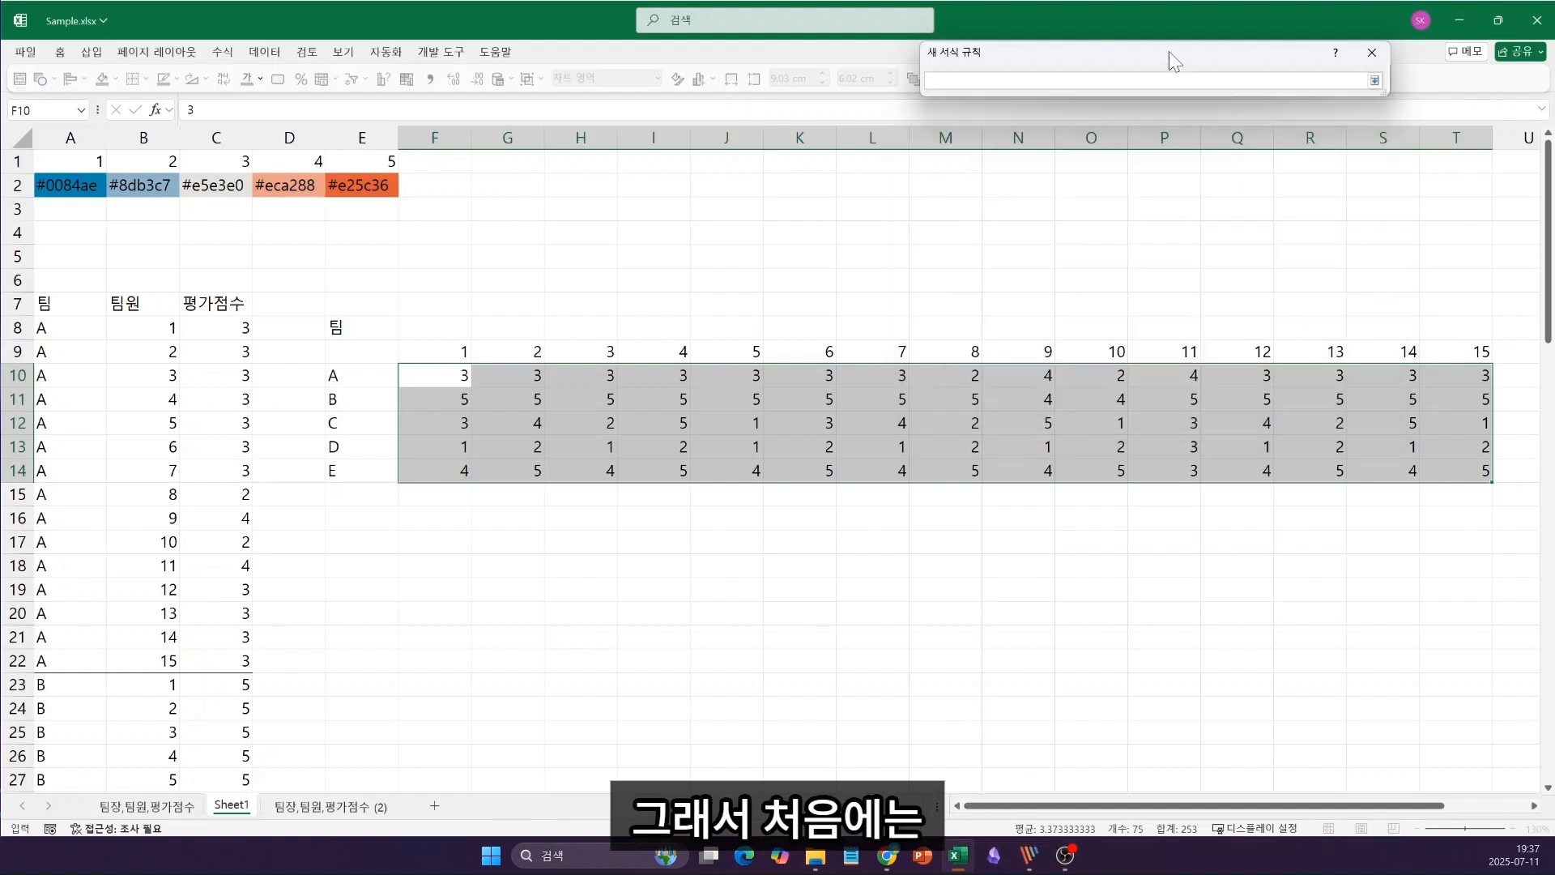
pyautogui.click(68, 159)
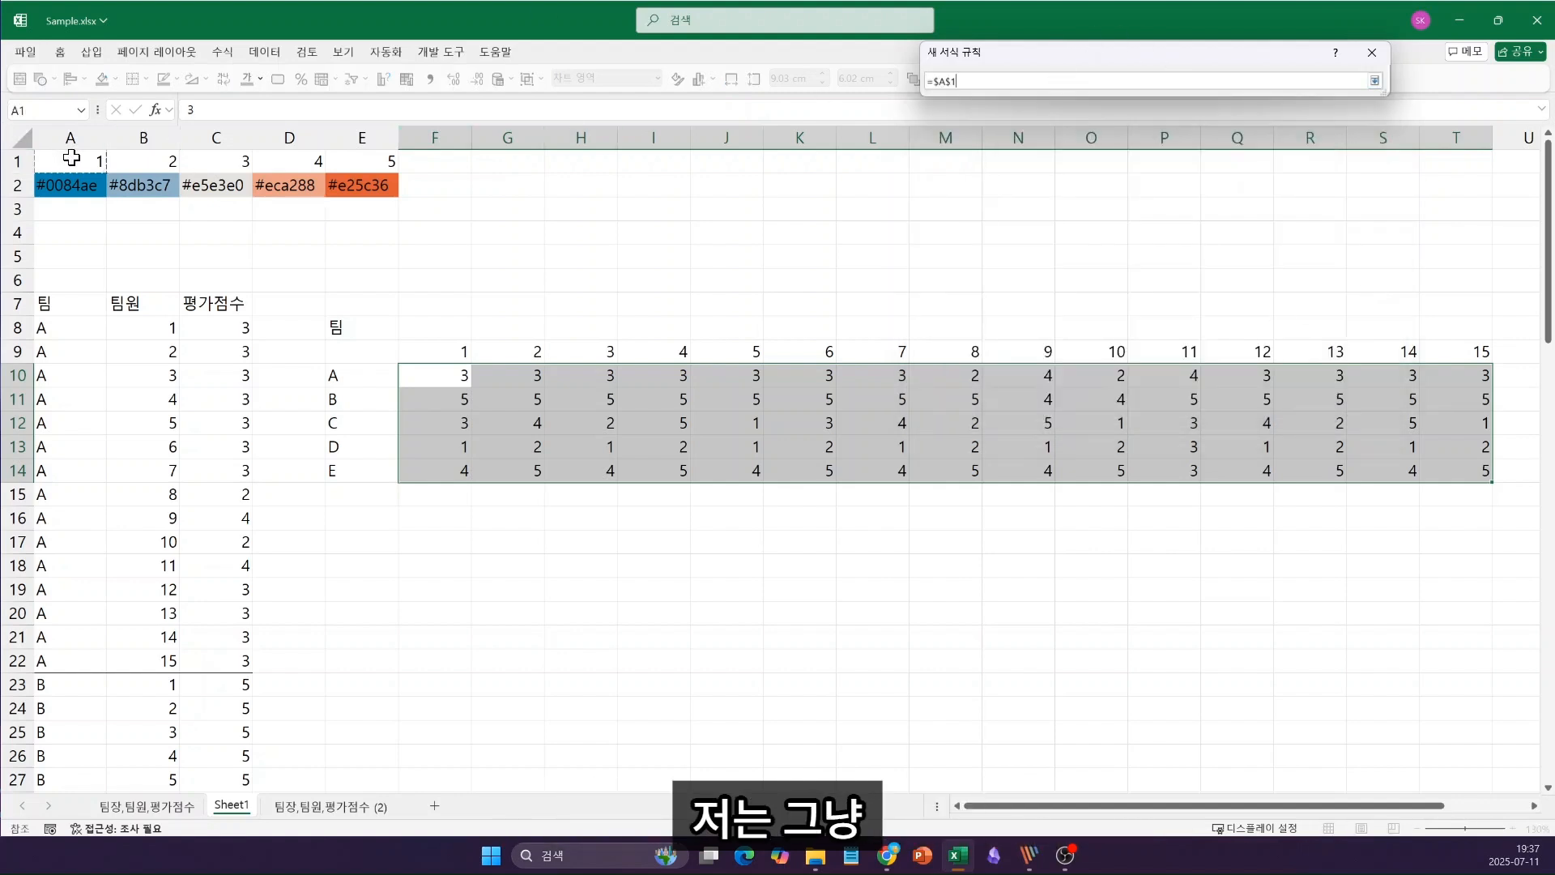
pyautogui.click(1376, 81)
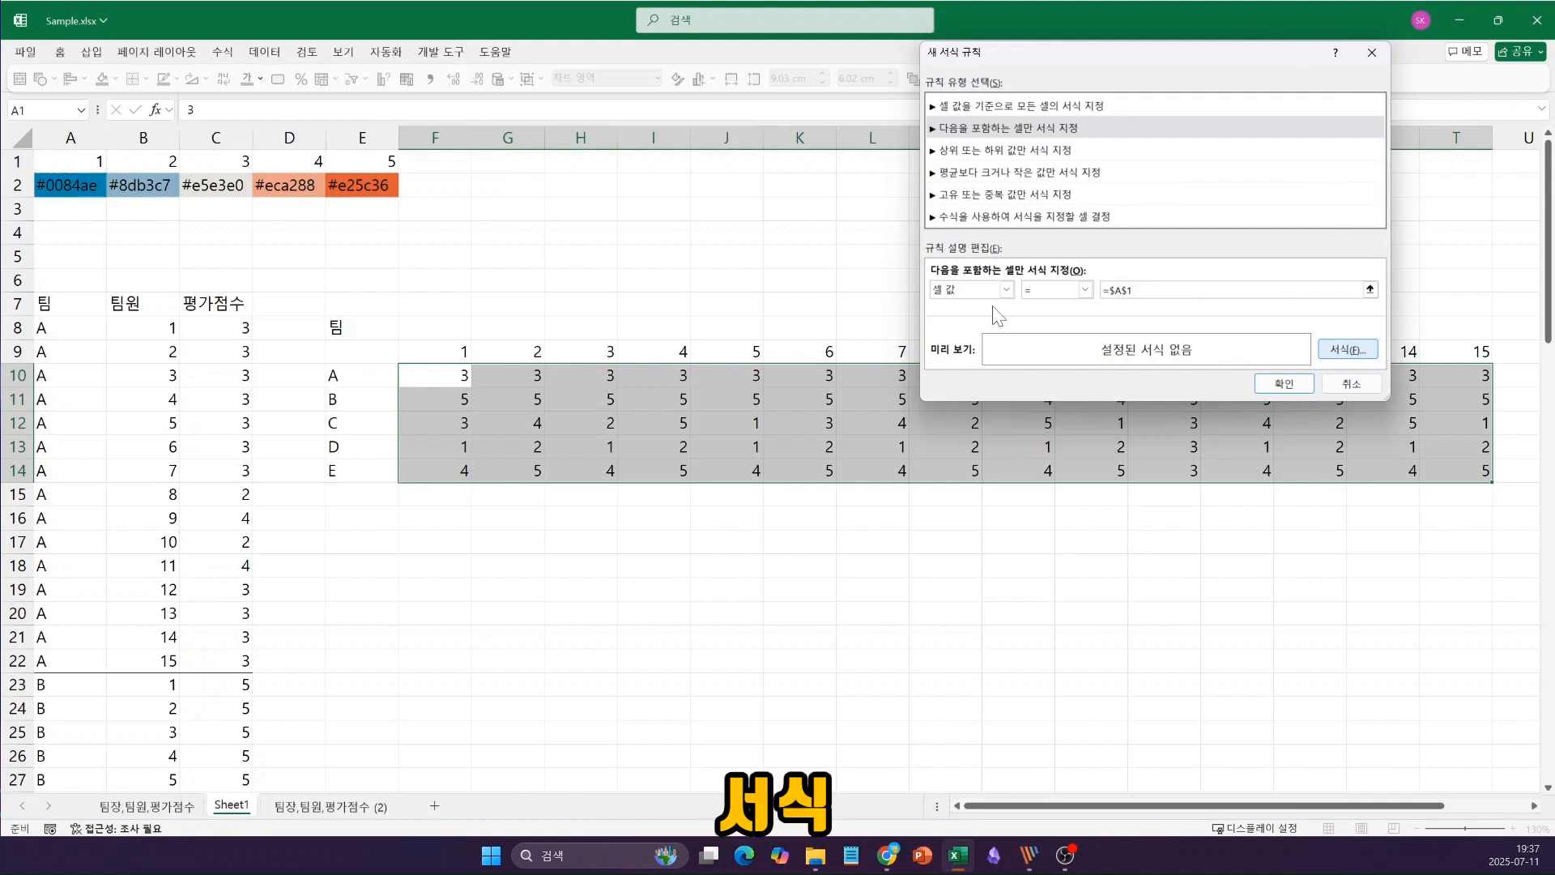
# Step: Give the $A$1 rule a custom fill colour of #0084ae and apply the rule to the score table
pyautogui.moveTo(365, 191); pyautogui.dragTo(901, 153)
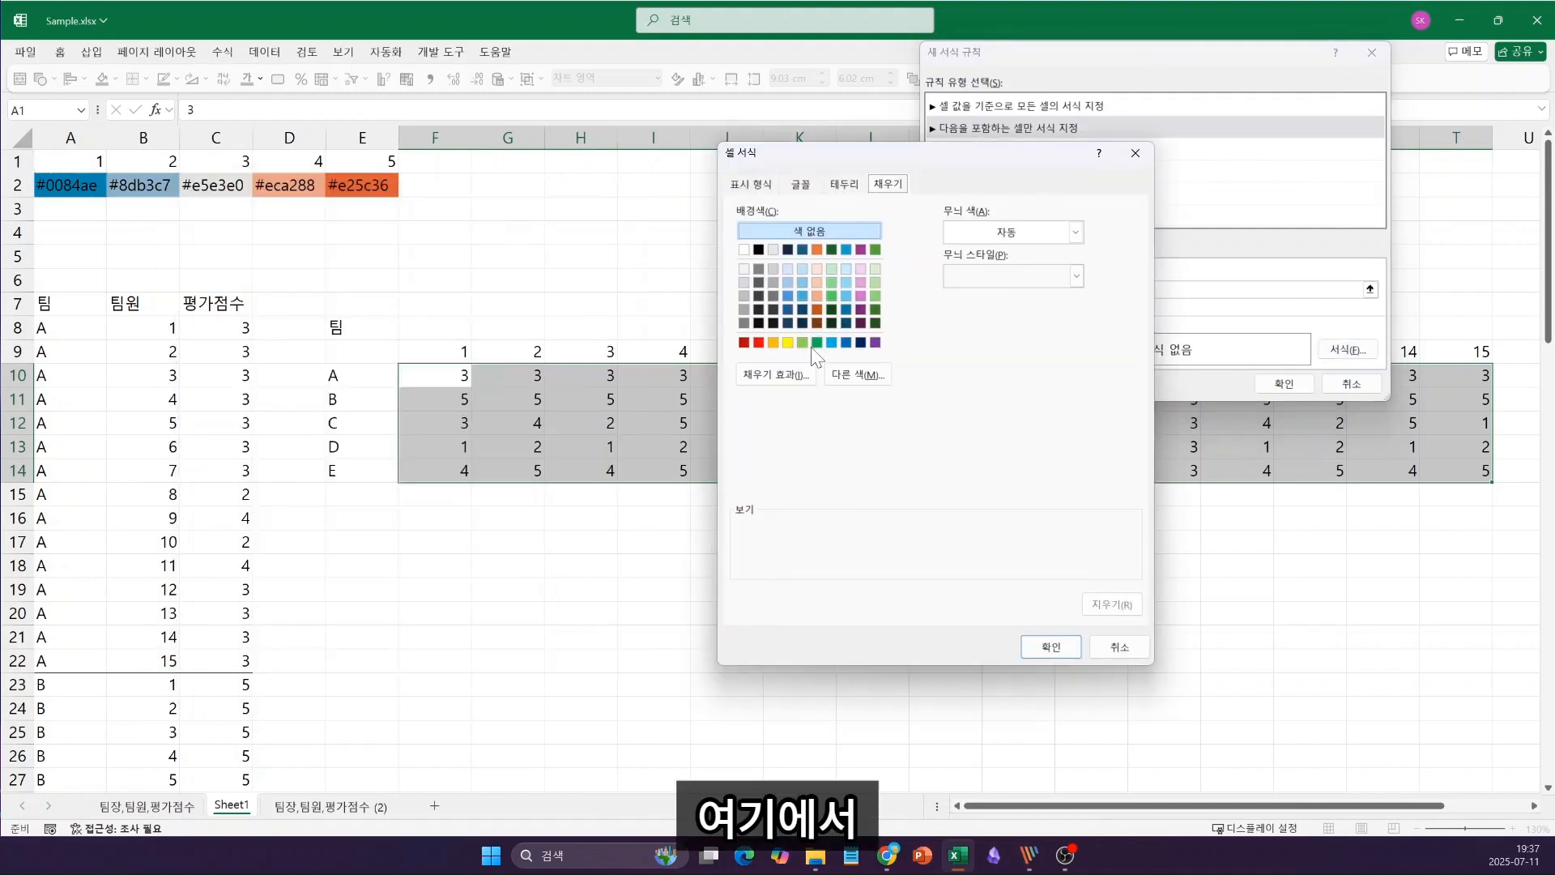
pyautogui.click(872, 379)
pyautogui.click(374, 333)
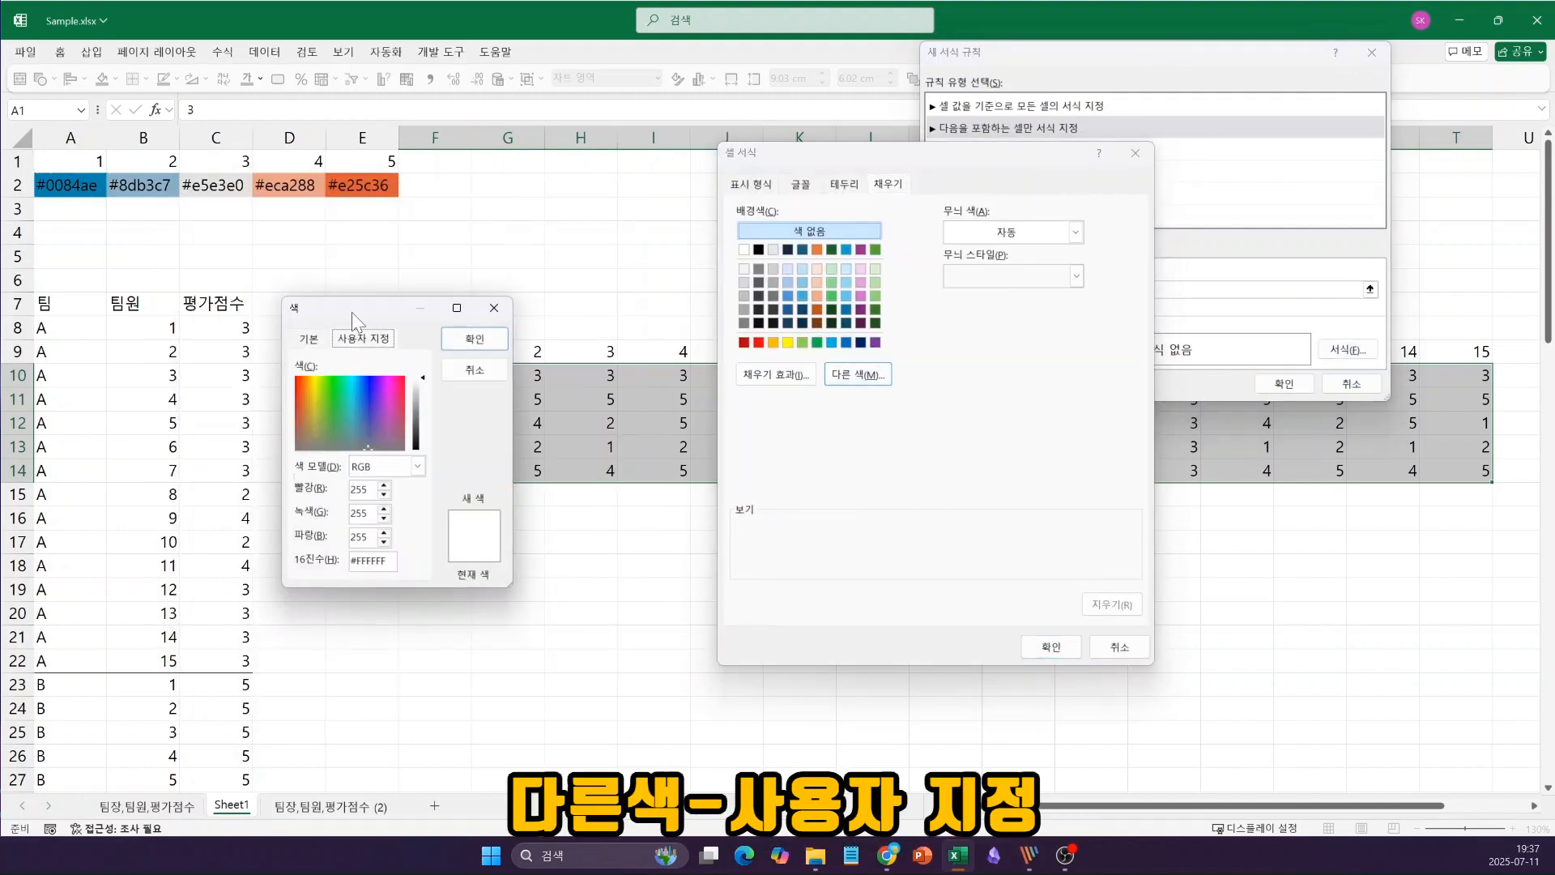
pyautogui.moveTo(351, 313); pyautogui.dragTo(592, 206)
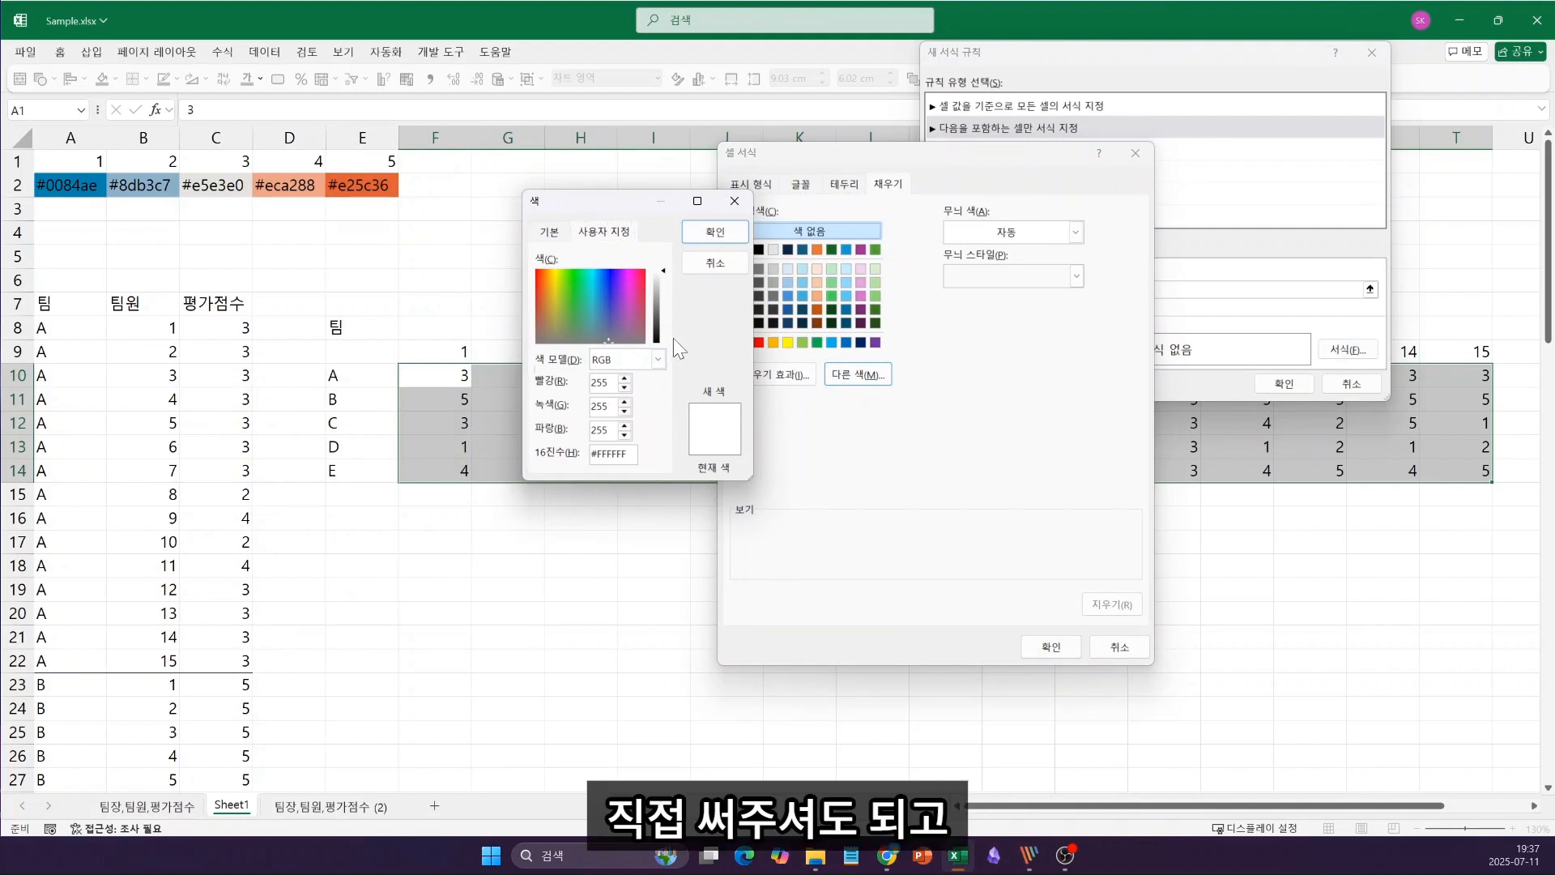
pyautogui.hotkey('shift', 'Right')
pyautogui.hotkey('shift', 'Right')
pyautogui.hotkey('shift', 'Right')
pyautogui.hotkey('shift', 'Right')
pyautogui.hotkey('shift', 'Right')
pyautogui.hotkey('shift', 'Right')
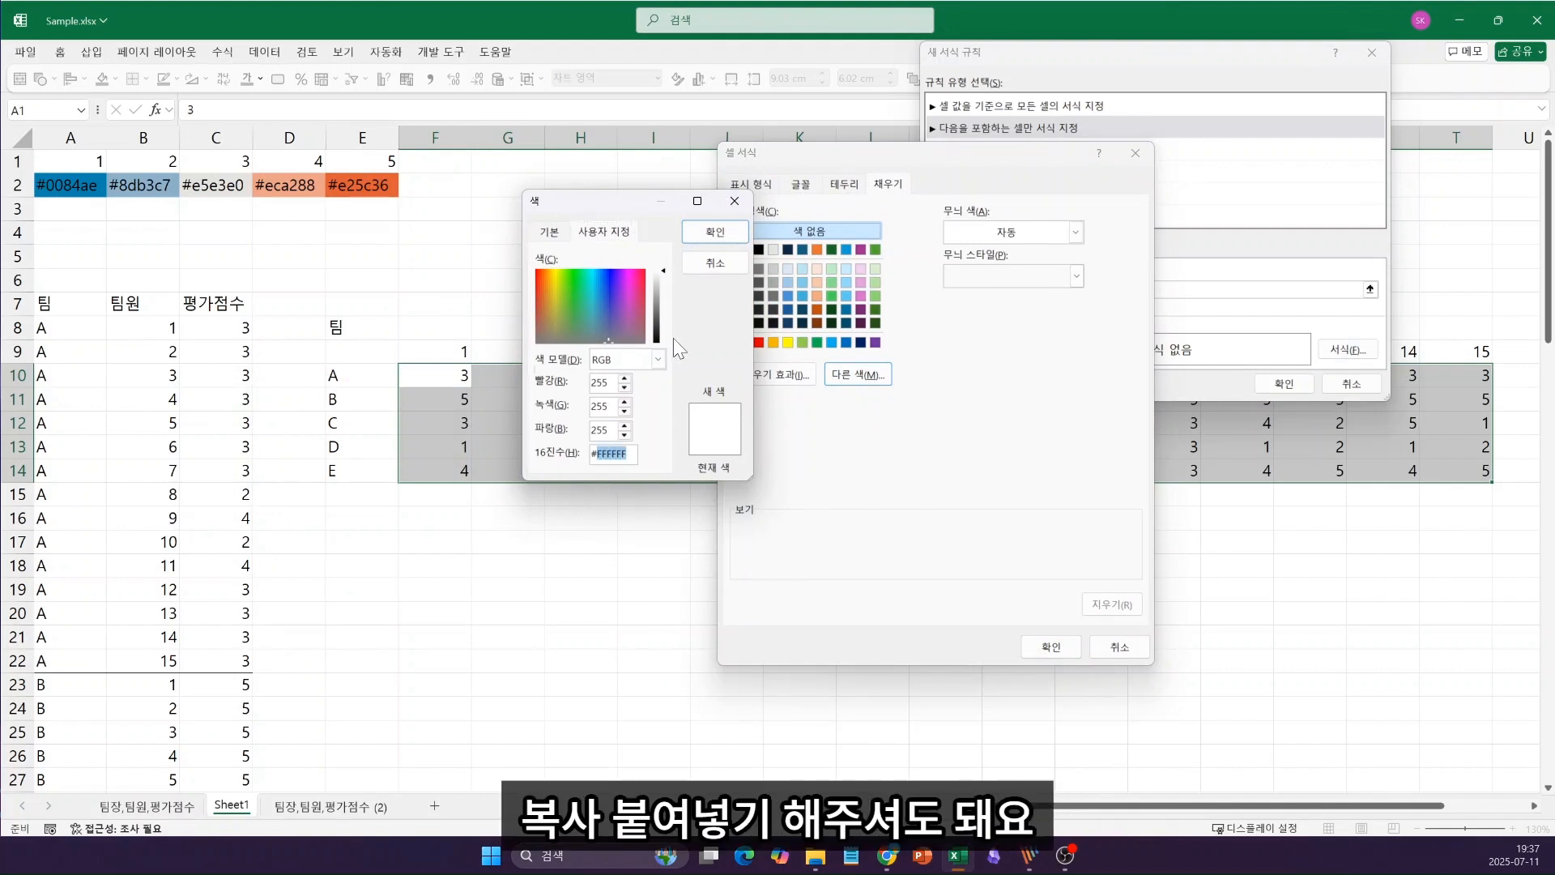
pyautogui.write('0084ae')
pyautogui.press('Return')
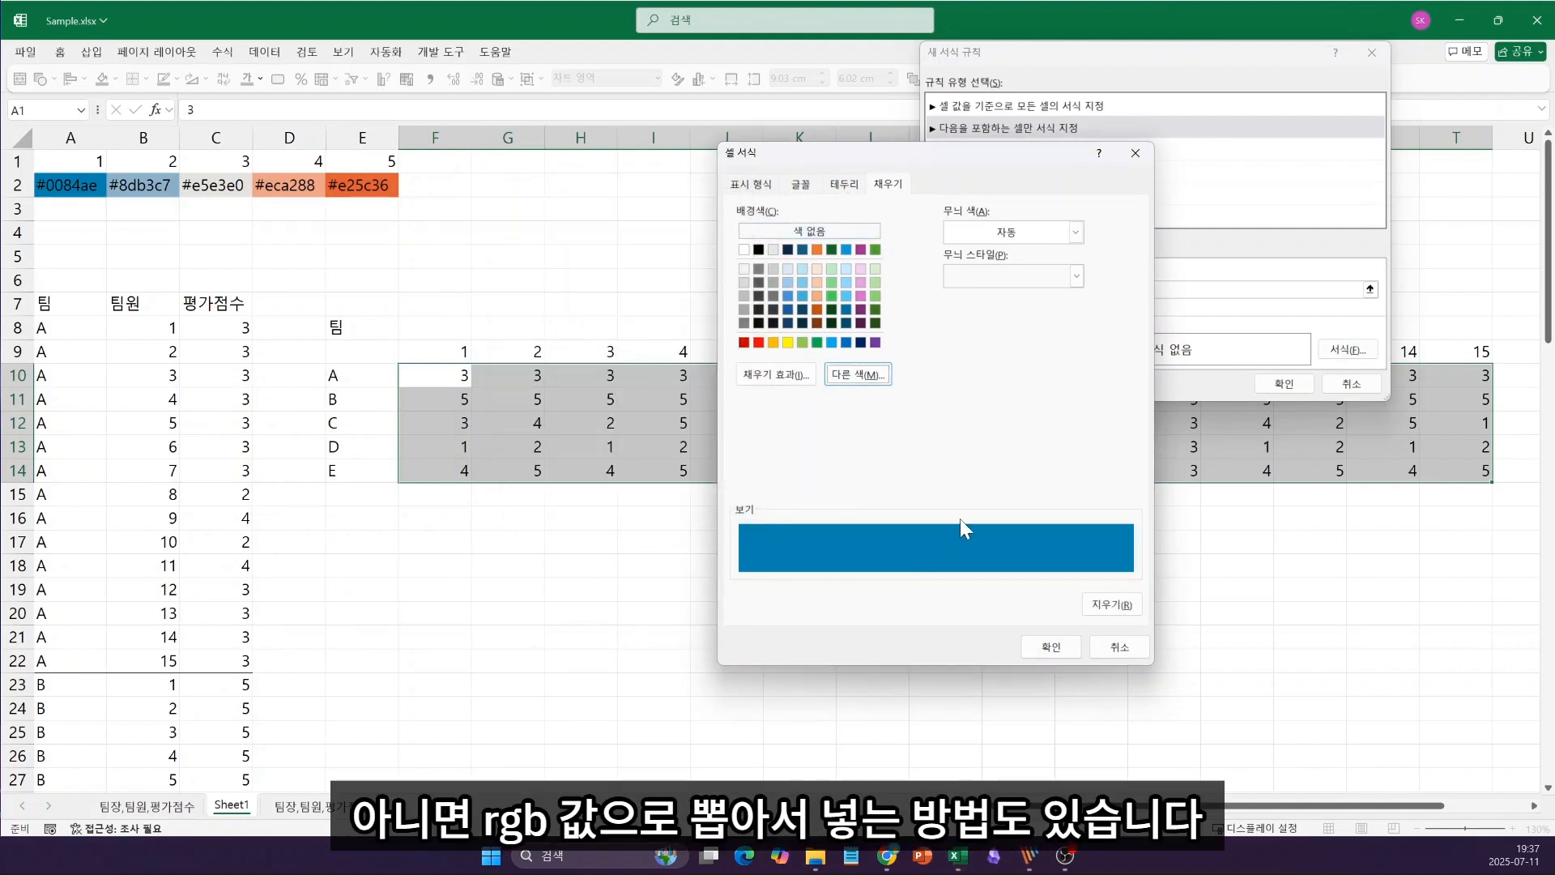
pyautogui.click(1050, 647)
pyautogui.click(1286, 383)
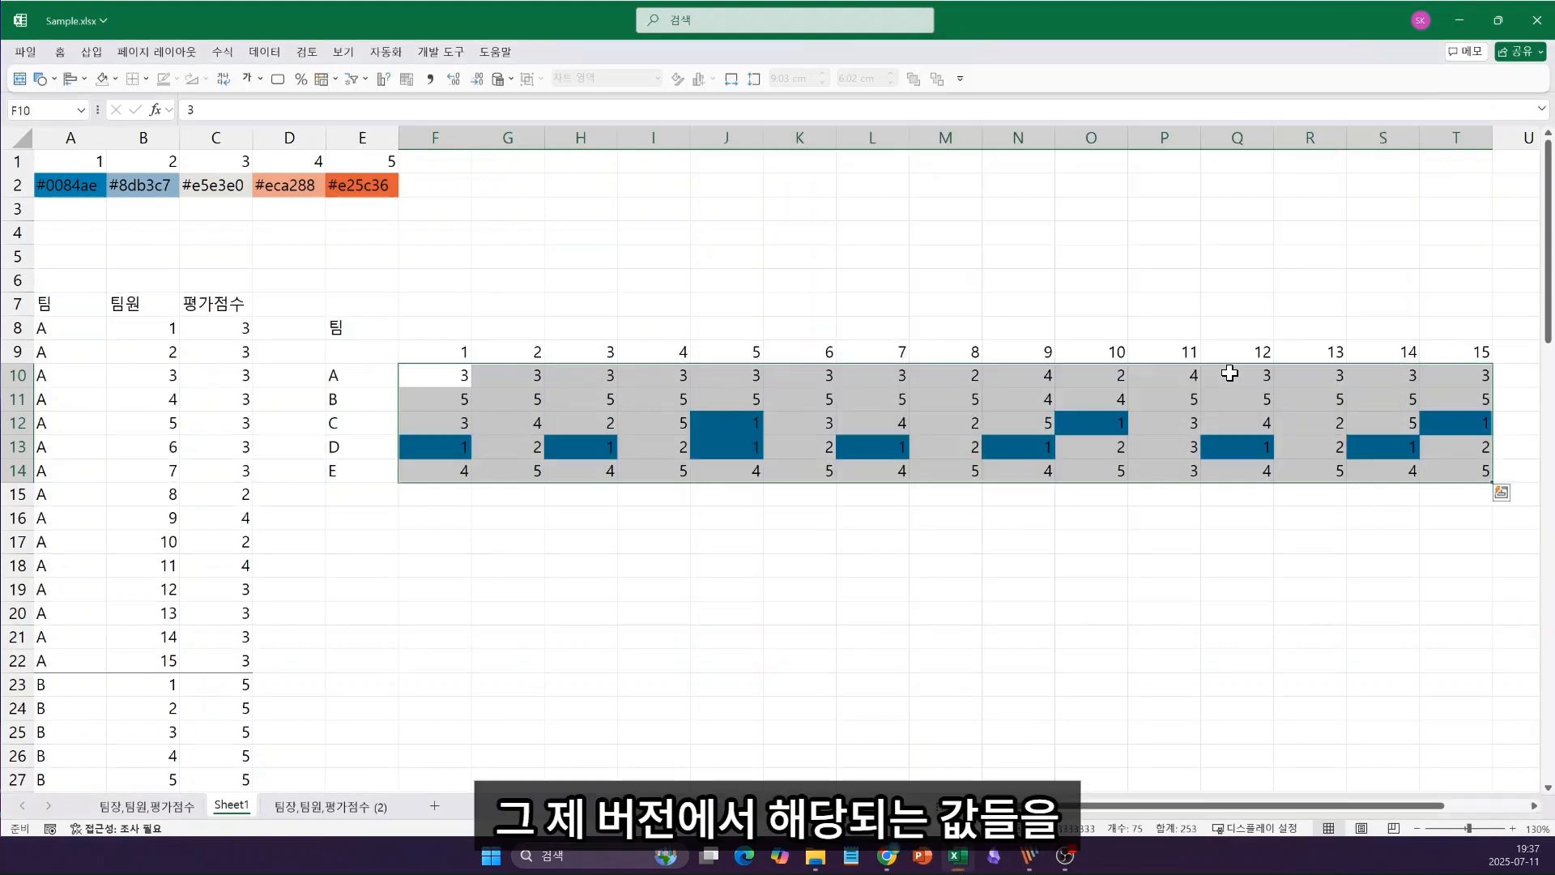
# Step: Add a second rule to F10:T14 that formats only cells whose value equals =$B$1
pyautogui.click(60, 52)
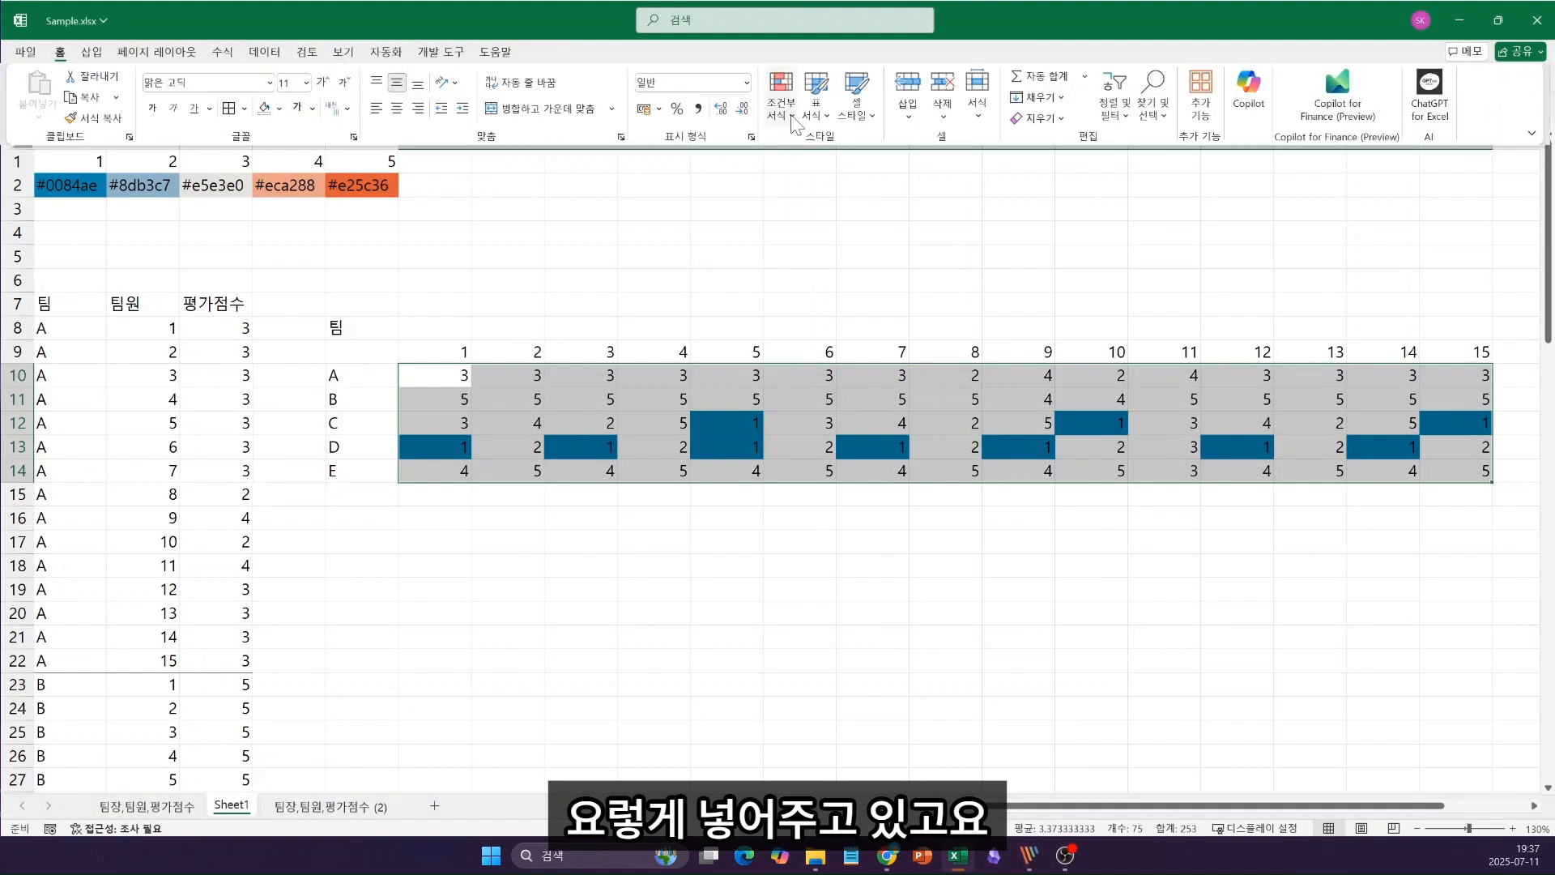
pyautogui.click(794, 121)
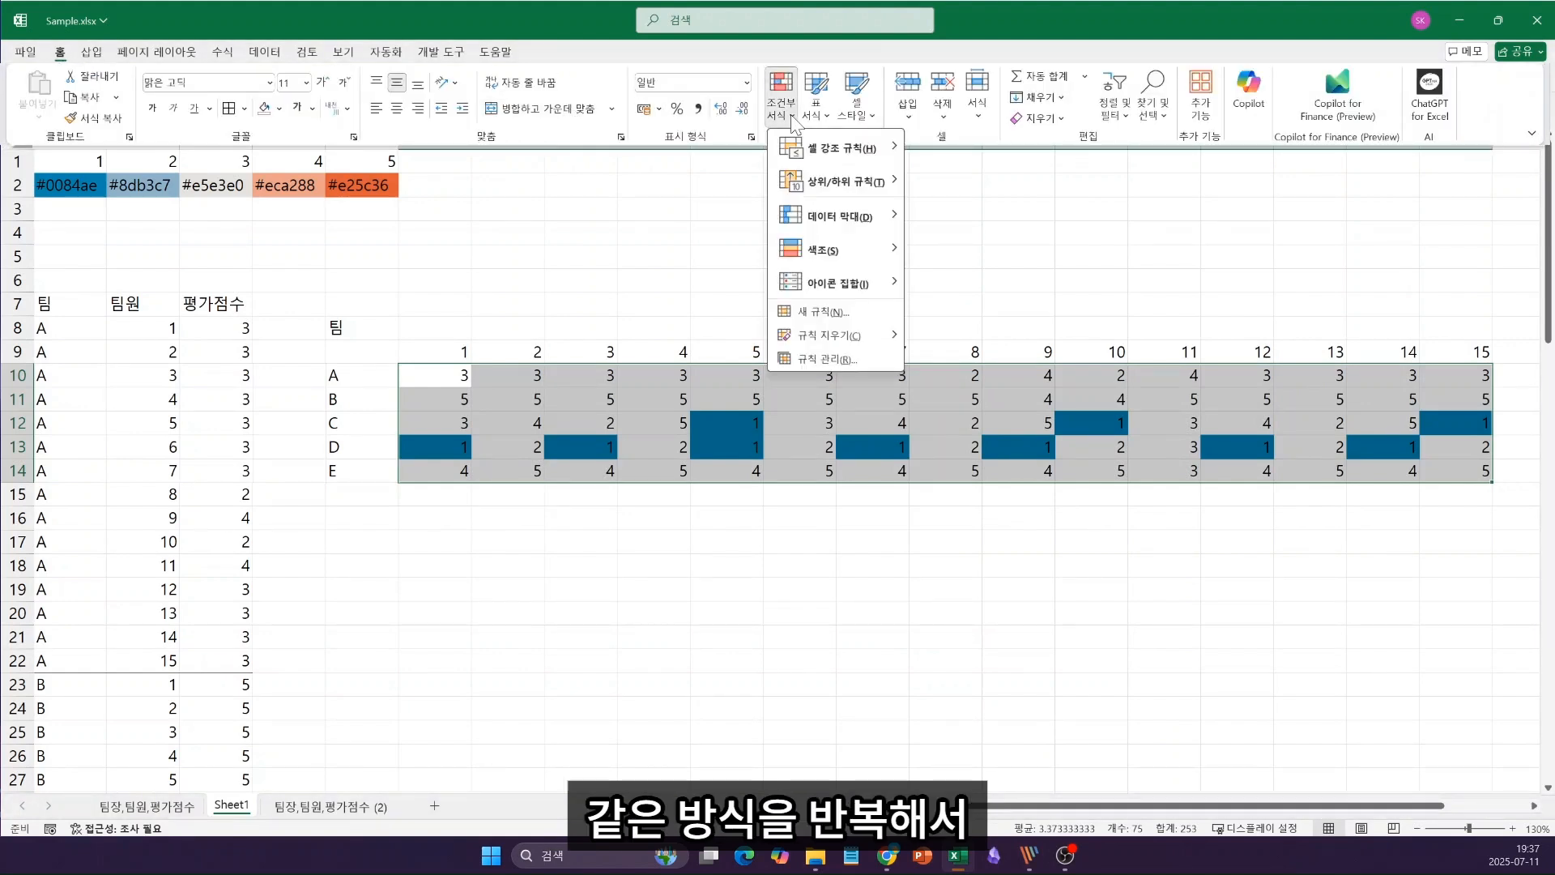
pyautogui.click(842, 314)
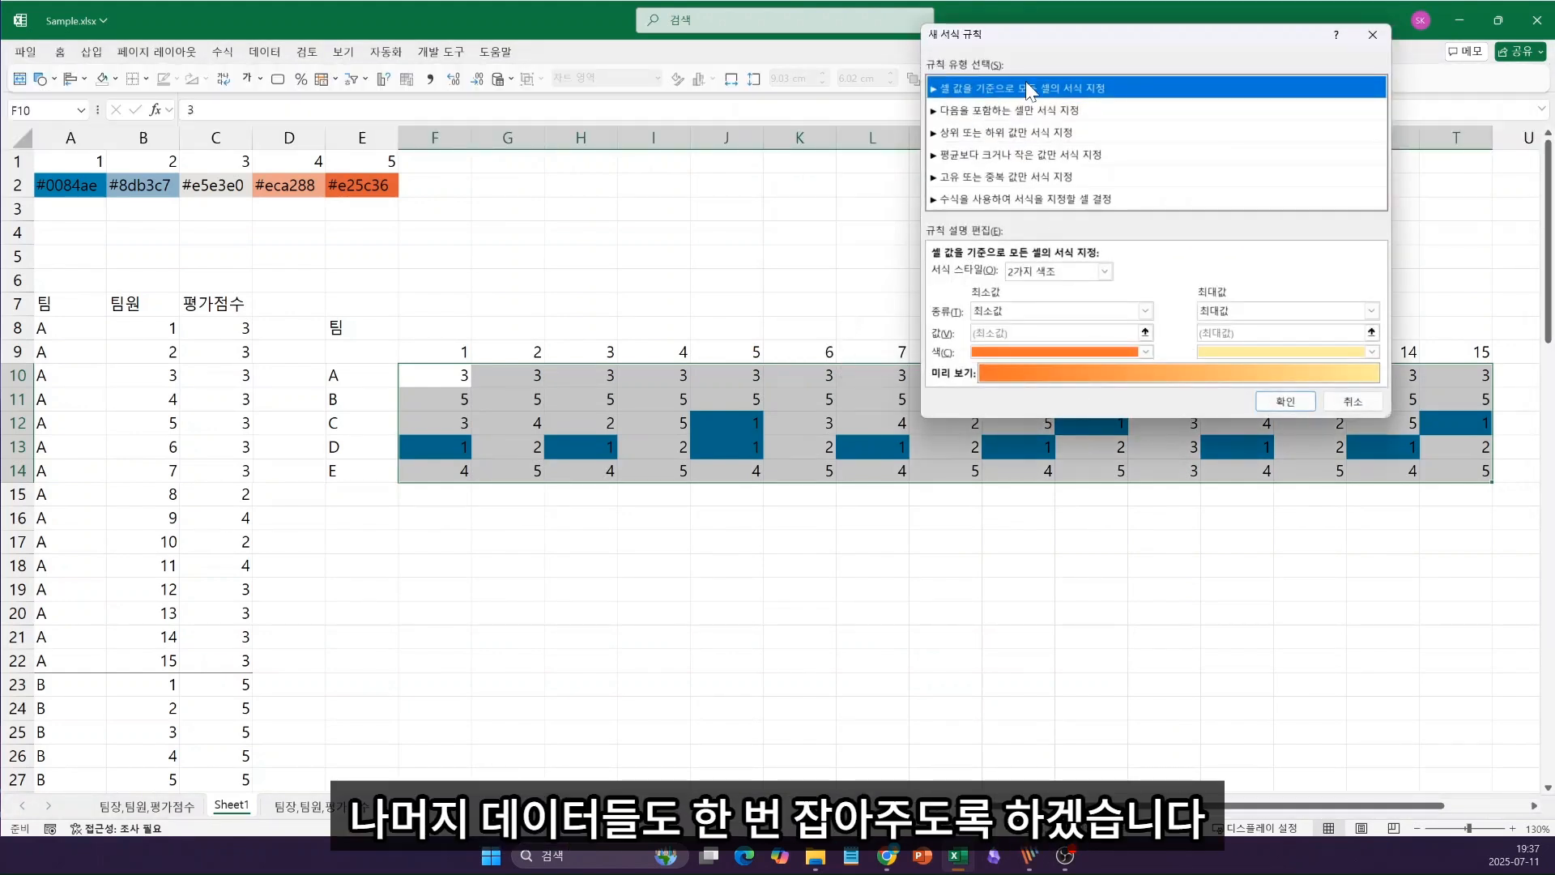
pyautogui.click(1025, 111)
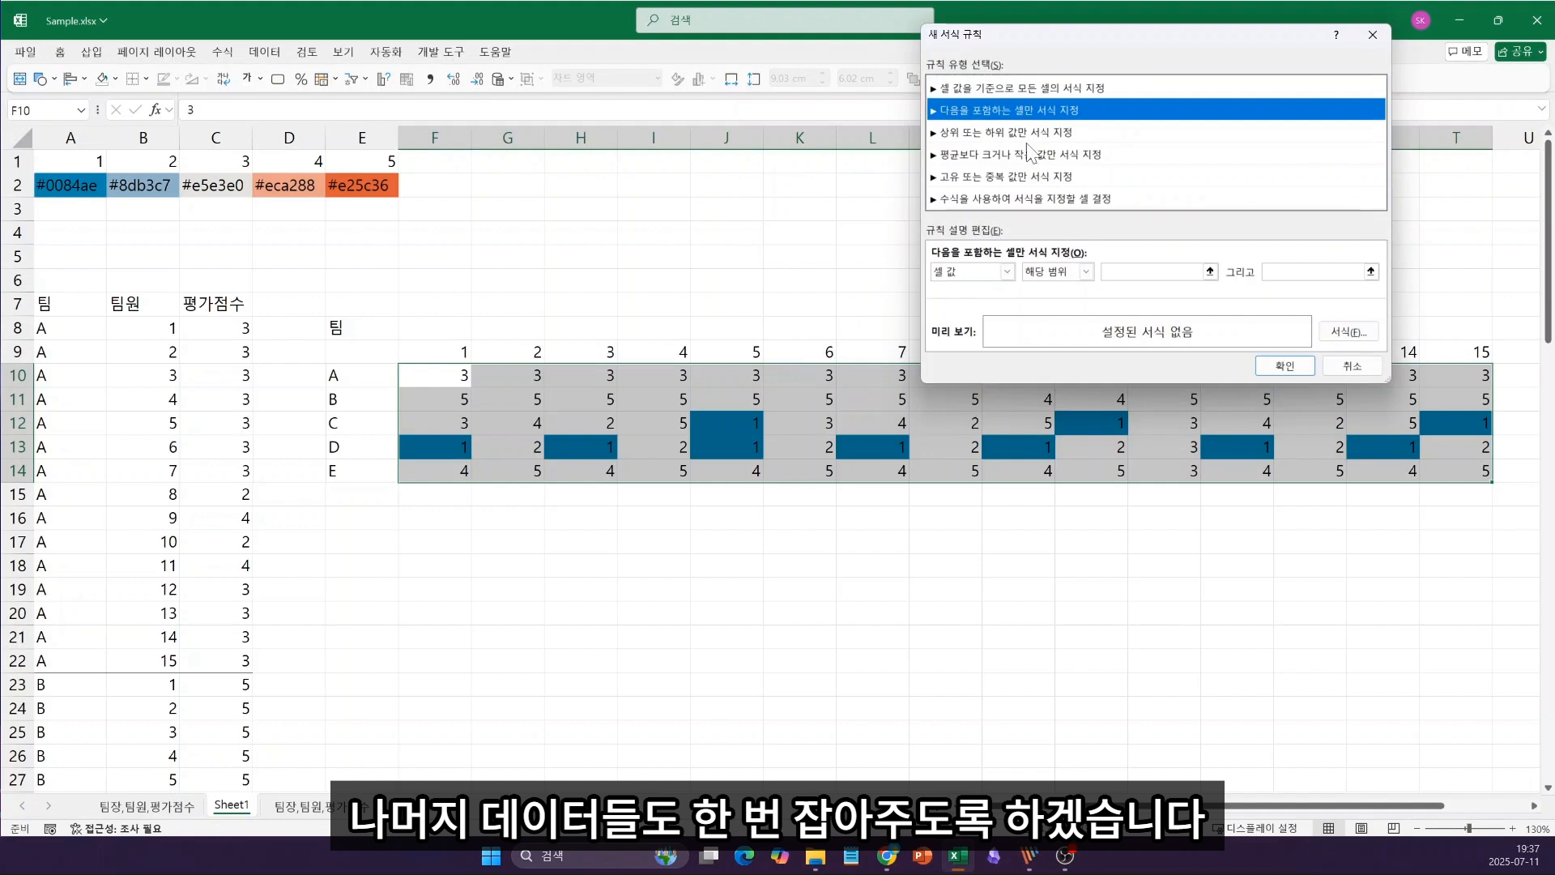
pyautogui.click(1070, 275)
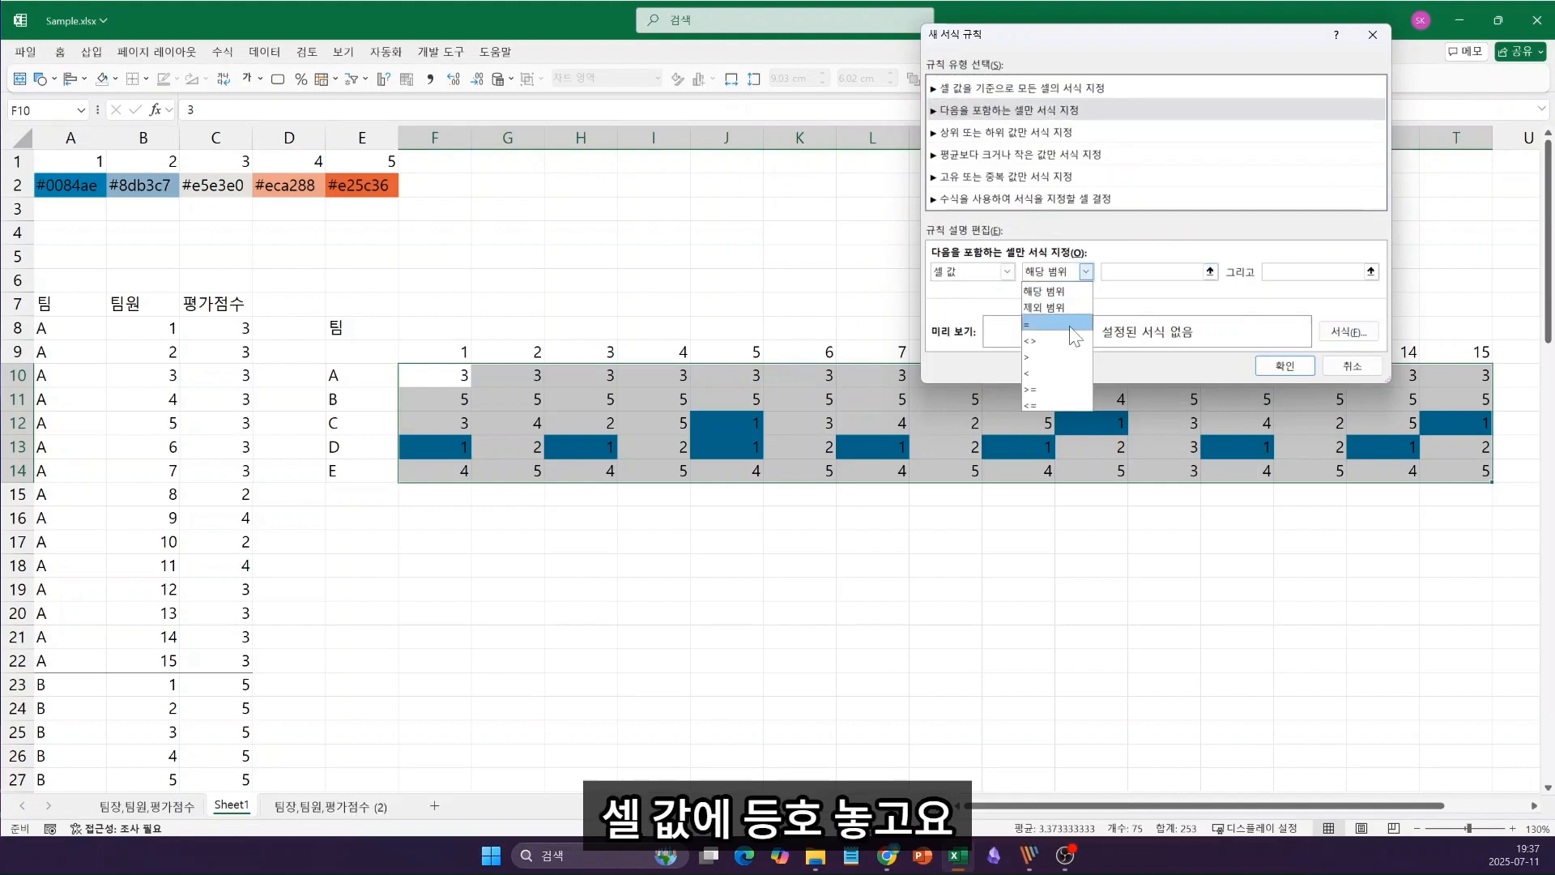
pyautogui.click(1068, 331)
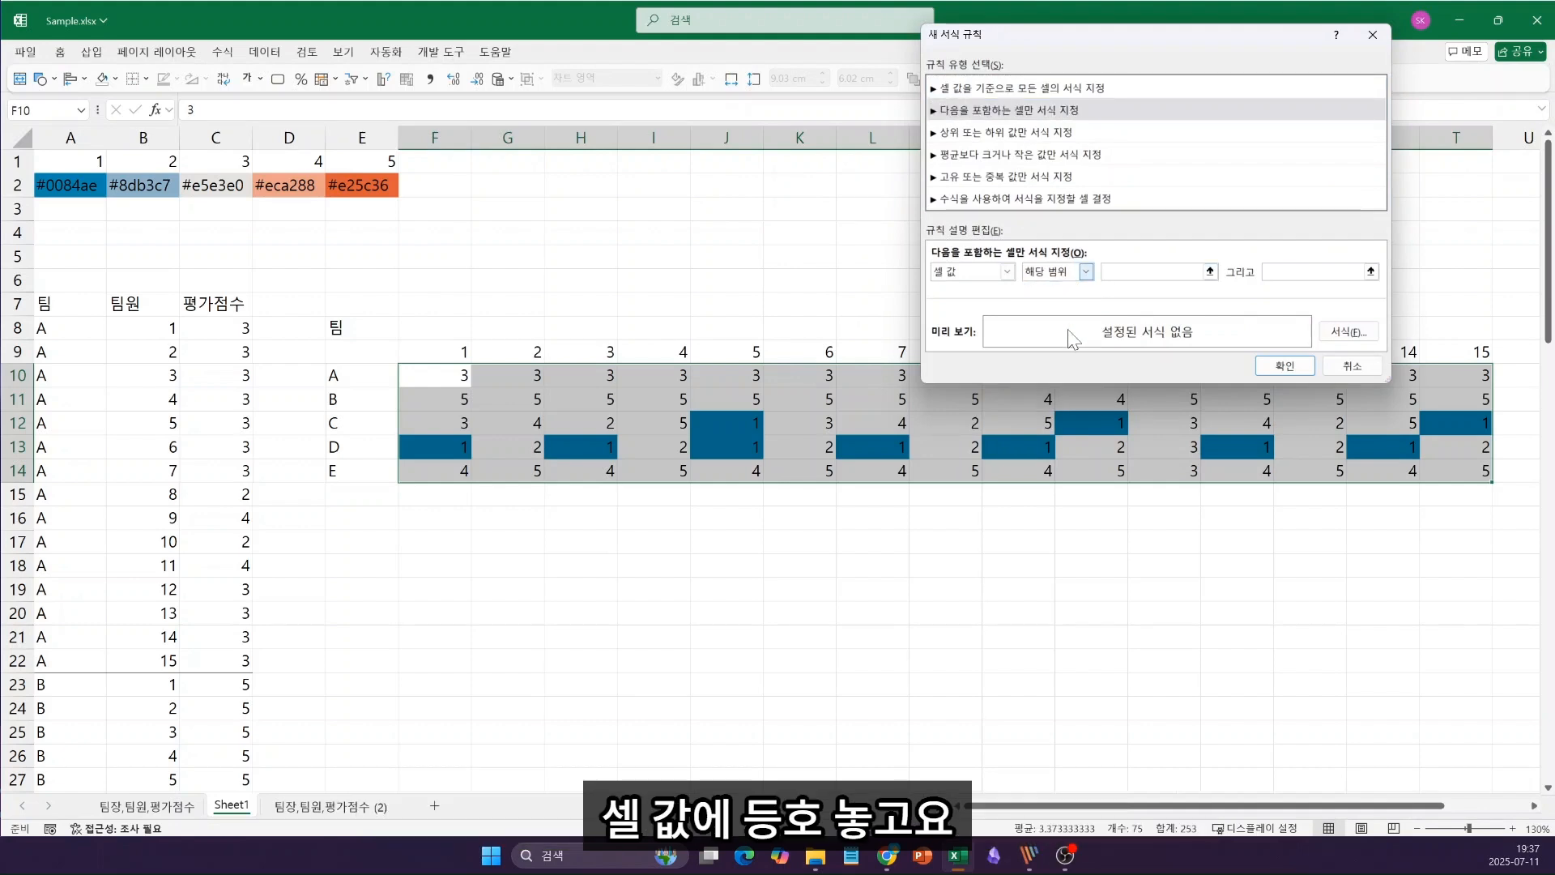
pyautogui.click(1370, 271)
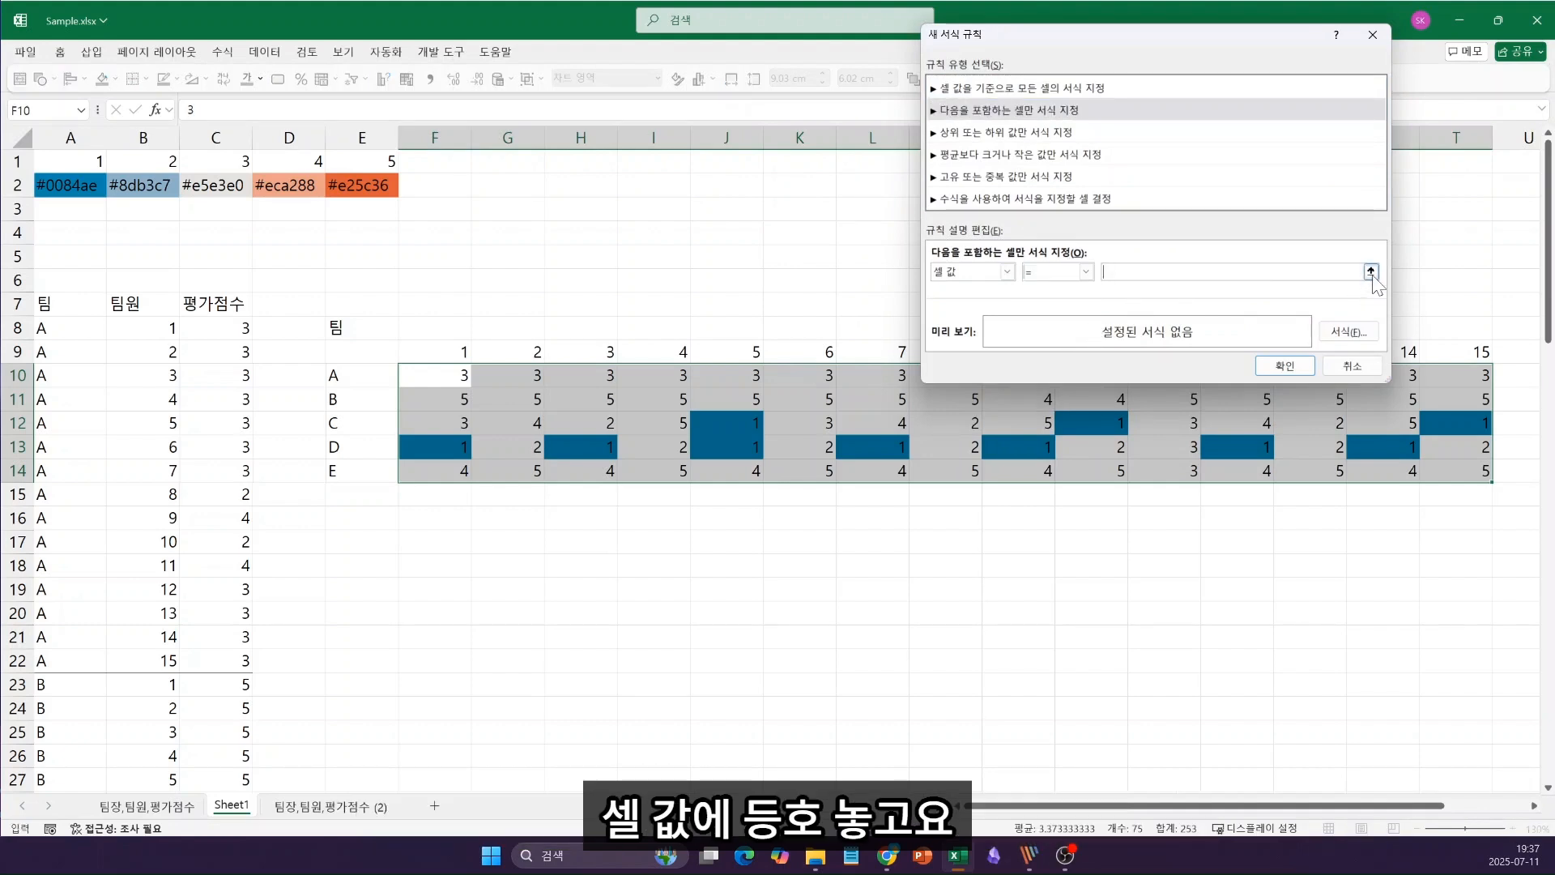
pyautogui.click(143, 161)
pyautogui.click(1379, 62)
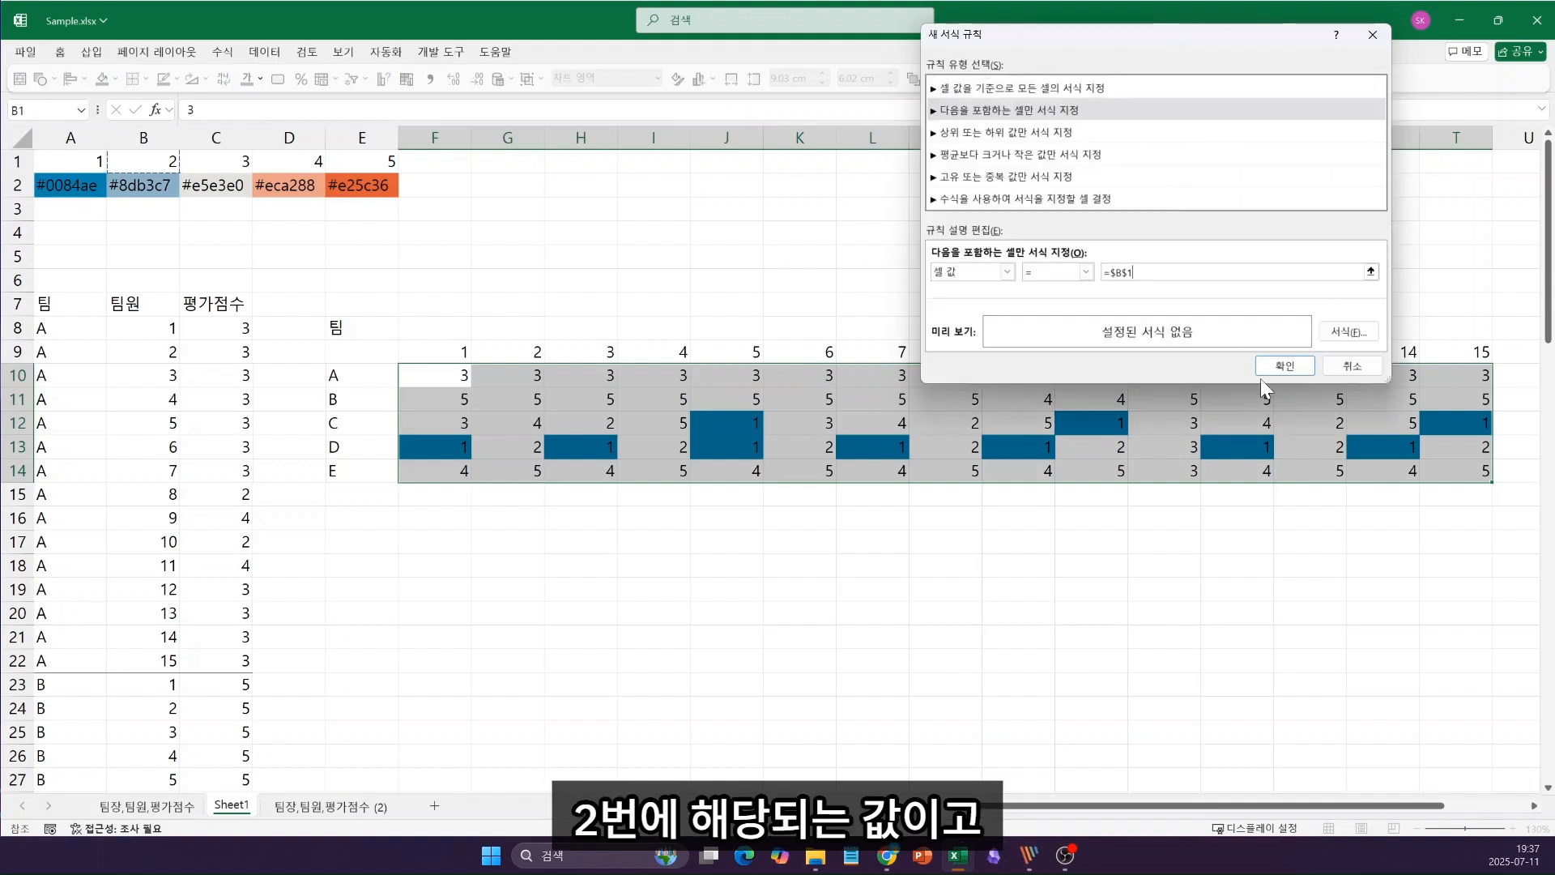
# Step: Give the $B$1 rule a custom fill colour of #8db3c7 and apply it to the score table
pyautogui.click(1345, 332)
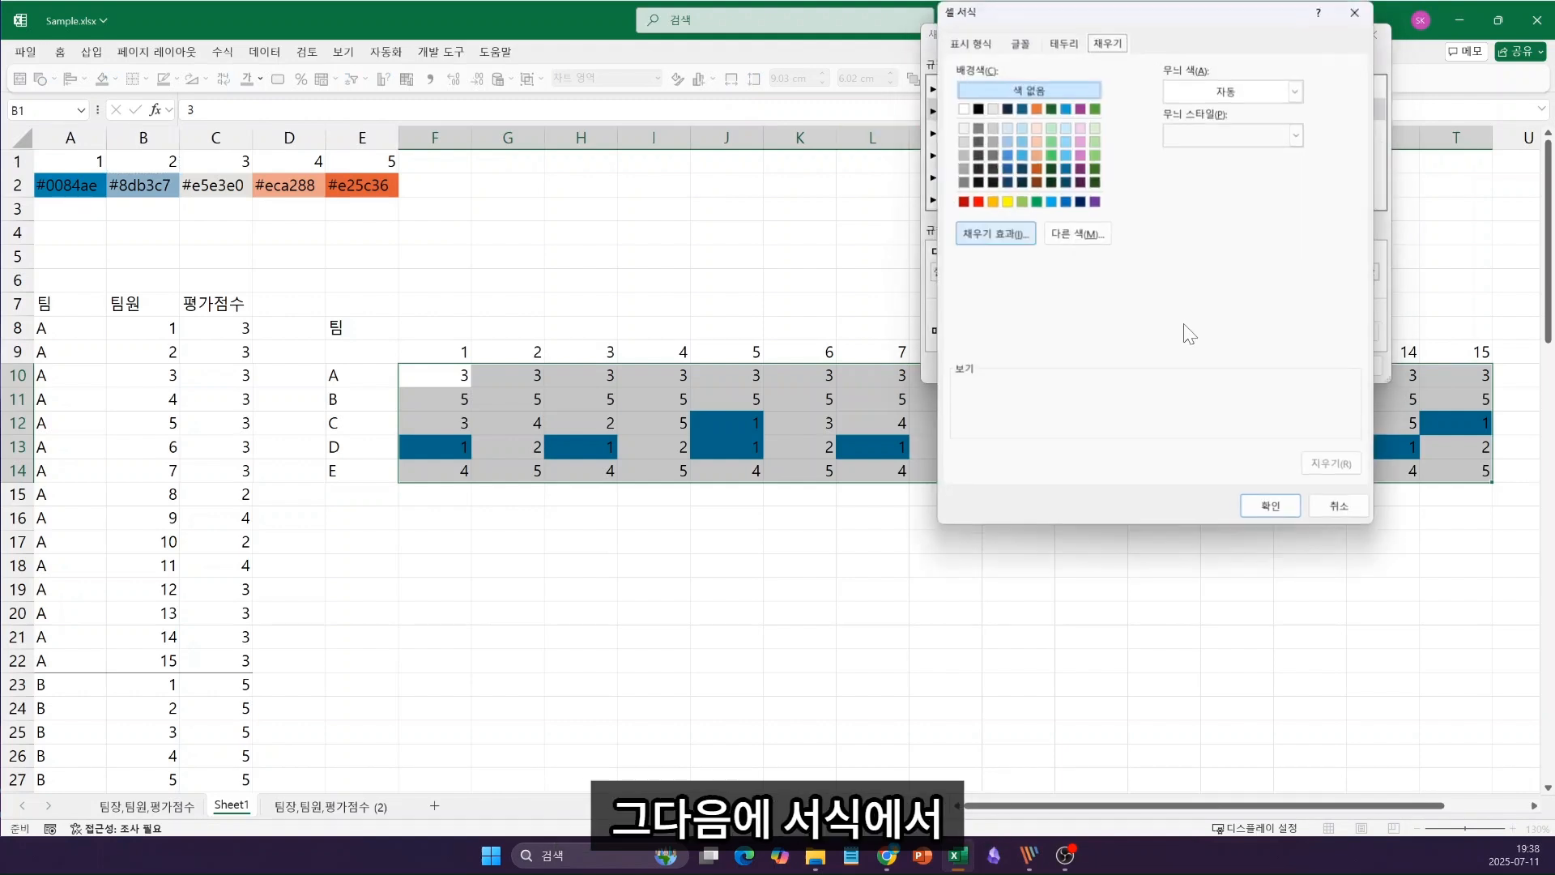
pyautogui.click(1098, 231)
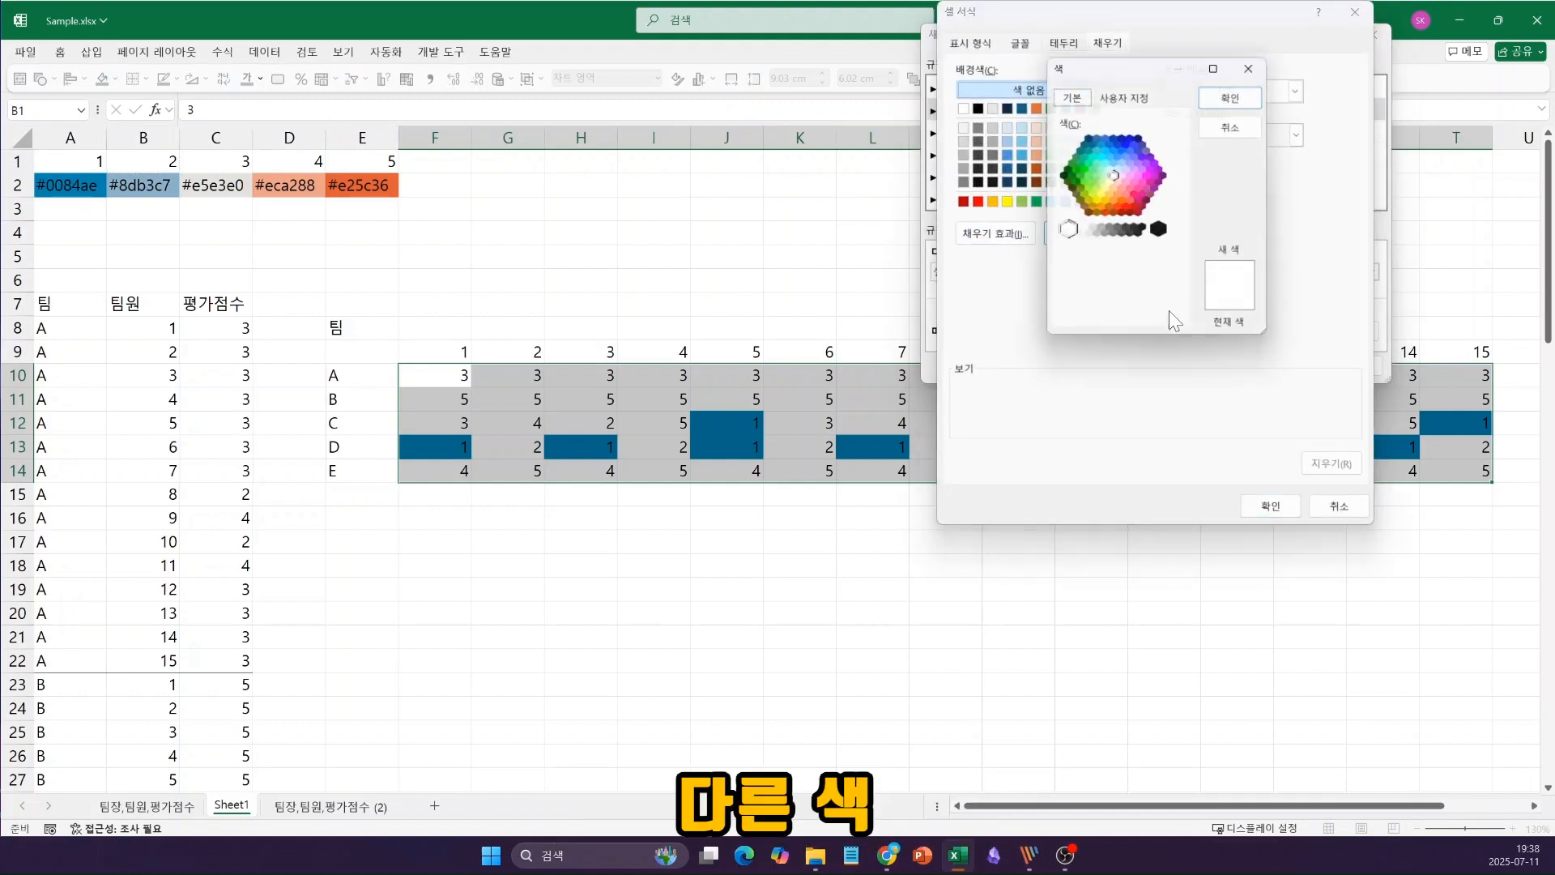
pyautogui.click(1141, 86)
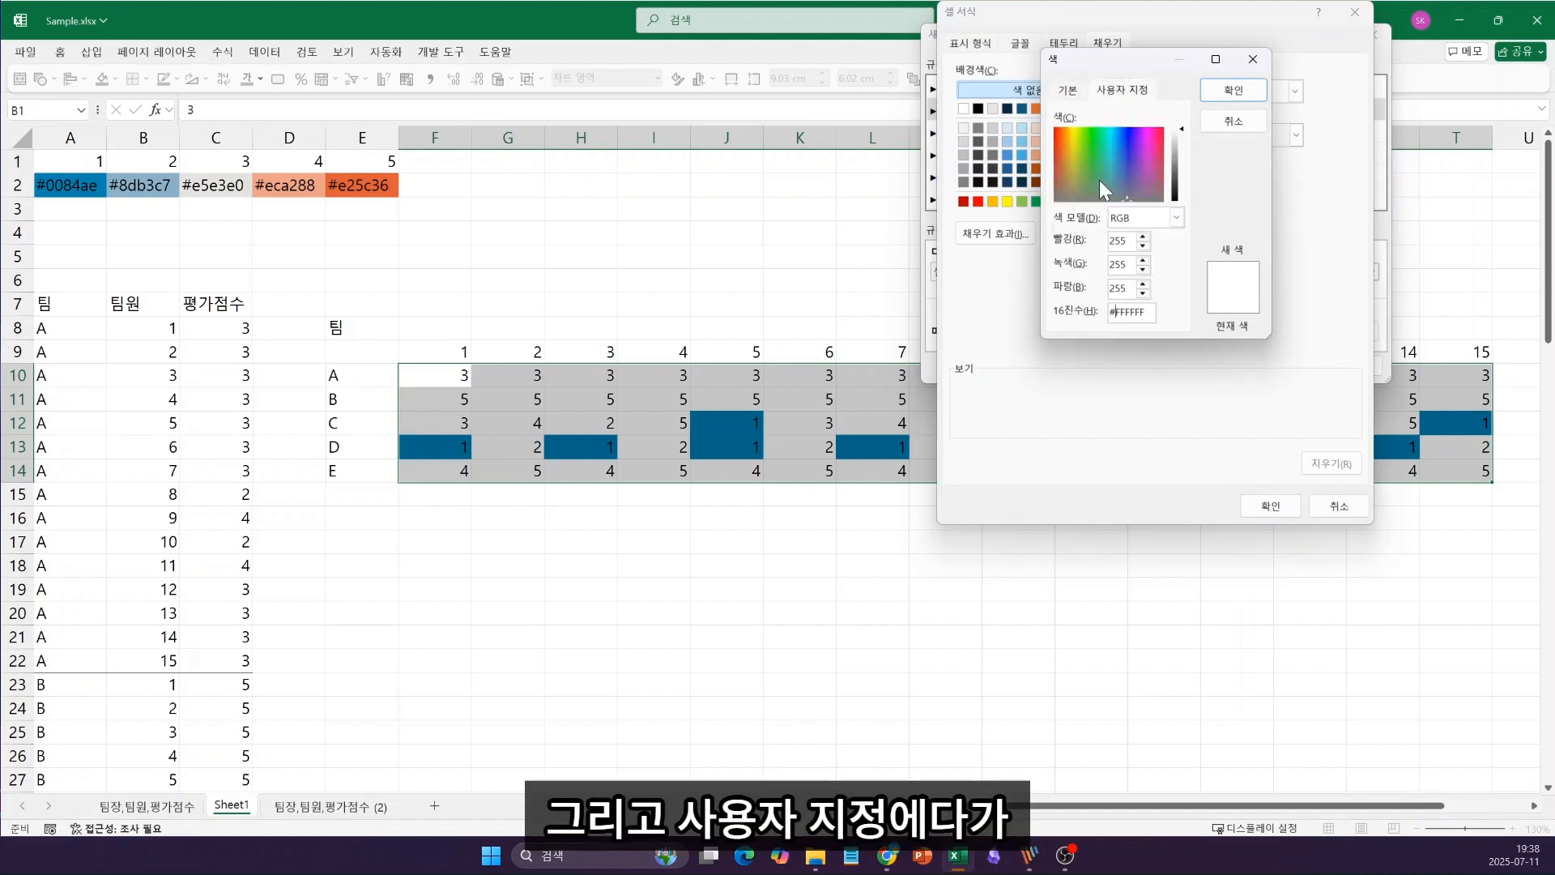
pyautogui.hotkey('shift', 'End')
pyautogui.write('8d')
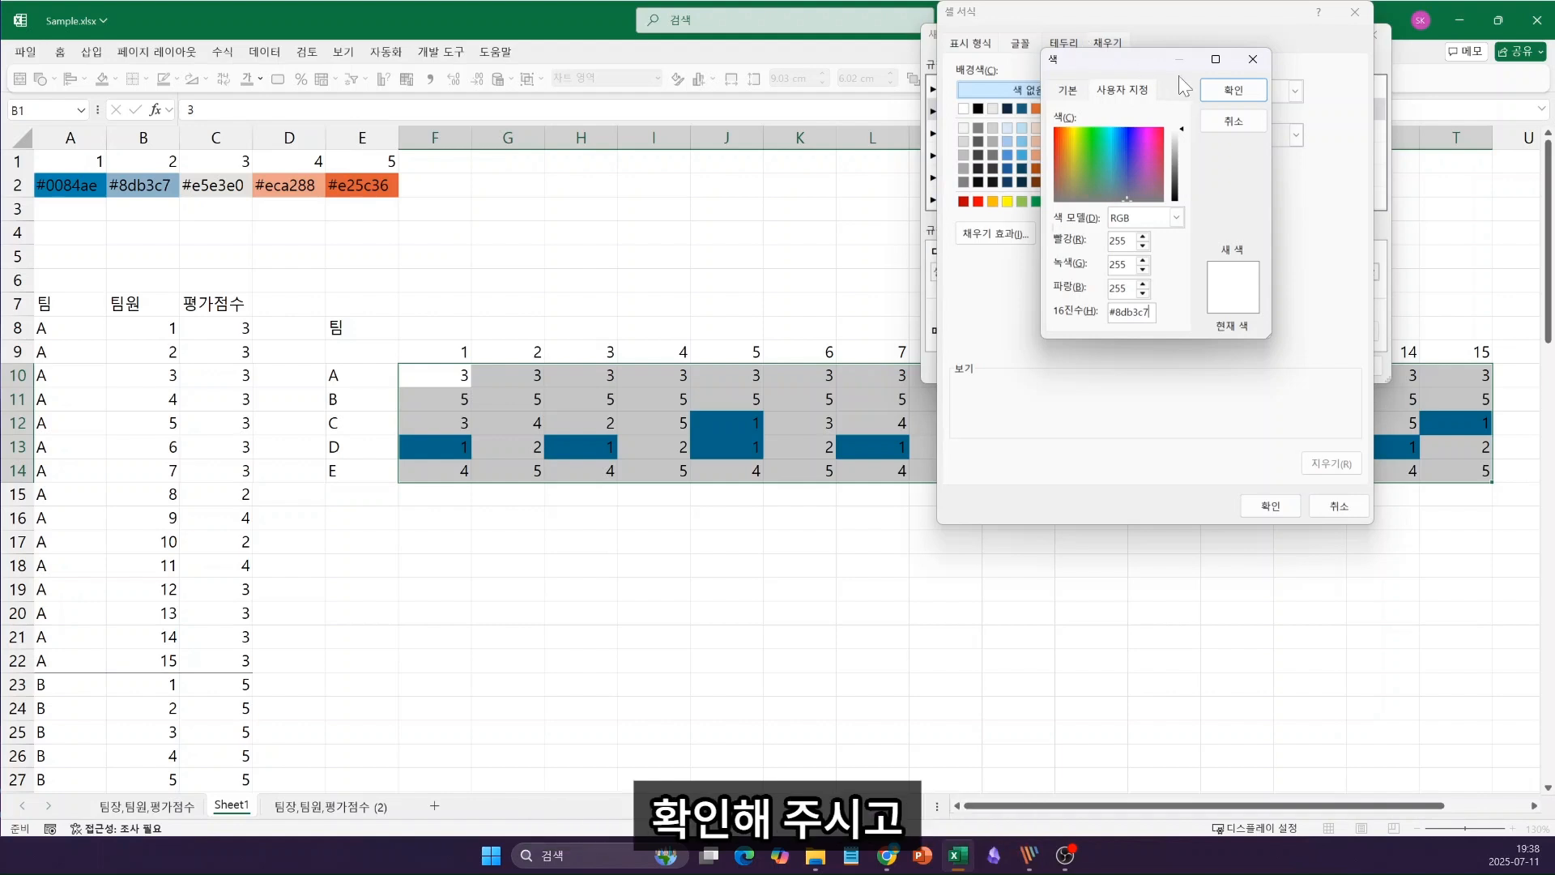
pyautogui.click(1208, 90)
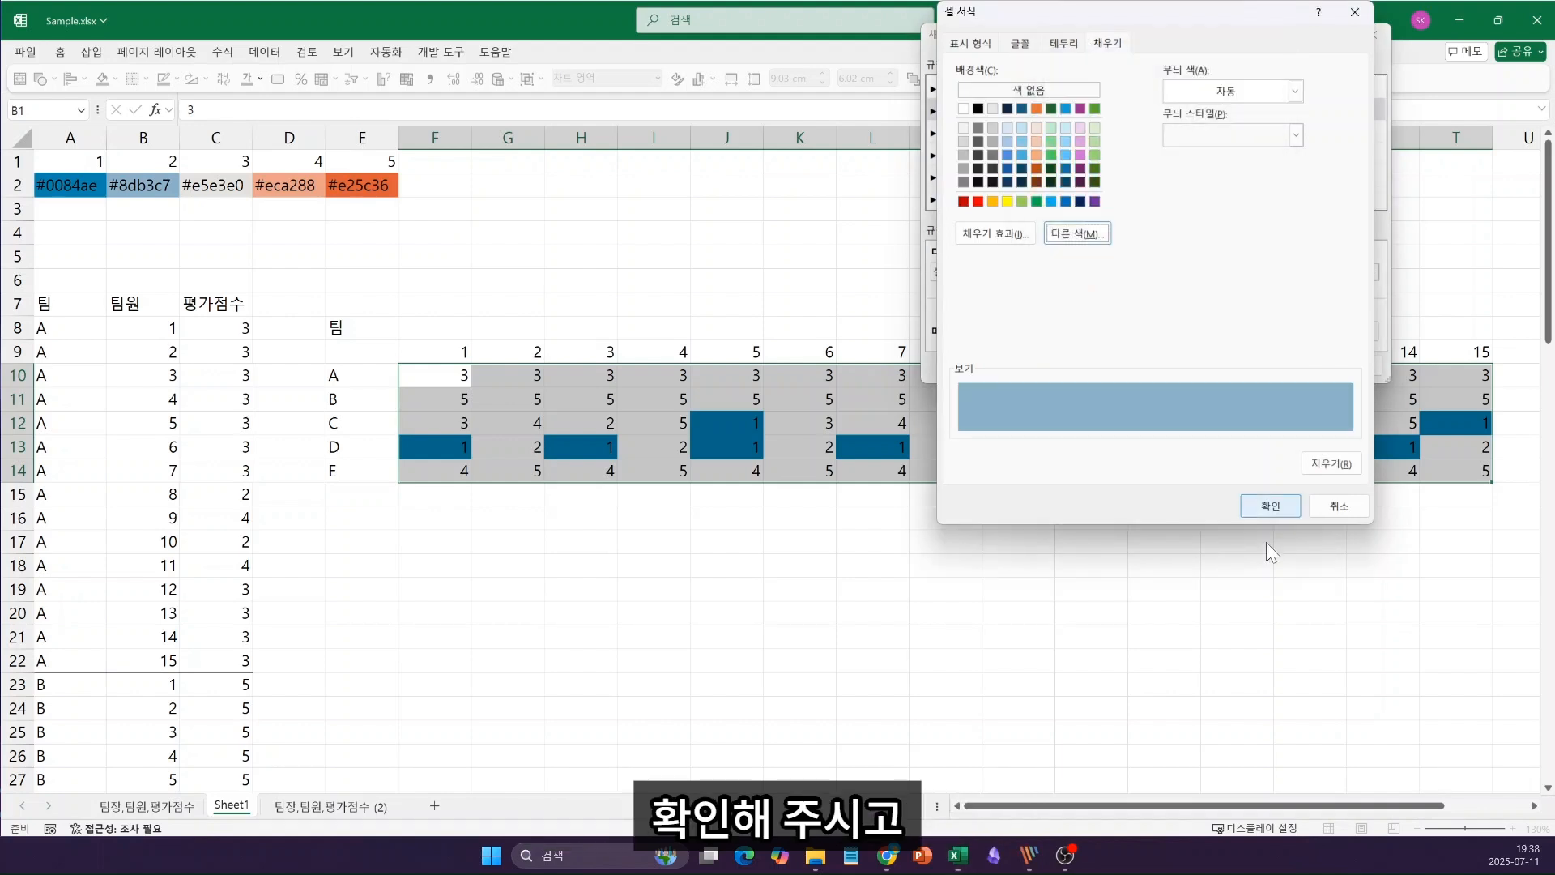
pyautogui.click(1288, 504)
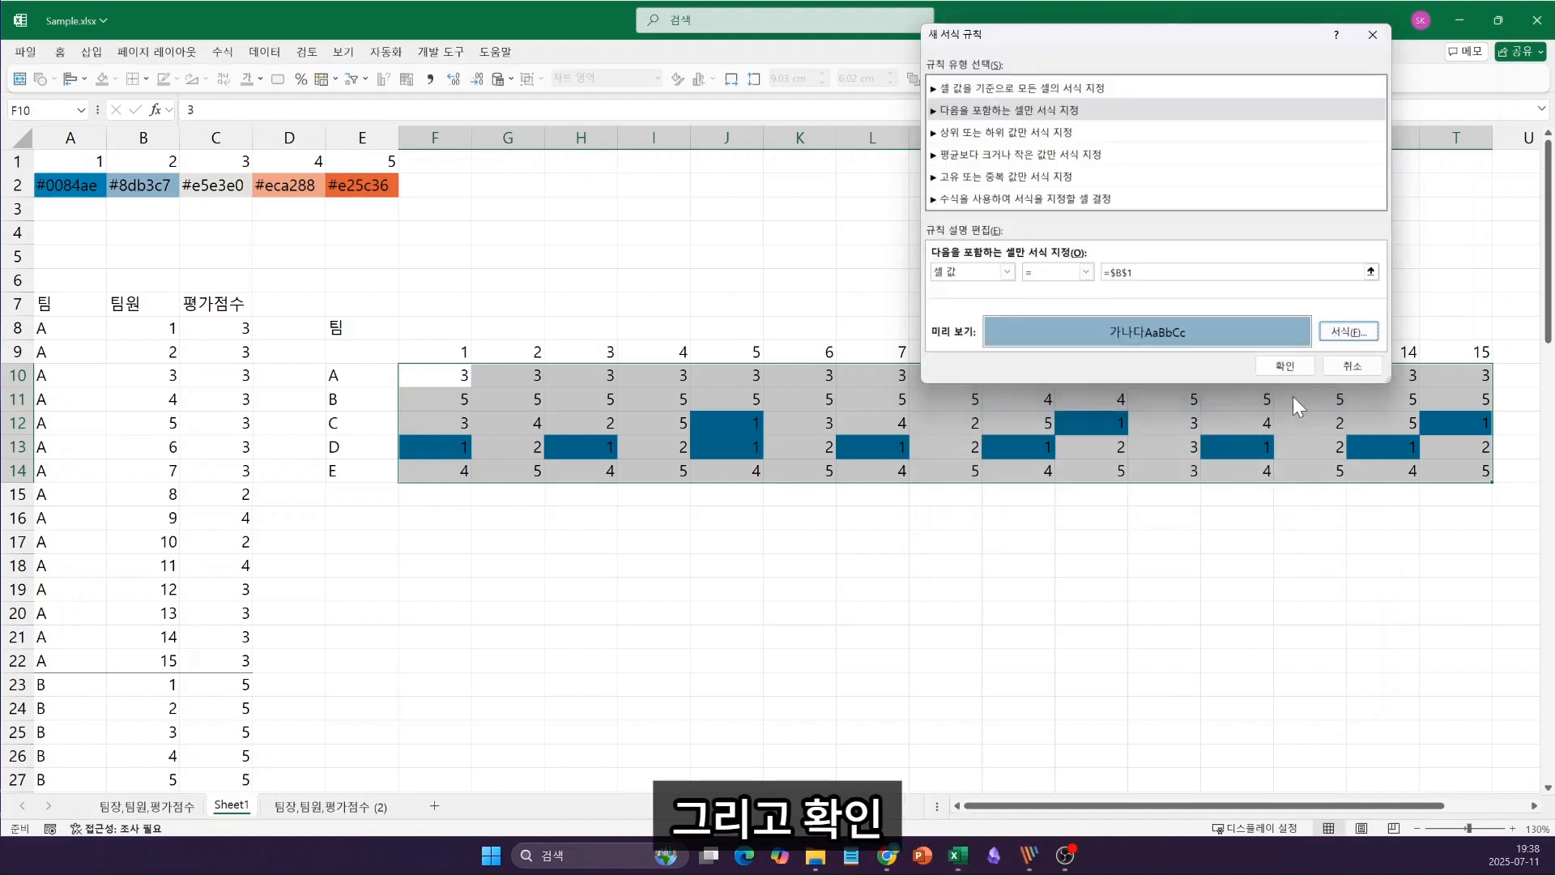
pyautogui.click(1291, 369)
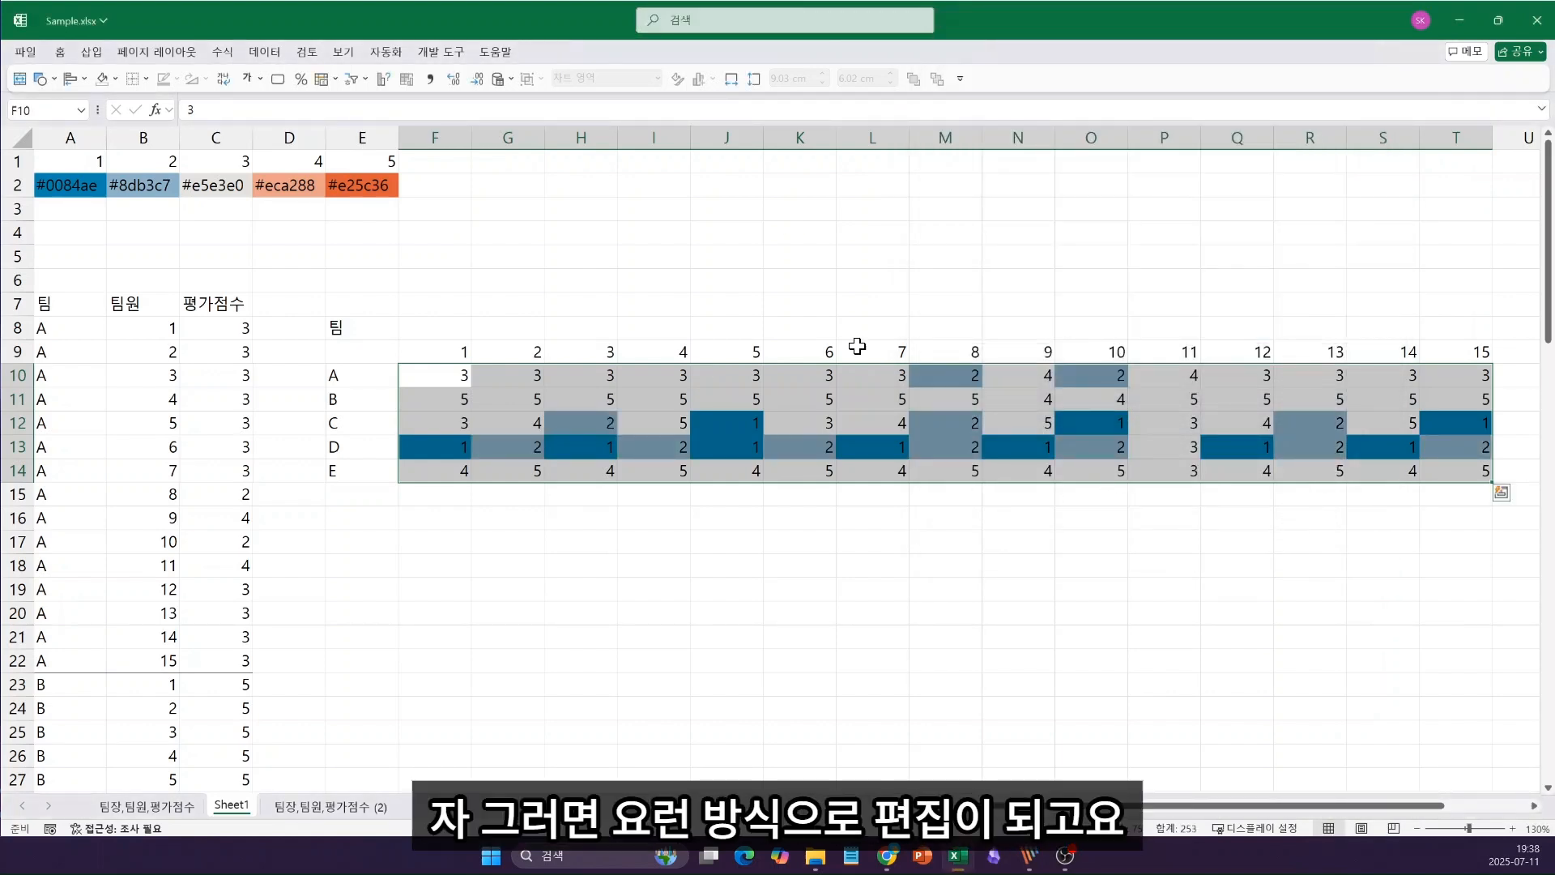
# Step: Duplicate the score table's $B$1 conditional formatting rule and set the copy's condition to cell value equal to =$C$1
pyautogui.click(59, 51)
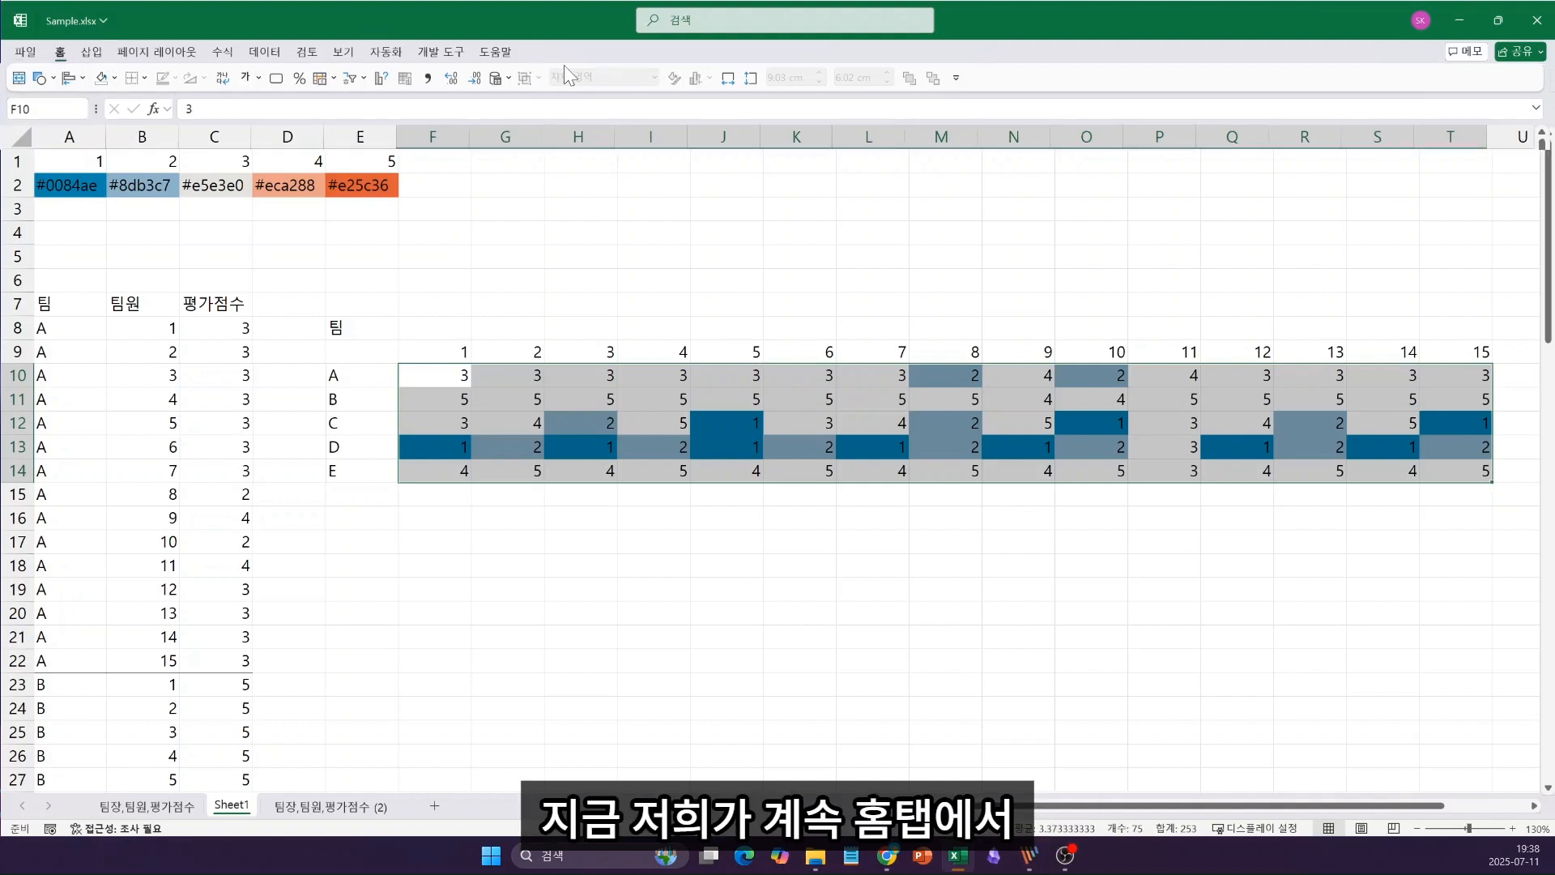
pyautogui.click(781, 93)
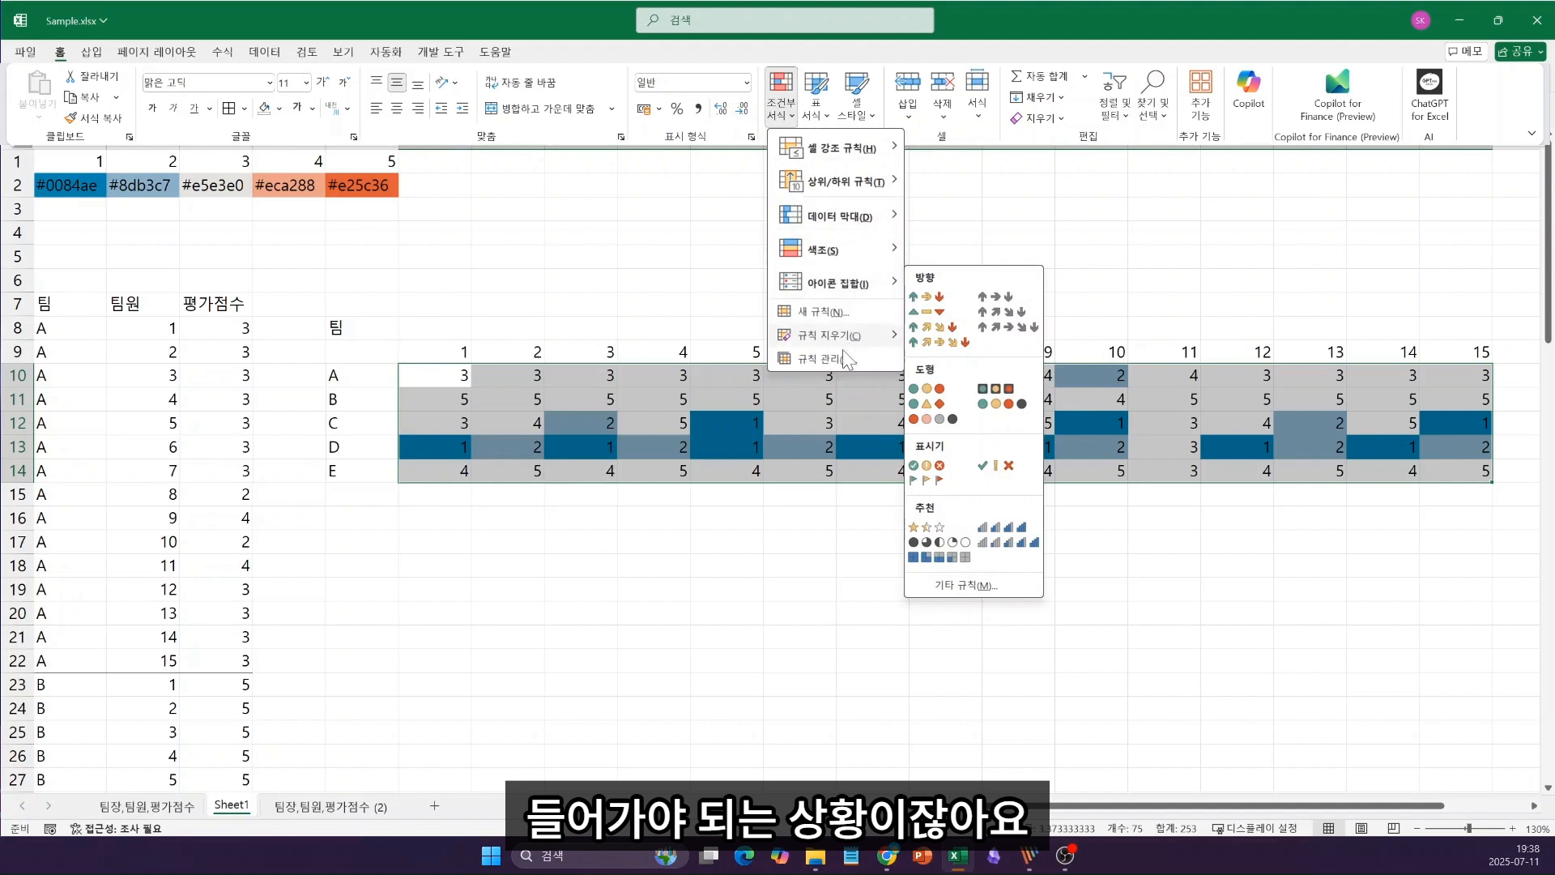
pyautogui.click(846, 369)
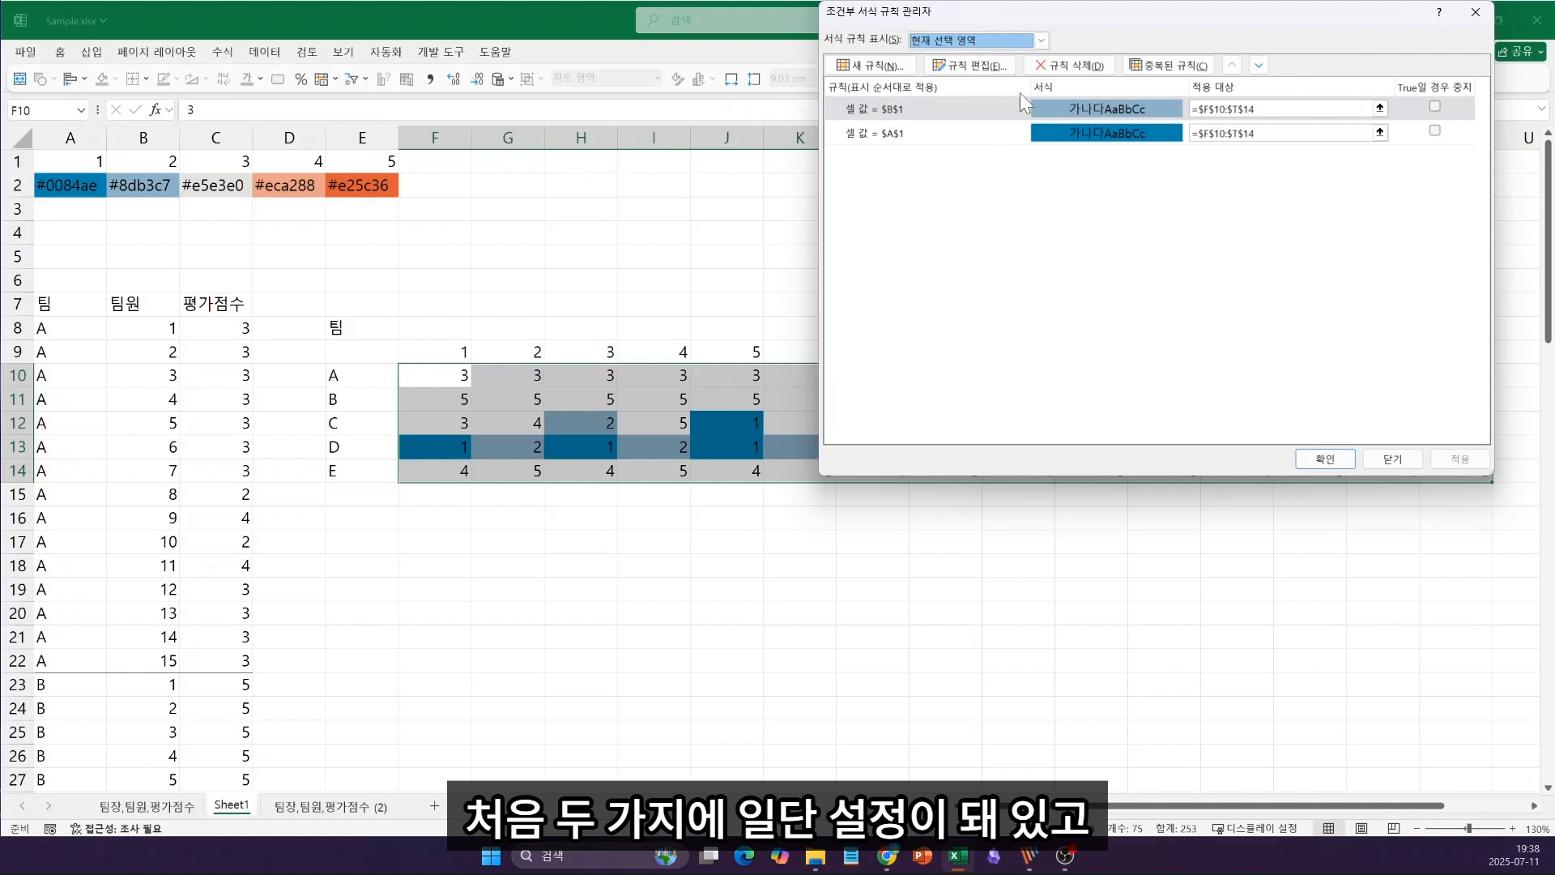
pyautogui.click(937, 108)
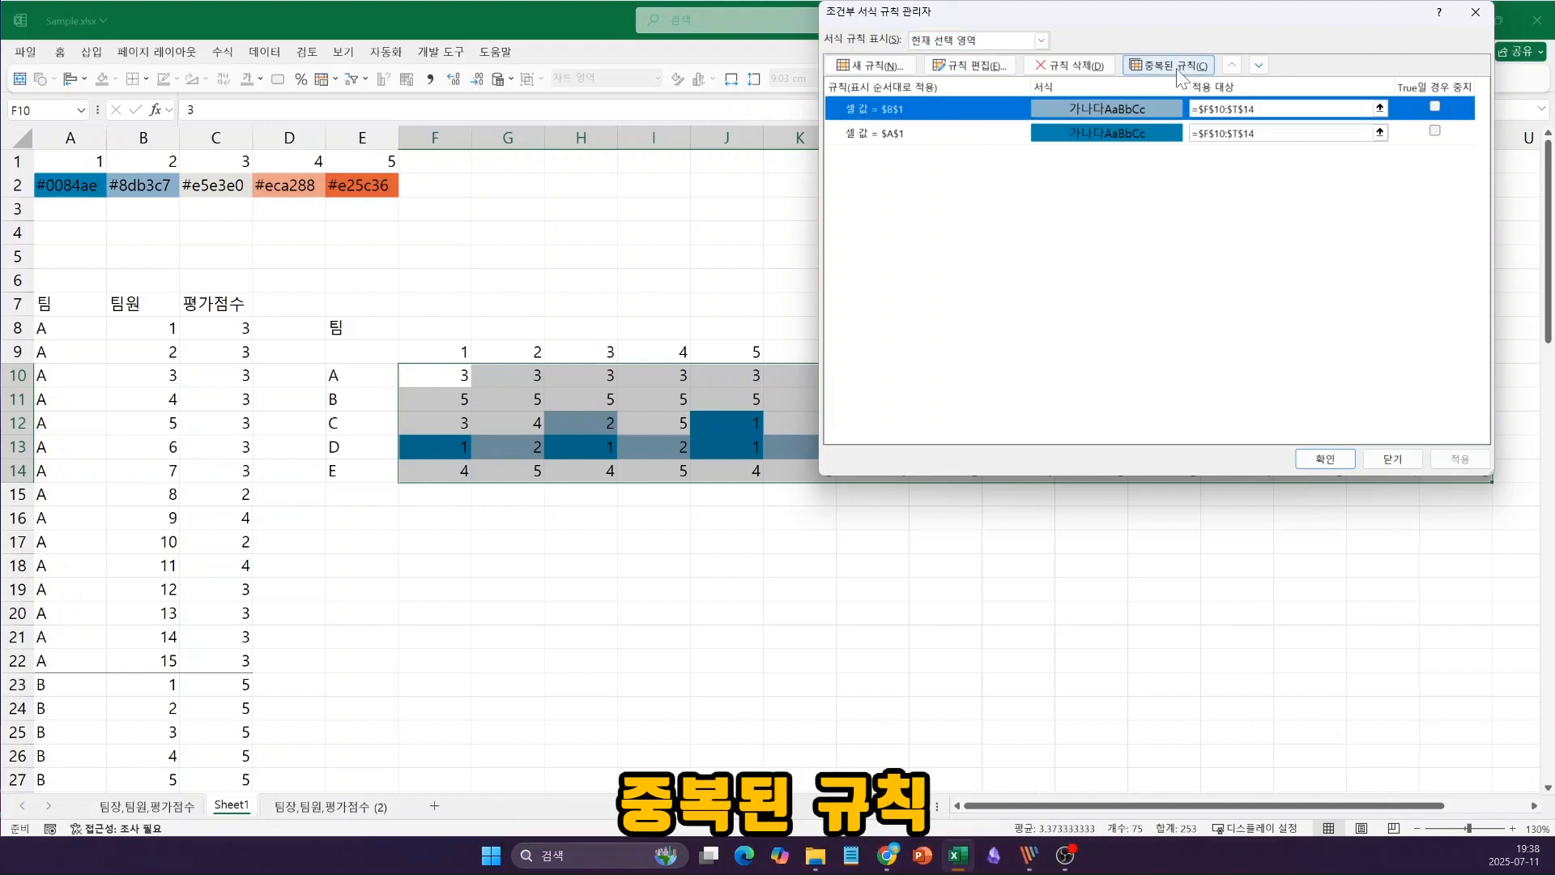
pyautogui.click(1180, 76)
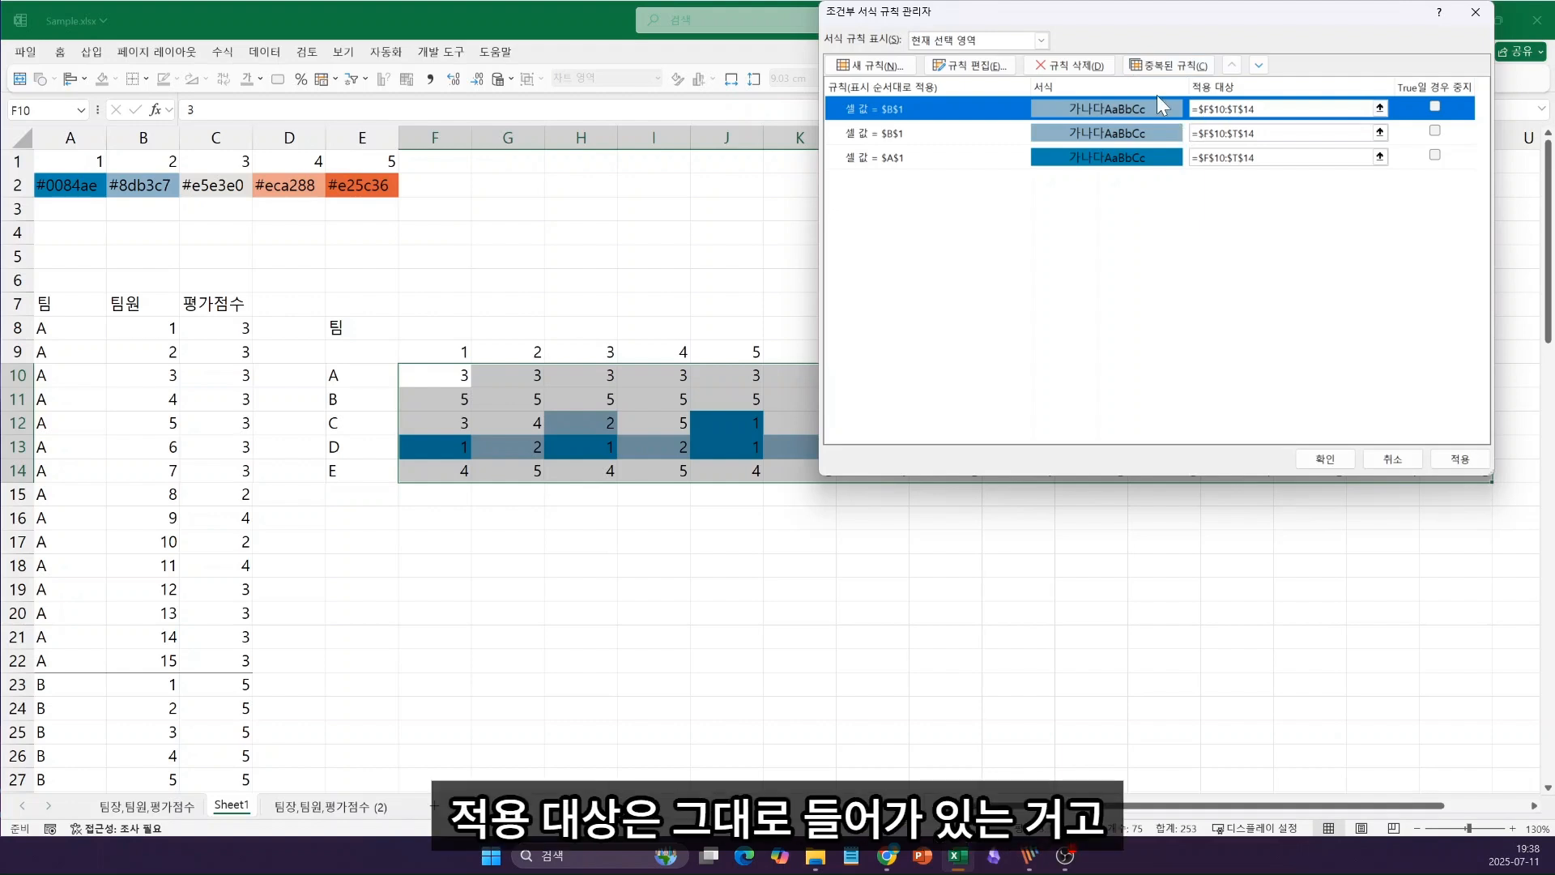
pyautogui.click(969, 70)
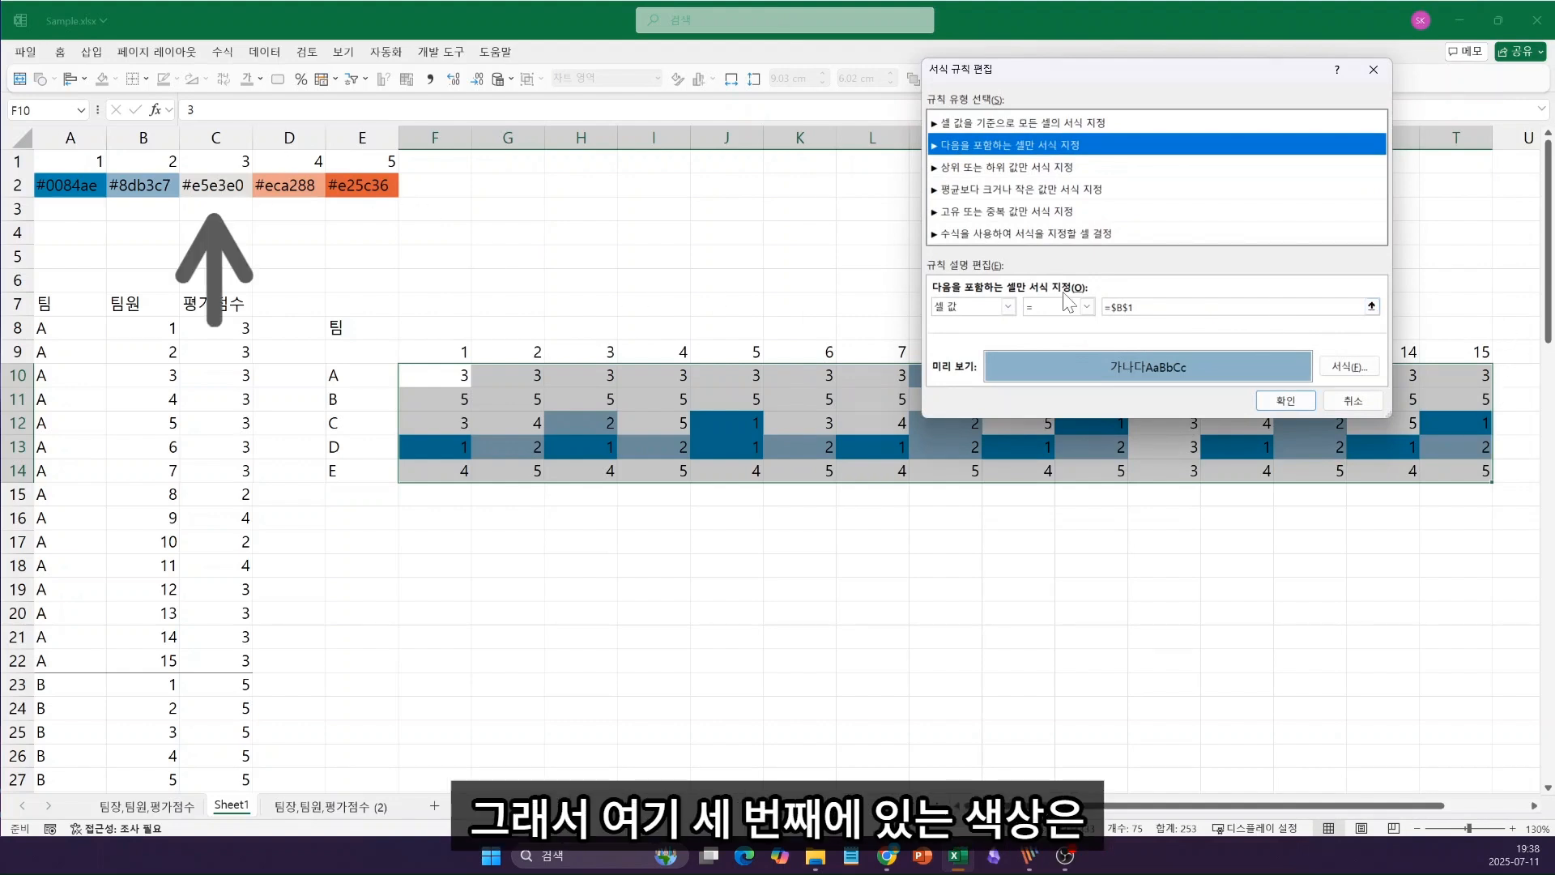
pyautogui.click(1118, 308)
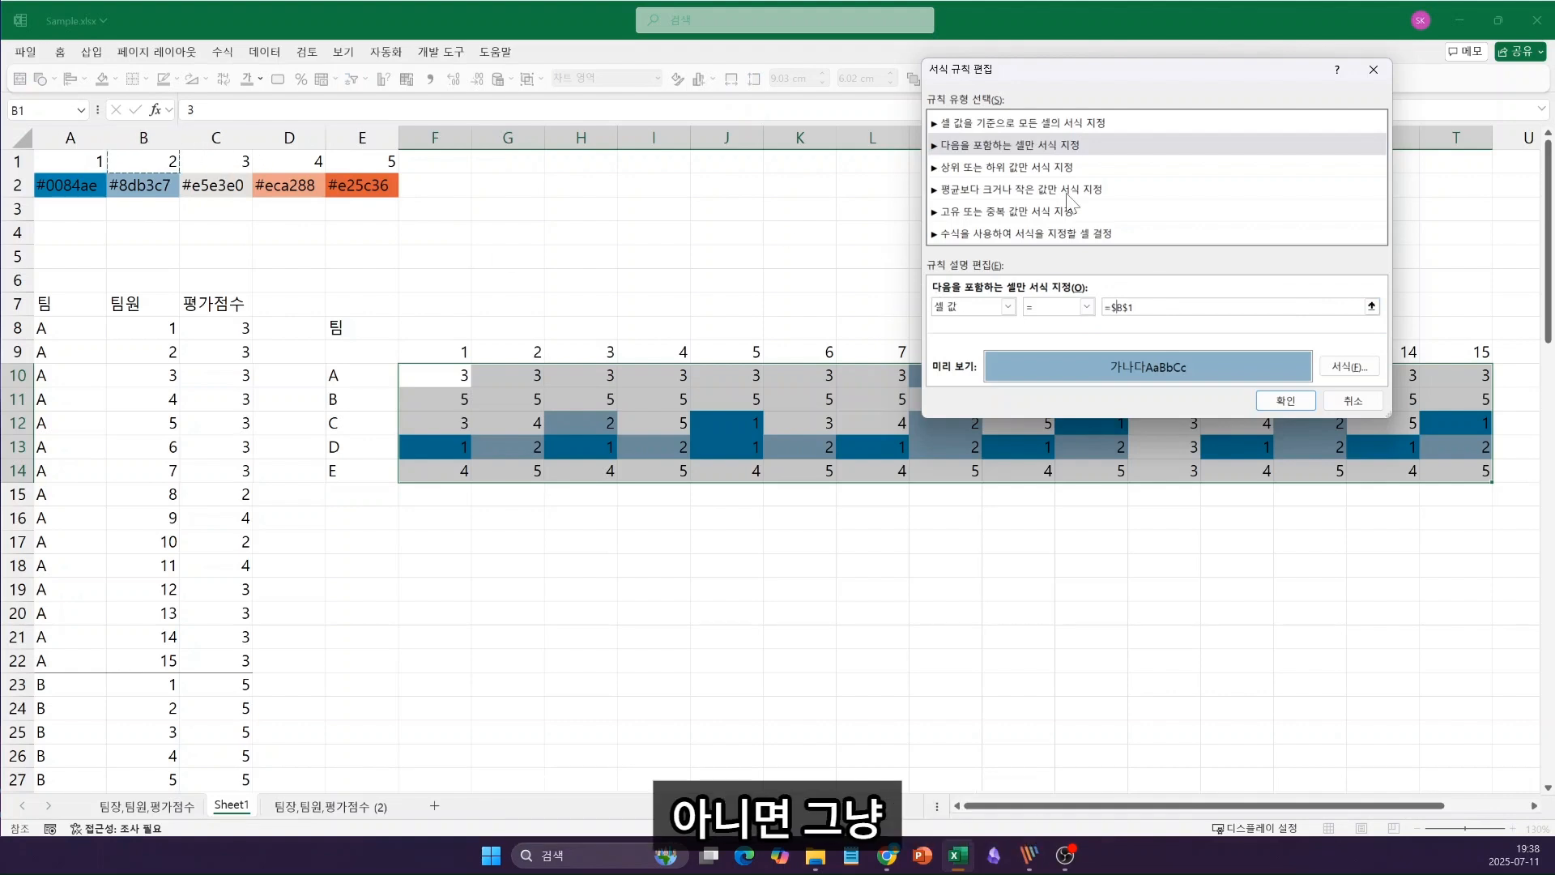
pyautogui.press('BackSpace')
pyautogui.write('c')
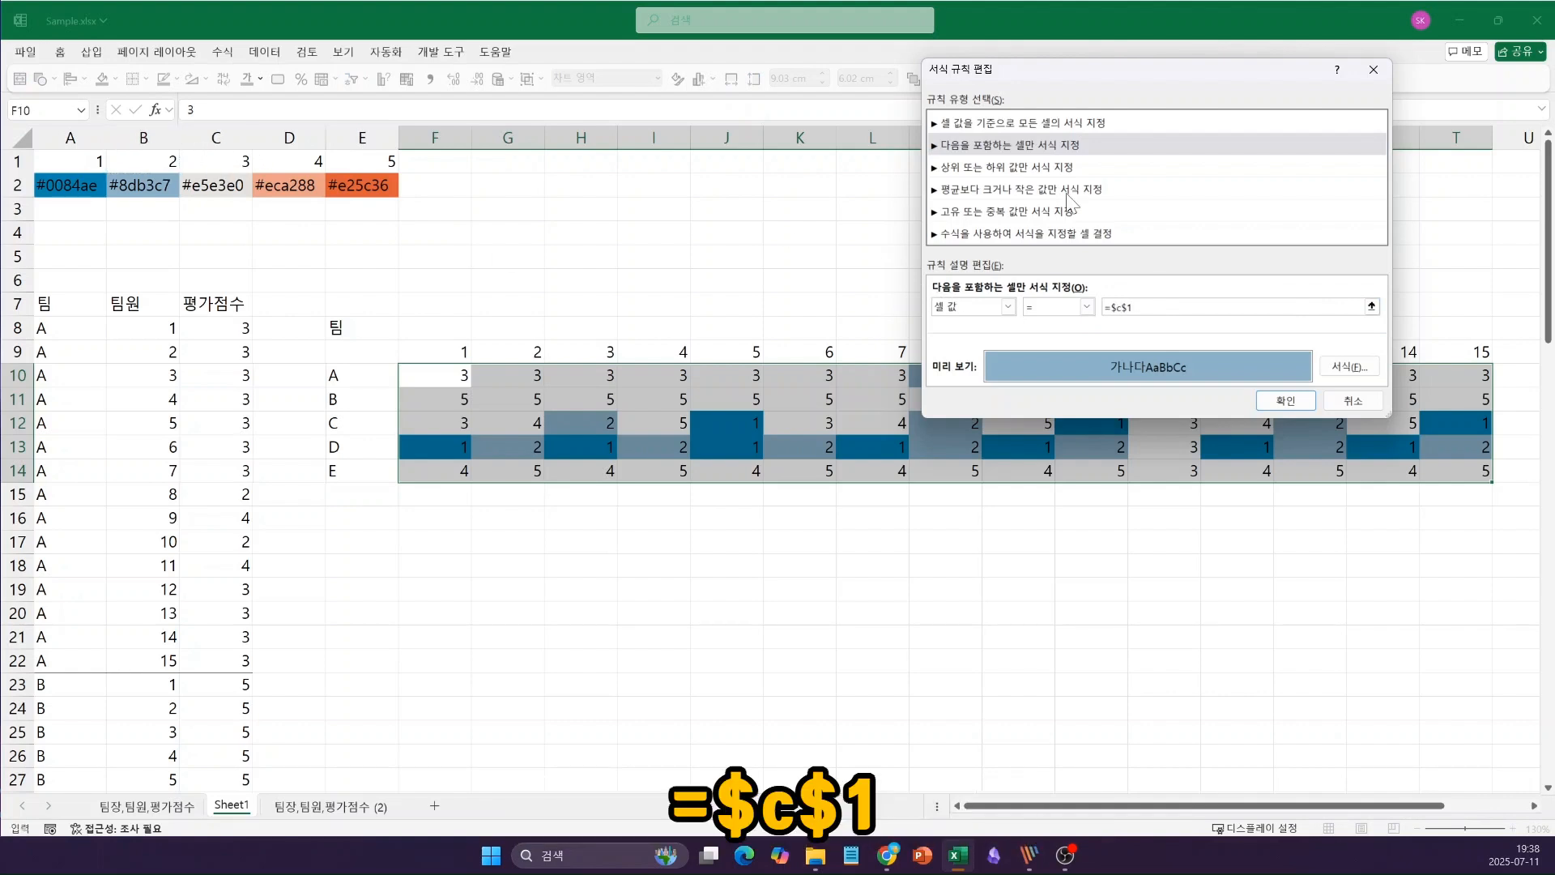
# Step: Give the $C$1 rule a custom fill colour of #e5e3e0
pyautogui.click(1354, 368)
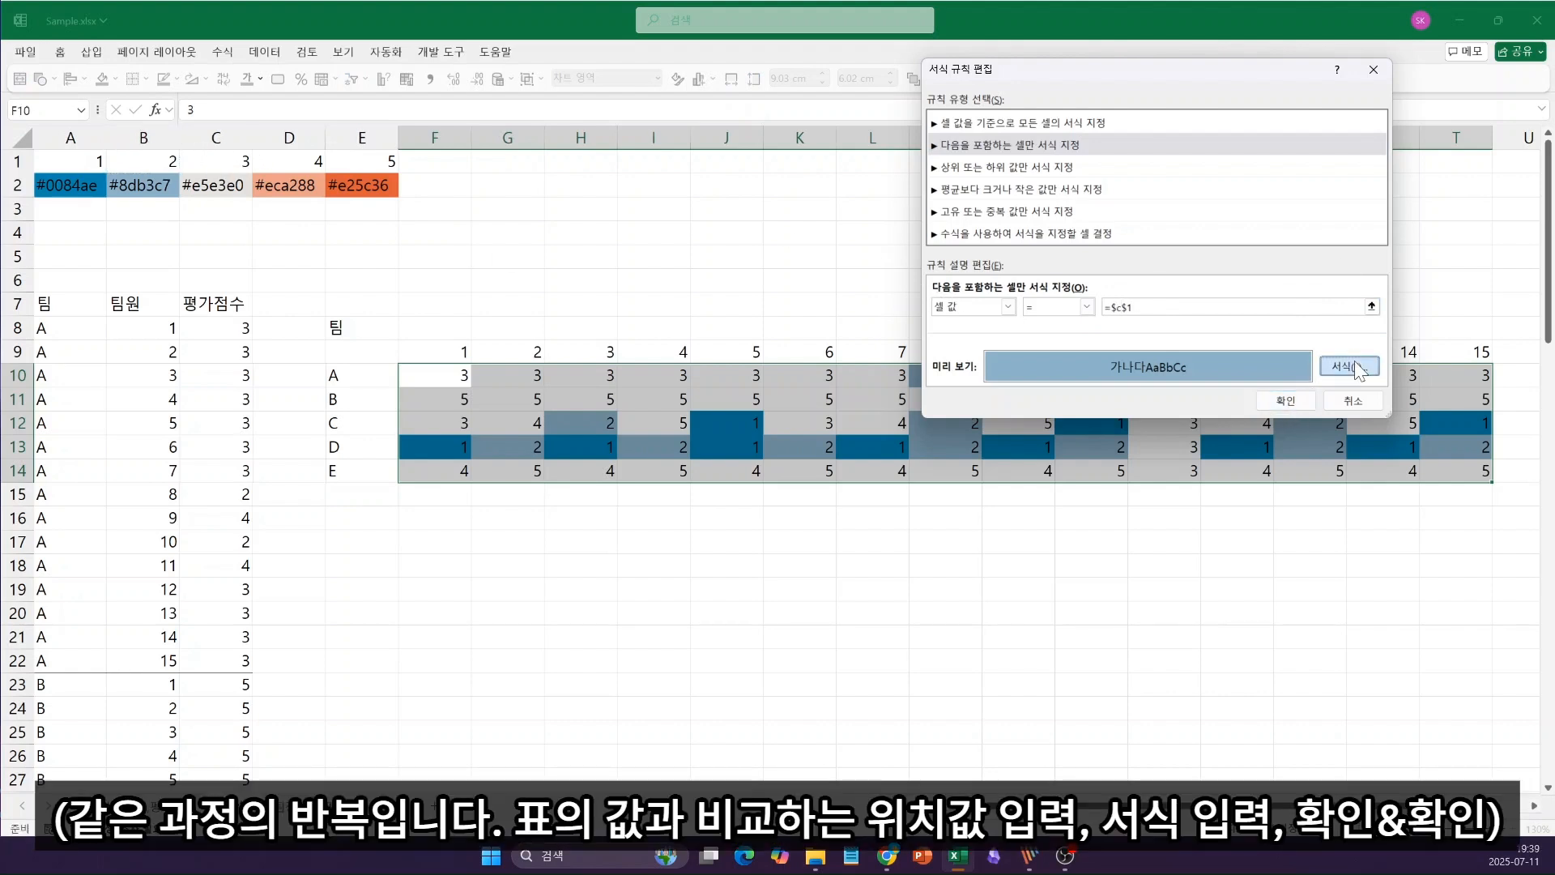
pyautogui.click(1083, 241)
pyautogui.moveTo(1117, 330); pyautogui.dragTo(1163, 5)
pyautogui.write('e5e3e0')
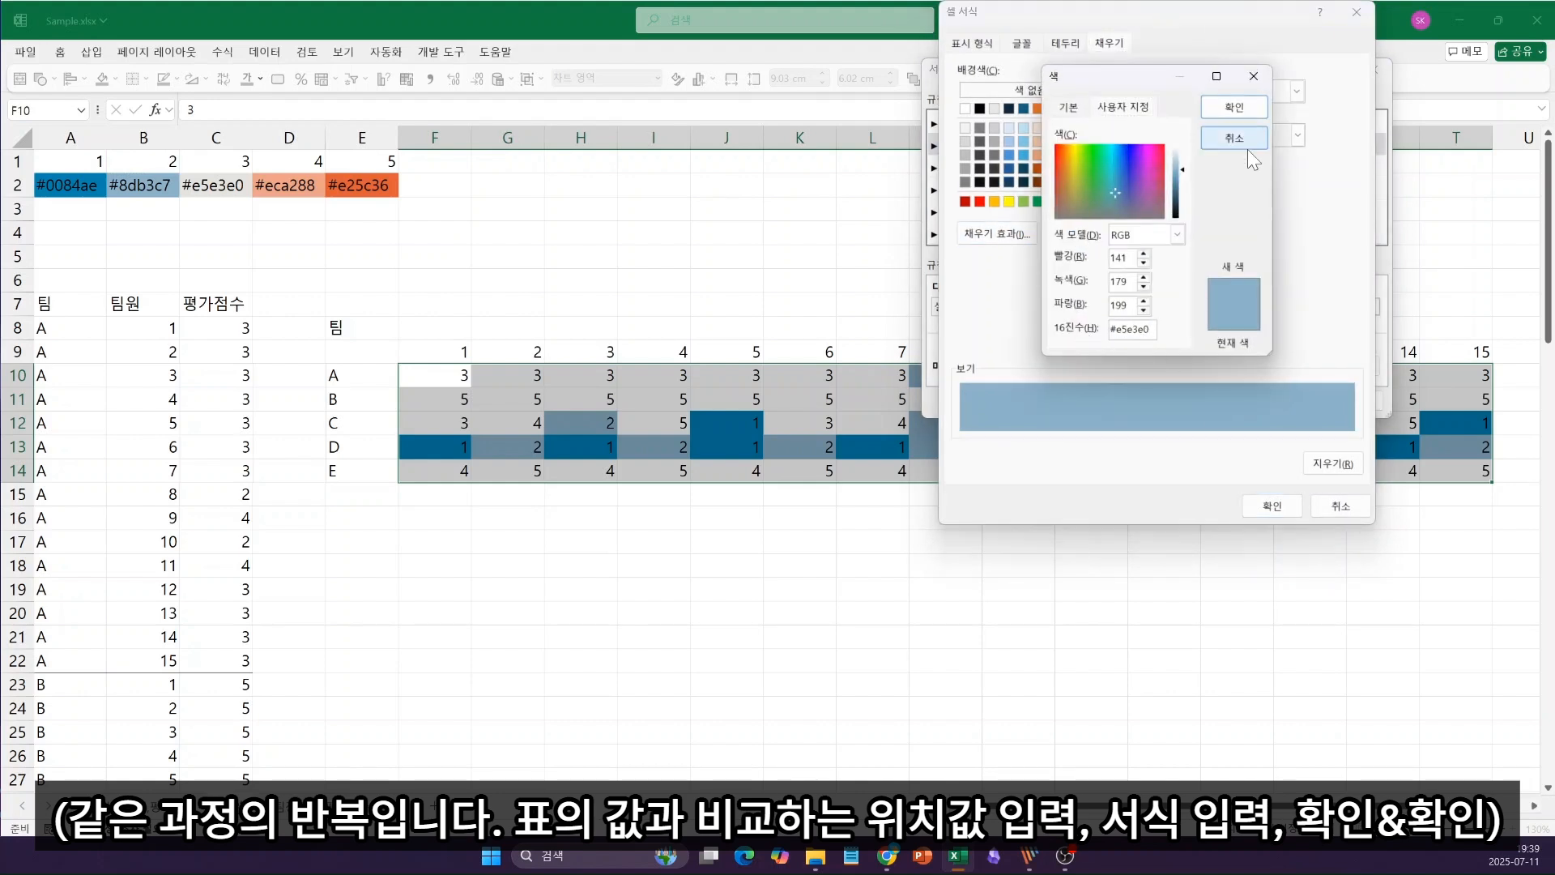
pyautogui.click(1234, 107)
pyautogui.click(1272, 506)
pyautogui.click(1277, 400)
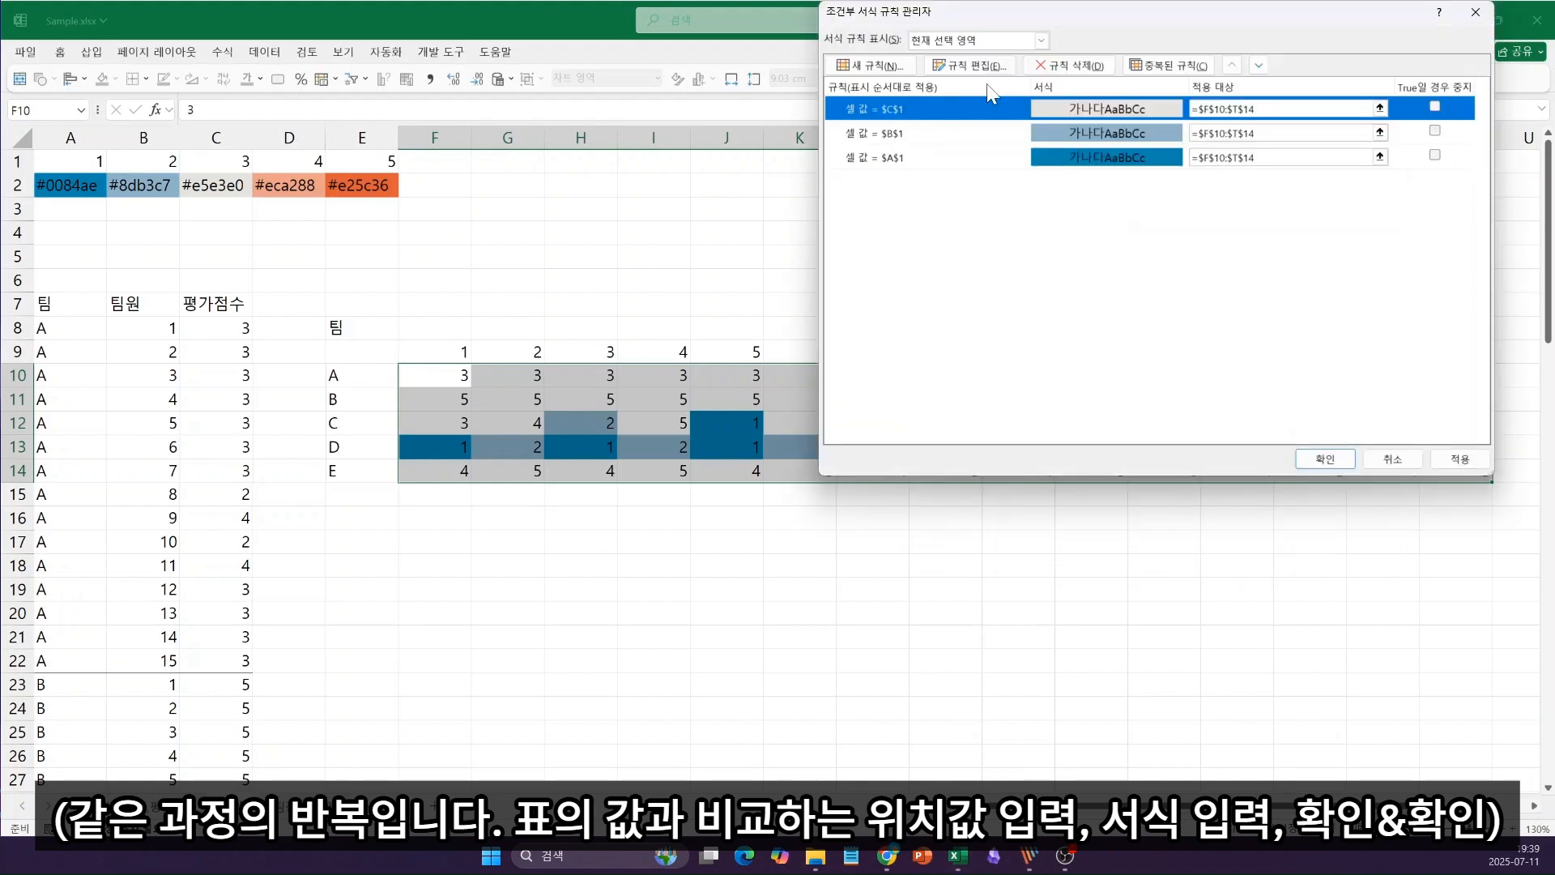
# Step: Duplicate the $C$1 rule and change the copy to cell value equal to =$D$1 with fill colour #eca288
pyautogui.click(1153, 67)
pyautogui.click(969, 65)
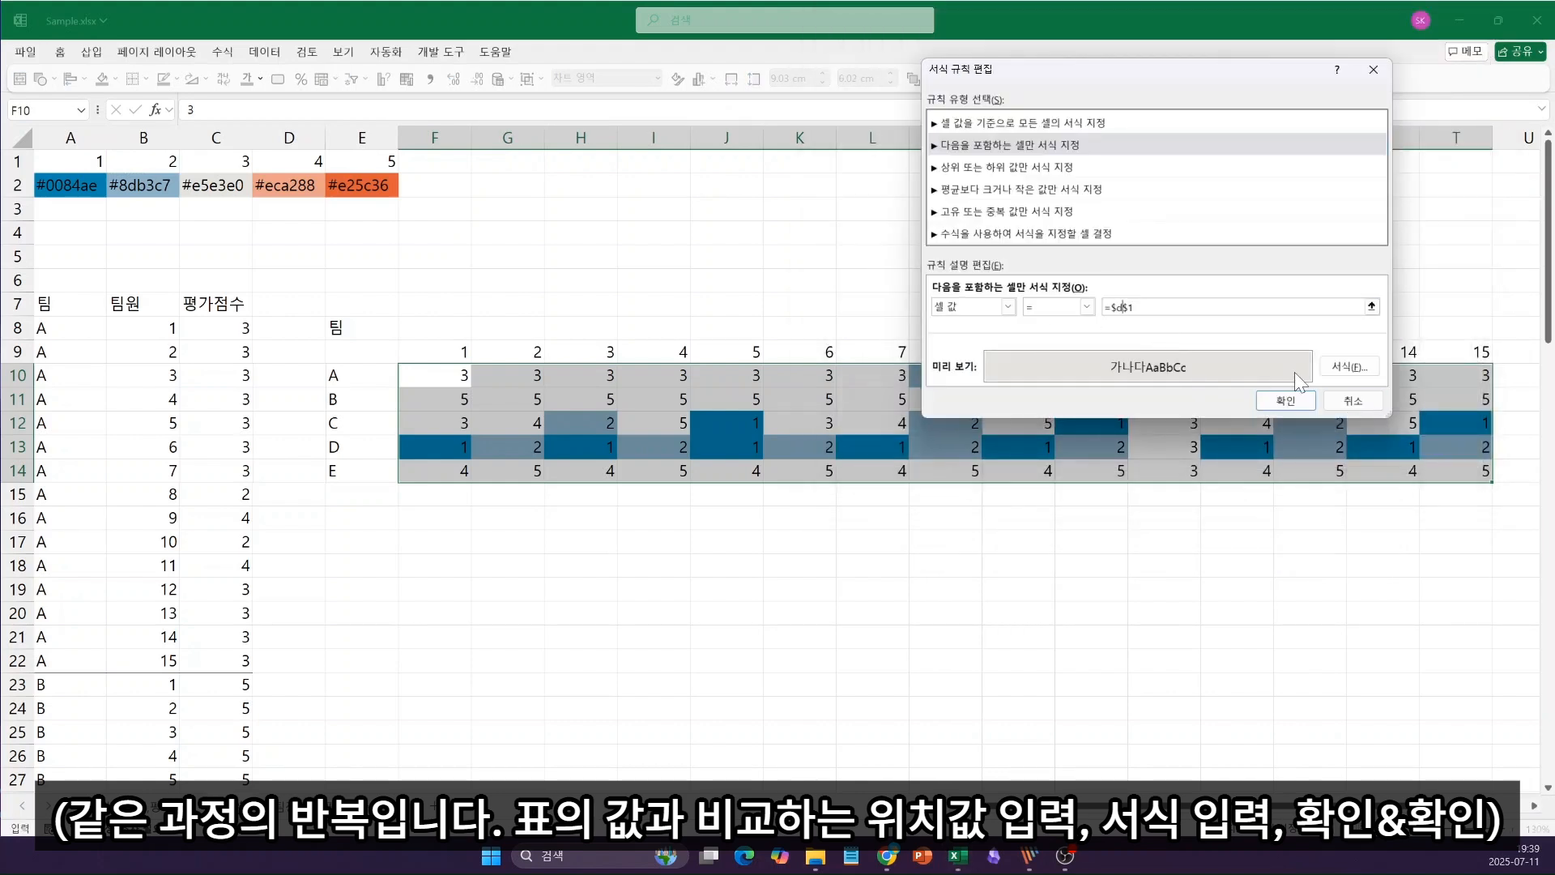
pyautogui.click(1354, 368)
pyautogui.click(1079, 233)
pyautogui.moveTo(1117, 330); pyautogui.dragTo(1163, 178)
pyautogui.write('eca288')
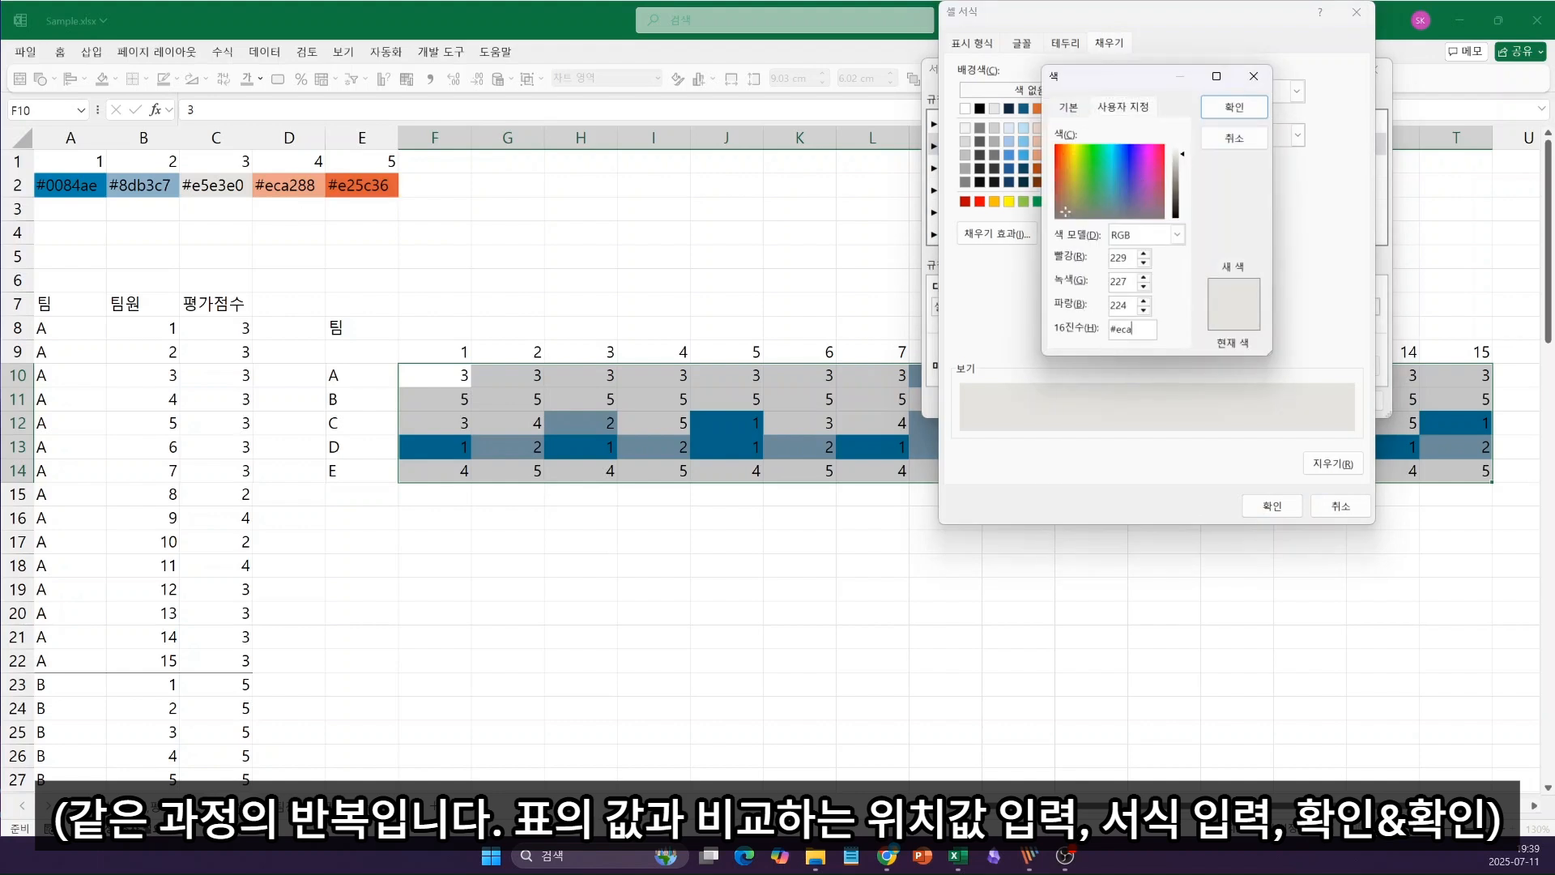
pyautogui.click(1213, 112)
pyautogui.click(1272, 506)
pyautogui.click(1285, 400)
# Step: Duplicate the $D$1 rule, change the copy to =$E$1 with fill colour #e25c36, and apply all the rules to the score table
pyautogui.click(1153, 66)
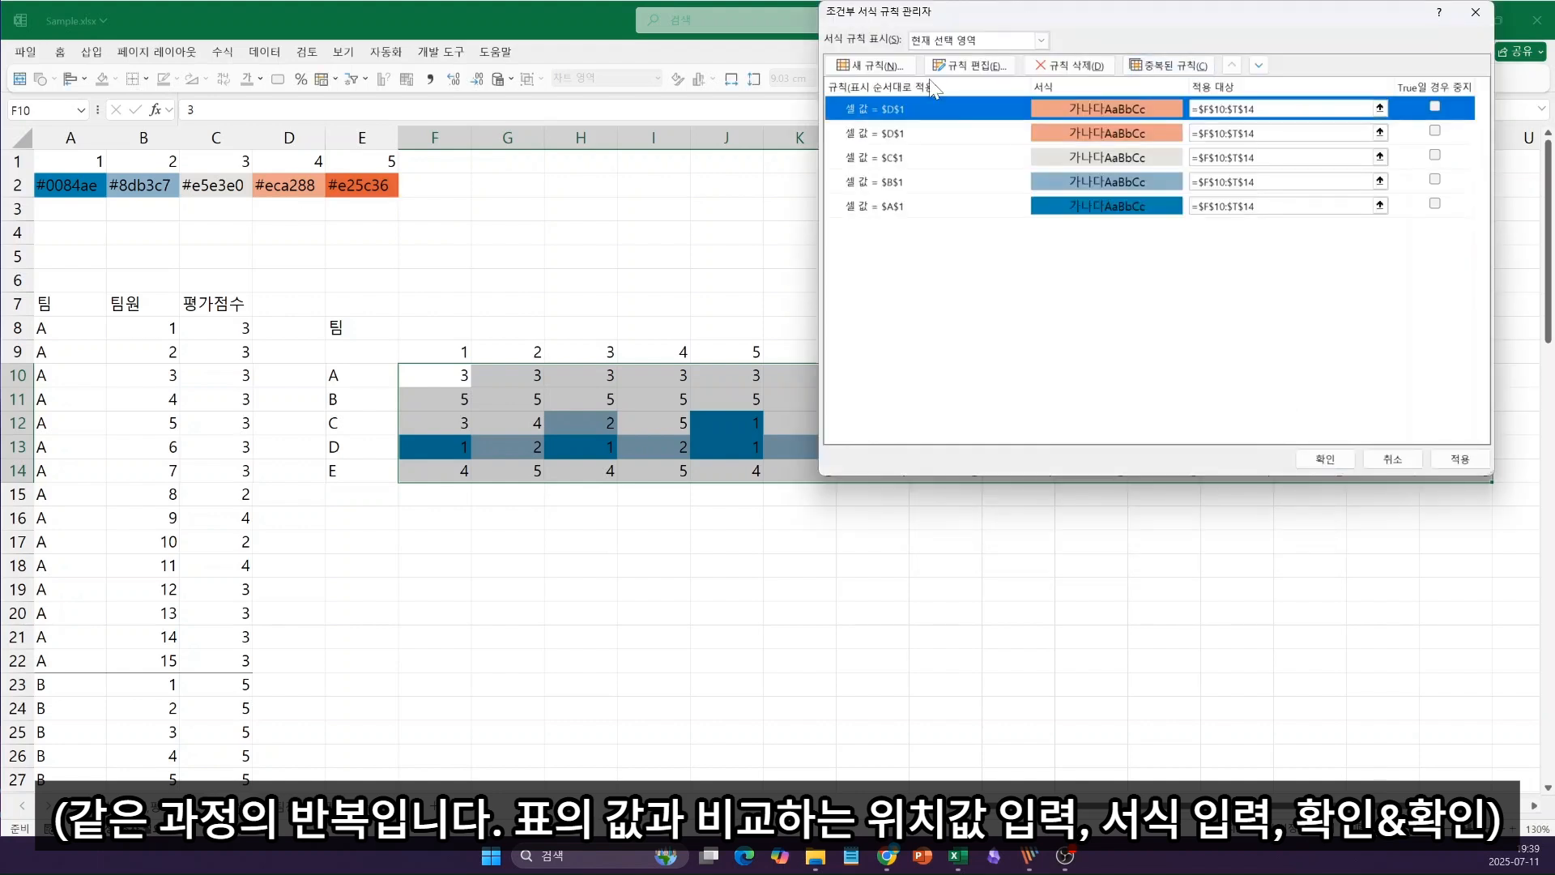
pyautogui.click(969, 66)
pyautogui.click(1350, 366)
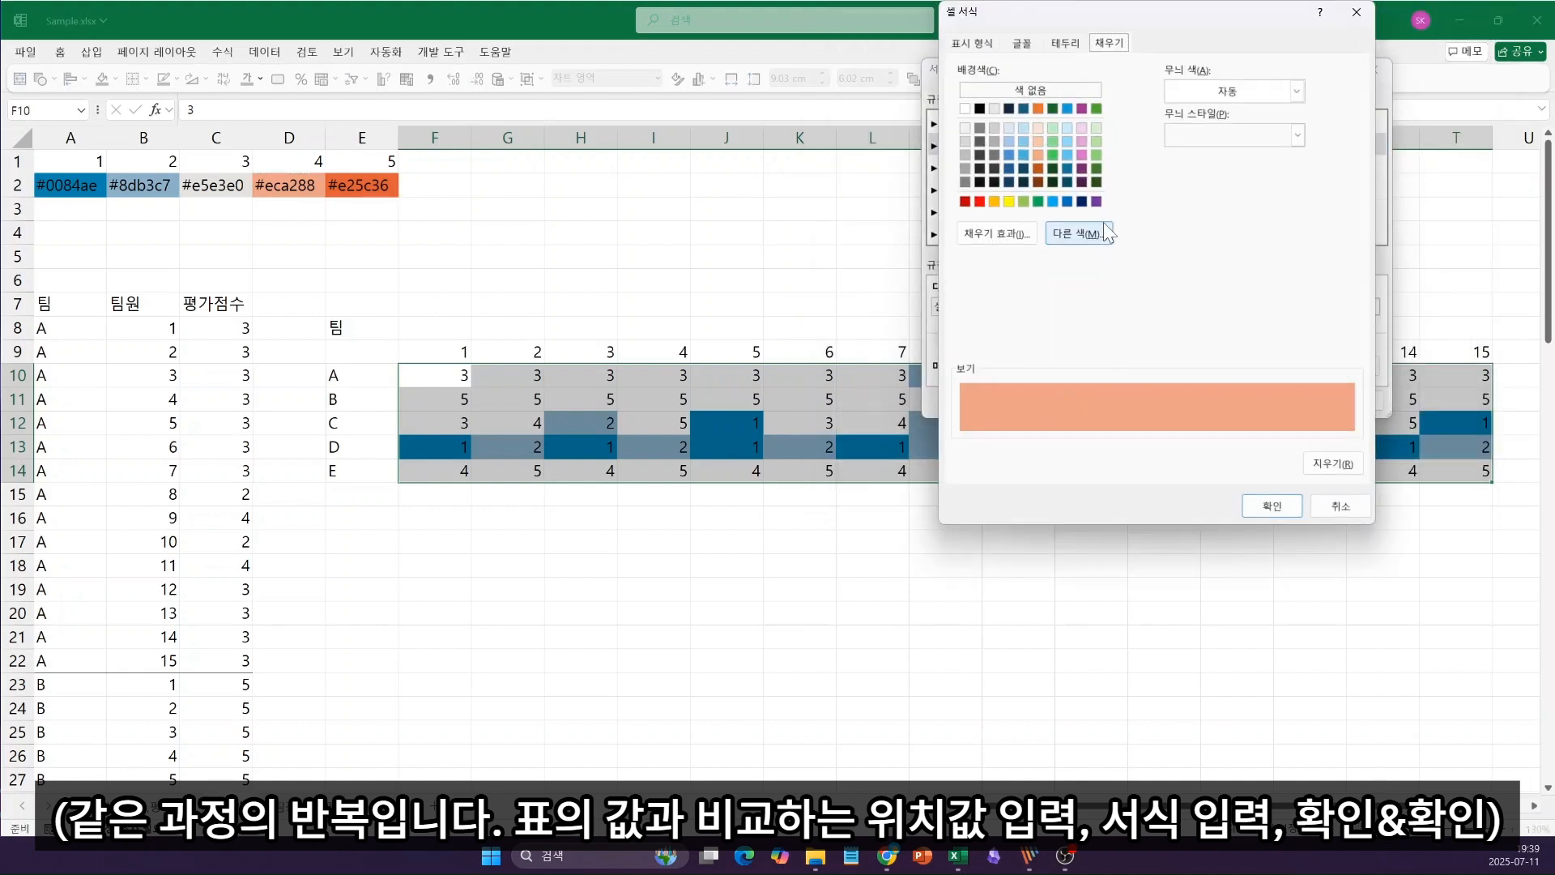
pyautogui.click(1078, 234)
pyautogui.doubleClick(1126, 329)
pyautogui.write('e25c36')
pyautogui.click(1226, 109)
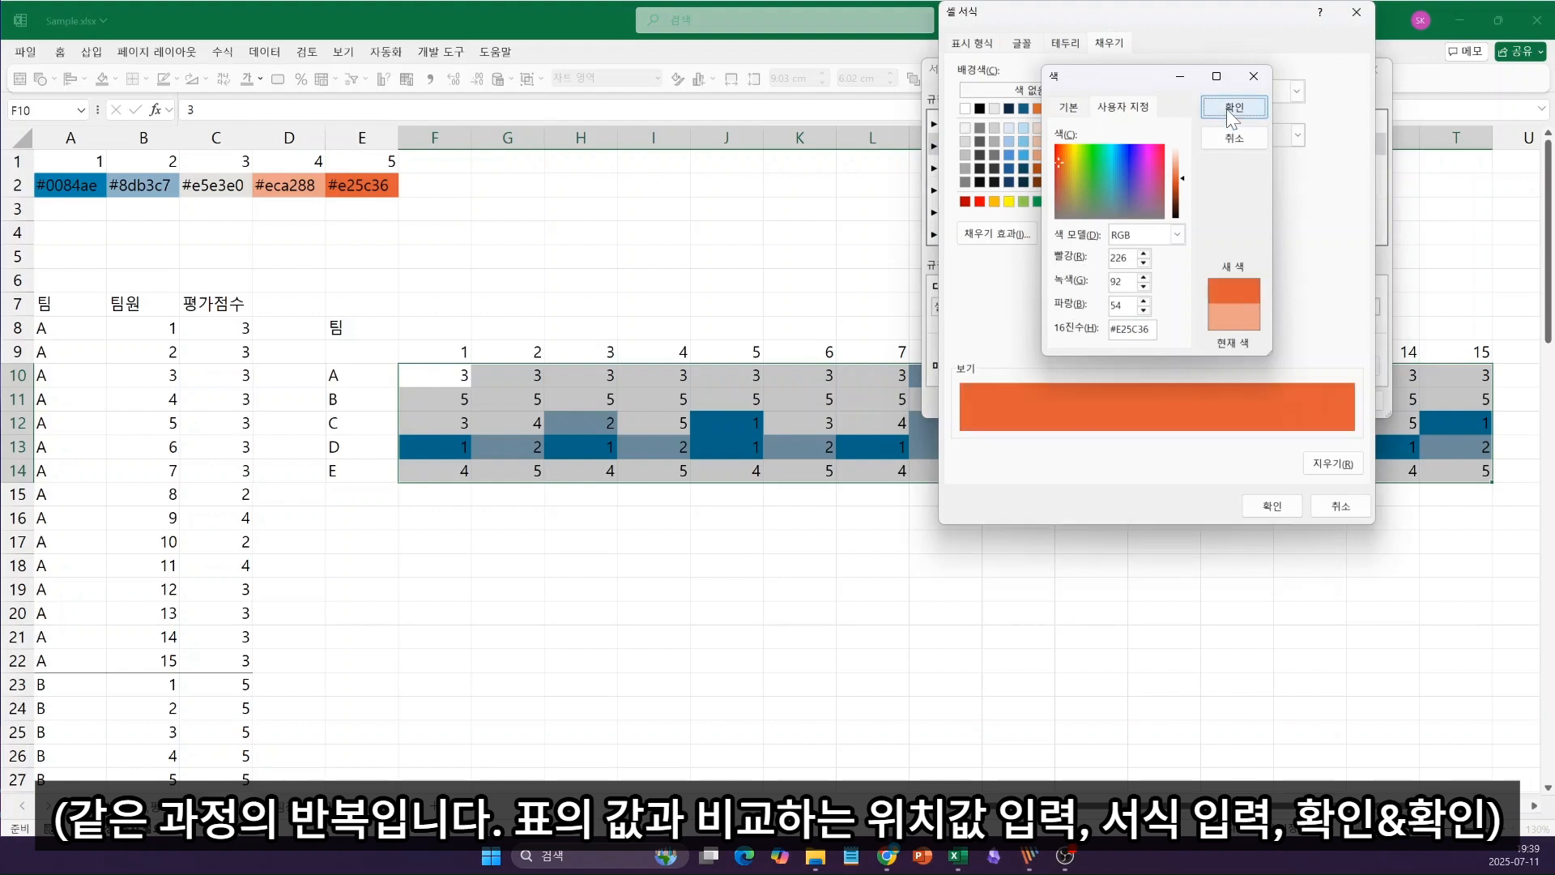
pyautogui.click(1272, 505)
pyautogui.click(1287, 402)
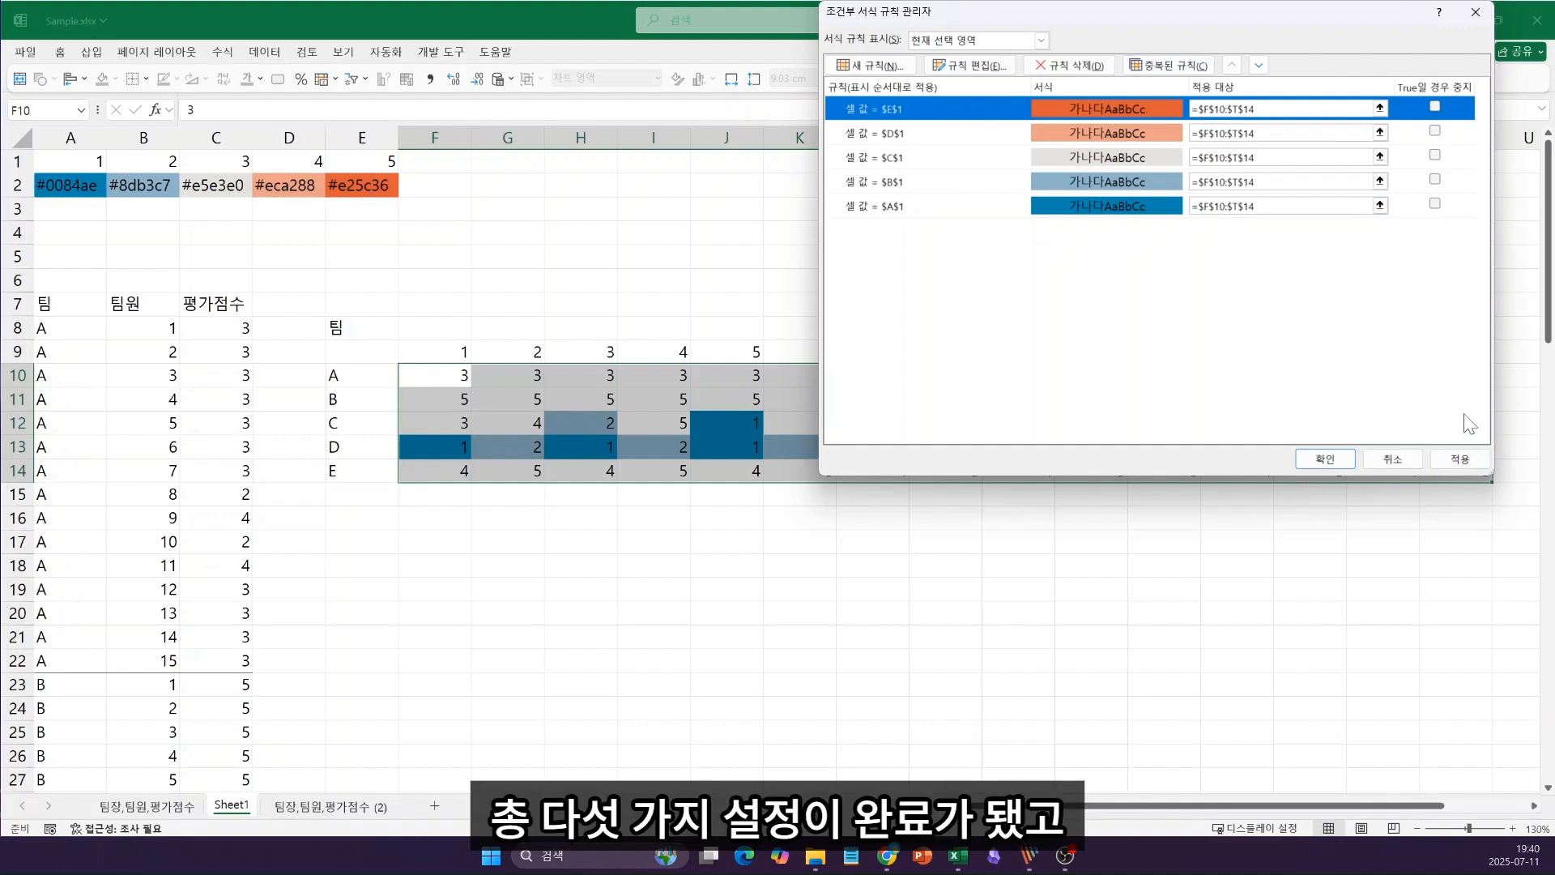
pyautogui.click(1460, 466)
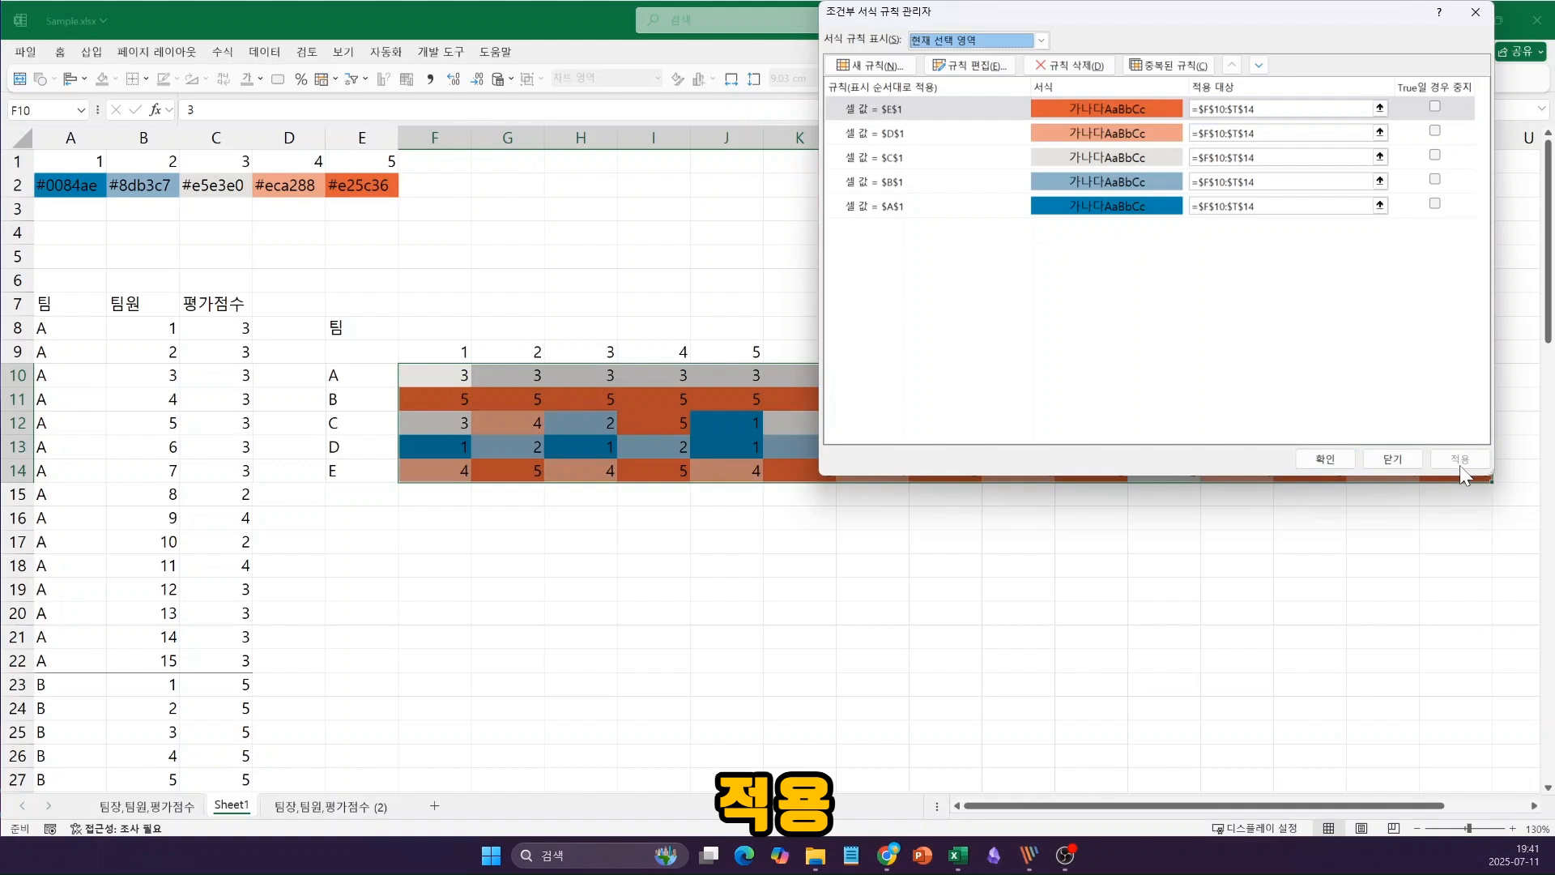
pyautogui.click(1324, 458)
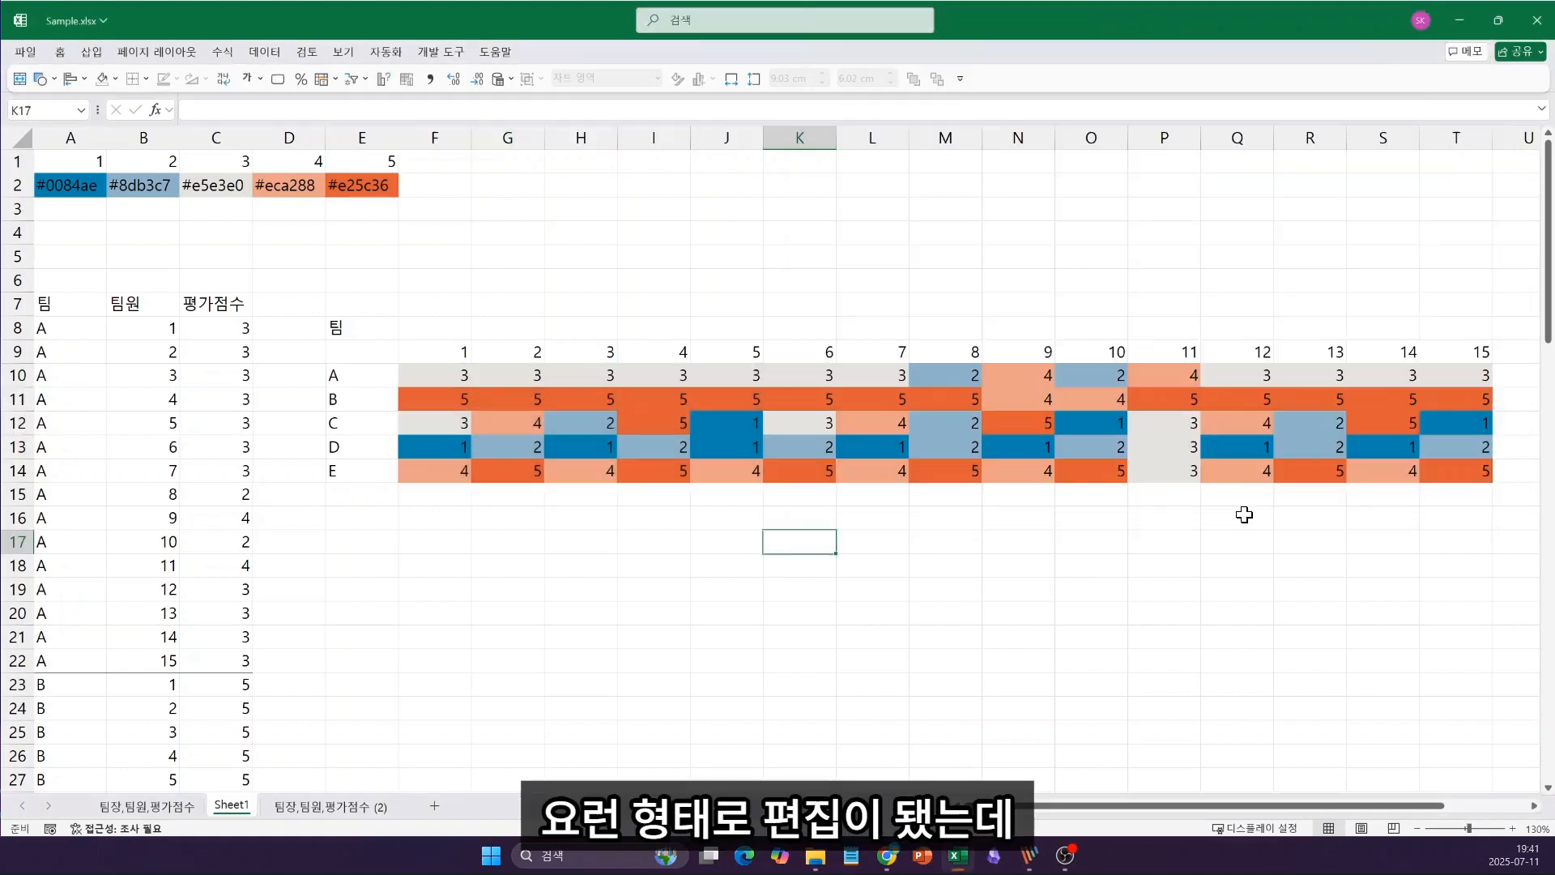
pyautogui.click(1244, 515)
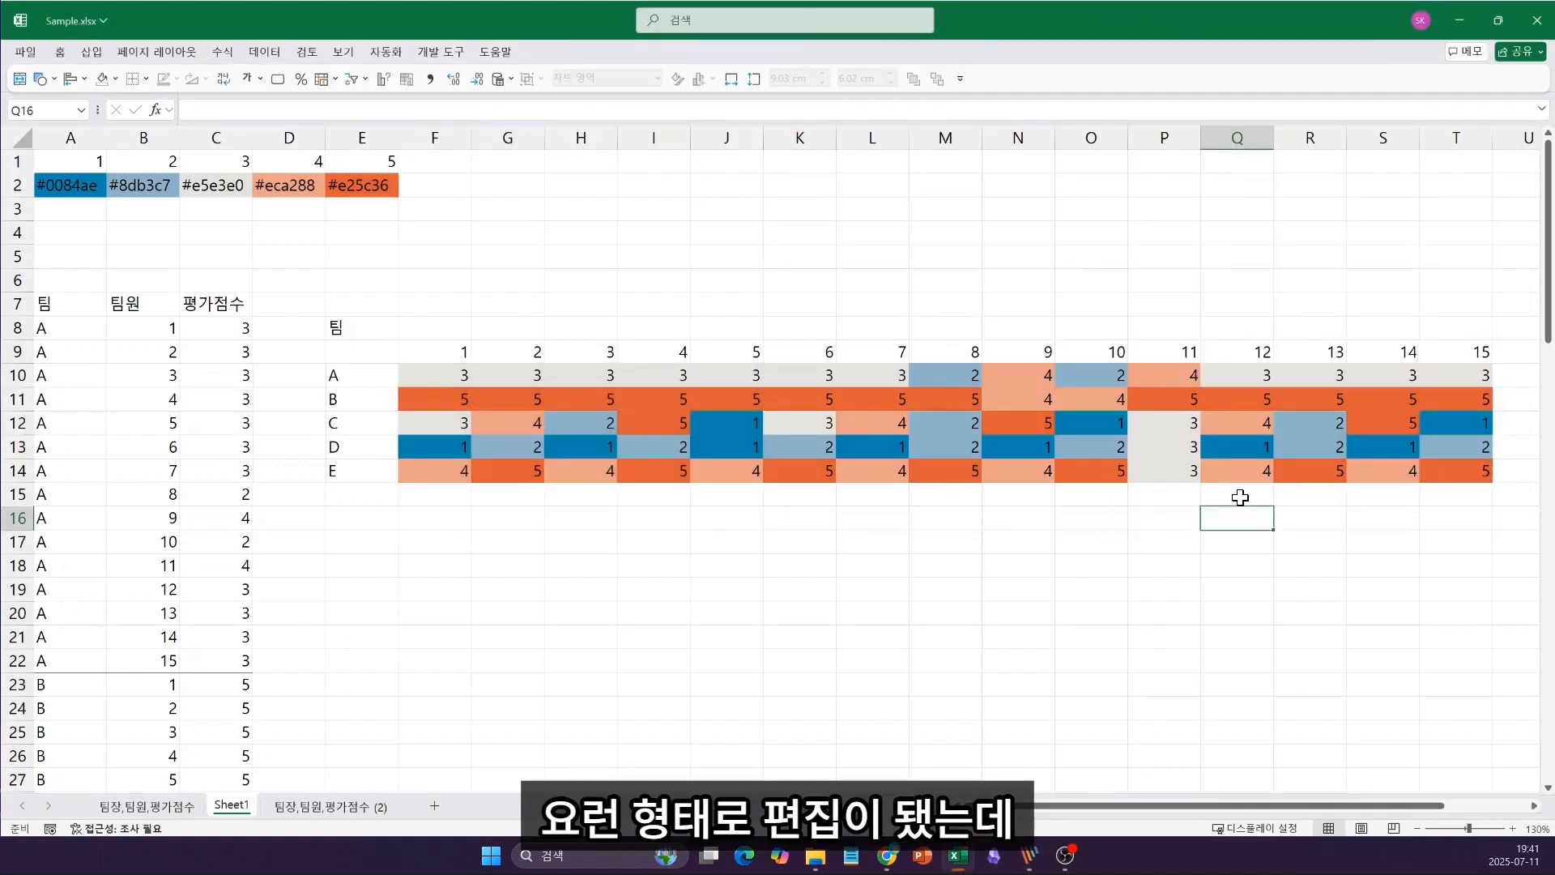
pyautogui.click(845, 536)
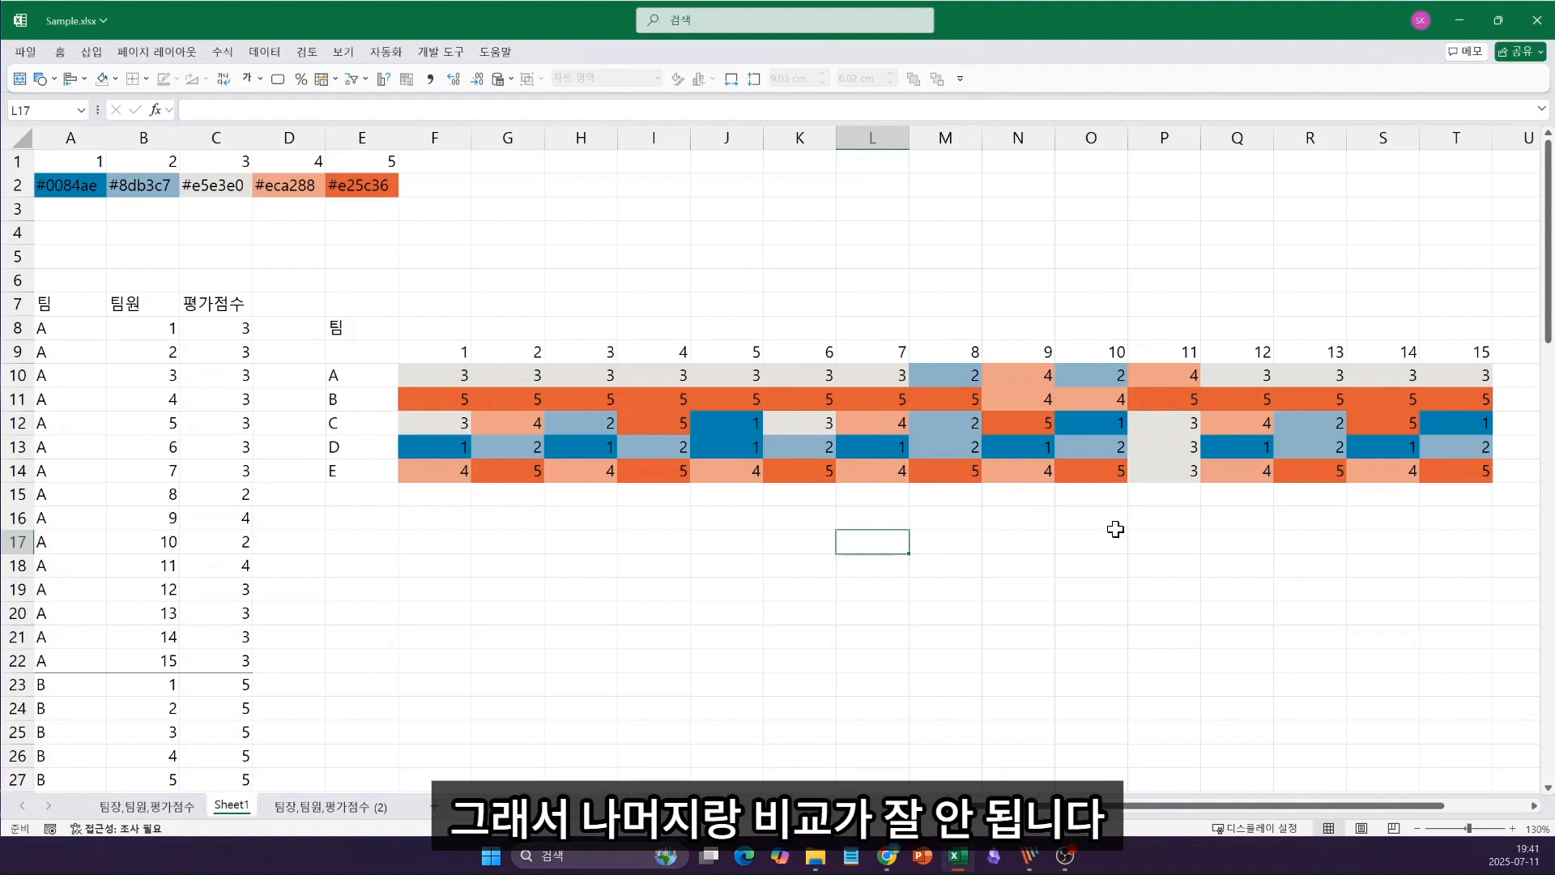
pyautogui.click(772, 595)
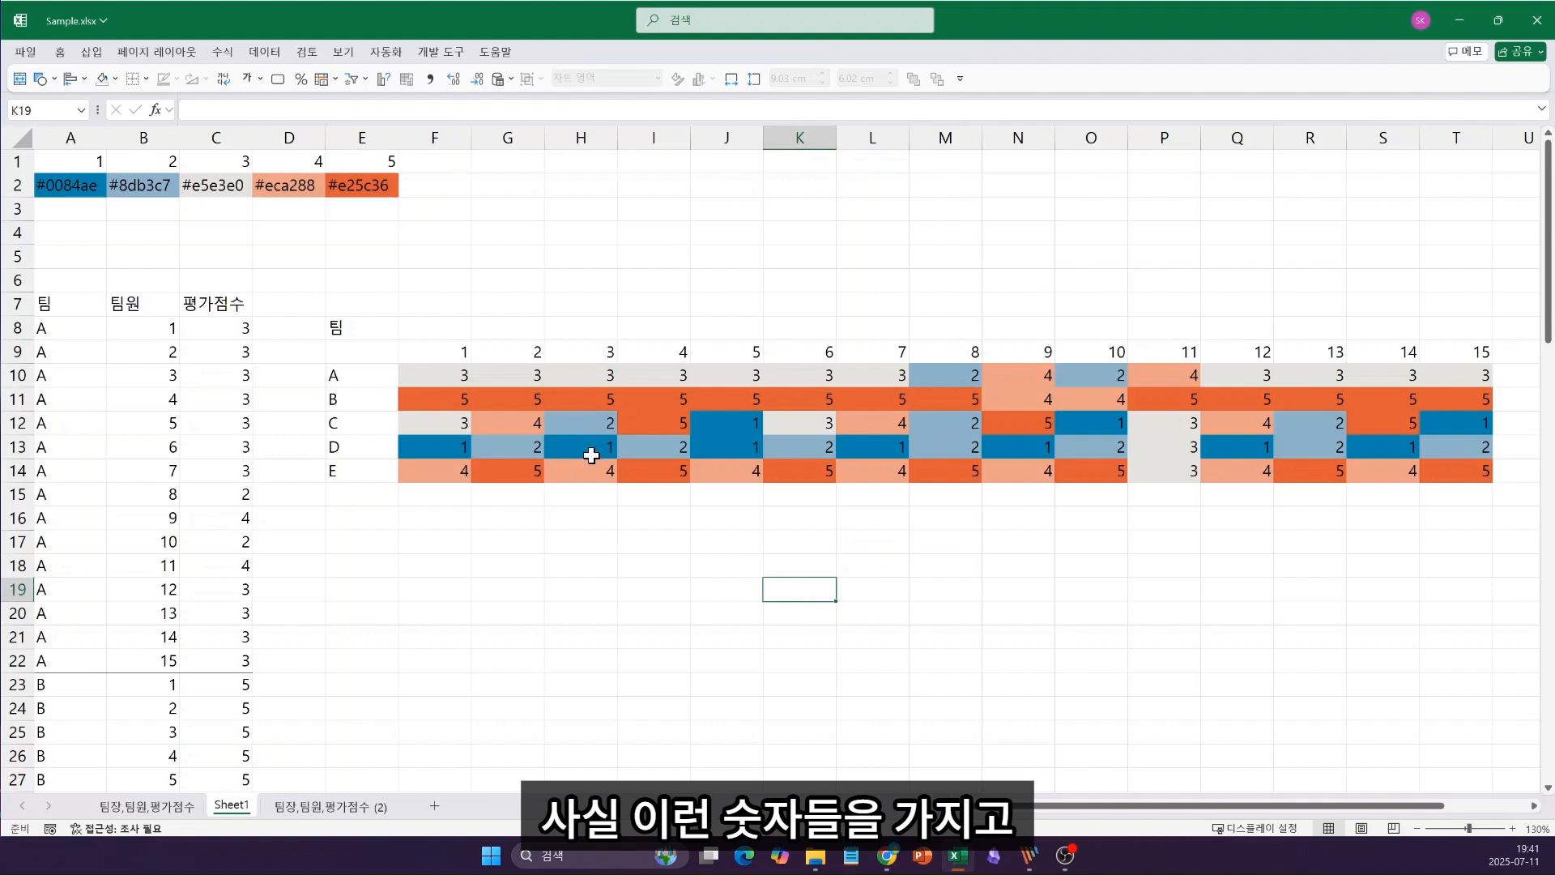
pyautogui.click(491, 585)
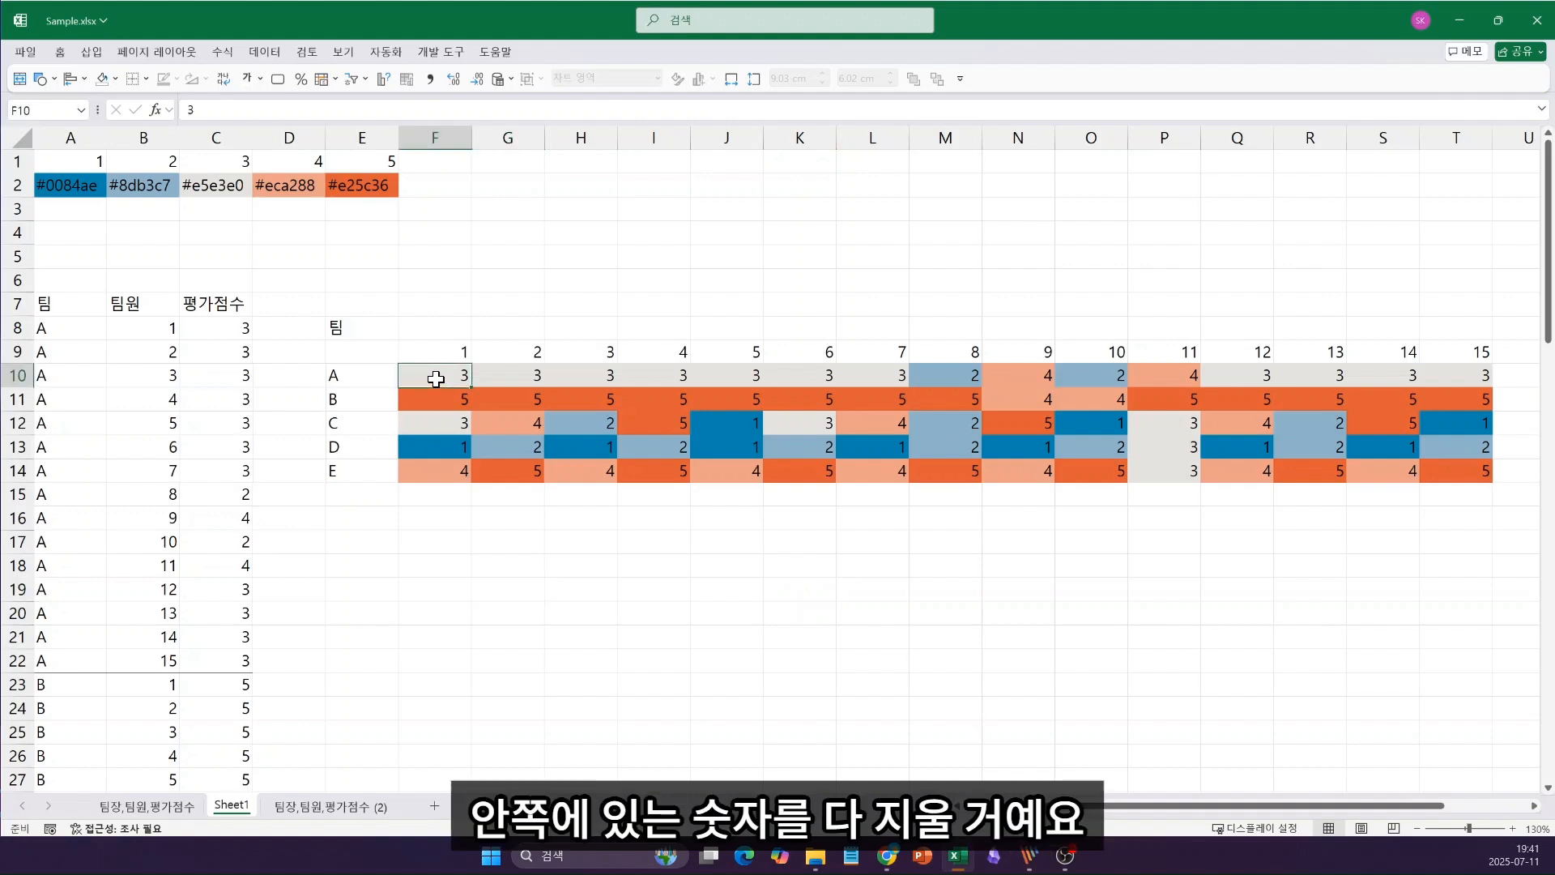
pyautogui.moveTo(434, 383)
pyautogui.mouseDown()
pyautogui.moveTo(1509, 430)
pyautogui.moveTo(1485, 462)
pyautogui.mouseUp()
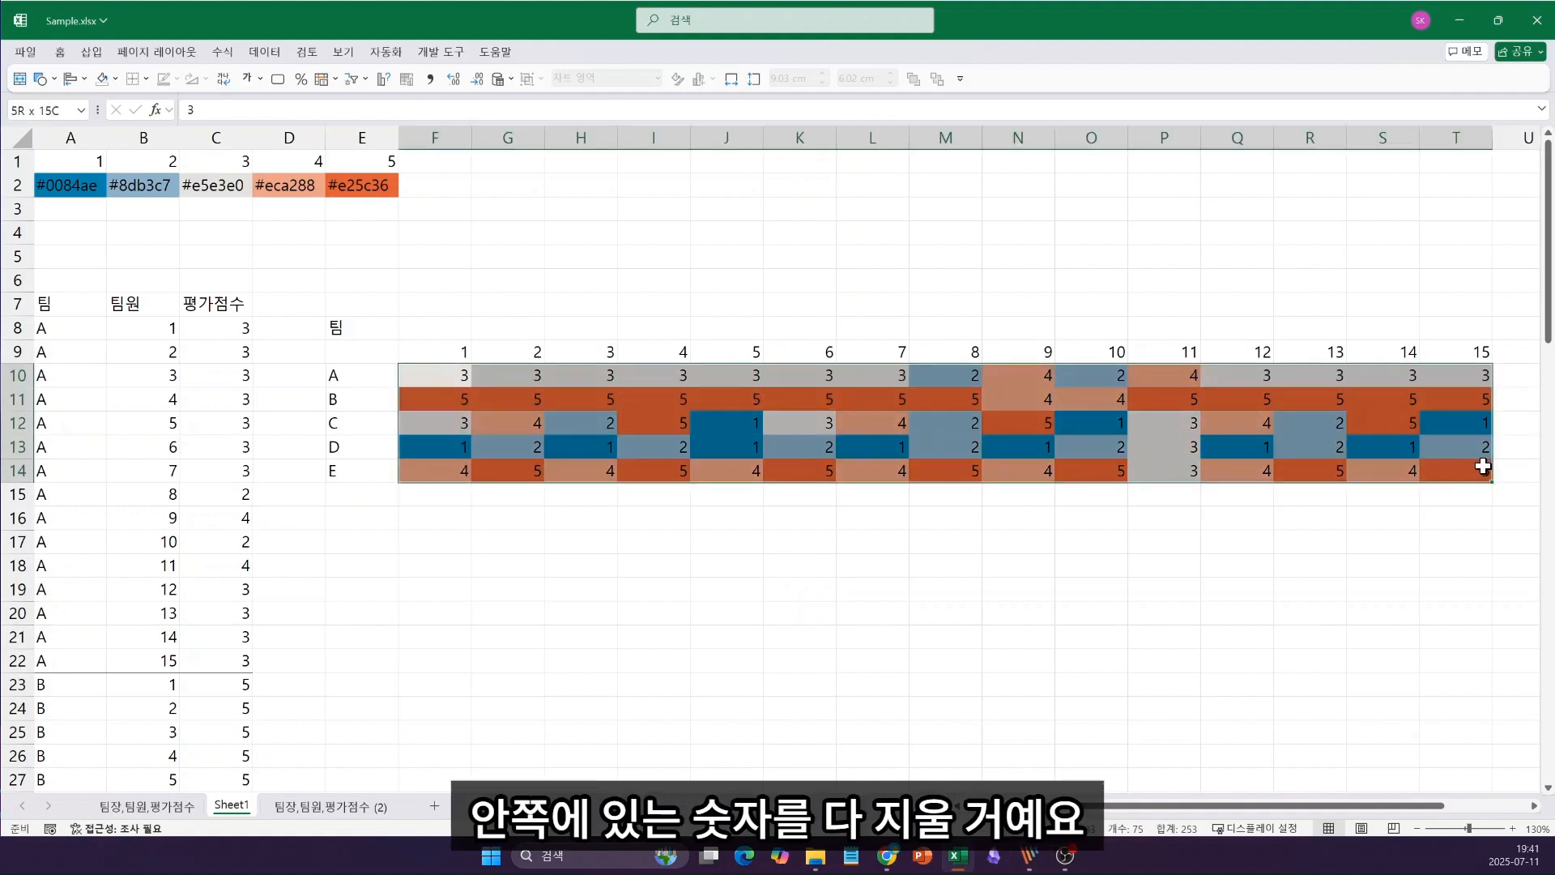
pyautogui.click(636, 561)
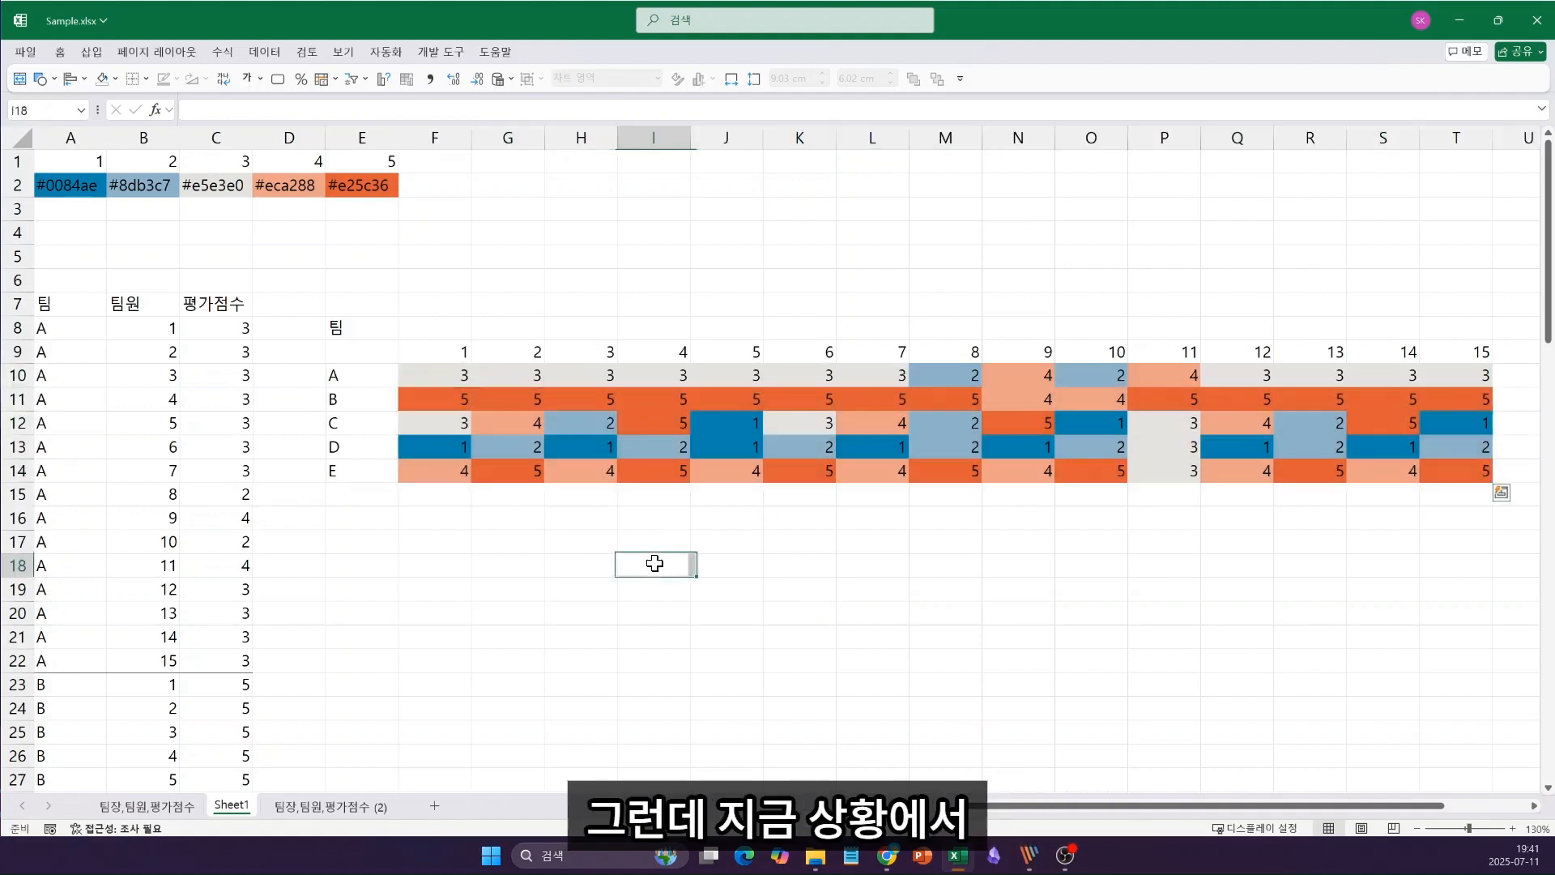
# Step: Delete the score in F10 as a test and undo the deletion
pyautogui.click(450, 377)
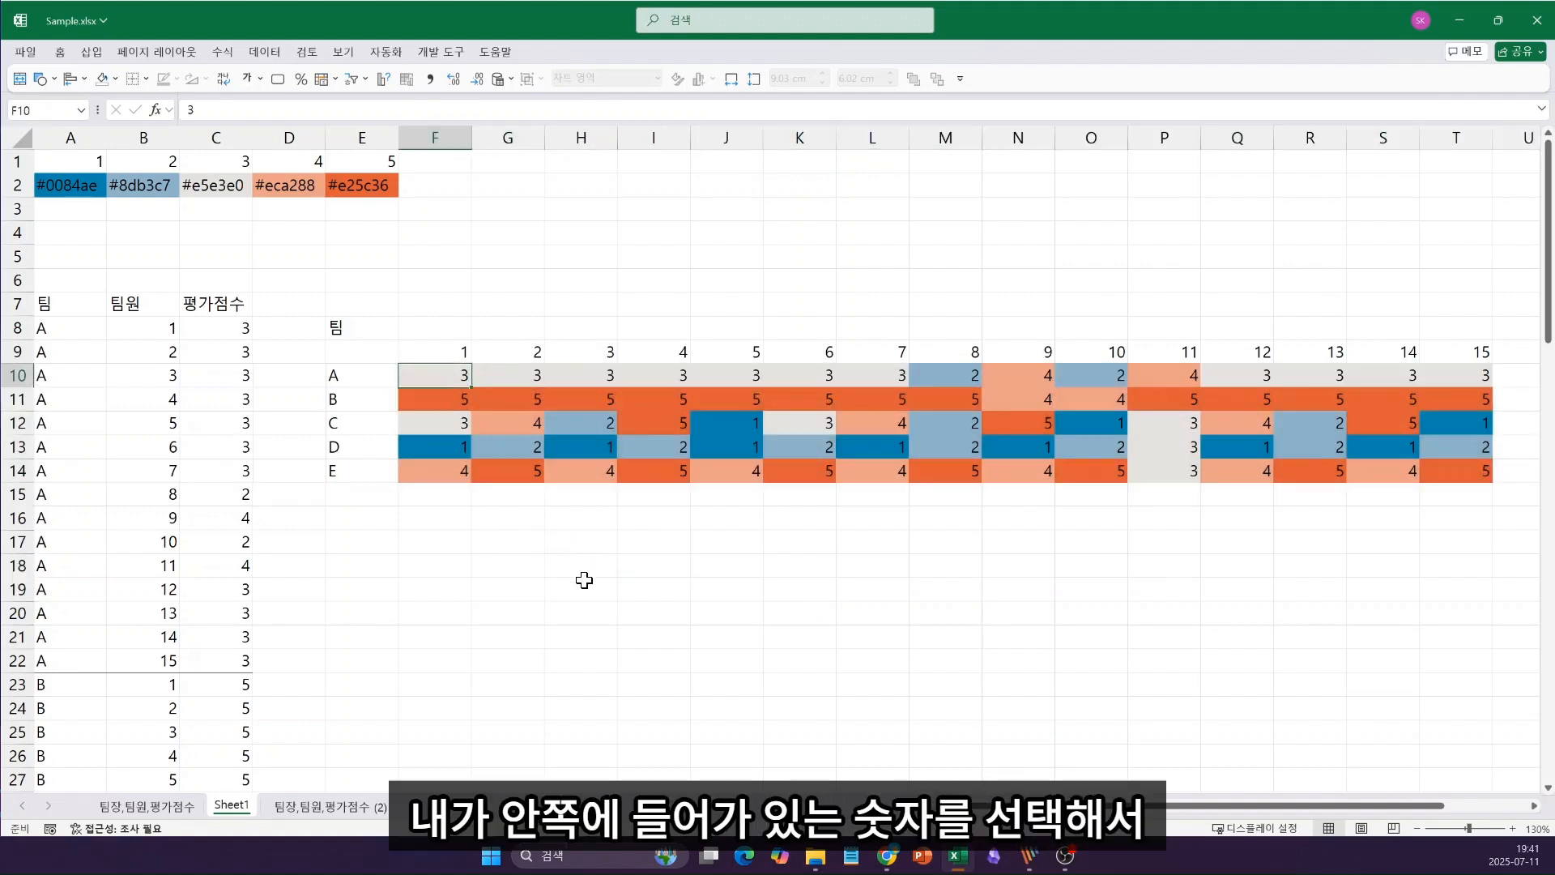
pyautogui.press('Delete')
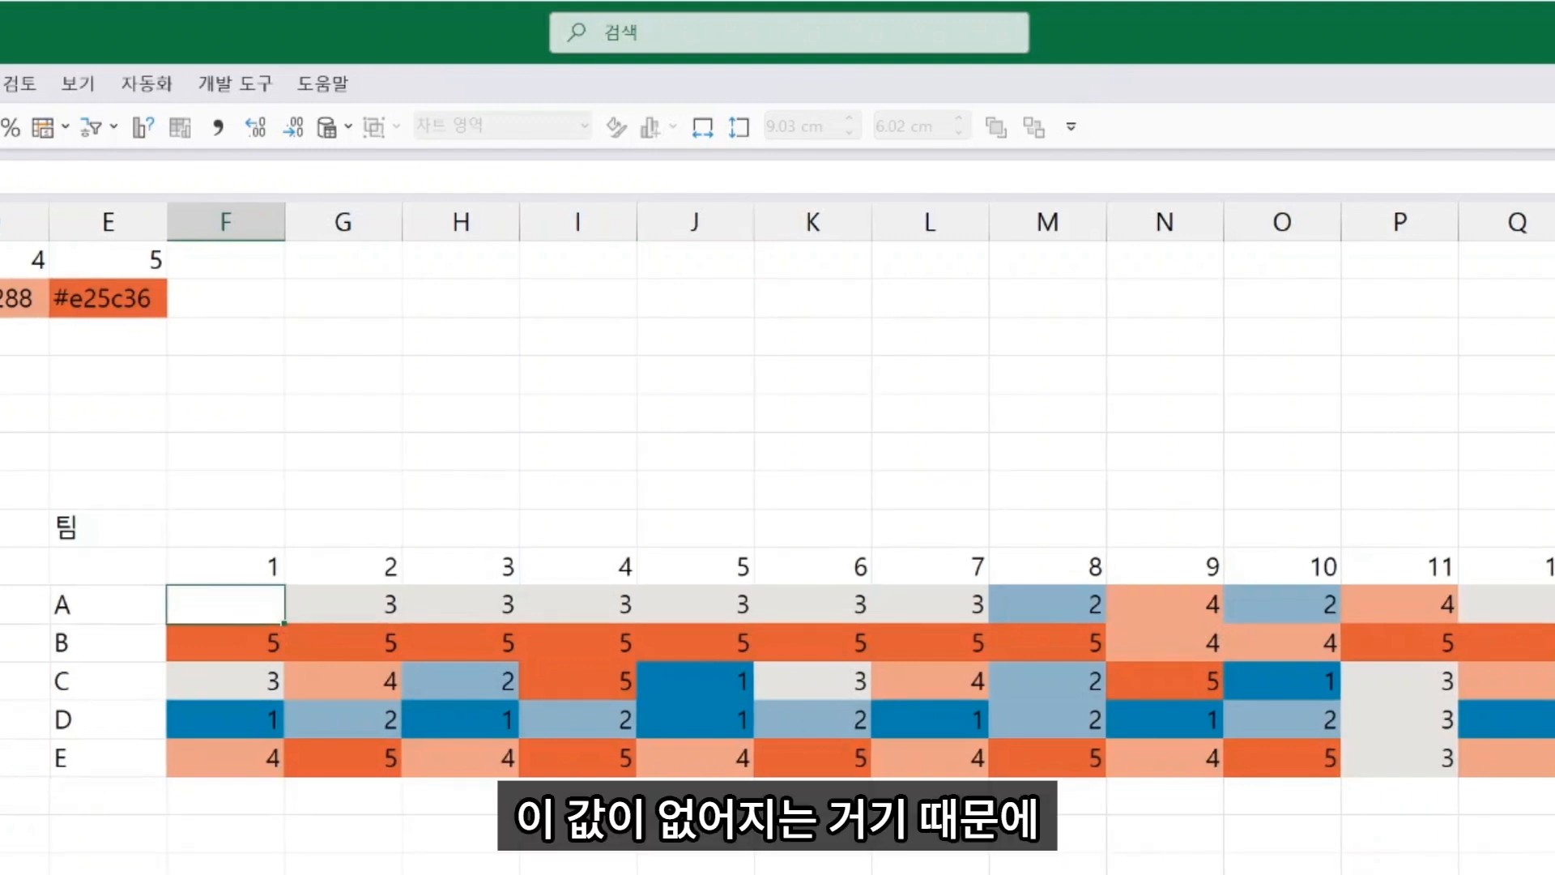
pyautogui.hotkey('ctrl', 'z')
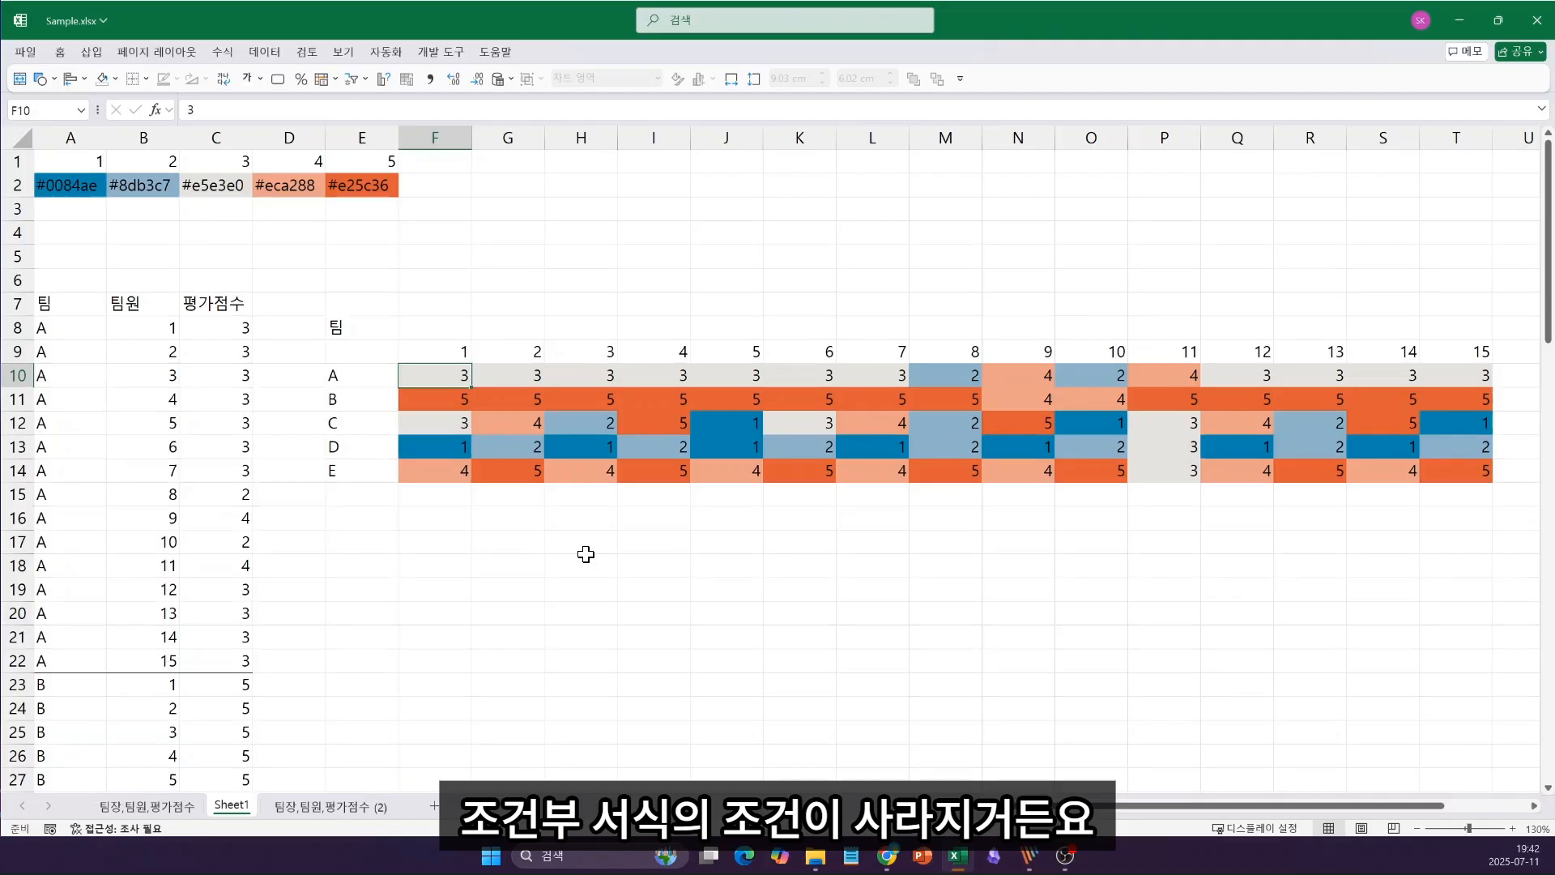
# Step: Hide the numbers in the score table F10:T14 with the custom number format ;;;
pyautogui.moveTo(443, 382); pyautogui.dragTo(1431, 462)
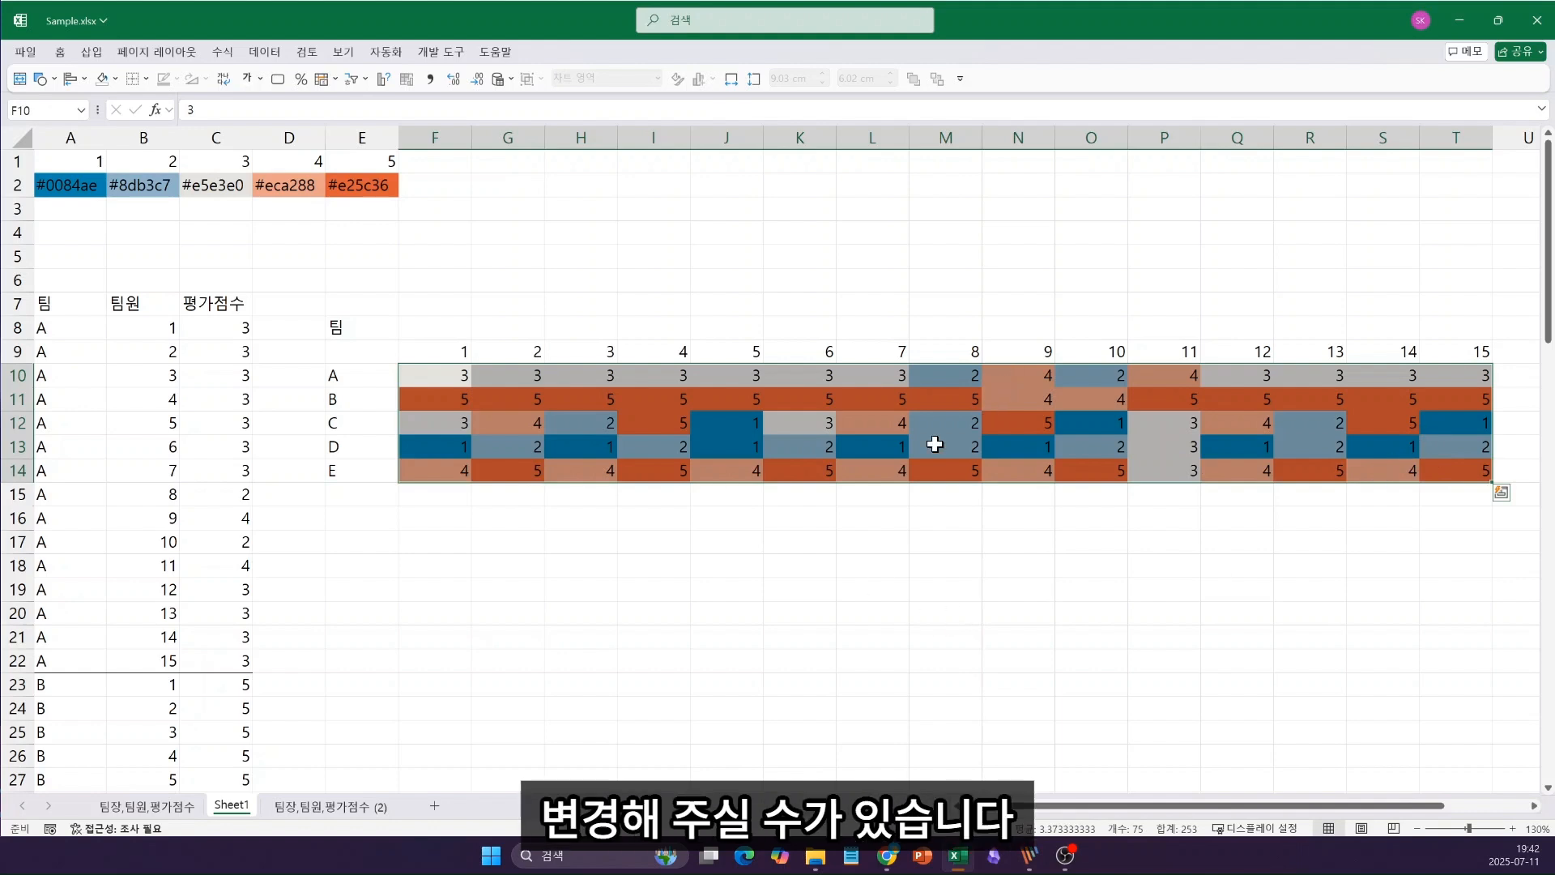
pyautogui.rightClick(462, 384)
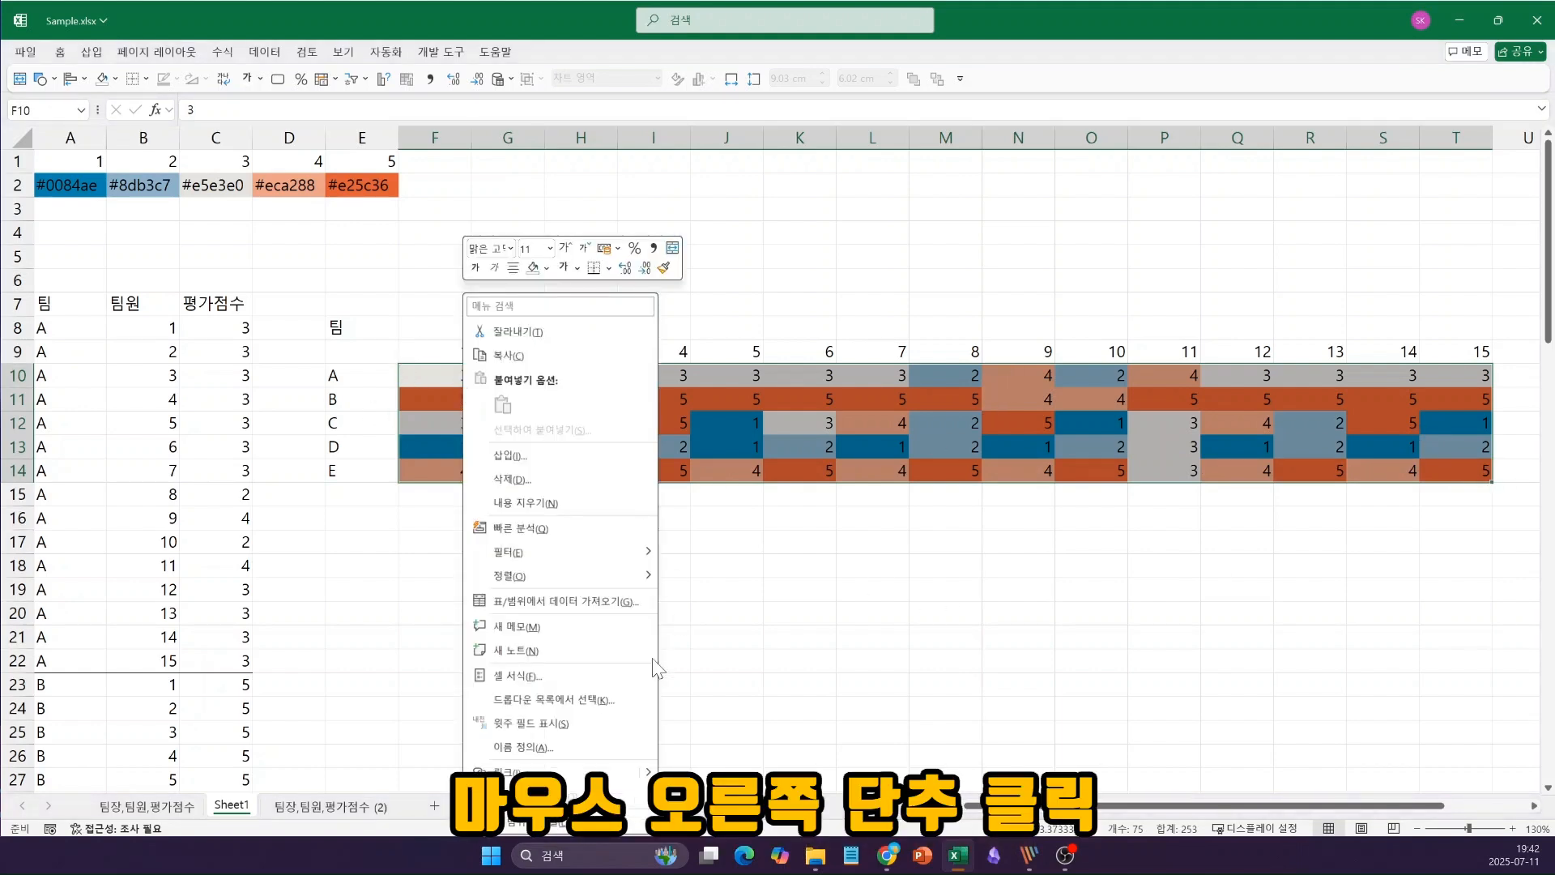
pyautogui.click(586, 674)
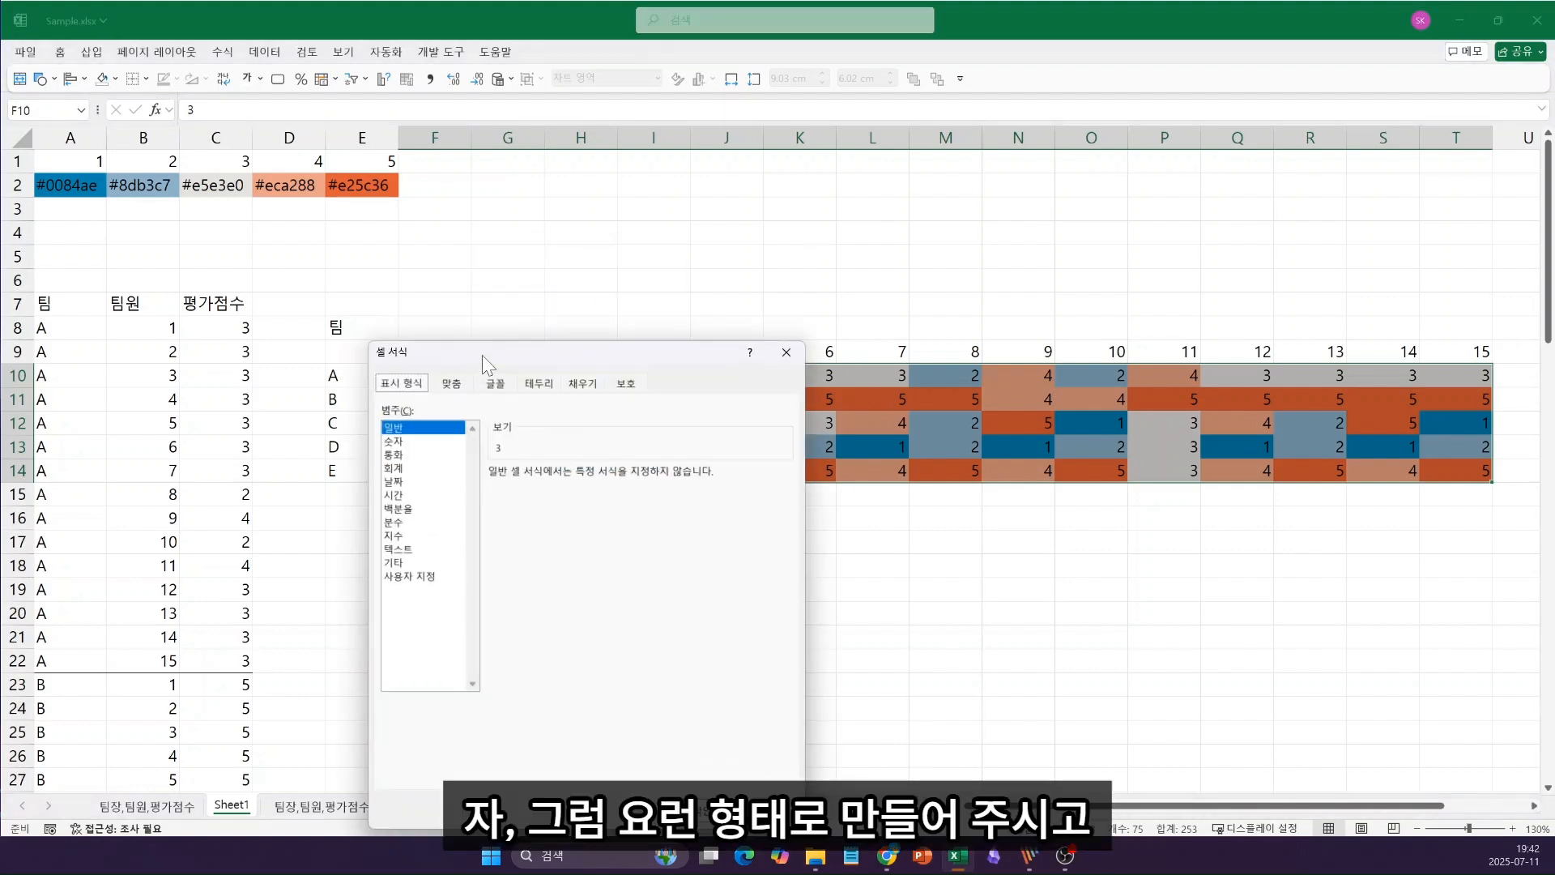
pyautogui.moveTo(483, 353); pyautogui.dragTo(907, 93)
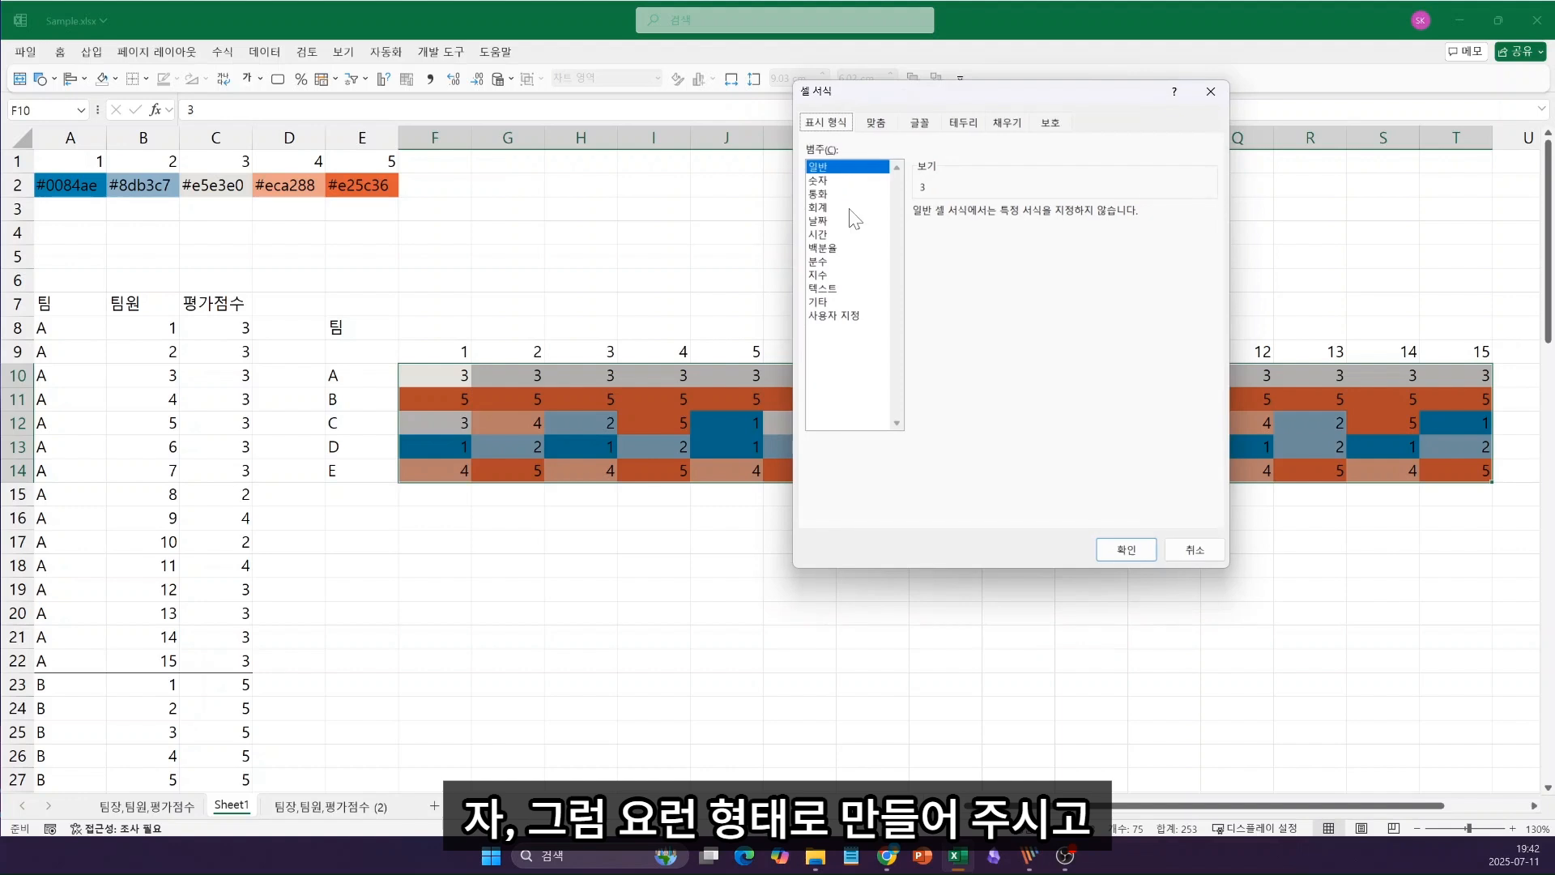
pyautogui.click(838, 318)
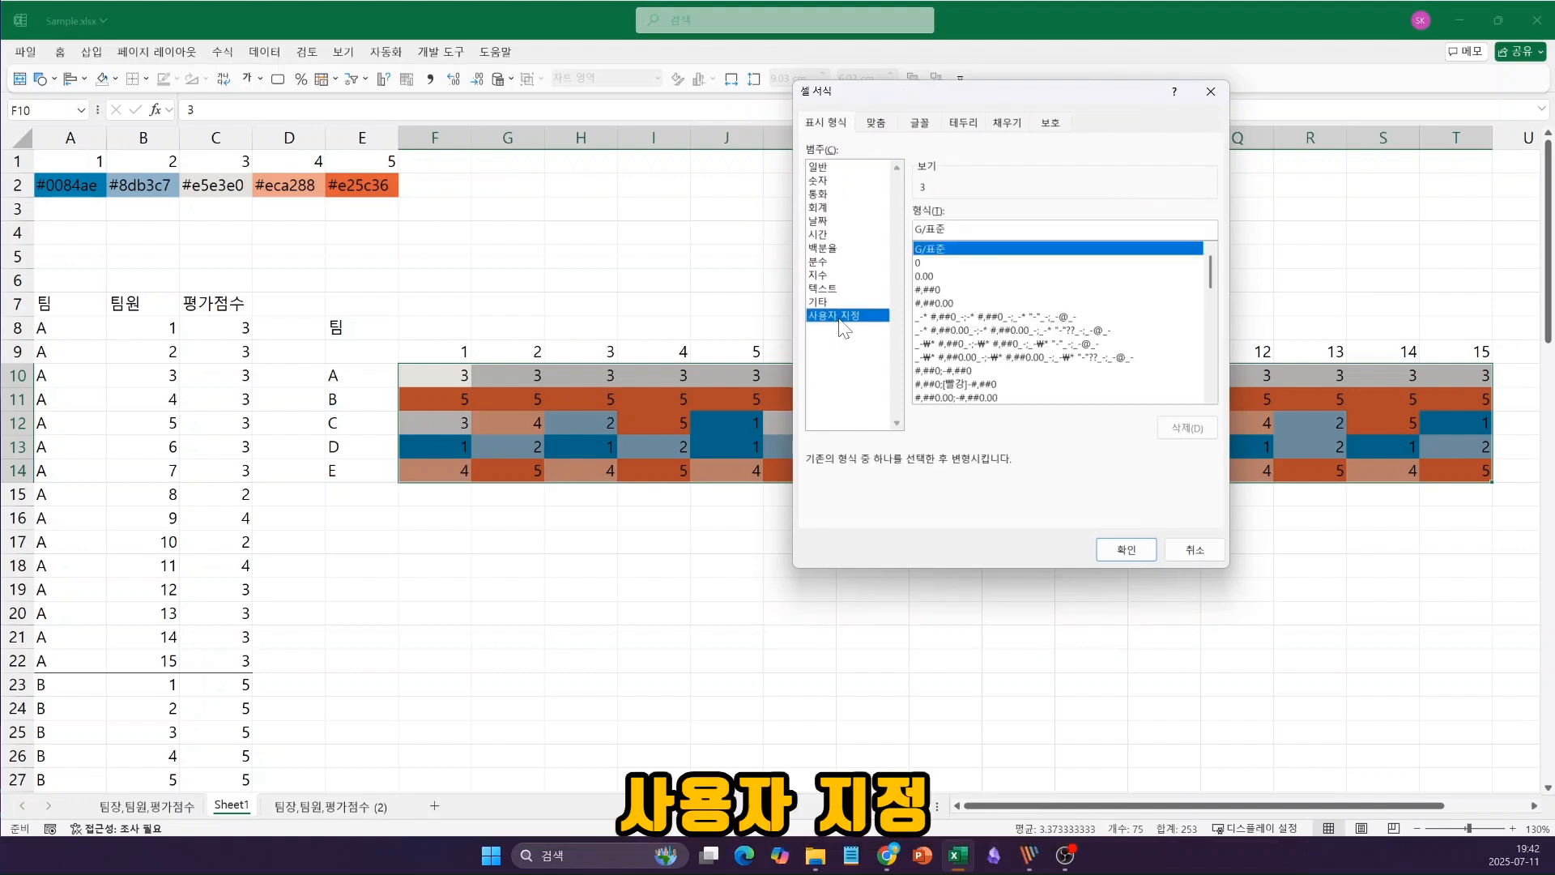
pyautogui.moveTo(954, 230); pyautogui.dragTo(886, 233)
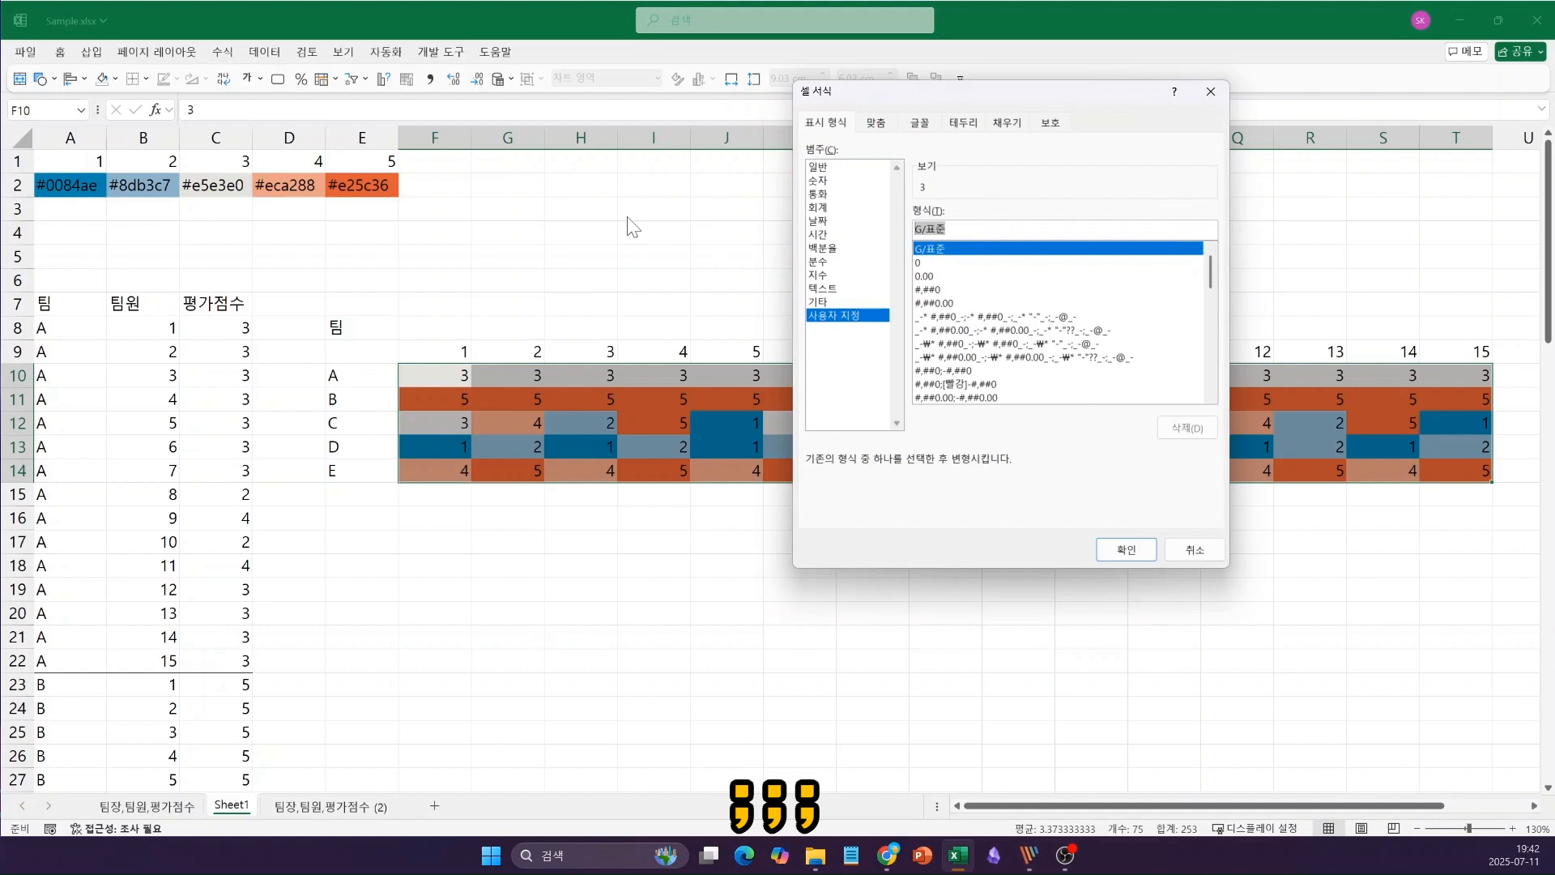
pyautogui.write(';;;')
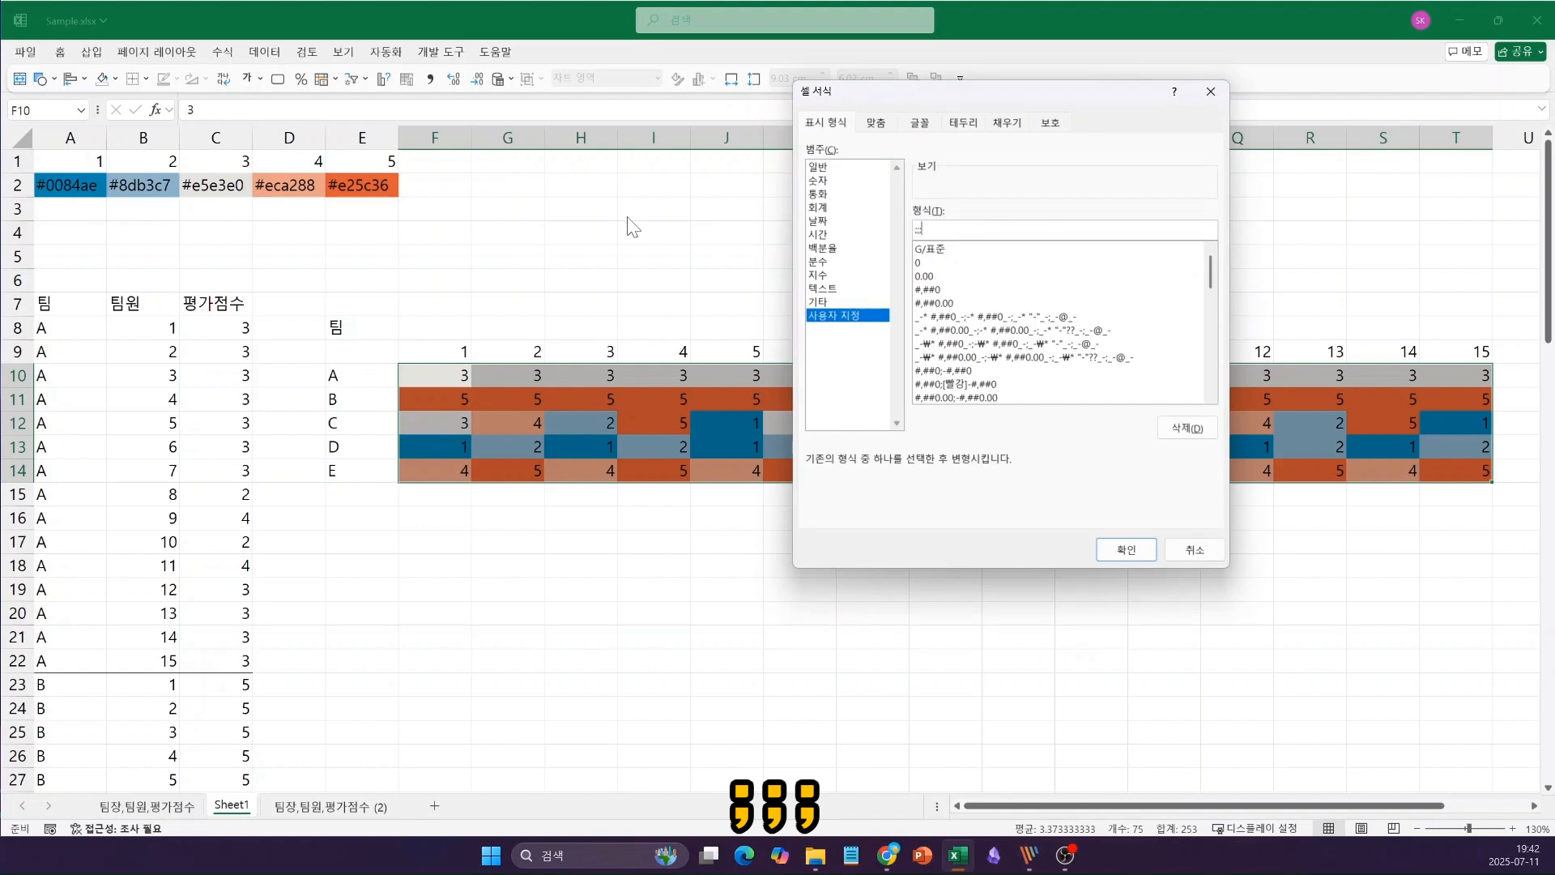
pyautogui.click(1143, 546)
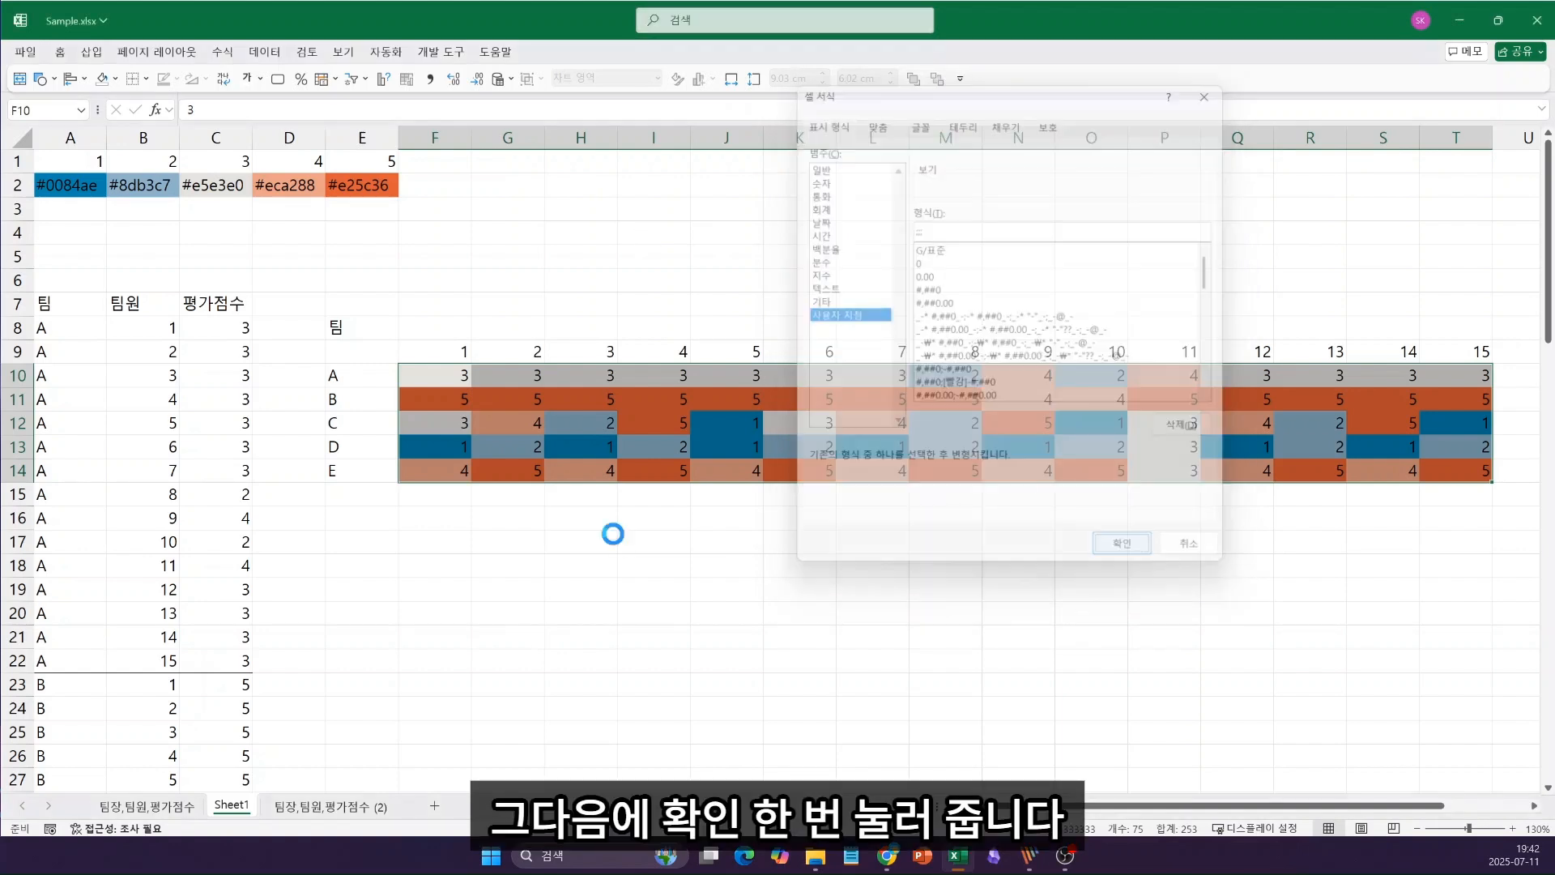
pyautogui.click(684, 515)
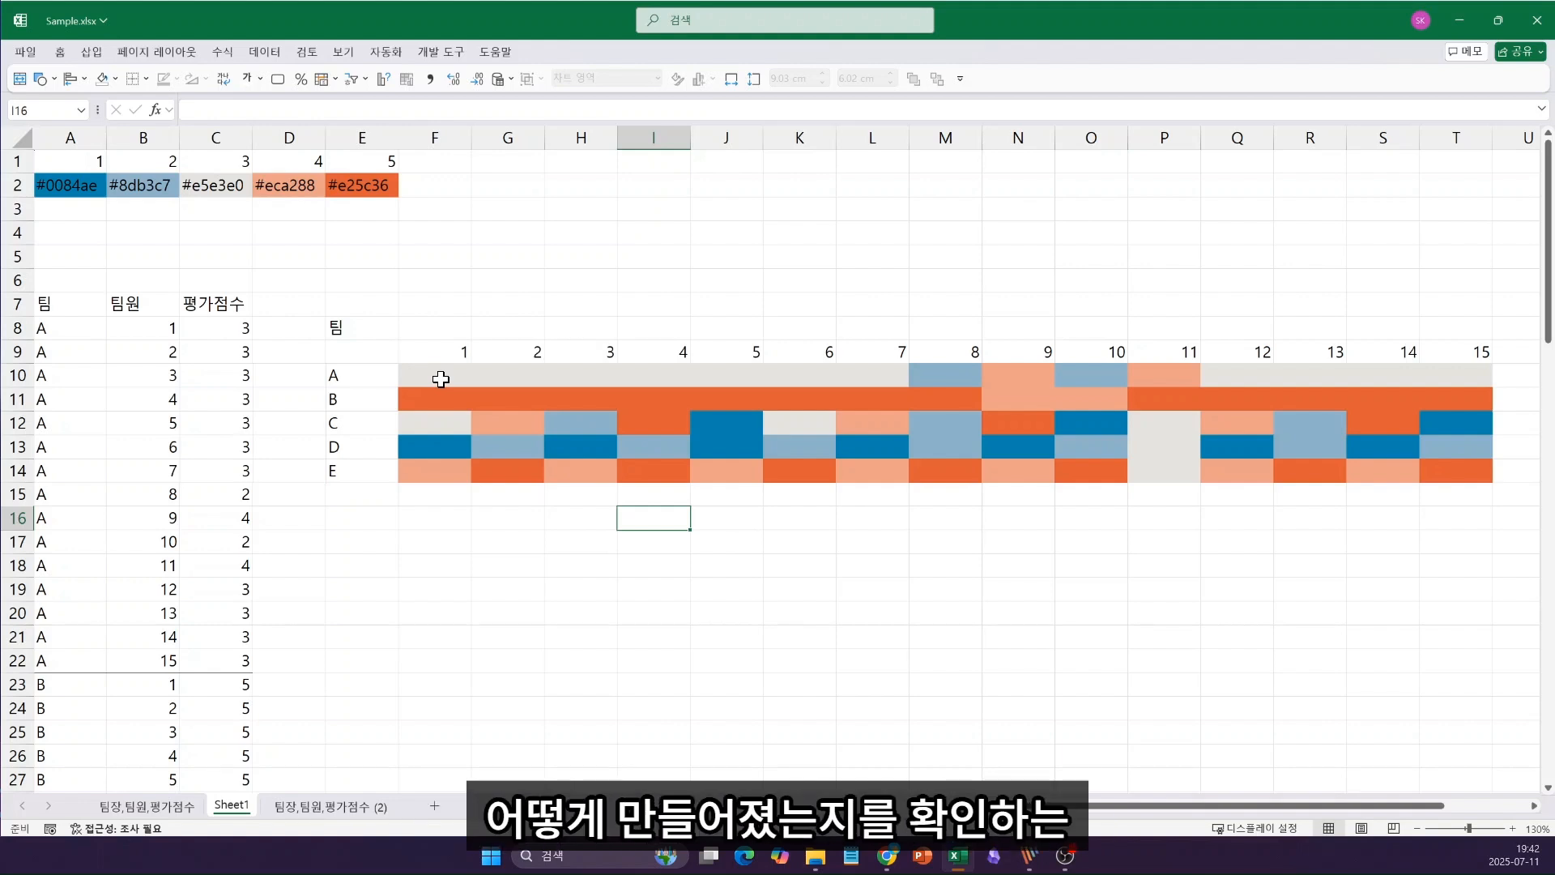
# Step: Apply all borders in white to the heatmap range F10:T14
pyautogui.click(453, 563)
pyautogui.moveTo(461, 380); pyautogui.dragTo(1424, 468)
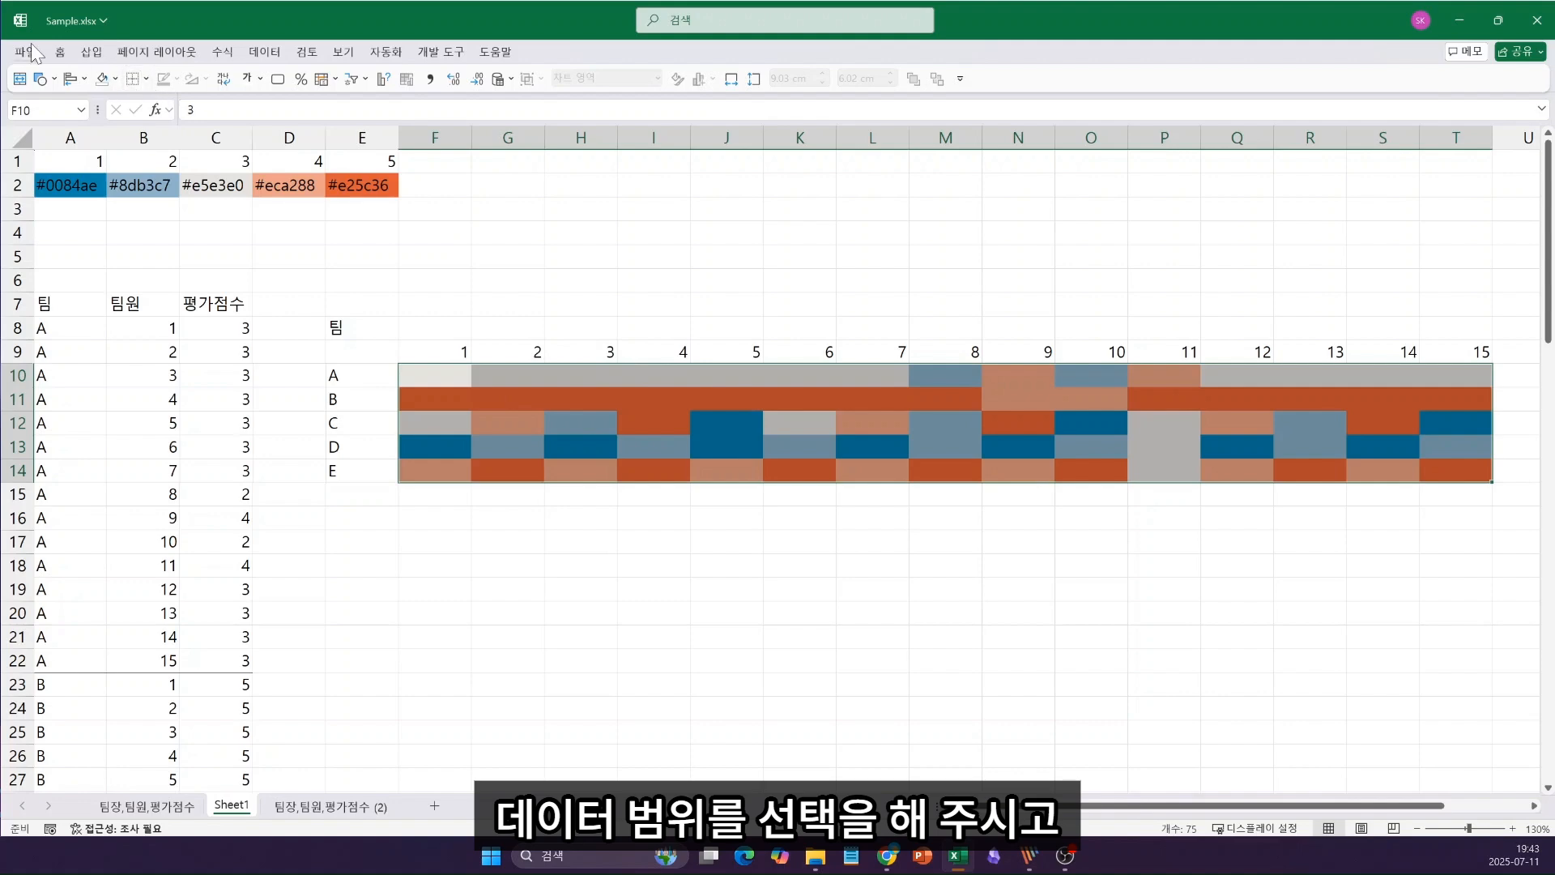
pyautogui.click(60, 51)
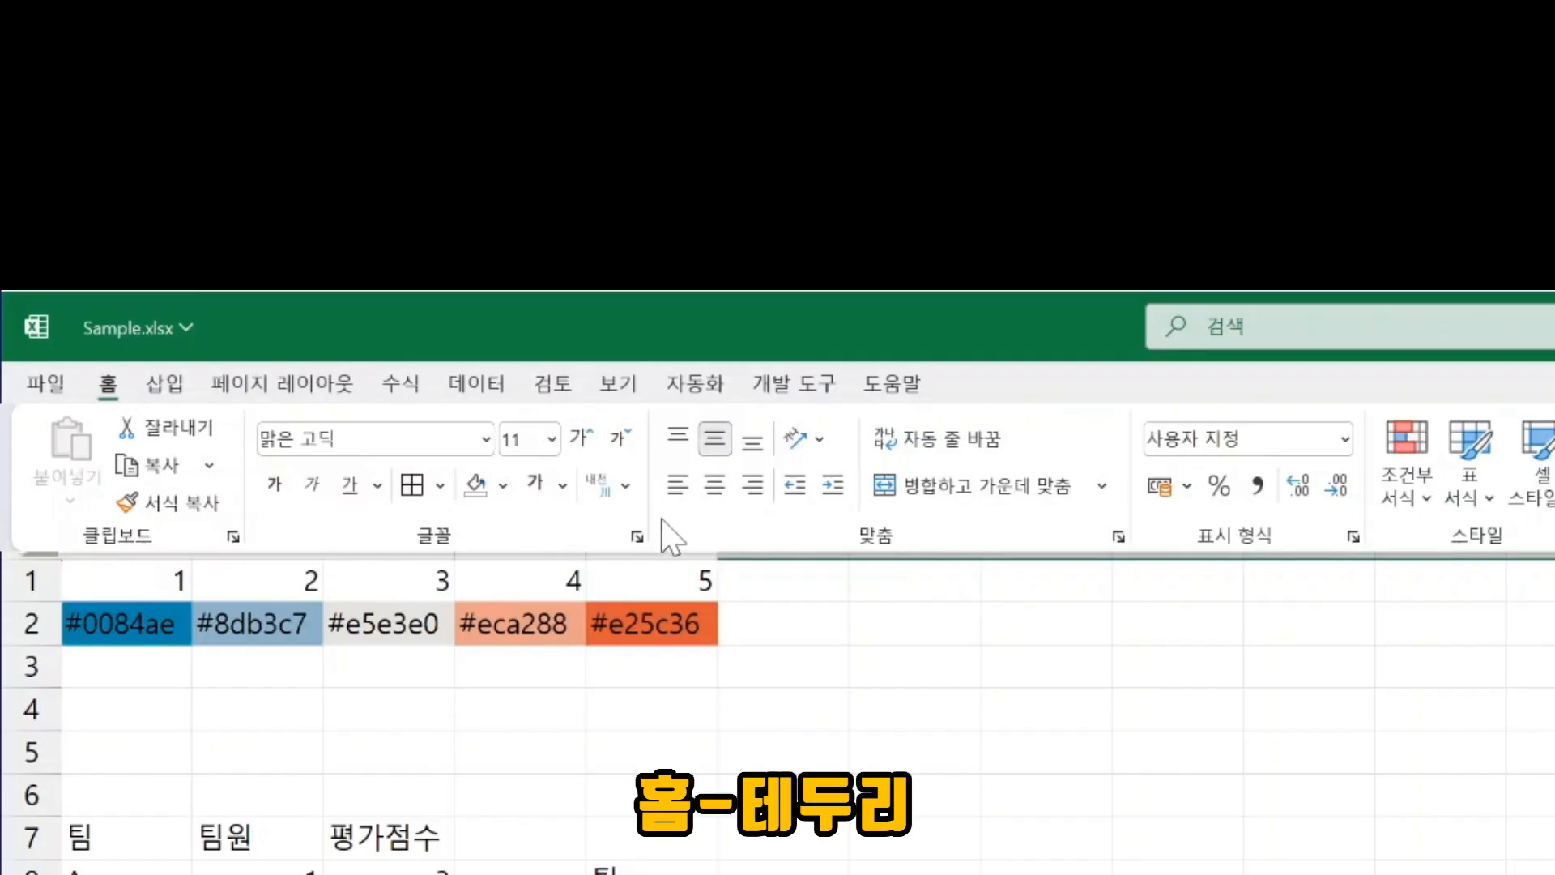
pyautogui.click(440, 485)
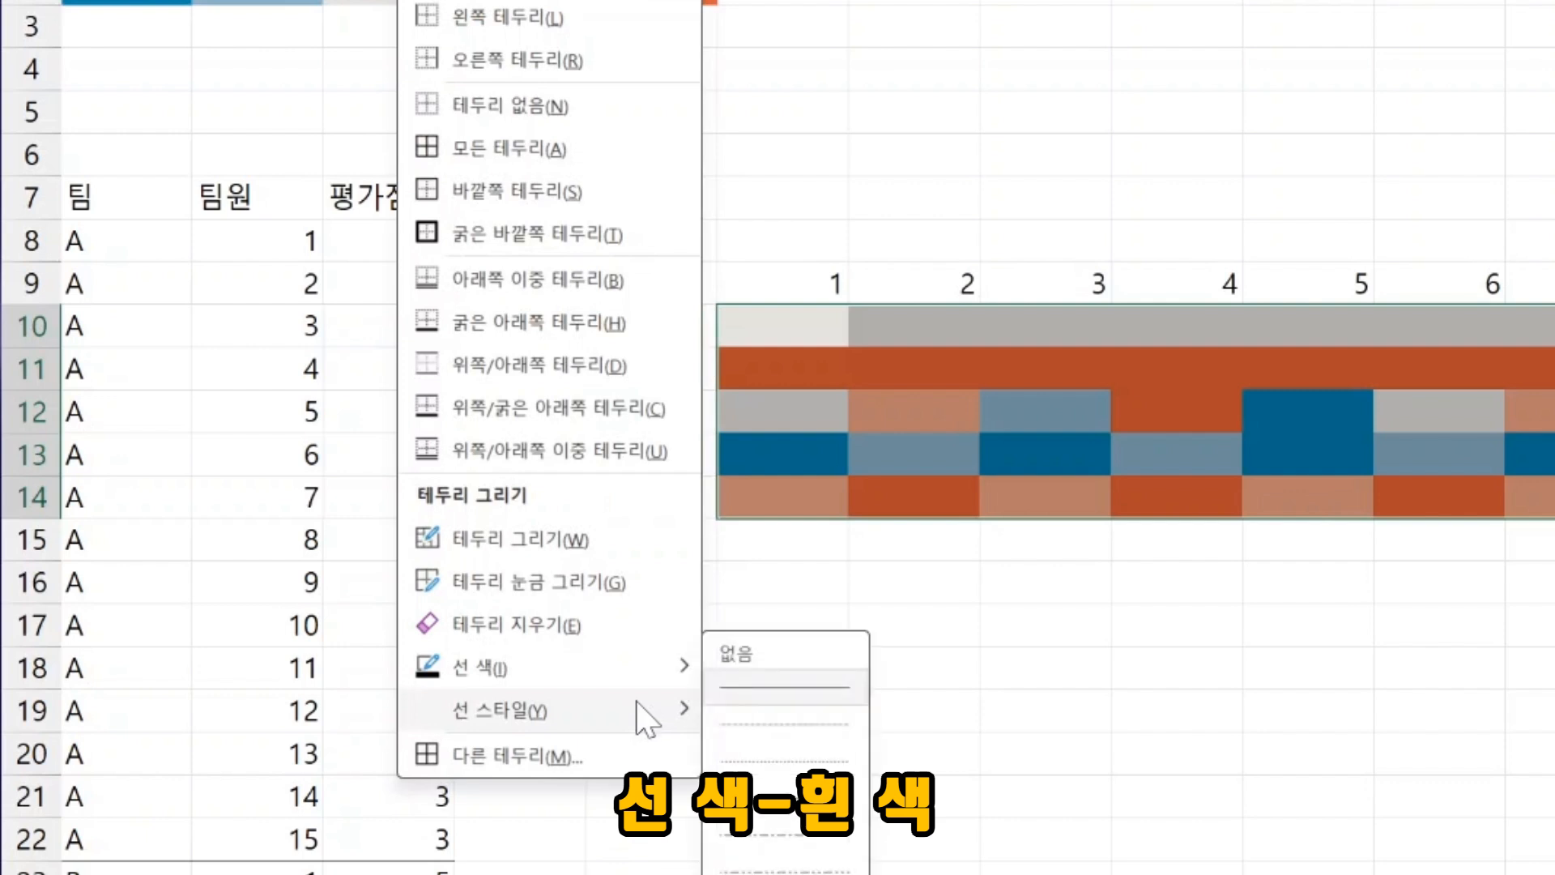
pyautogui.moveTo(681, 662)
pyautogui.click(723, 680)
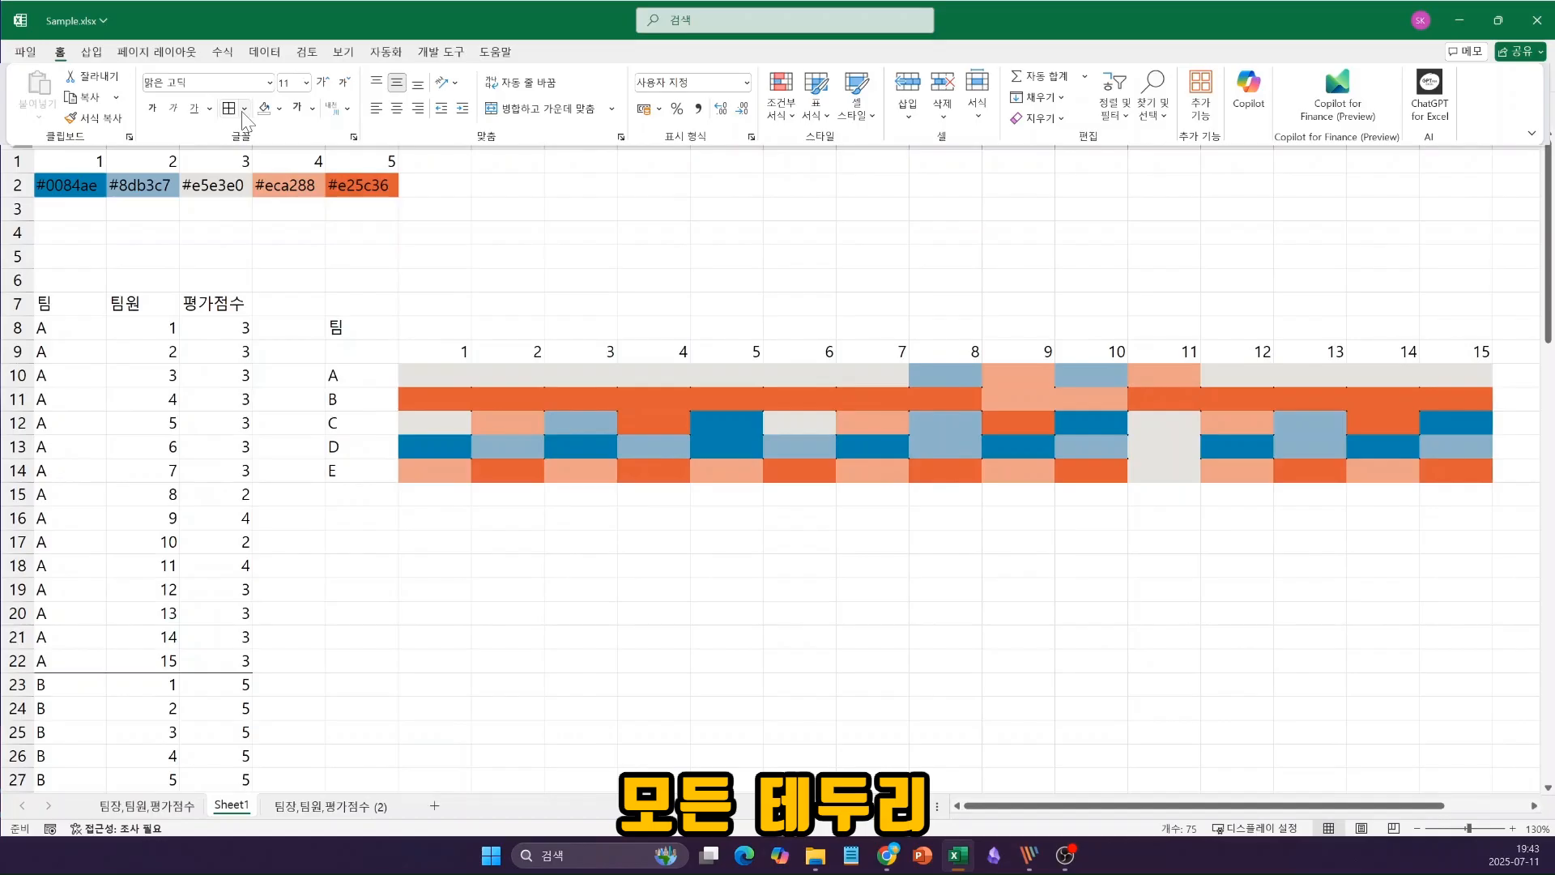
pyautogui.click(244, 108)
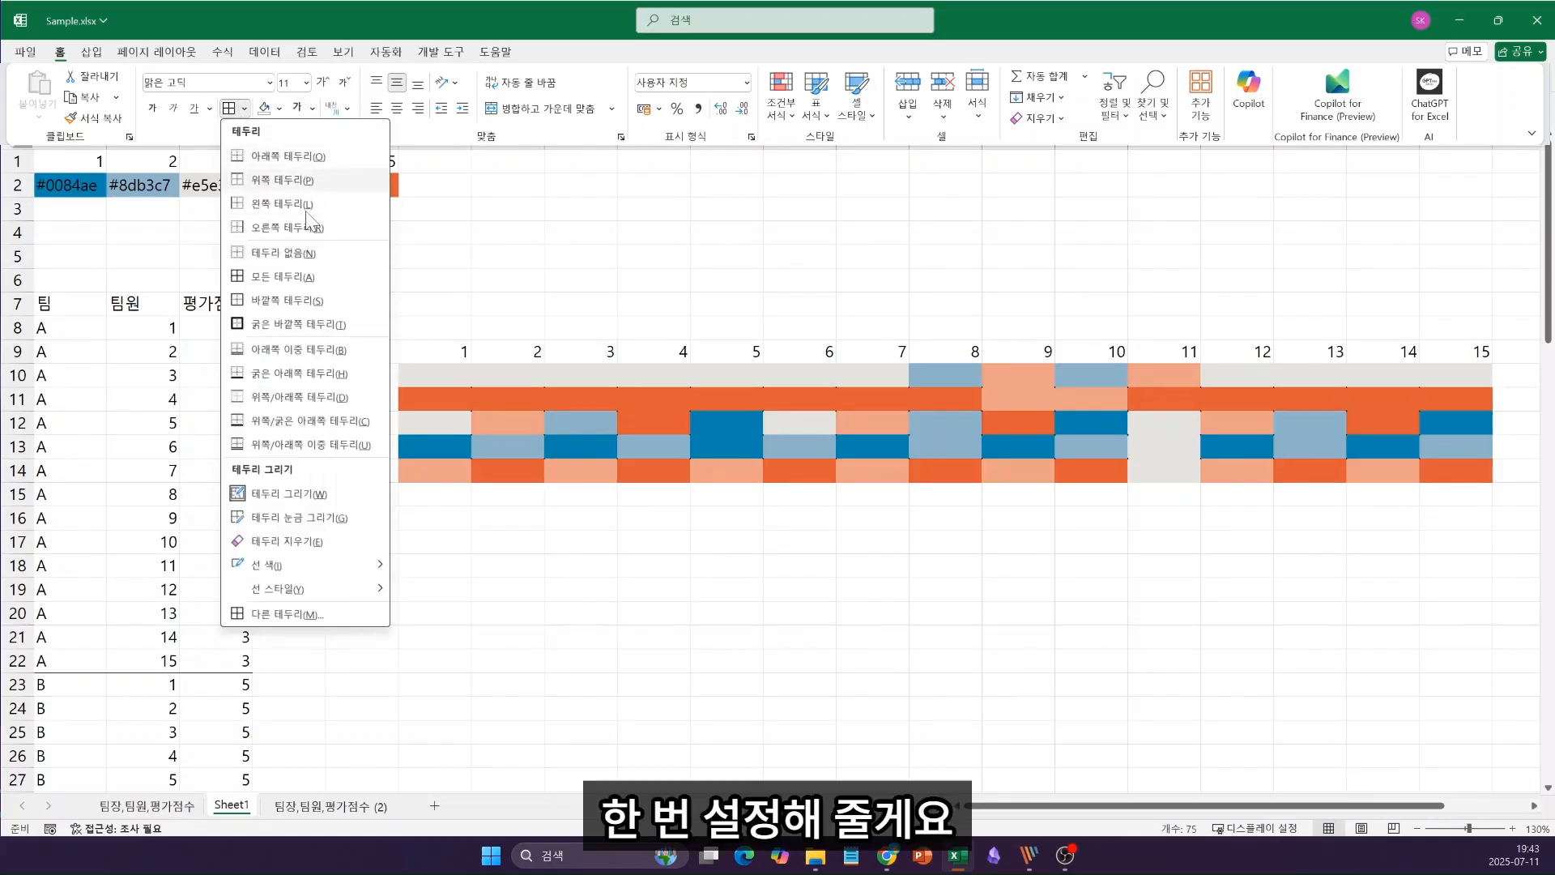
pyautogui.click(337, 253)
pyautogui.click(916, 559)
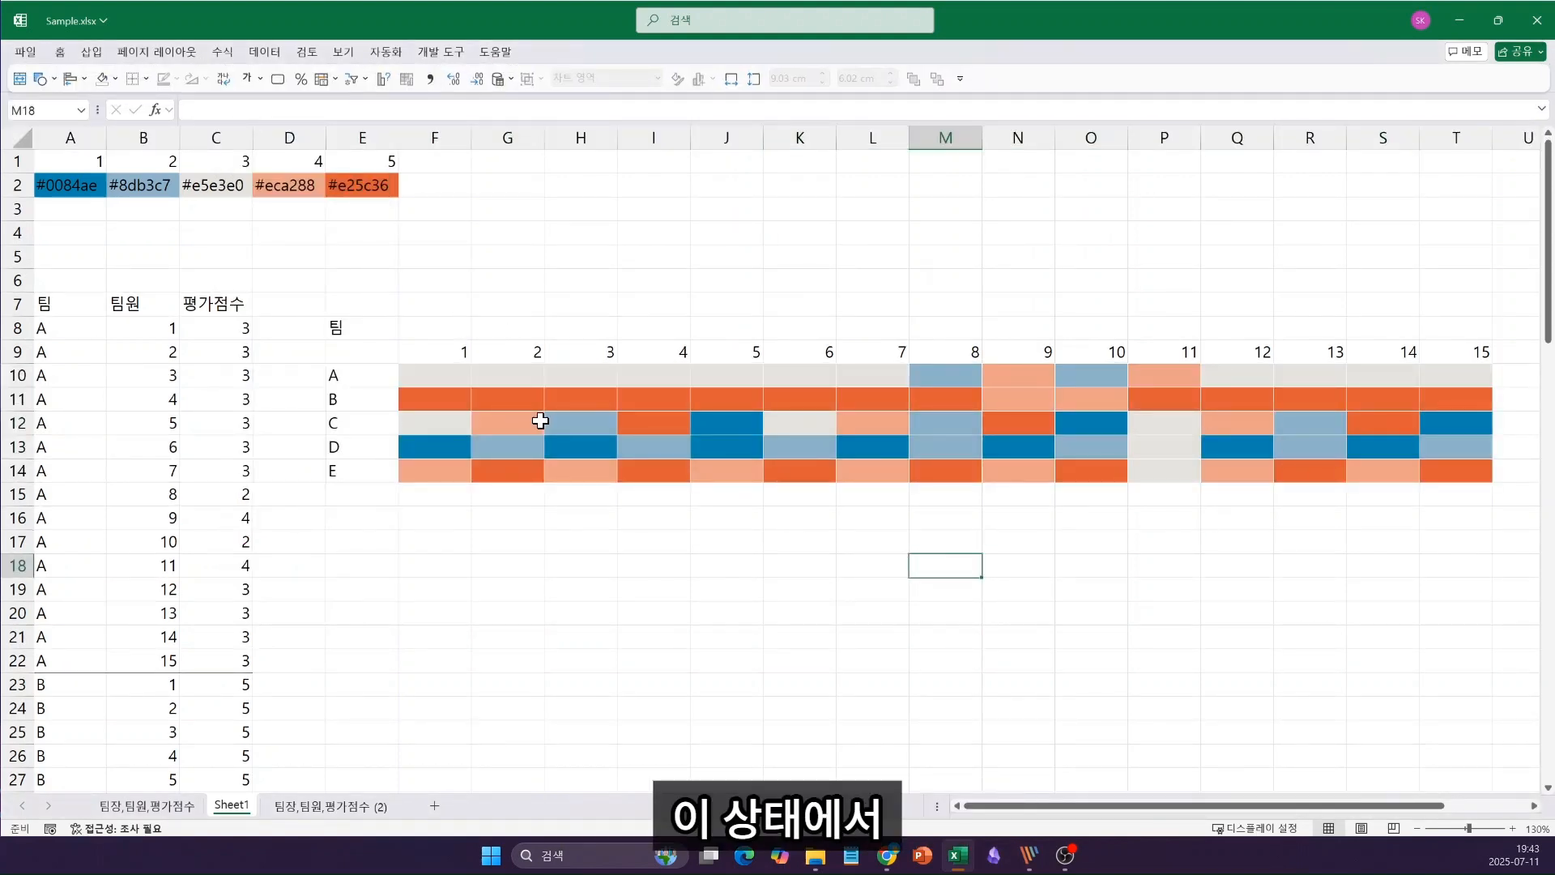
# Step: Delete the column numbers 1–4, 6–9 and 11–14 from heading row 9, keeping only every fifth number
pyautogui.moveTo(460, 351); pyautogui.dragTo(644, 347)
pyautogui.press('Delete')
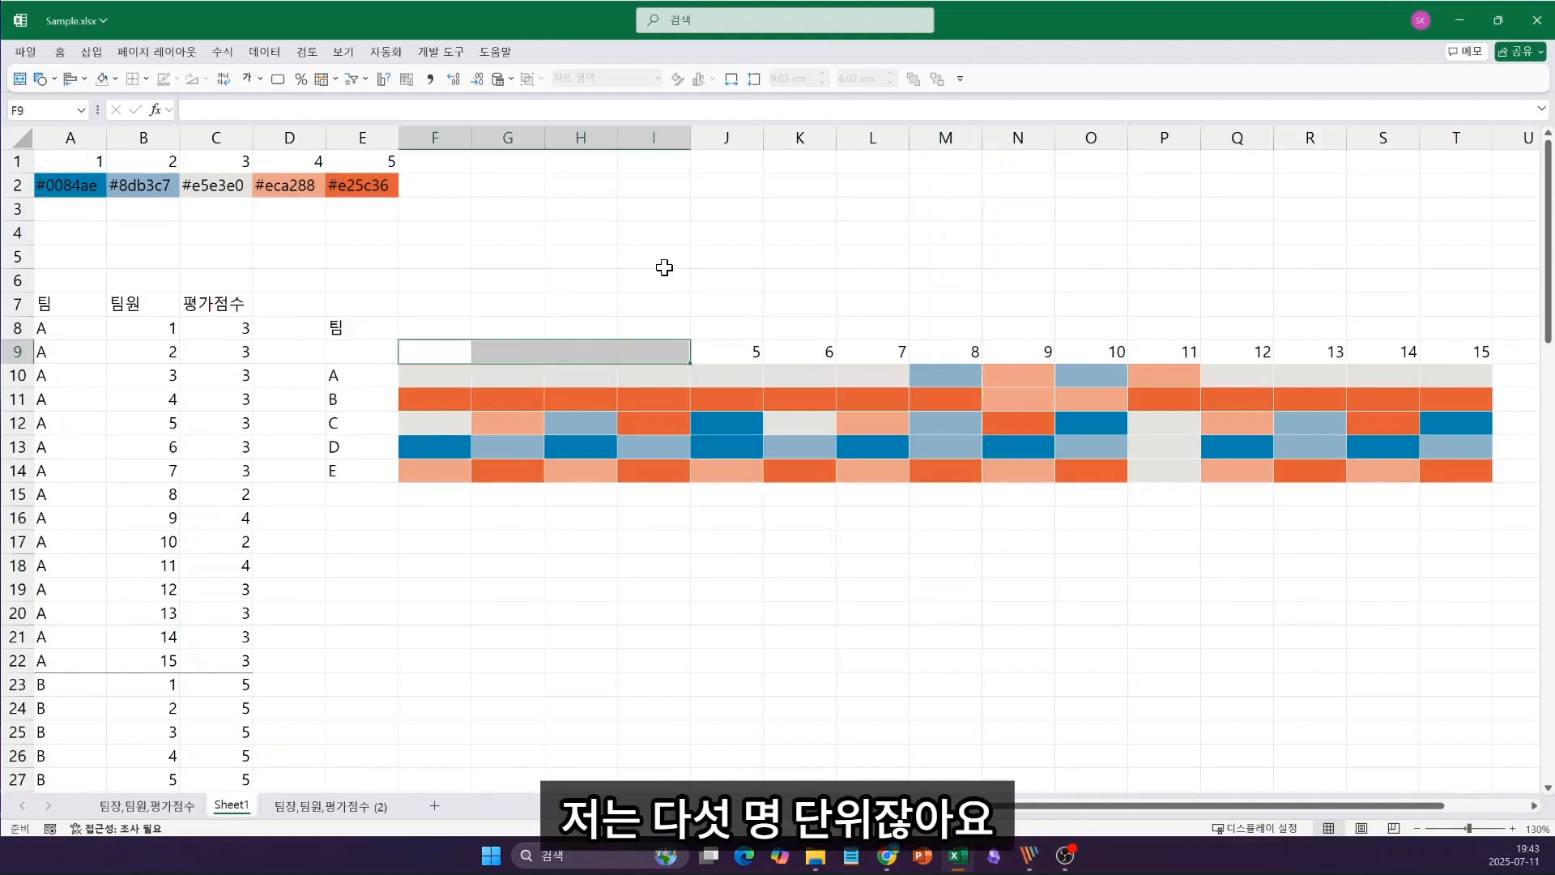
pyautogui.moveTo(822, 350); pyautogui.dragTo(1034, 352)
pyautogui.press('Delete')
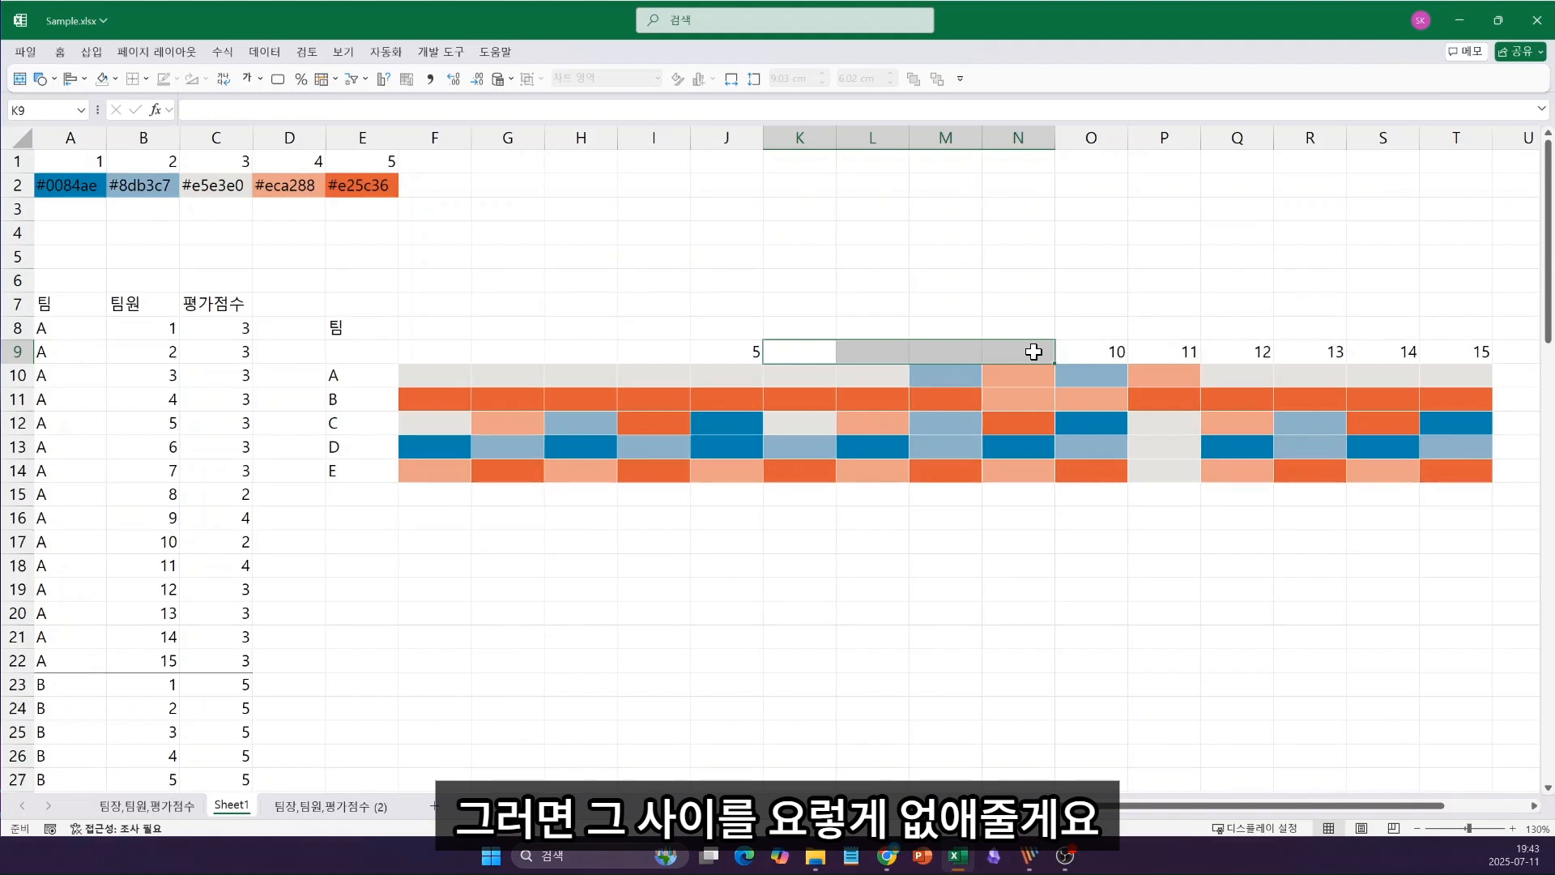
pyautogui.click(1188, 354)
pyautogui.moveTo(1187, 354); pyautogui.dragTo(1389, 352)
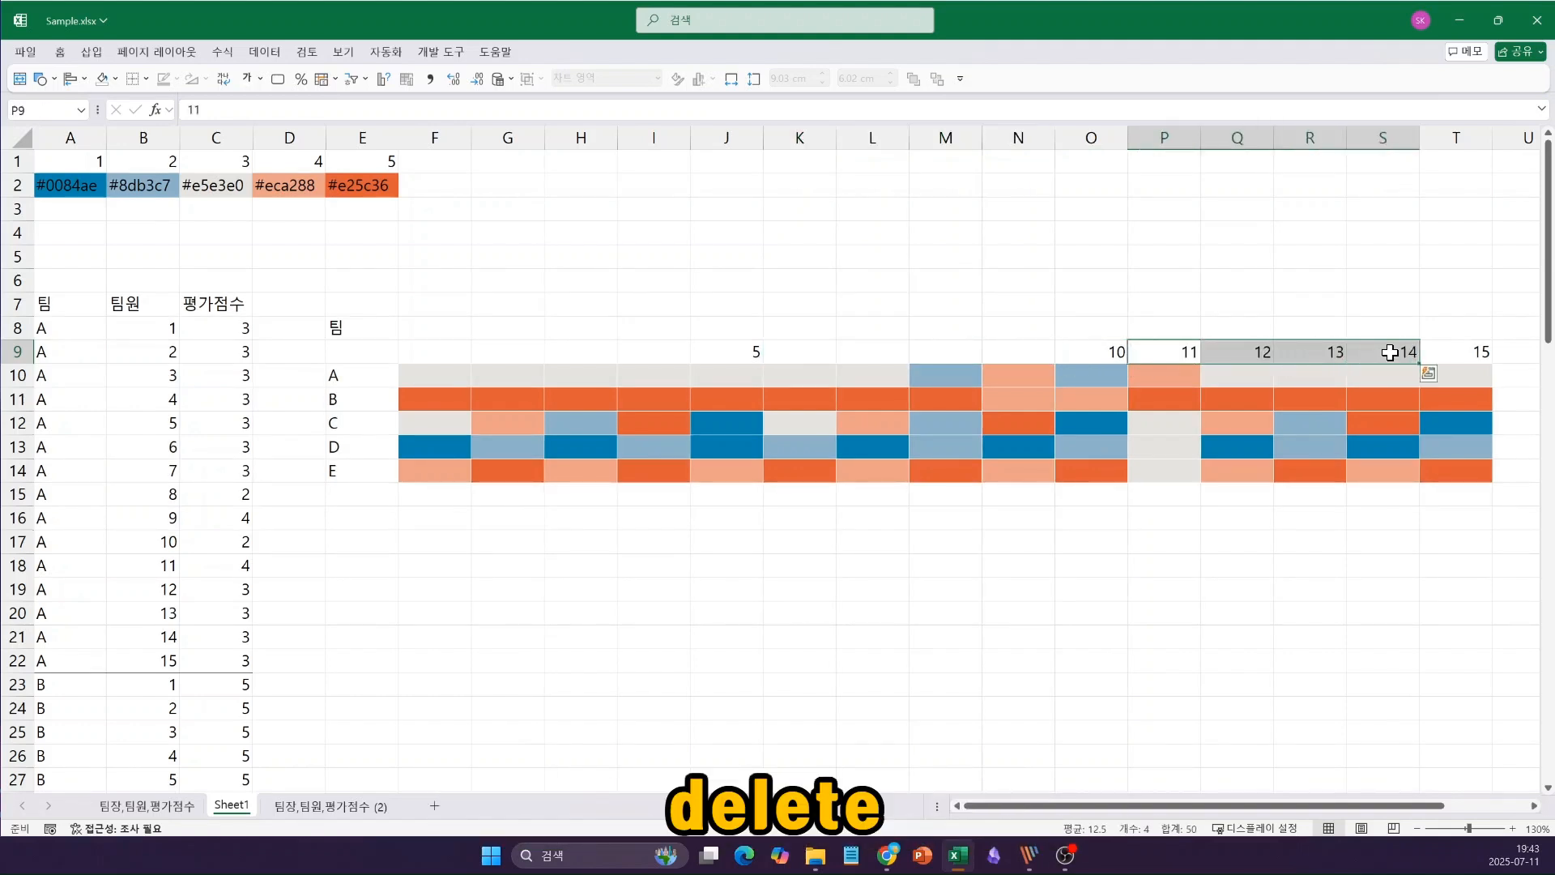
pyautogui.press('Delete')
pyautogui.click(869, 257)
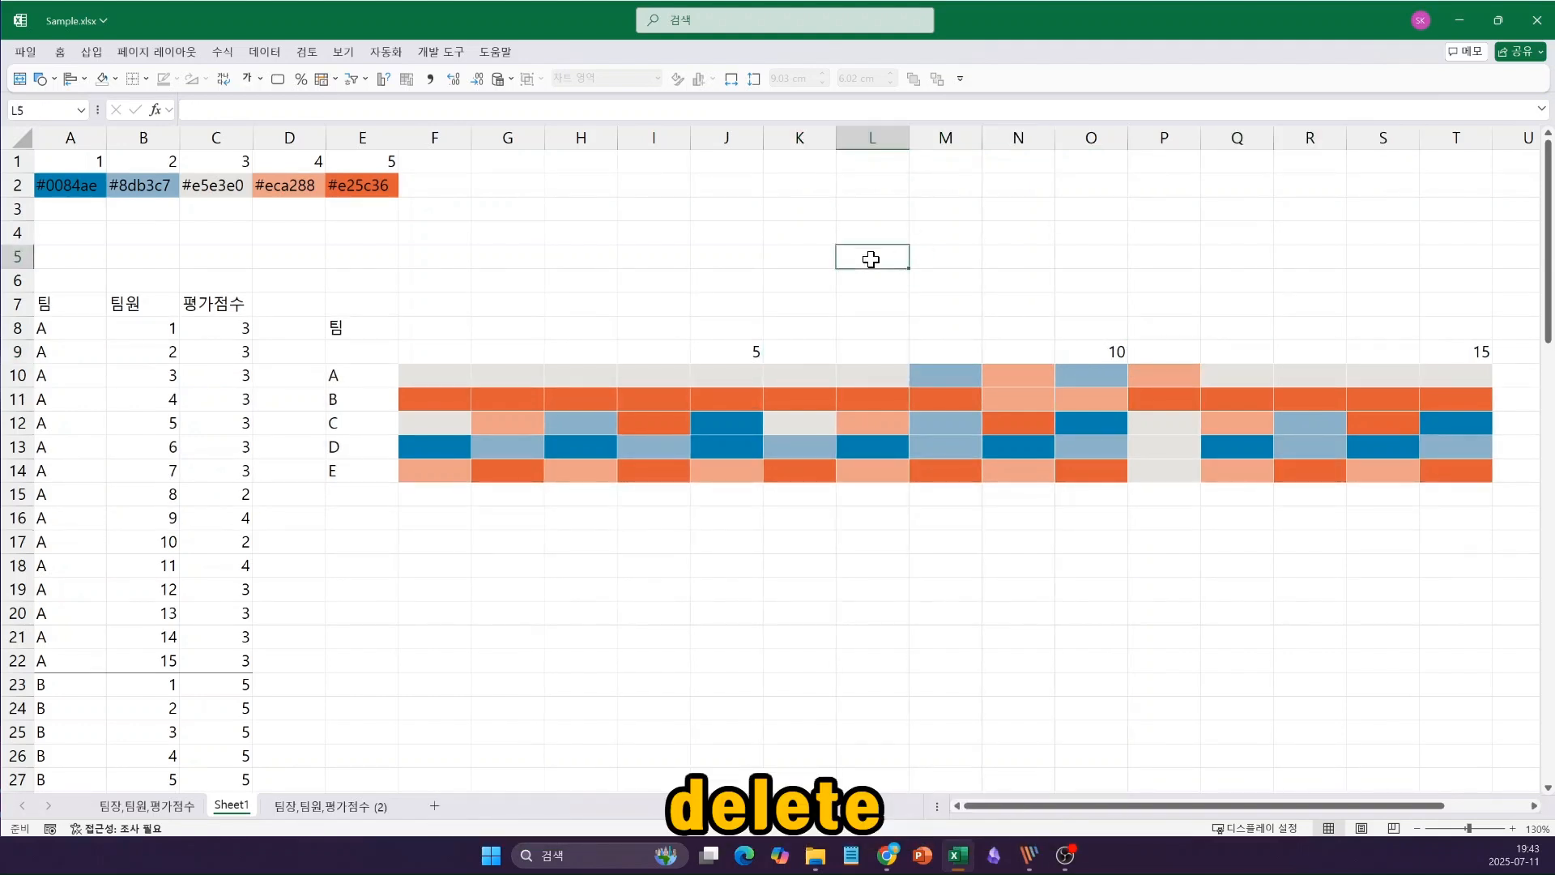
# Step: Merge heading cells F9:J9 holding the 5 and right-align the merged cell
pyautogui.moveTo(444, 354); pyautogui.dragTo(718, 343)
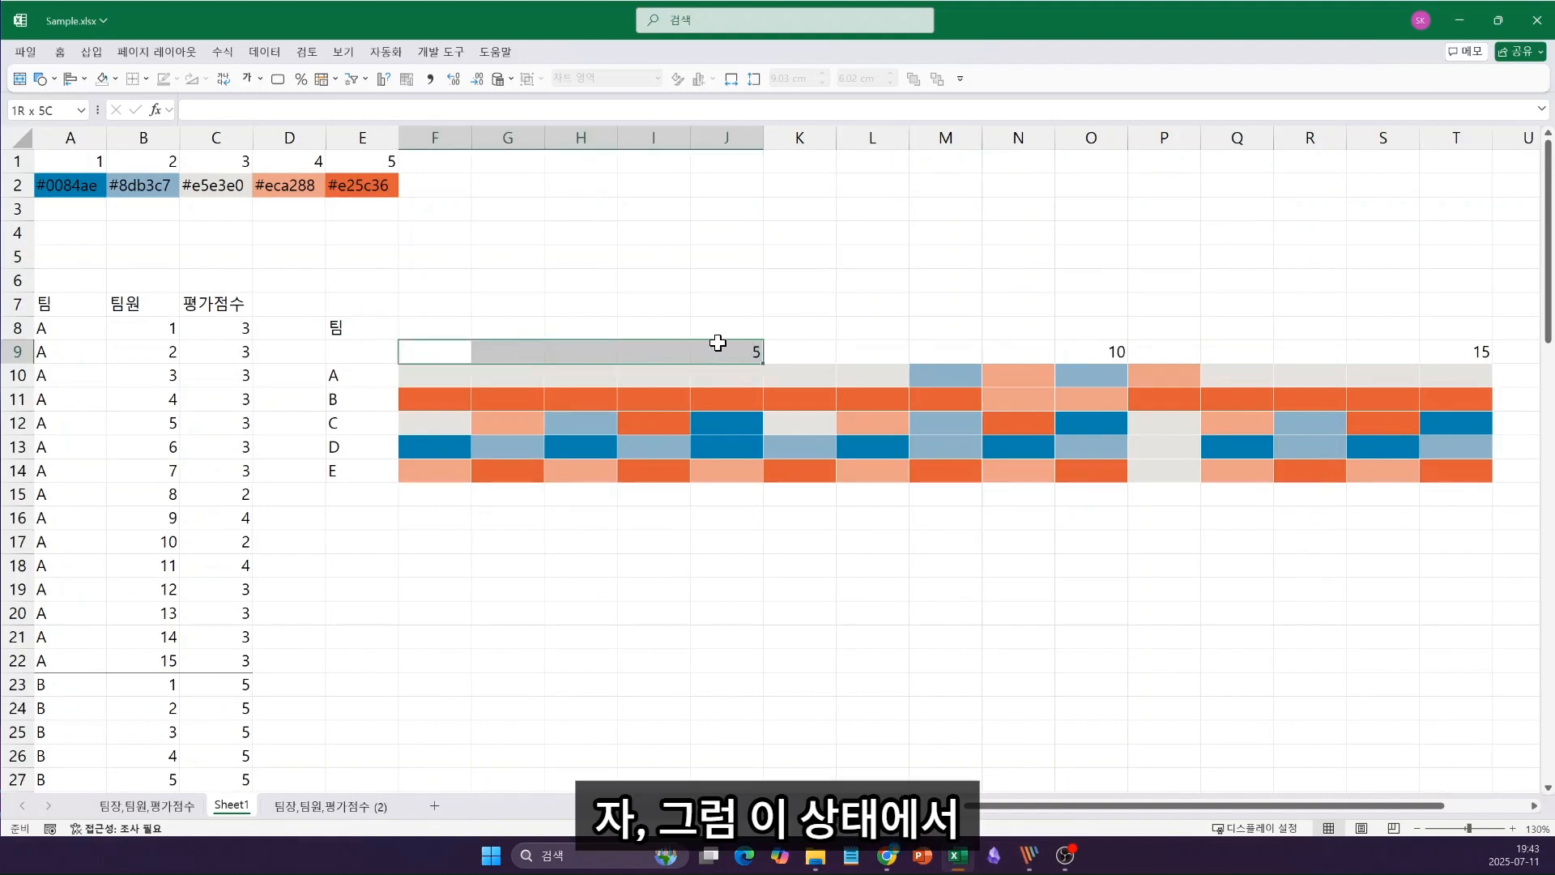
pyautogui.click(60, 51)
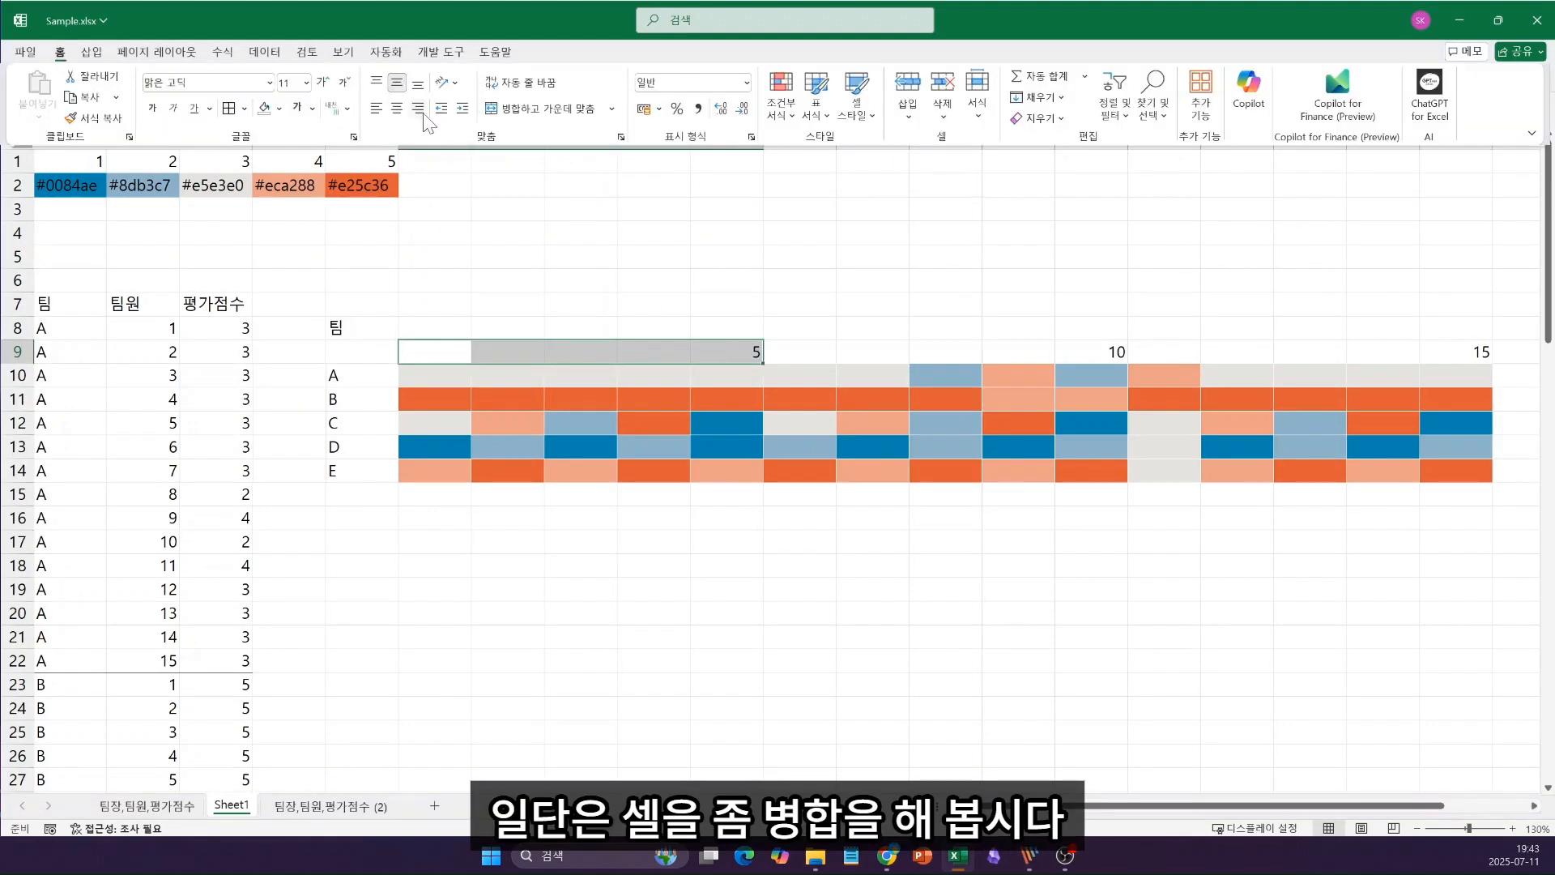
pyautogui.click(554, 114)
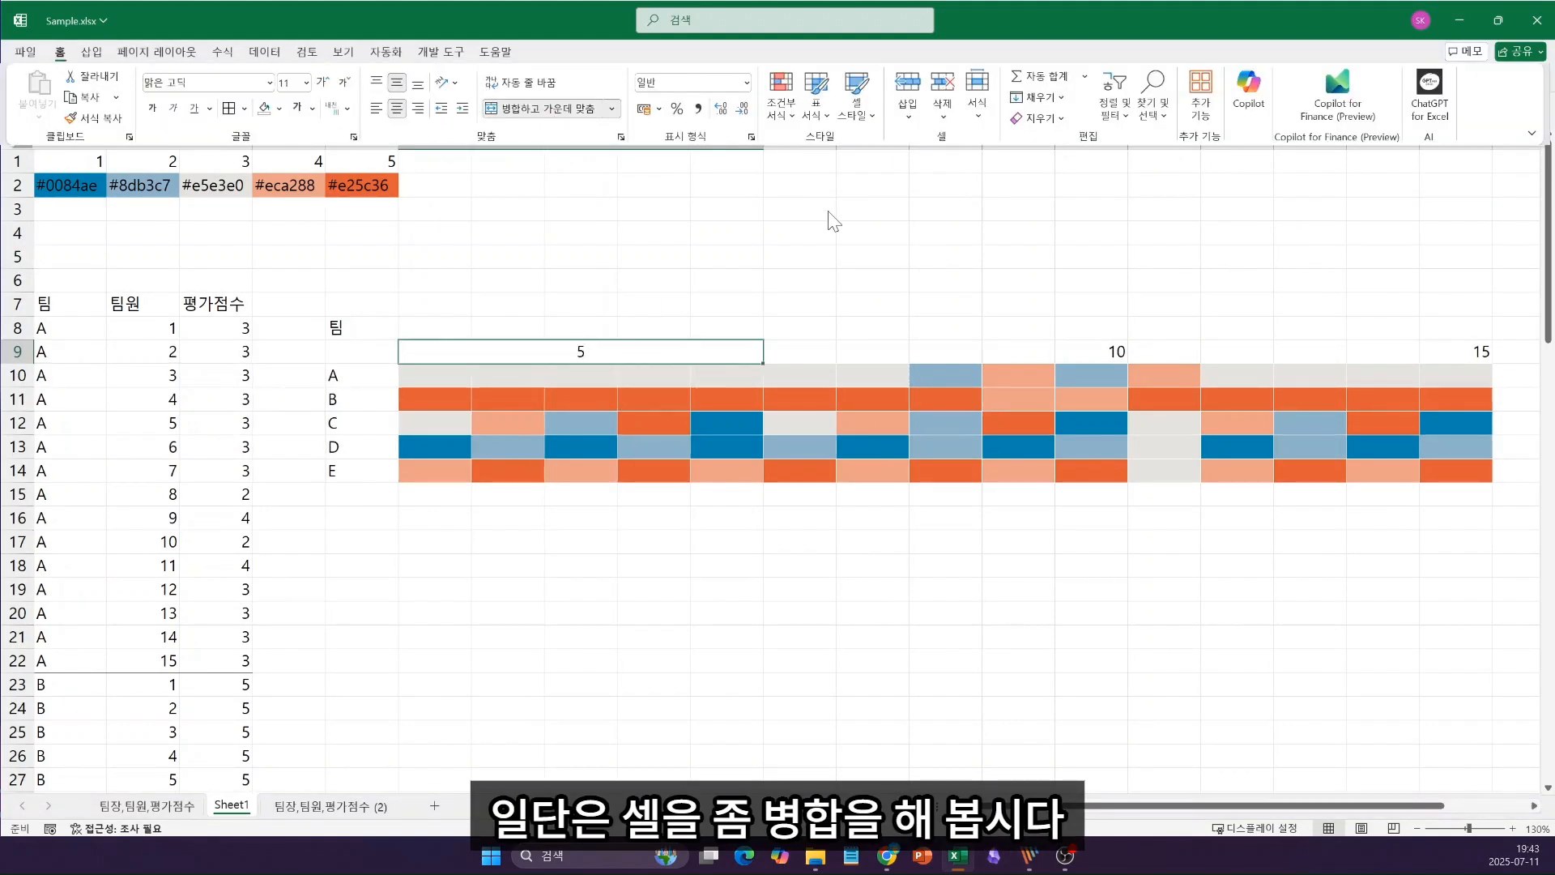
pyautogui.click(417, 108)
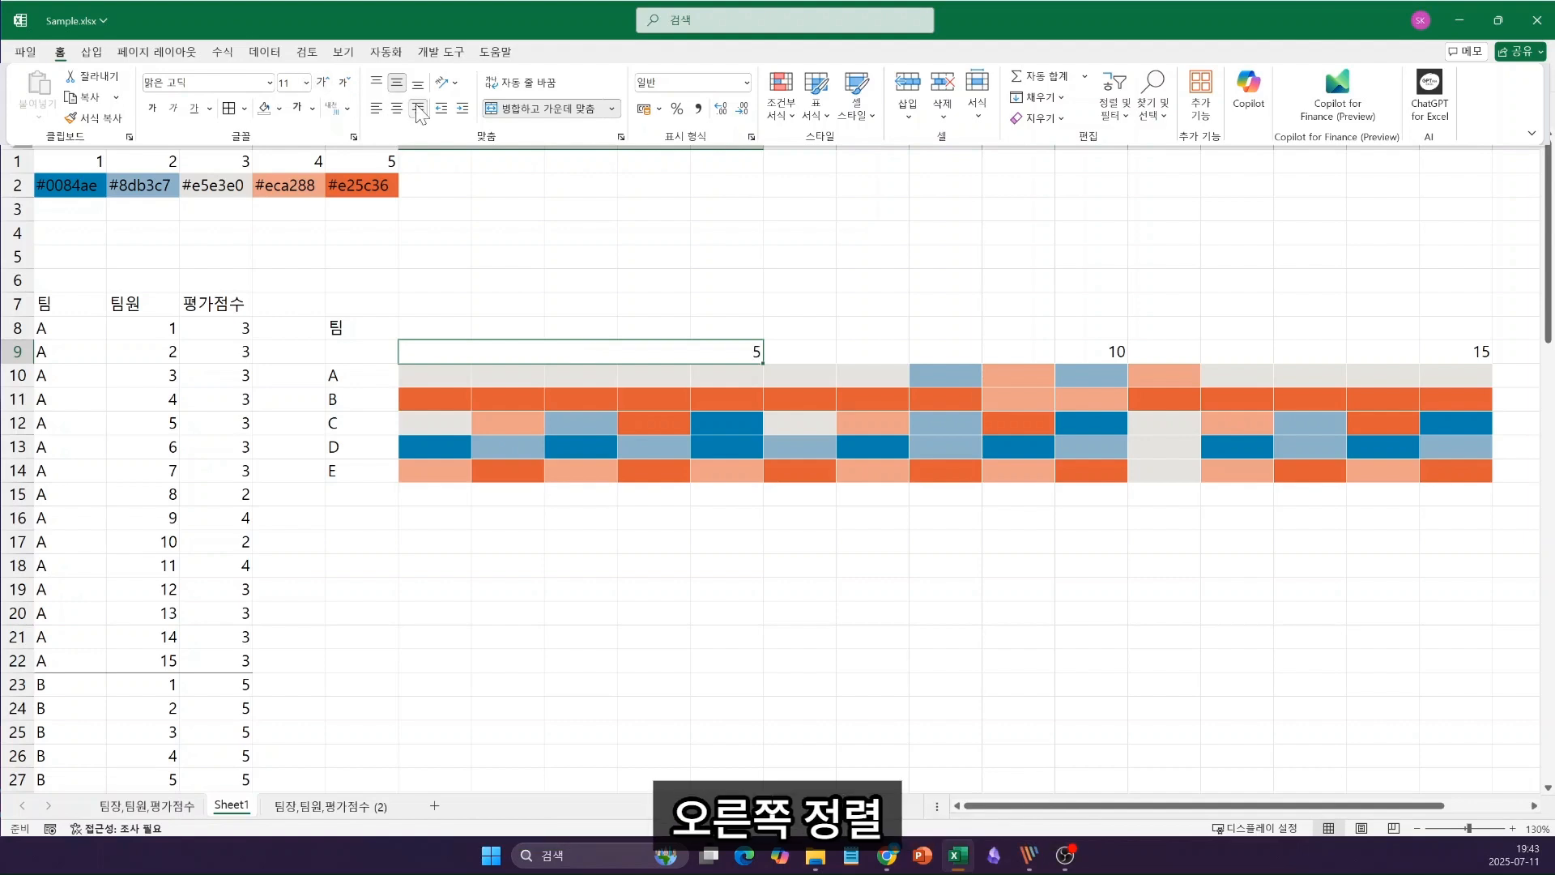
# Step: Merge and center heading cells K9:O9 holding the 10
pyautogui.click(824, 358)
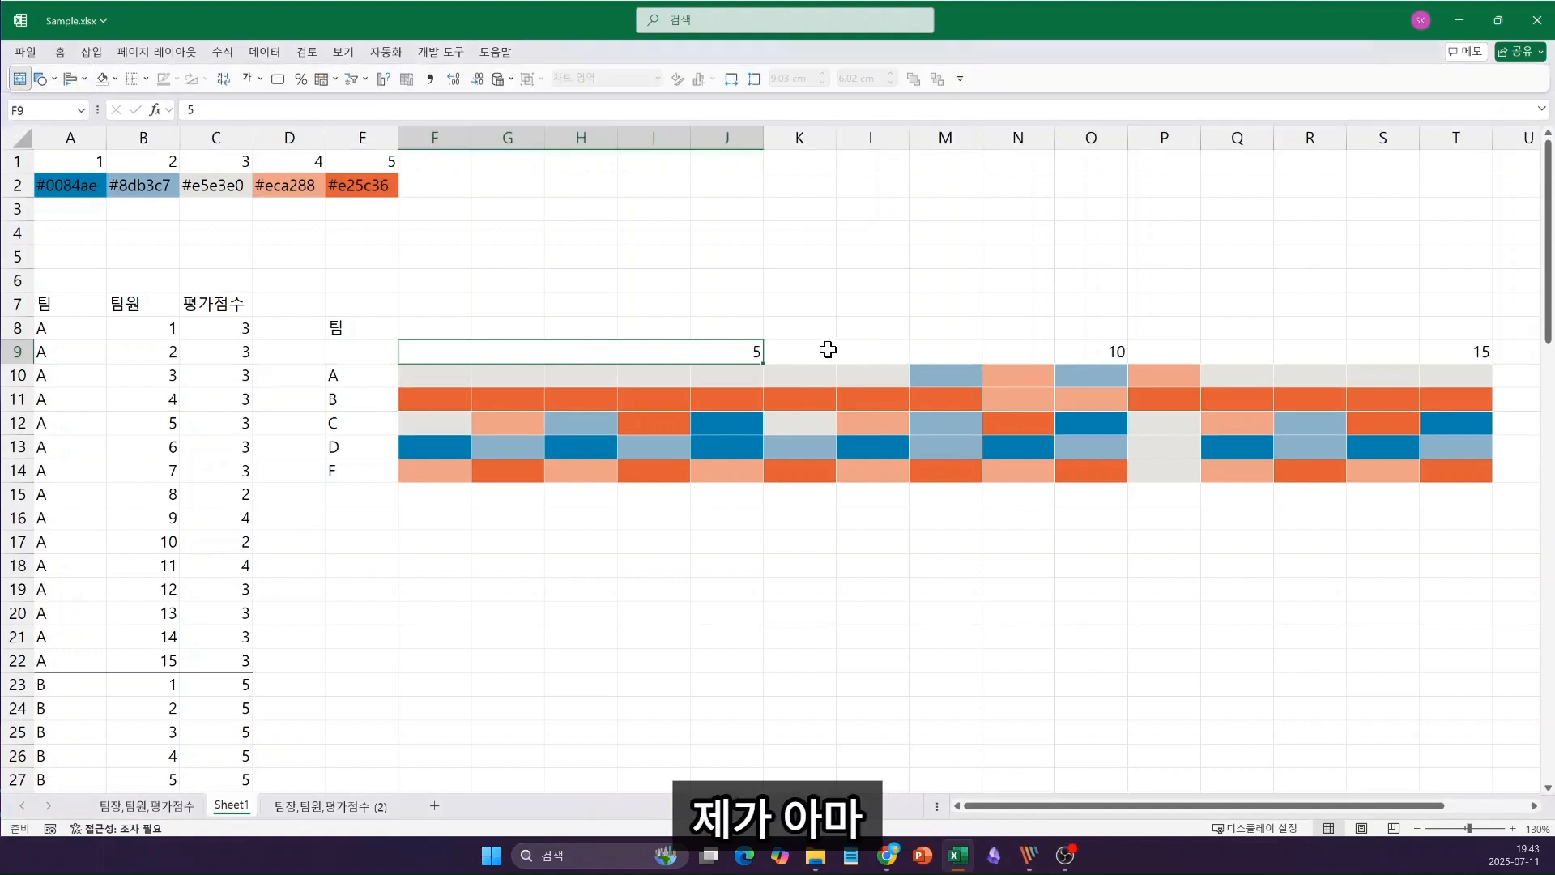
pyautogui.moveTo(826, 349); pyautogui.dragTo(1071, 344)
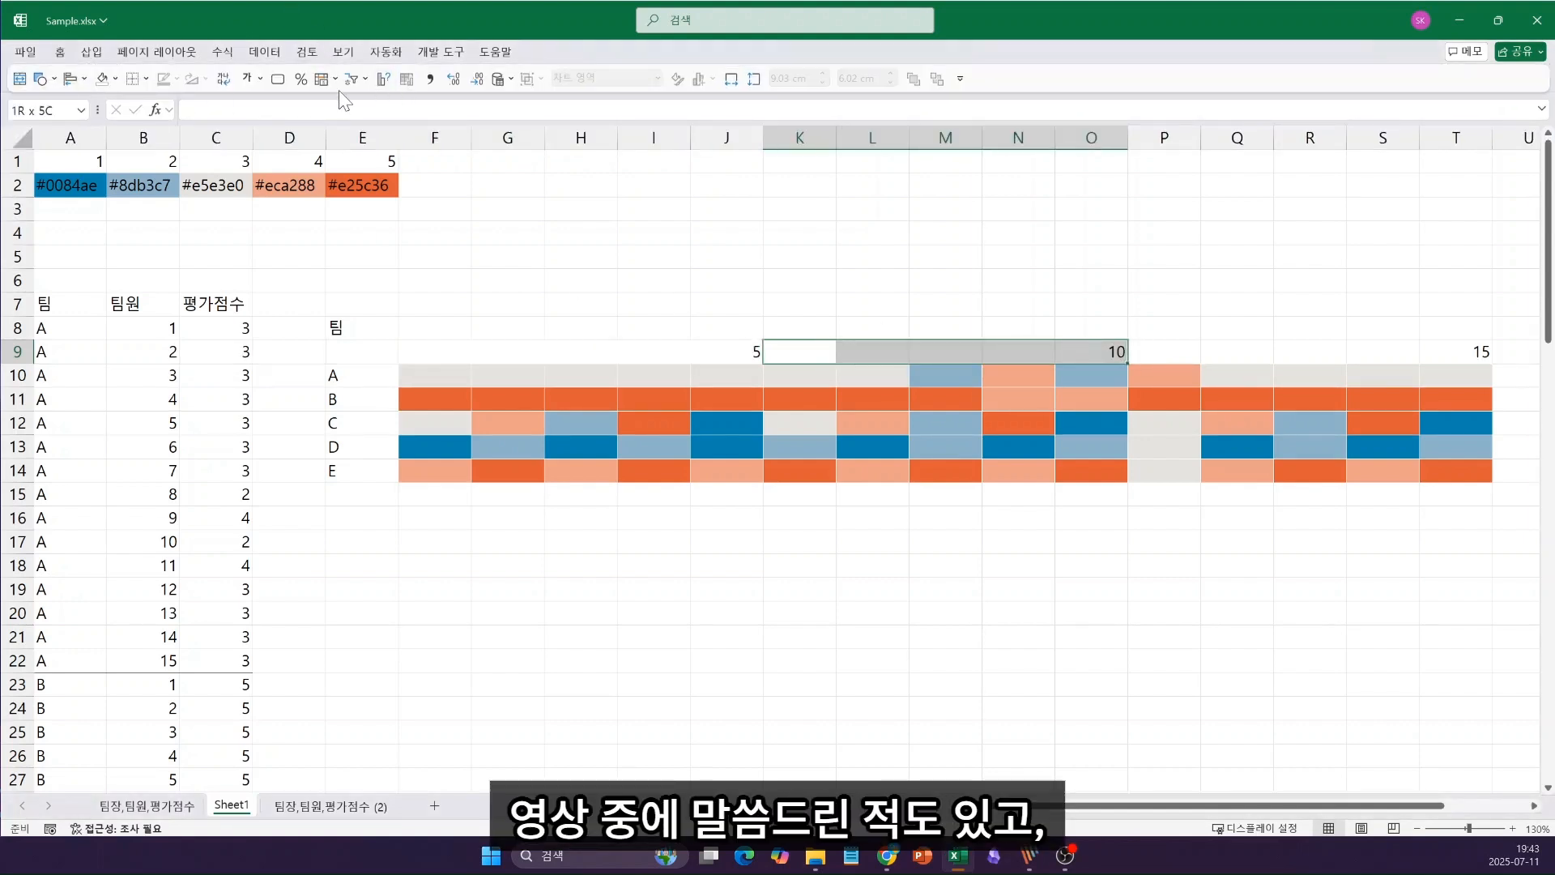
pyautogui.click(60, 52)
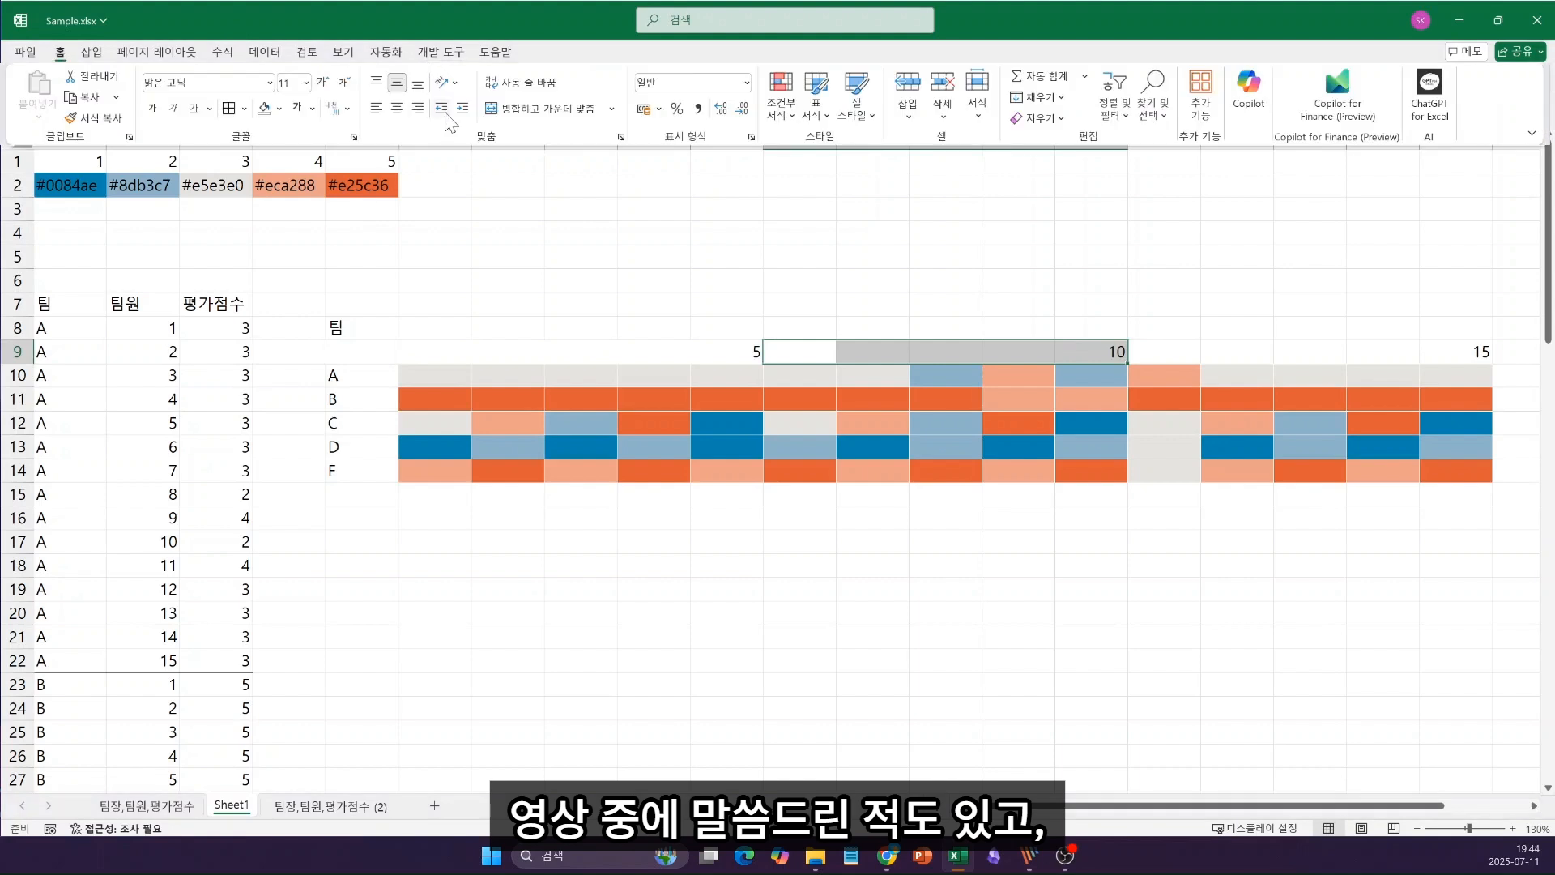
pyautogui.click(547, 120)
# Step: Merge heading cells P9:T9 holding the 15 and right-align the merged cell
pyautogui.click(1187, 356)
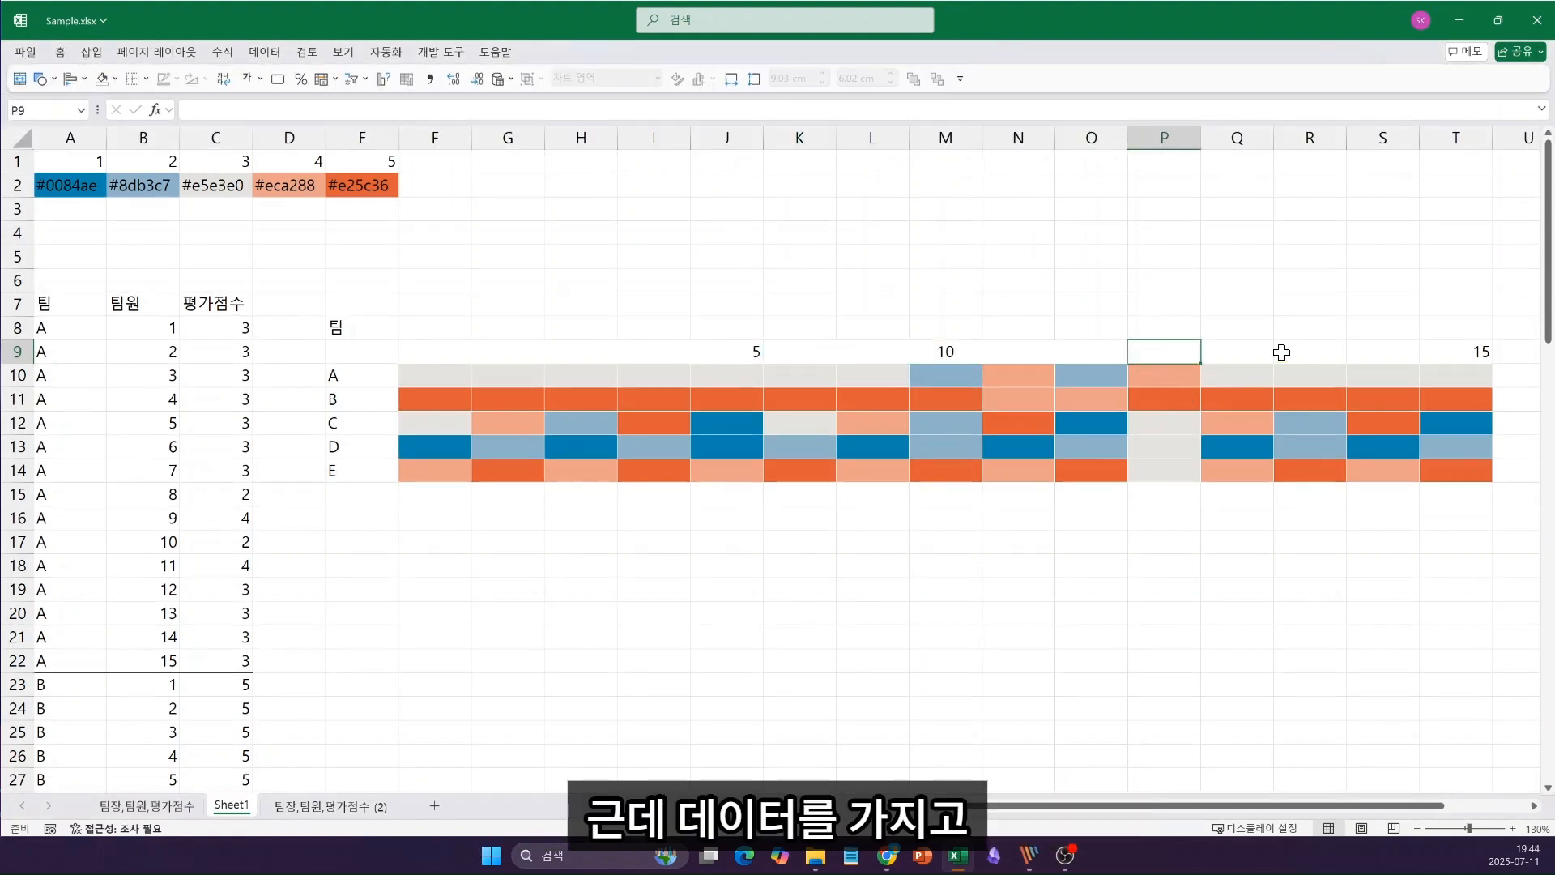
pyautogui.moveTo(1282, 352); pyautogui.dragTo(1481, 352)
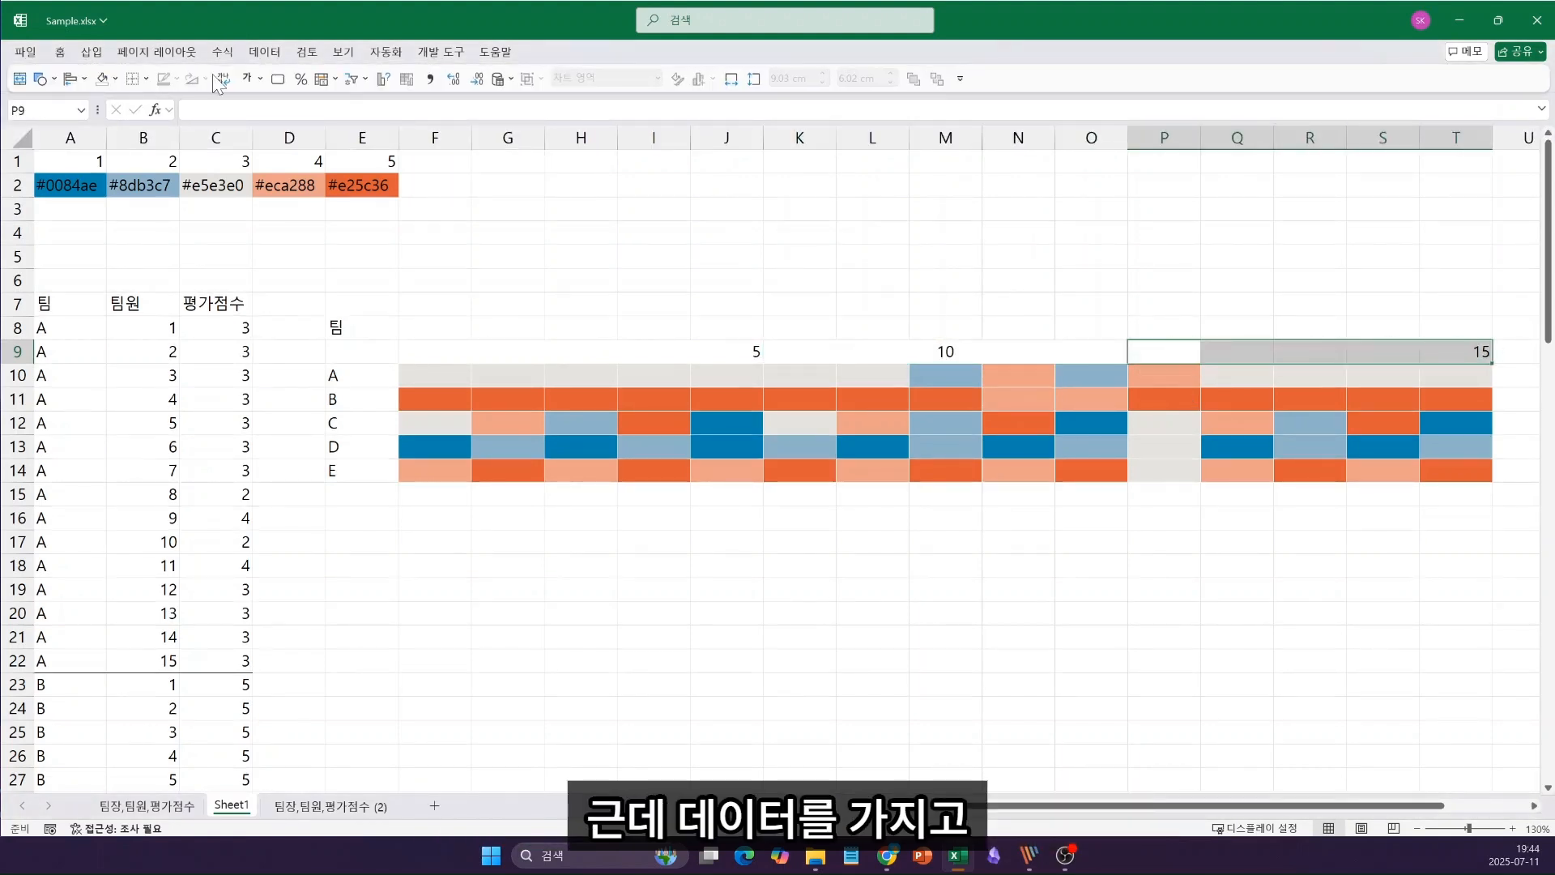
pyautogui.click(61, 53)
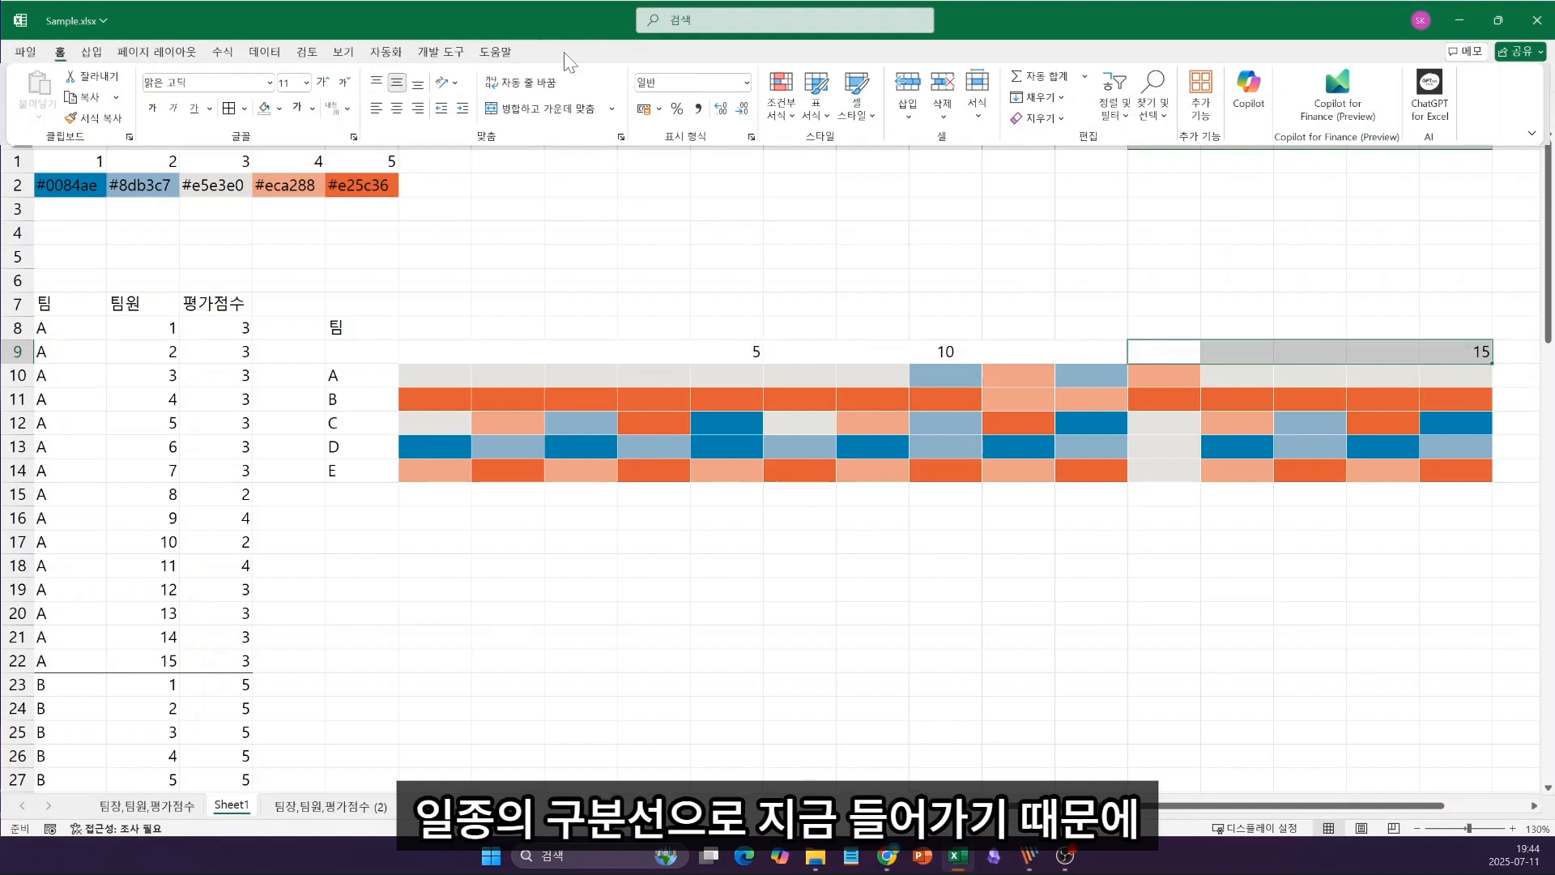
pyautogui.click(530, 107)
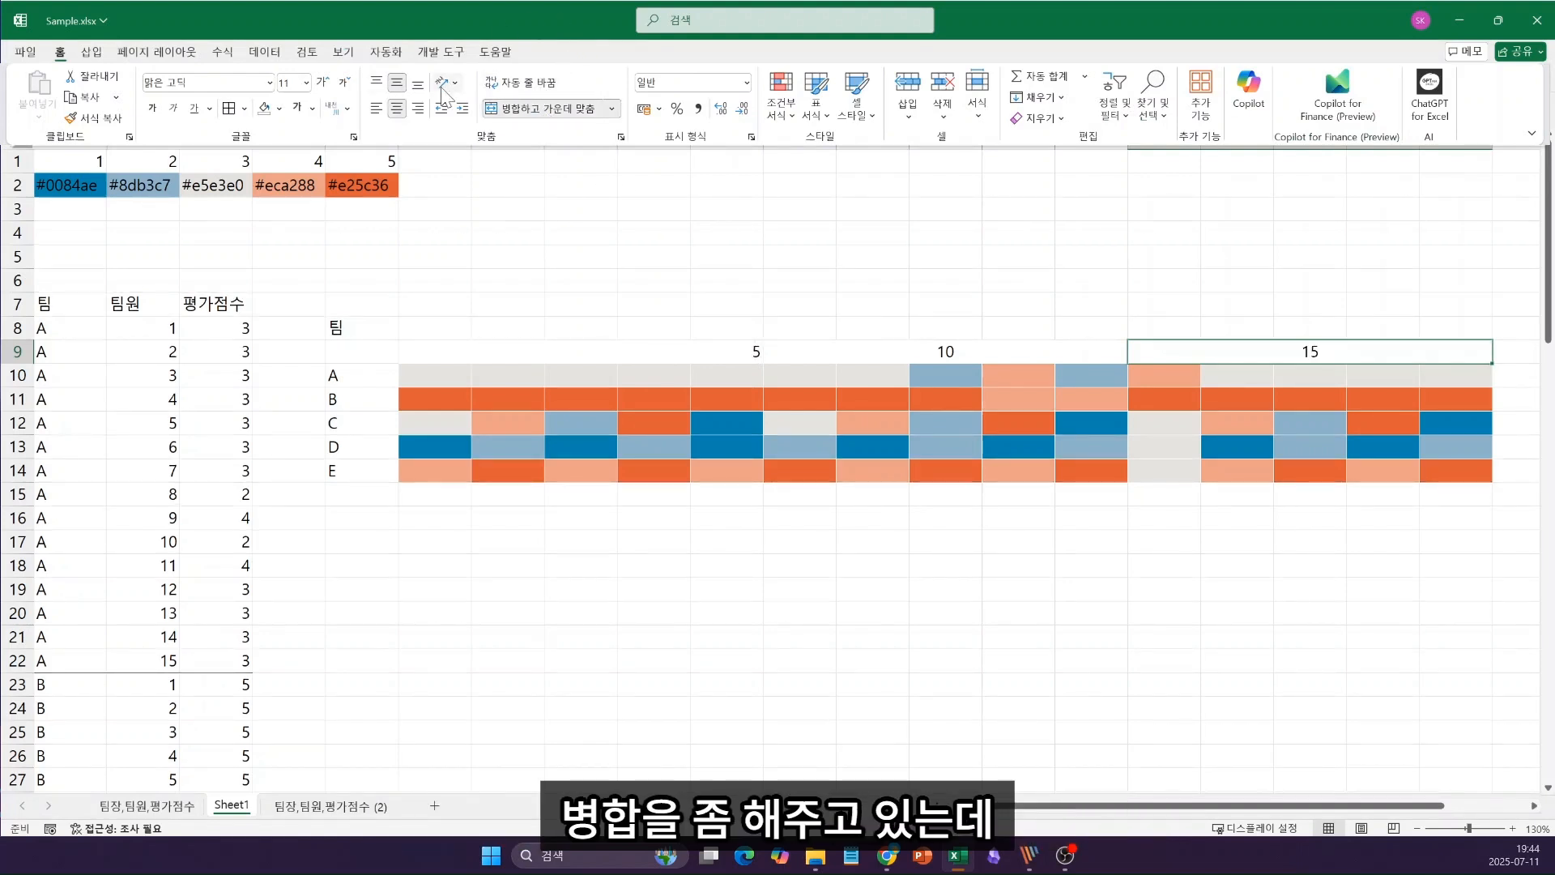
pyautogui.click(421, 108)
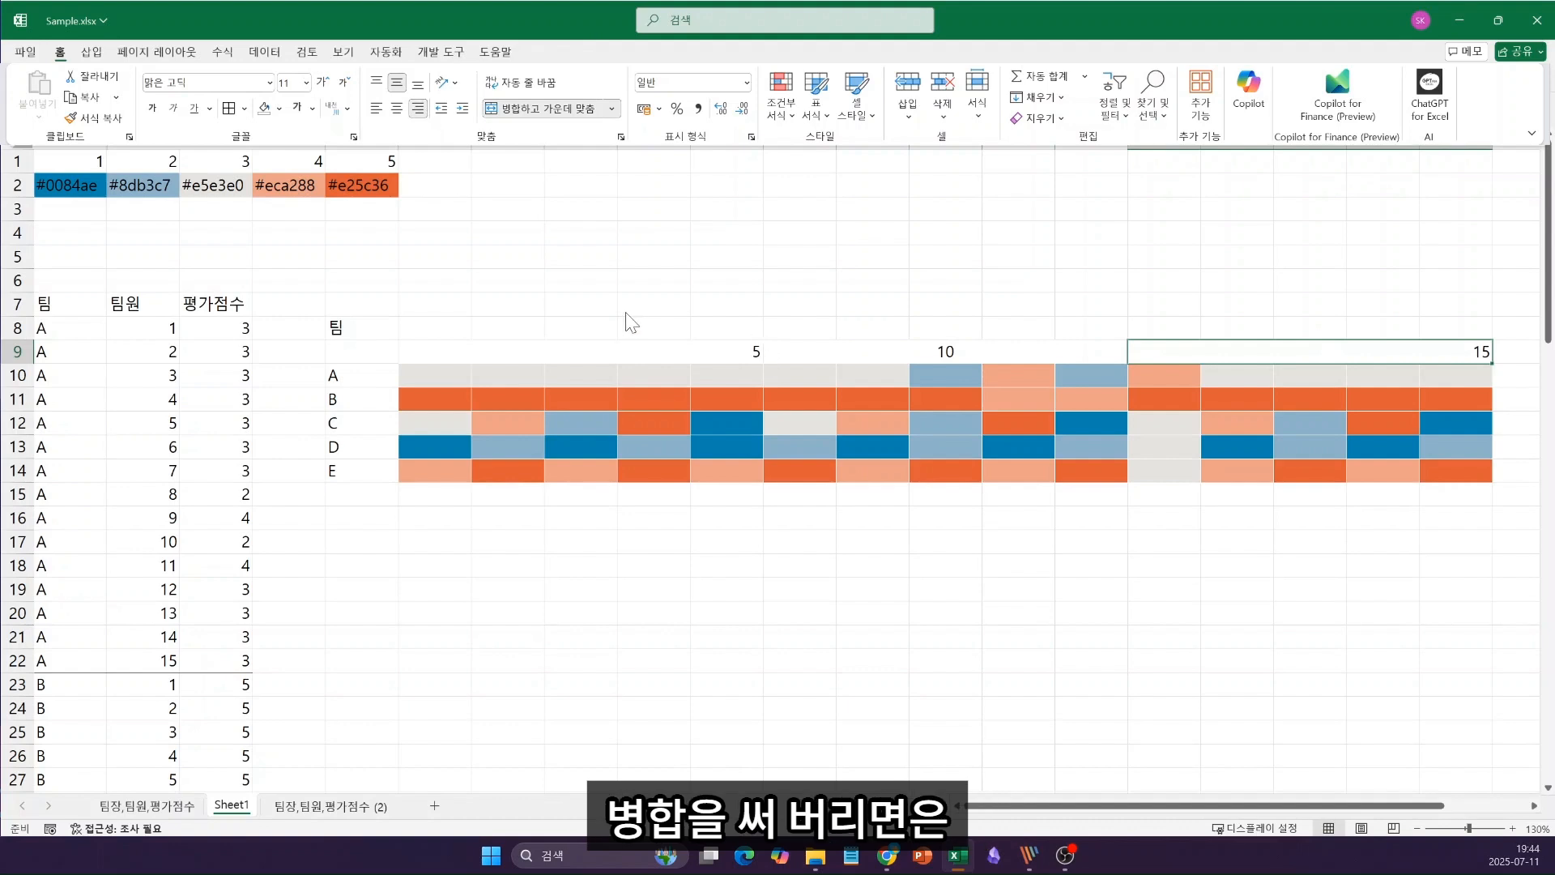
# Step: Delete the repeated team letters in A9:A22 as a test and restore the A in every cell
pyautogui.click(48, 428)
pyautogui.click(63, 322)
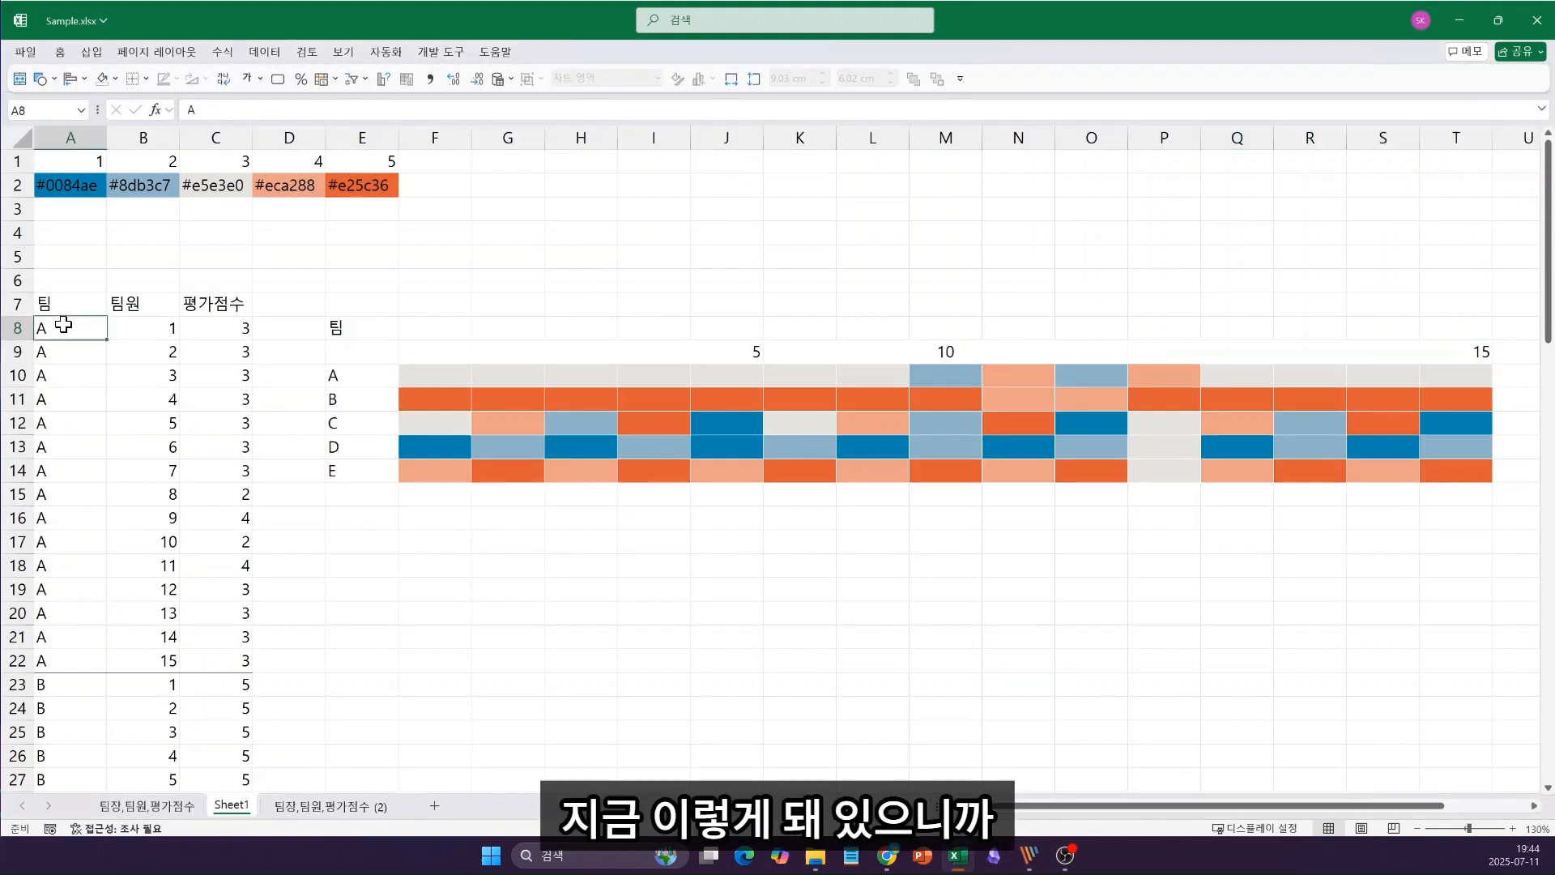
pyautogui.click(59, 356)
pyautogui.moveTo(59, 356); pyautogui.dragTo(76, 654)
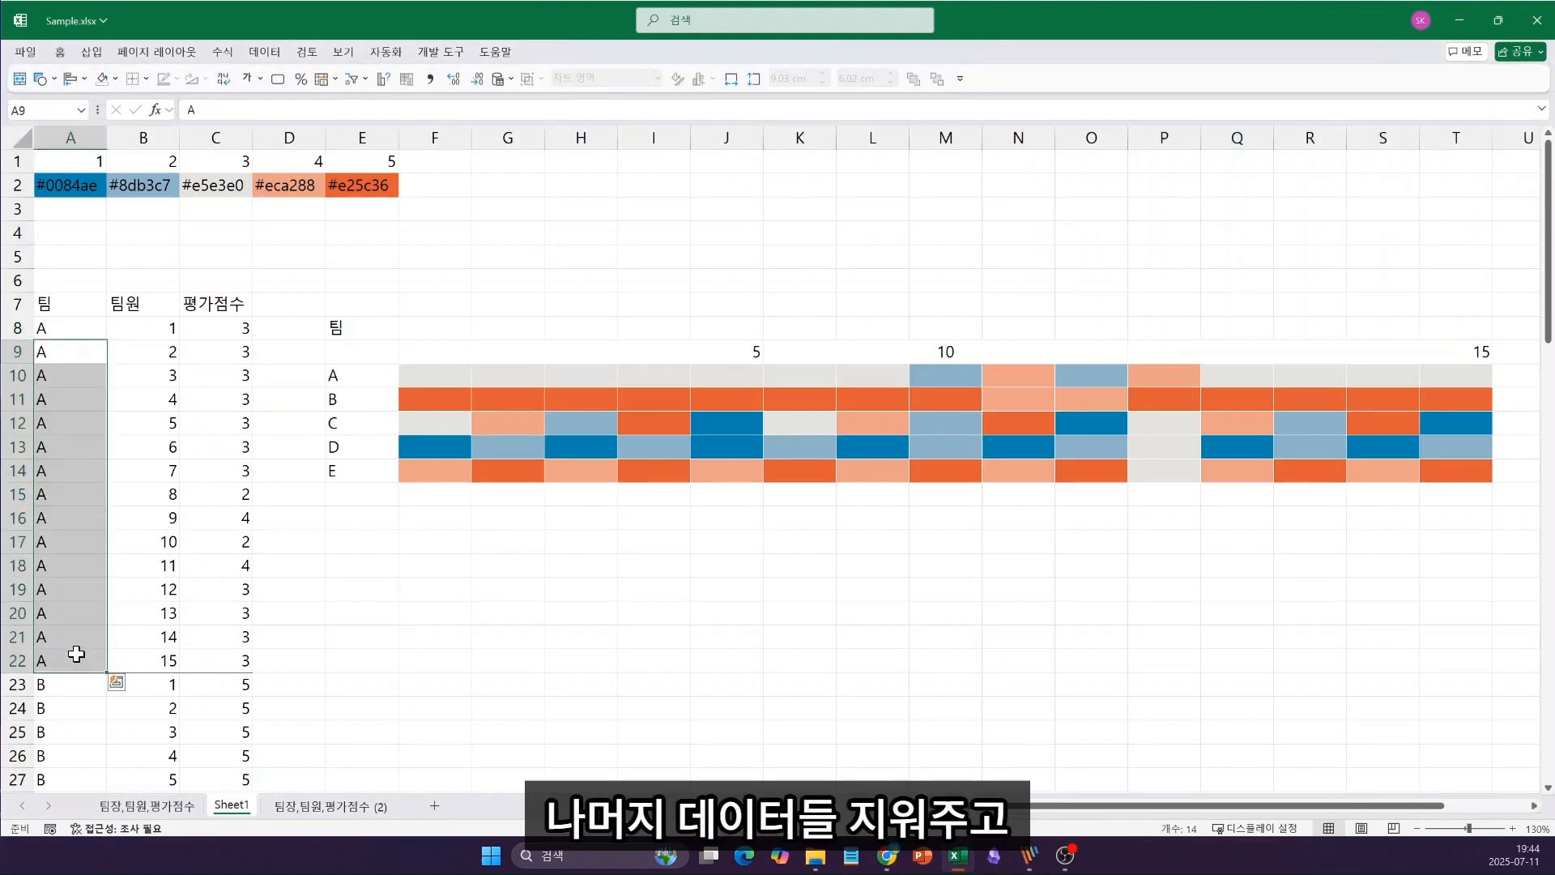
pyautogui.press('Delete')
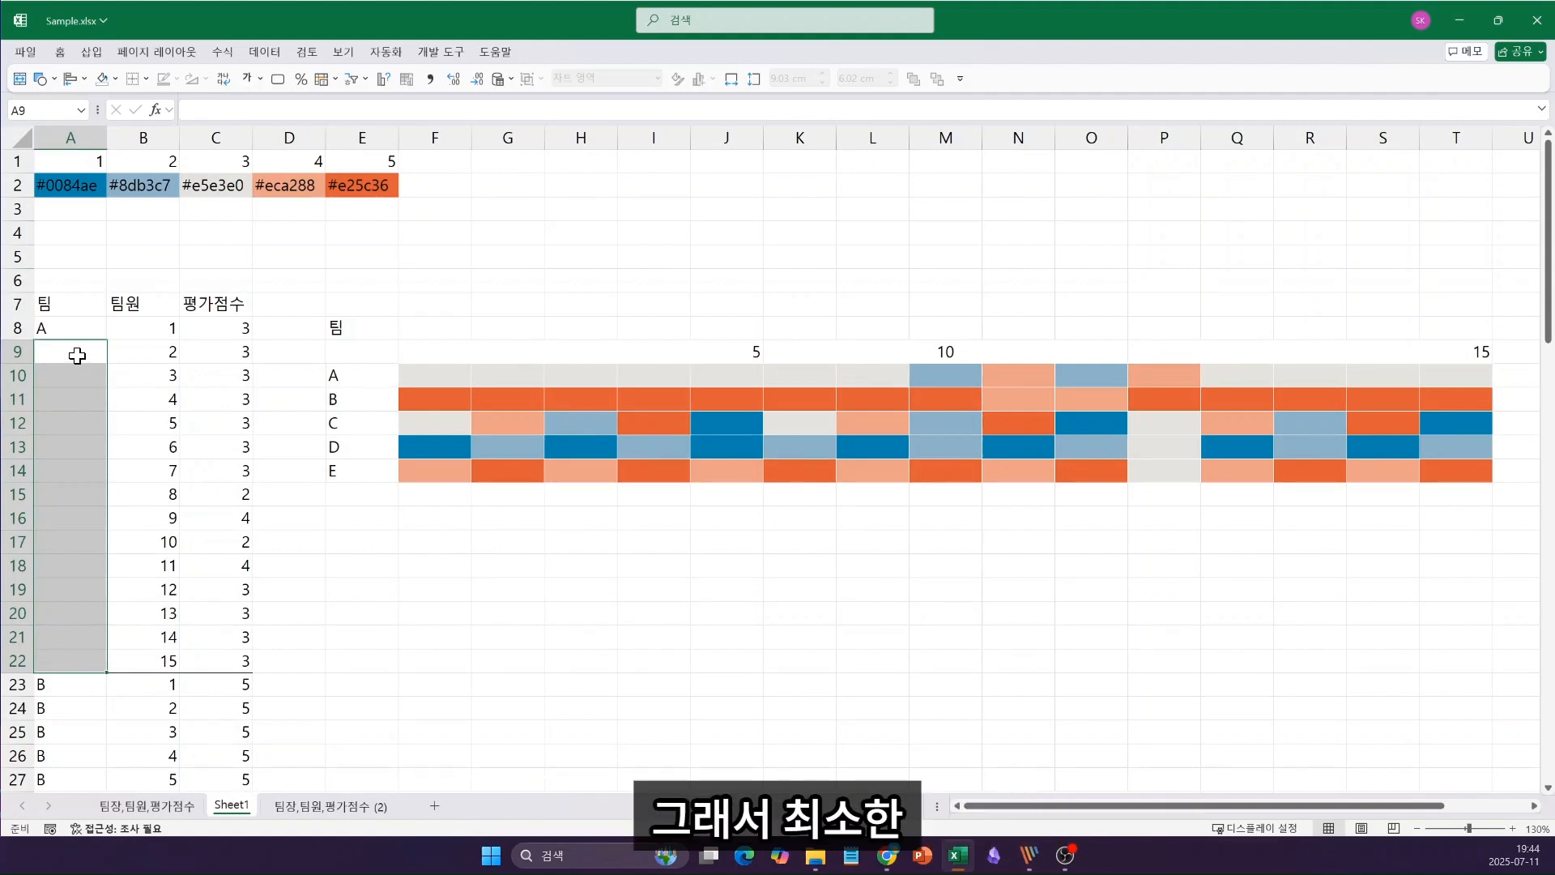
pyautogui.write('A')
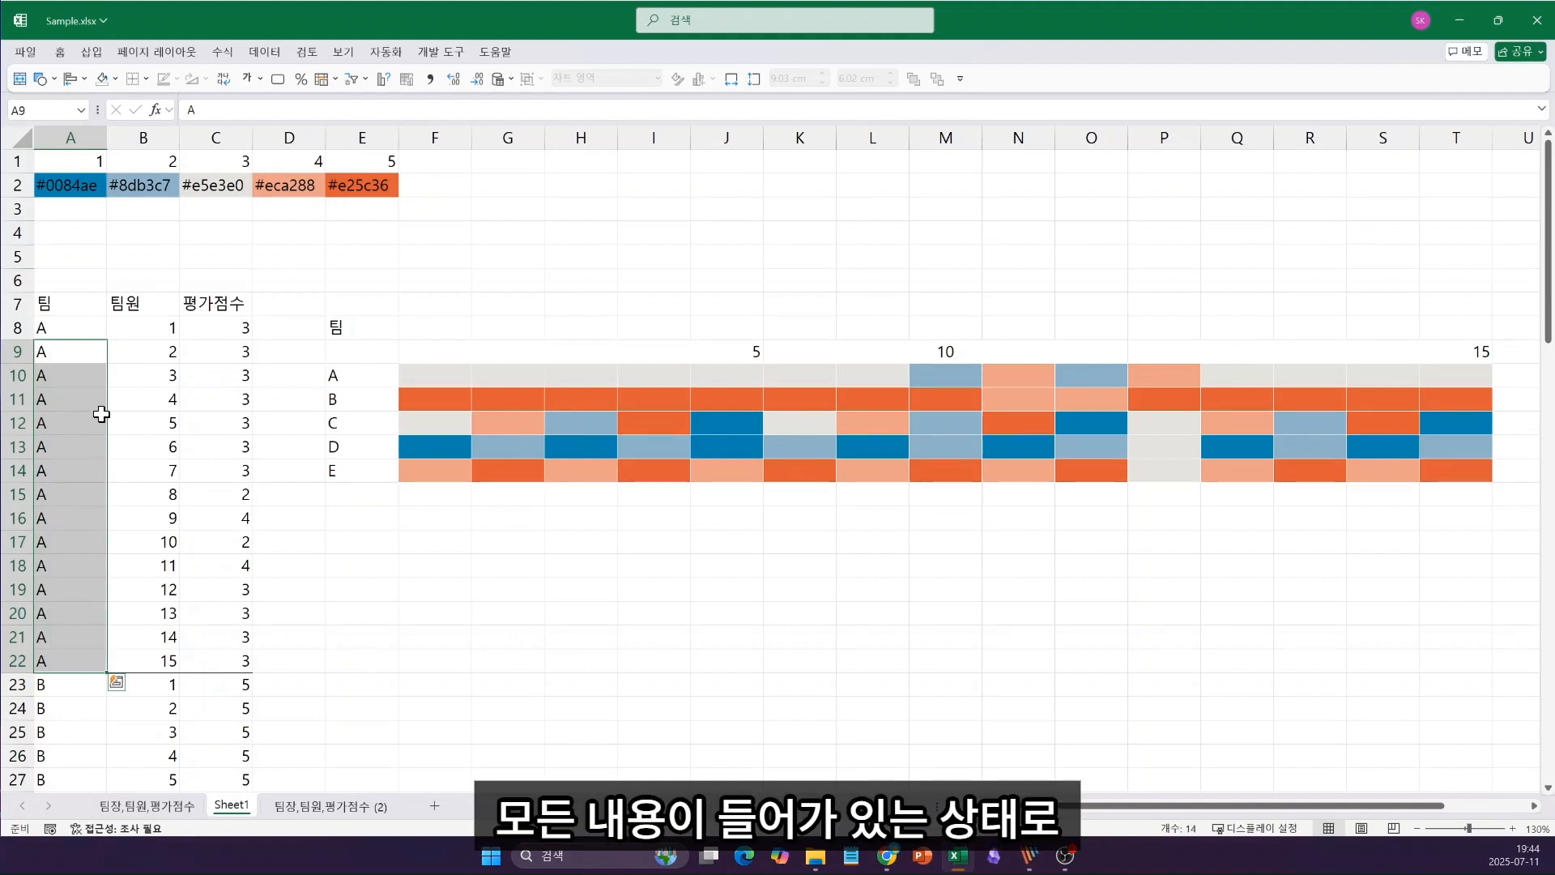
# Step: Right-align the merged heading K9:O9 that holds the 10
pyautogui.click(407, 590)
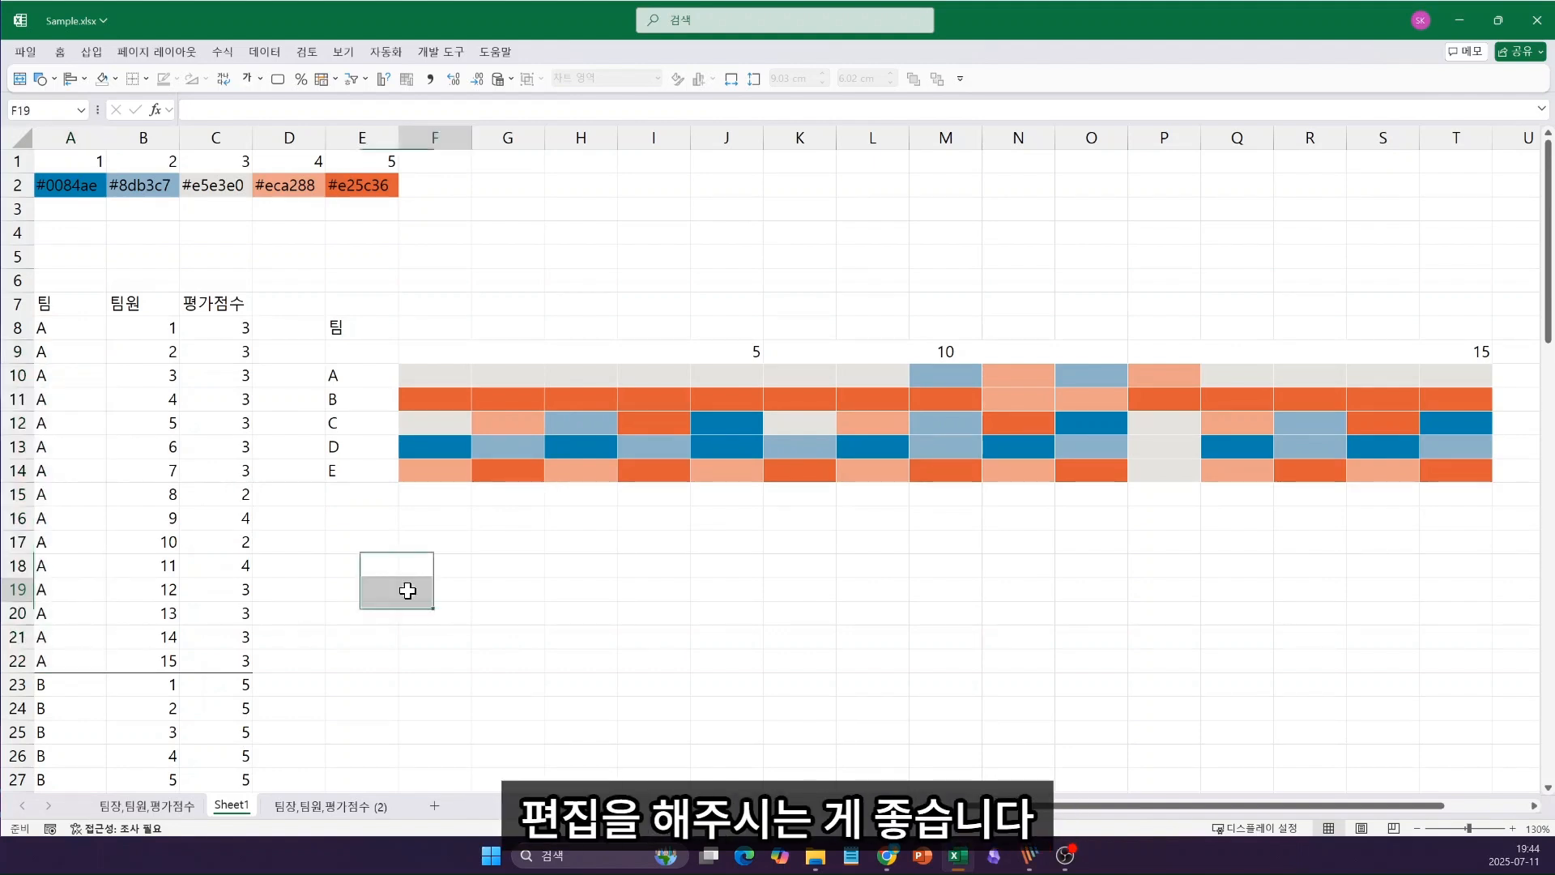
pyautogui.click(899, 354)
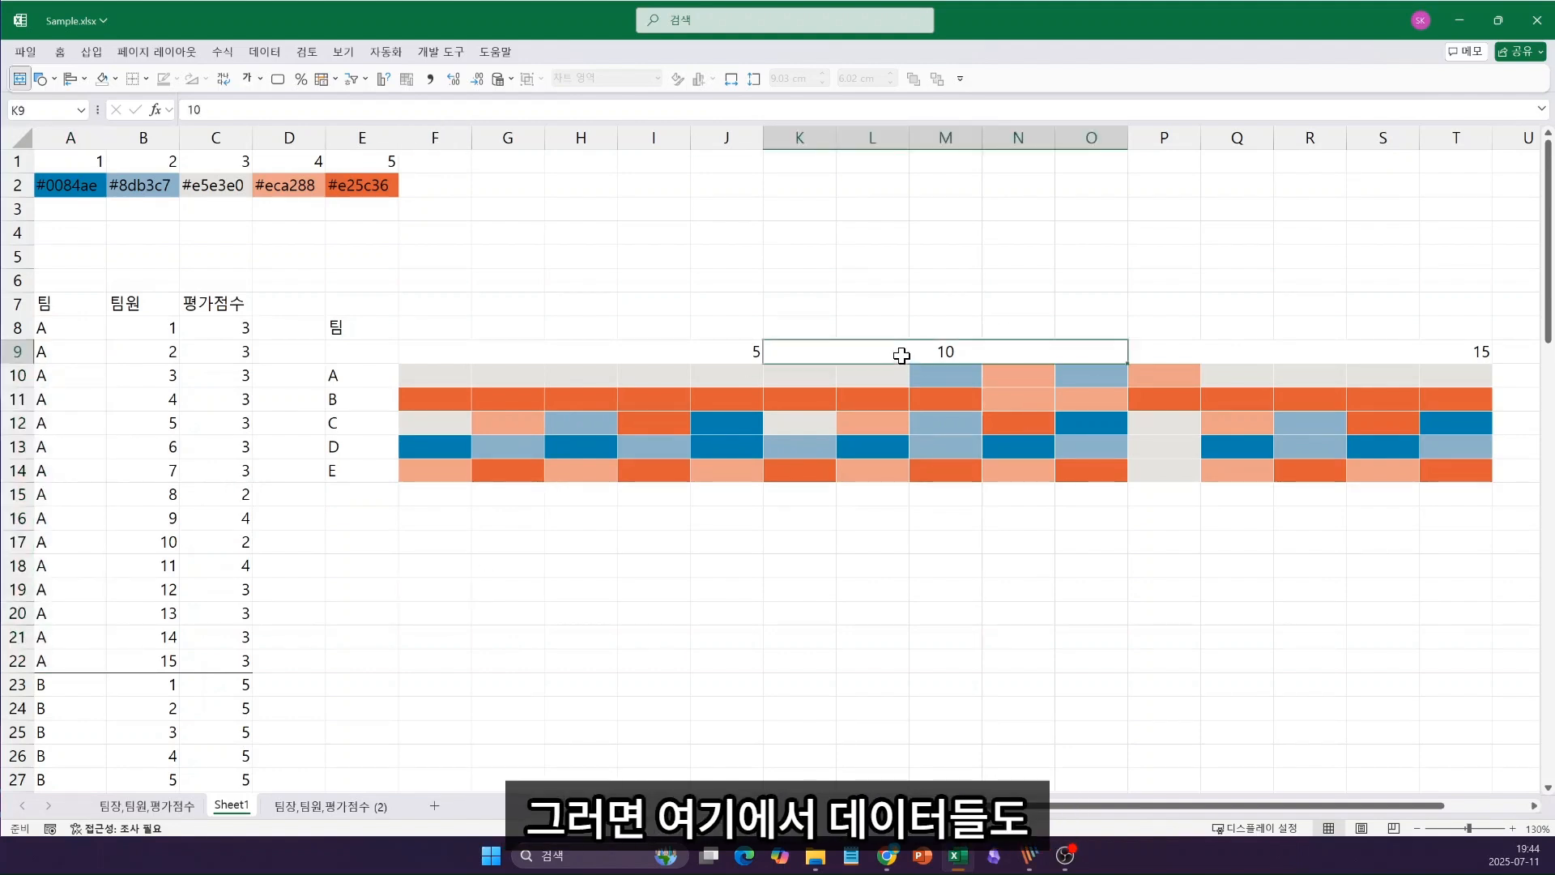
pyautogui.click(60, 51)
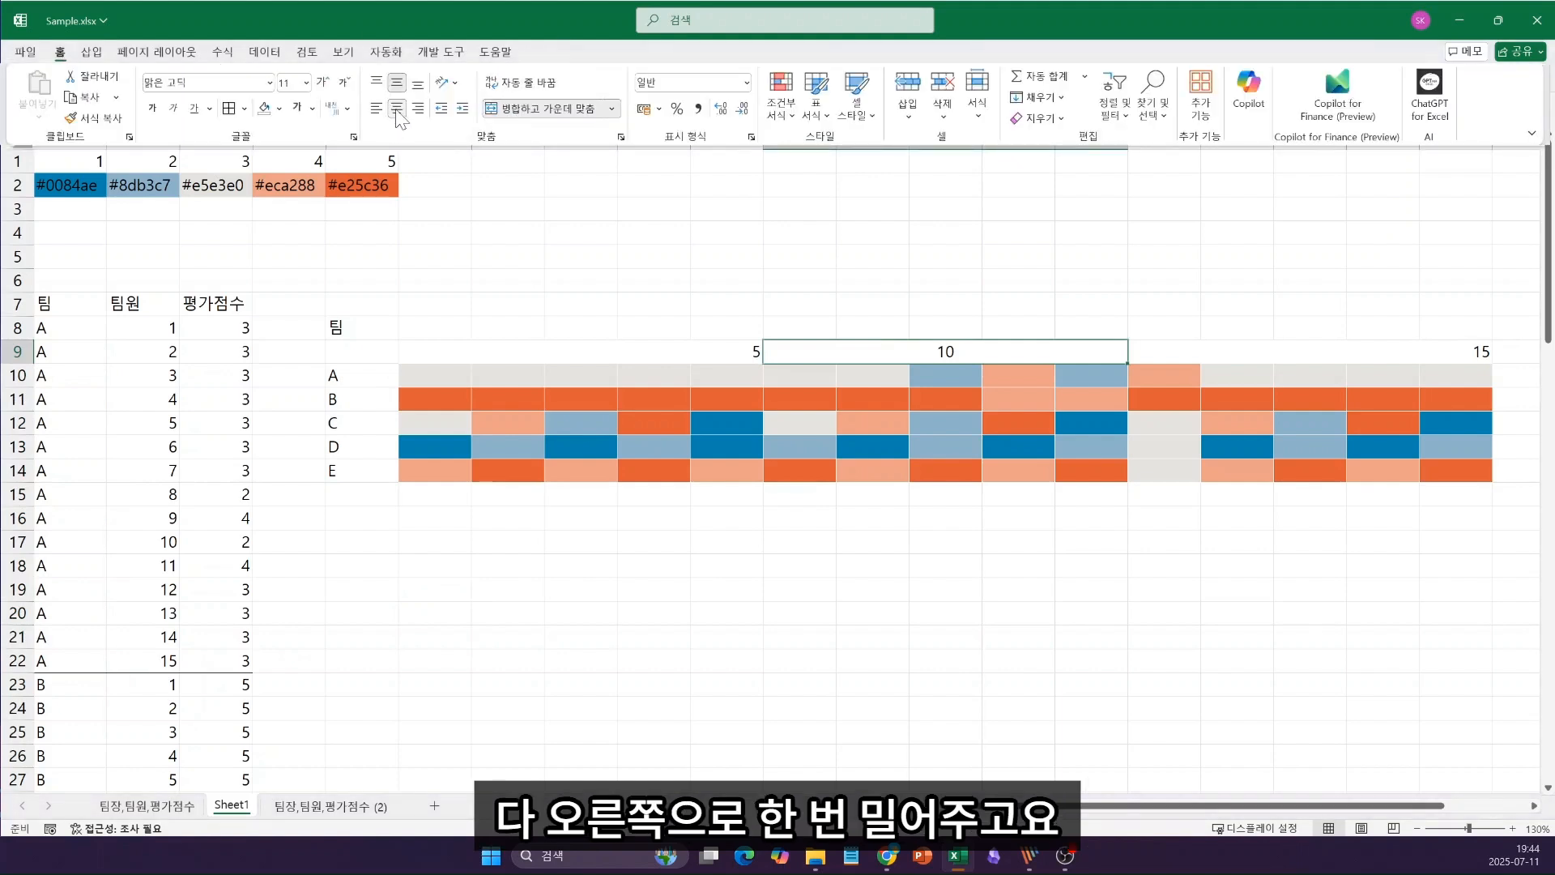
pyautogui.click(415, 119)
# Step: Set the border line color to a dark shade of black and add a right border to the first member group F9:J14
pyautogui.click(751, 350)
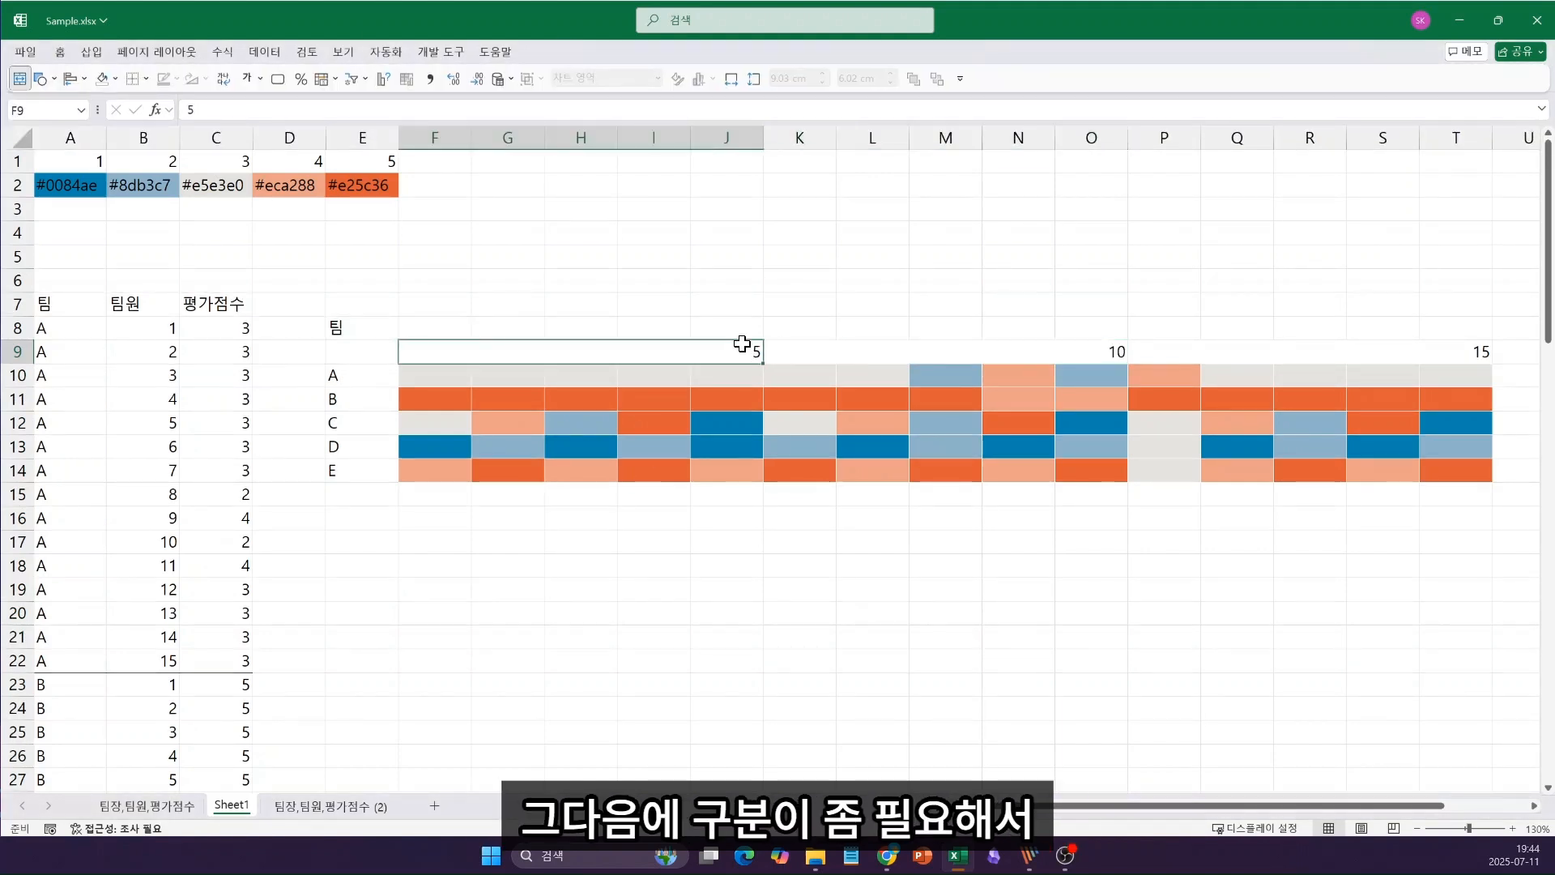
pyautogui.moveTo(729, 348); pyautogui.dragTo(730, 461)
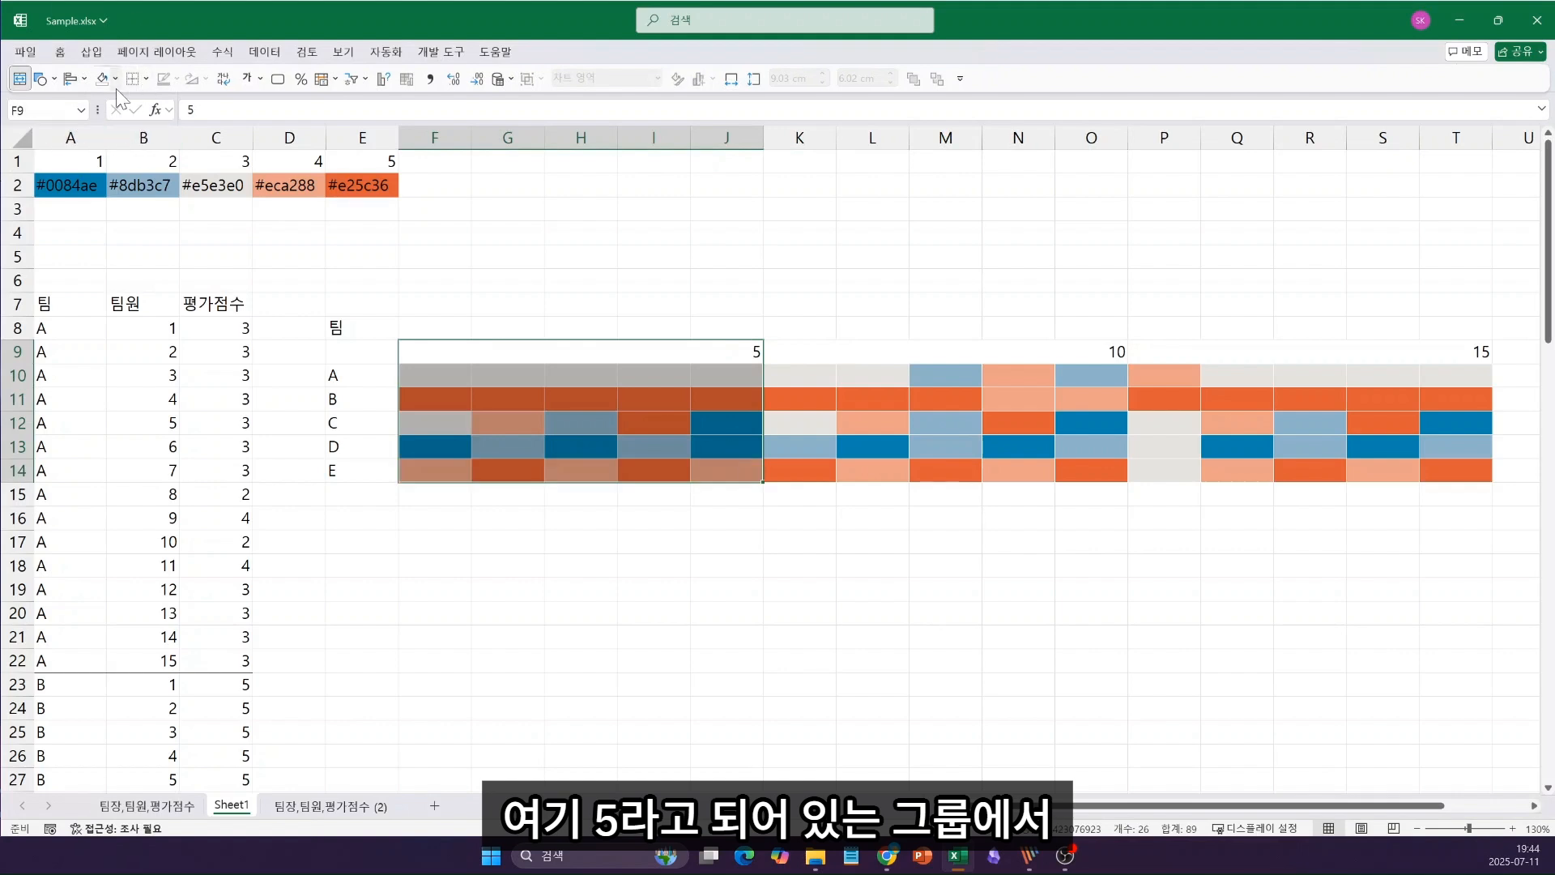
pyautogui.click(59, 51)
pyautogui.click(244, 109)
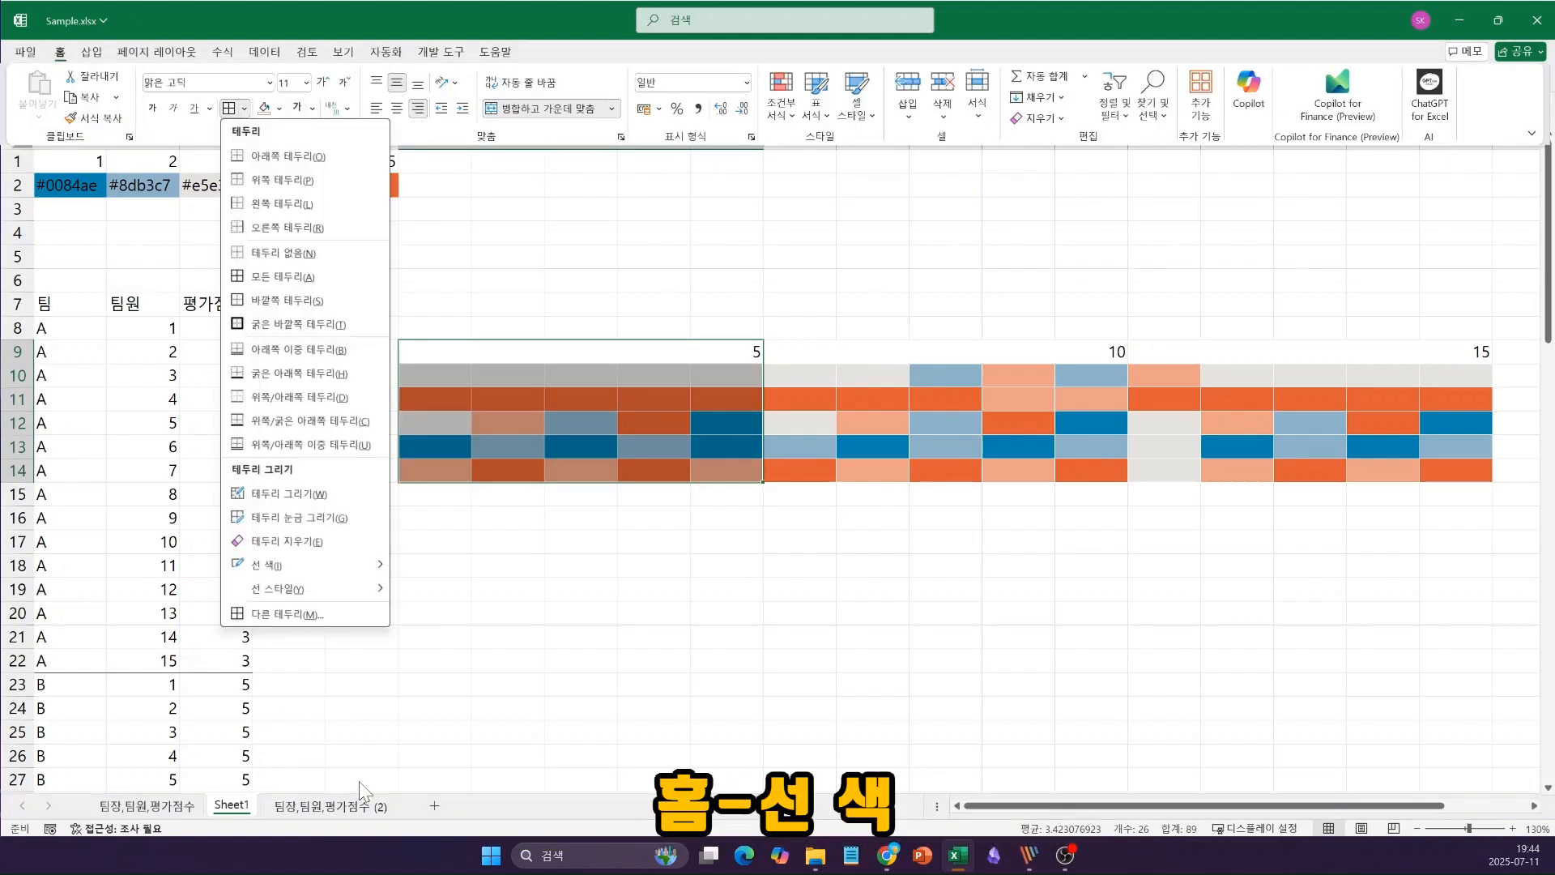
pyautogui.moveTo(328, 565)
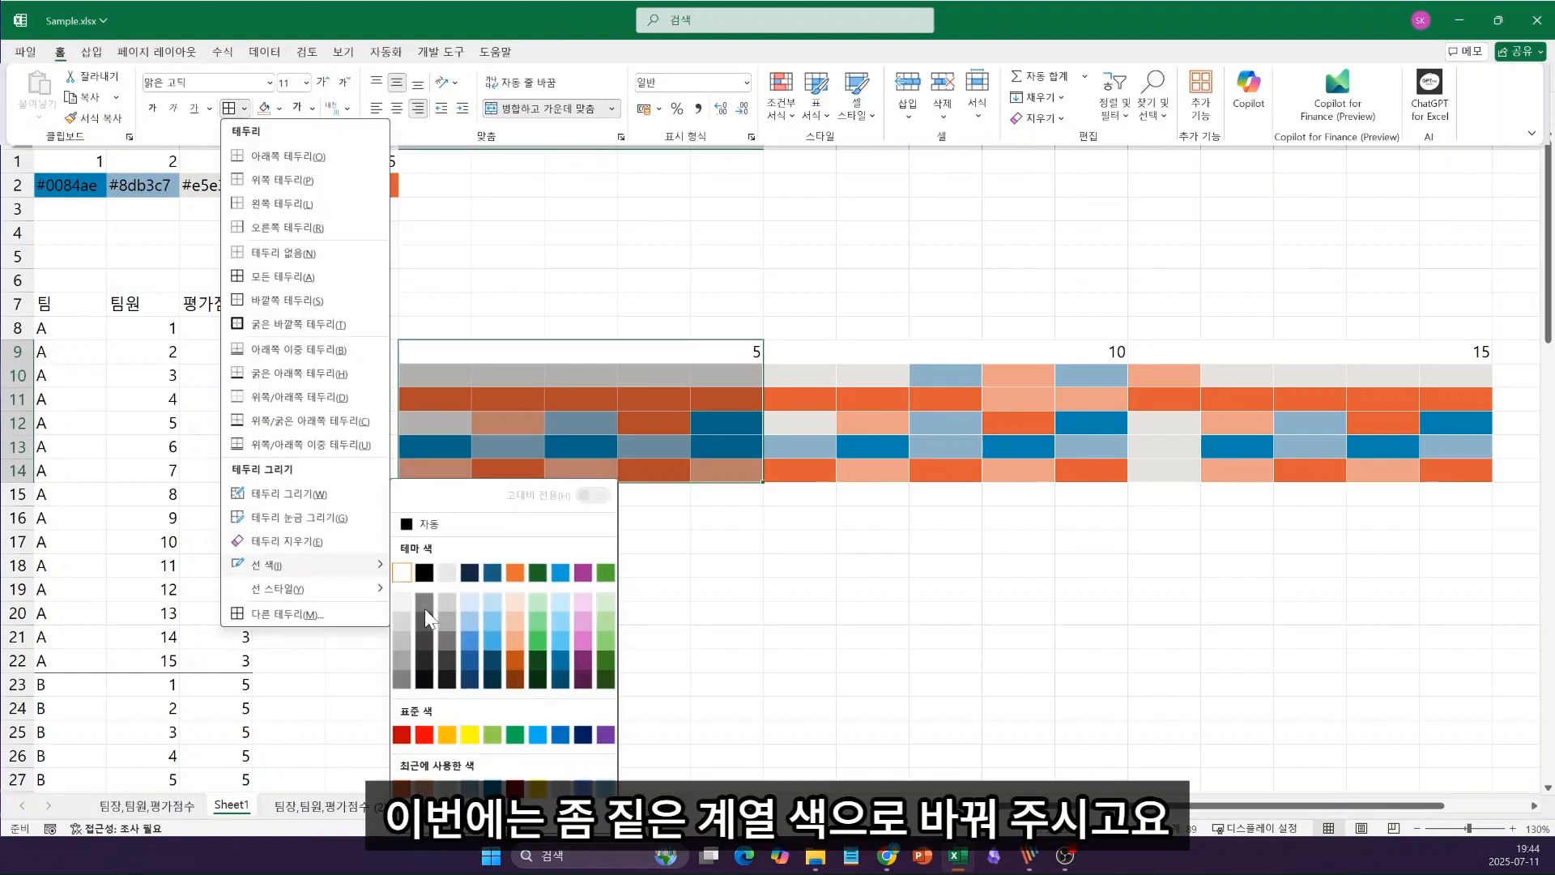
pyautogui.click(425, 654)
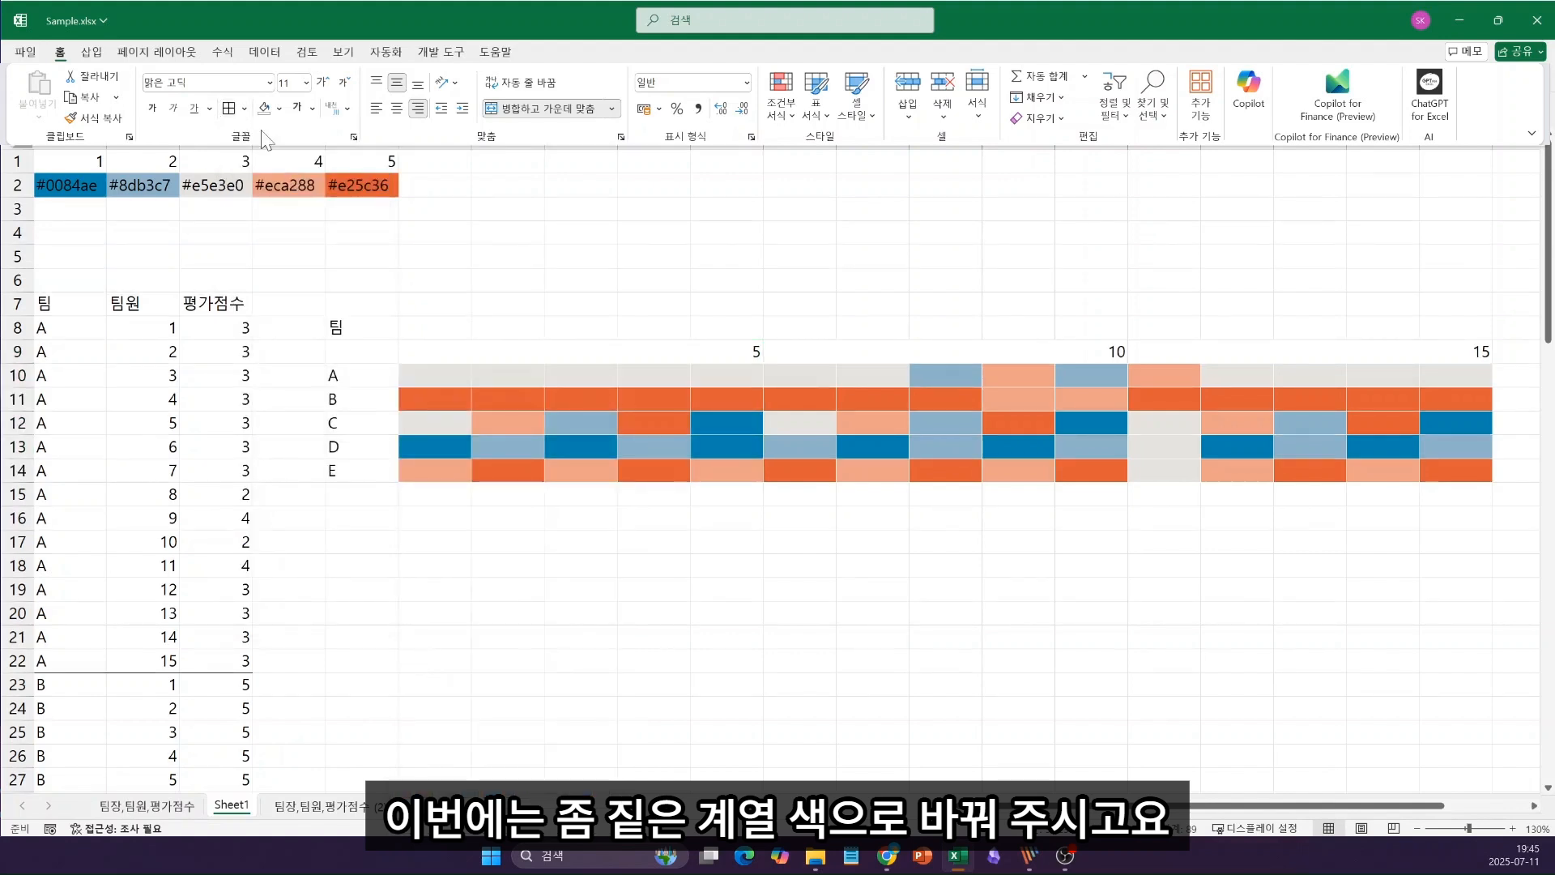
pyautogui.click(244, 109)
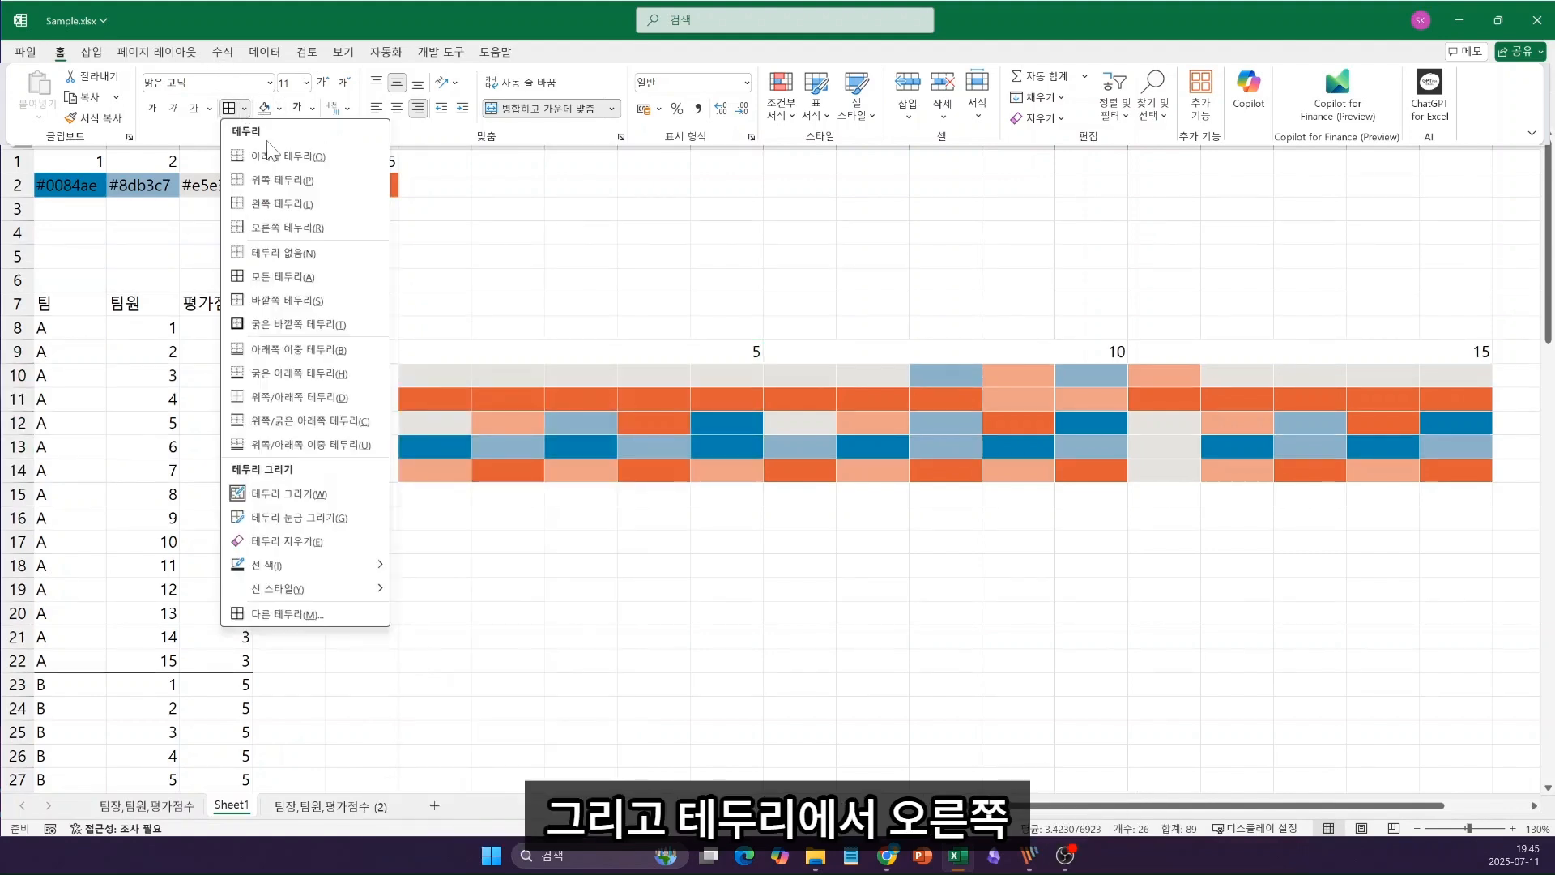
pyautogui.click(304, 237)
# Step: Add the same dark right border to the second member group K9:O14
pyautogui.click(1087, 349)
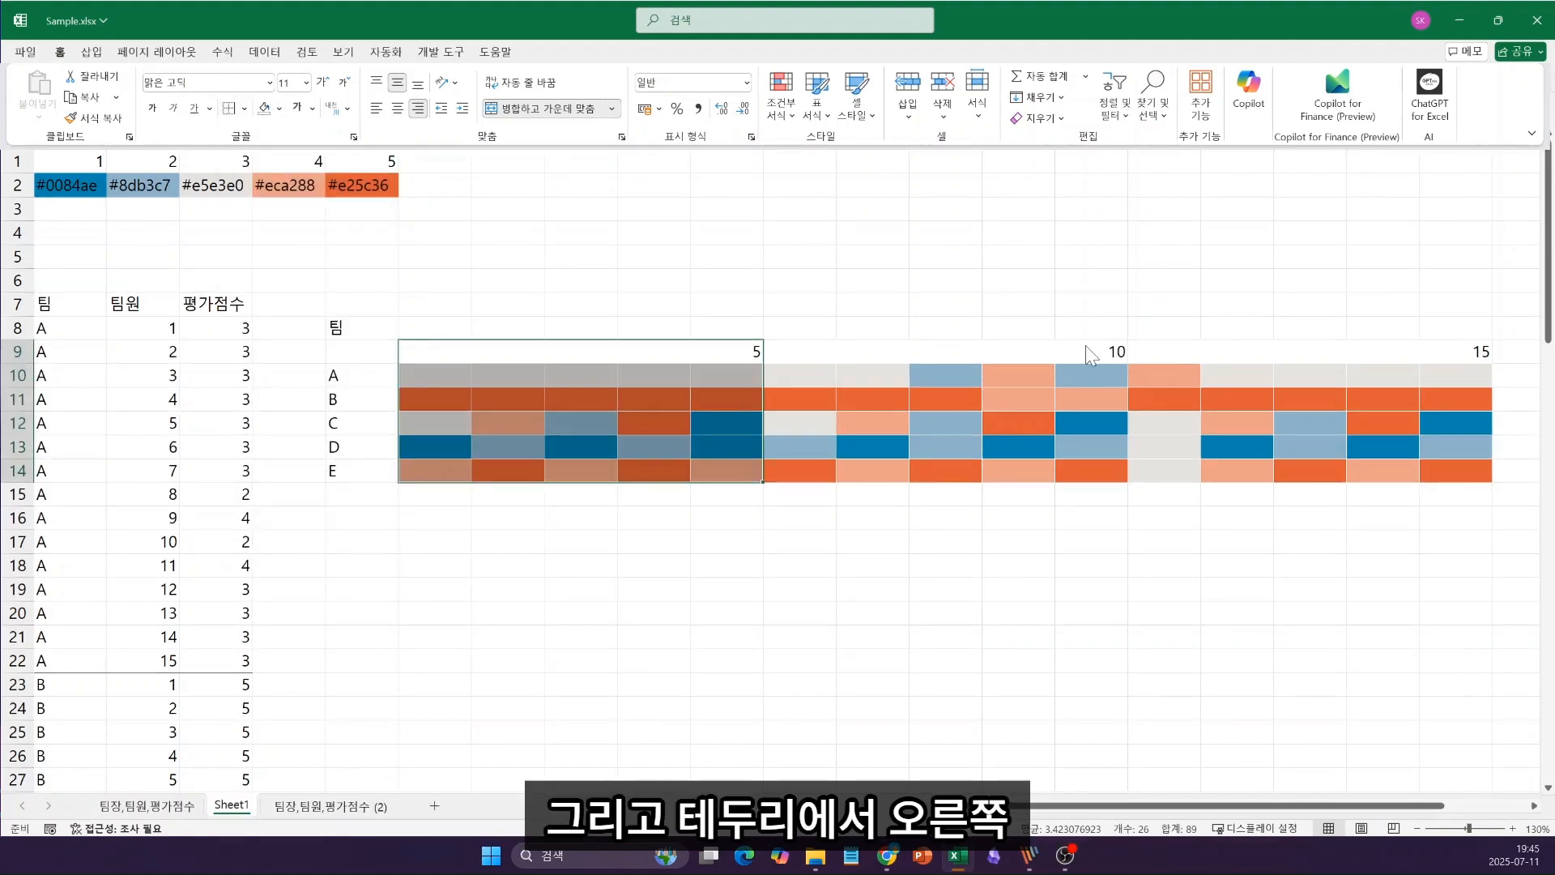
pyautogui.moveTo(1090, 352); pyautogui.dragTo(1093, 486)
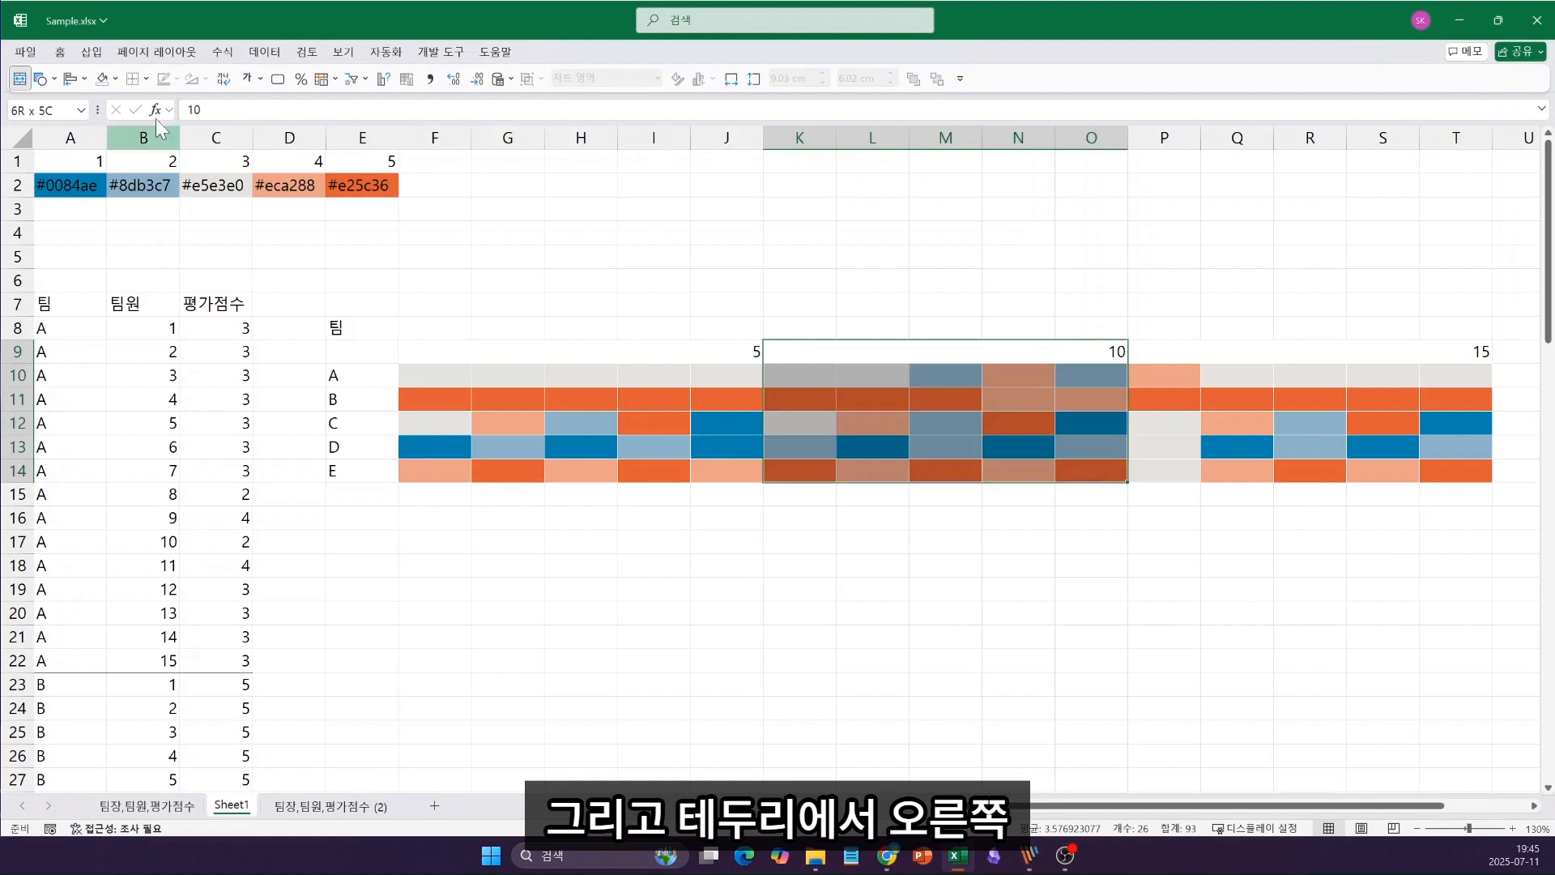
pyautogui.click(60, 51)
pyautogui.click(1448, 355)
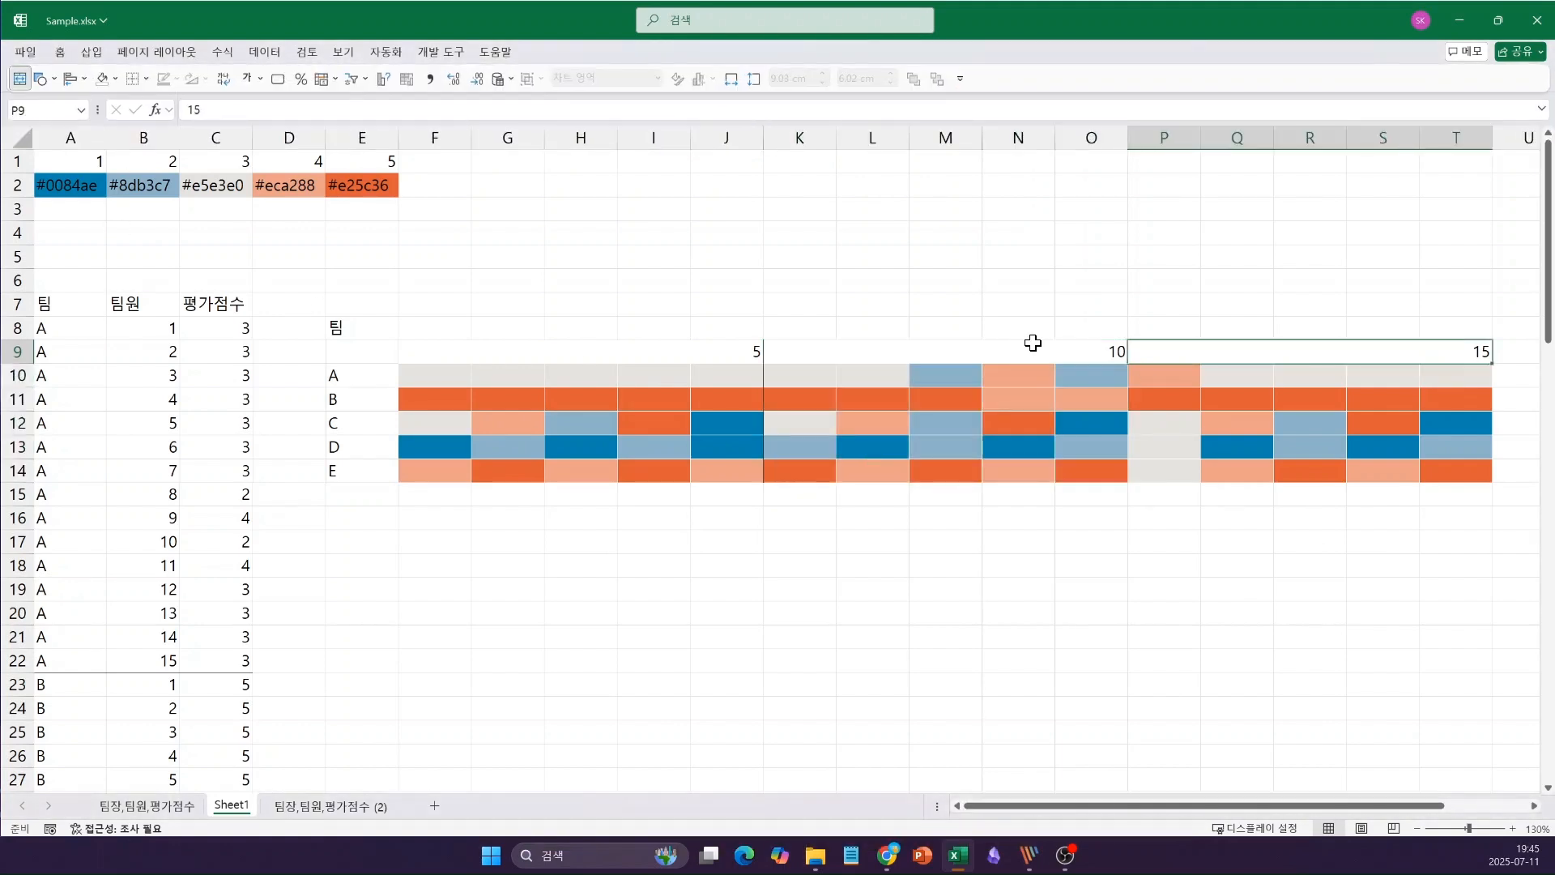
pyautogui.moveTo(1031, 347); pyautogui.dragTo(1032, 471)
pyautogui.click(60, 51)
# Step: Add a dark right border to the third member group P9:T14
pyautogui.click(1446, 350)
pyautogui.moveTo(1444, 346); pyautogui.dragTo(1445, 474)
pyautogui.click(64, 53)
pyautogui.click(63, 52)
pyautogui.press('alt')
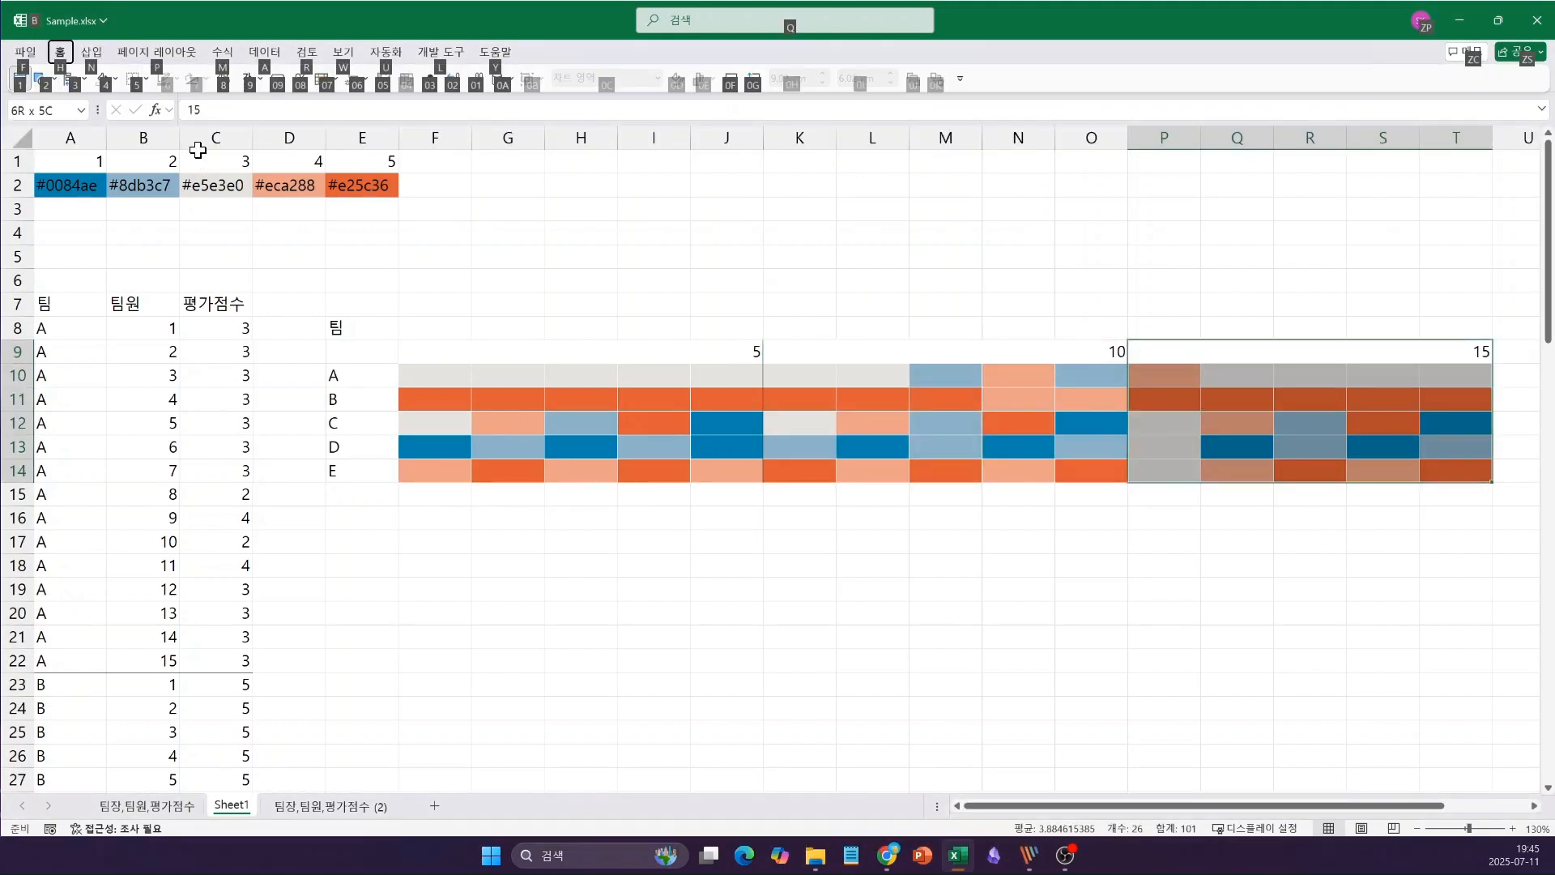
pyautogui.press('h')
pyautogui.press('b')
pyautogui.press('s')
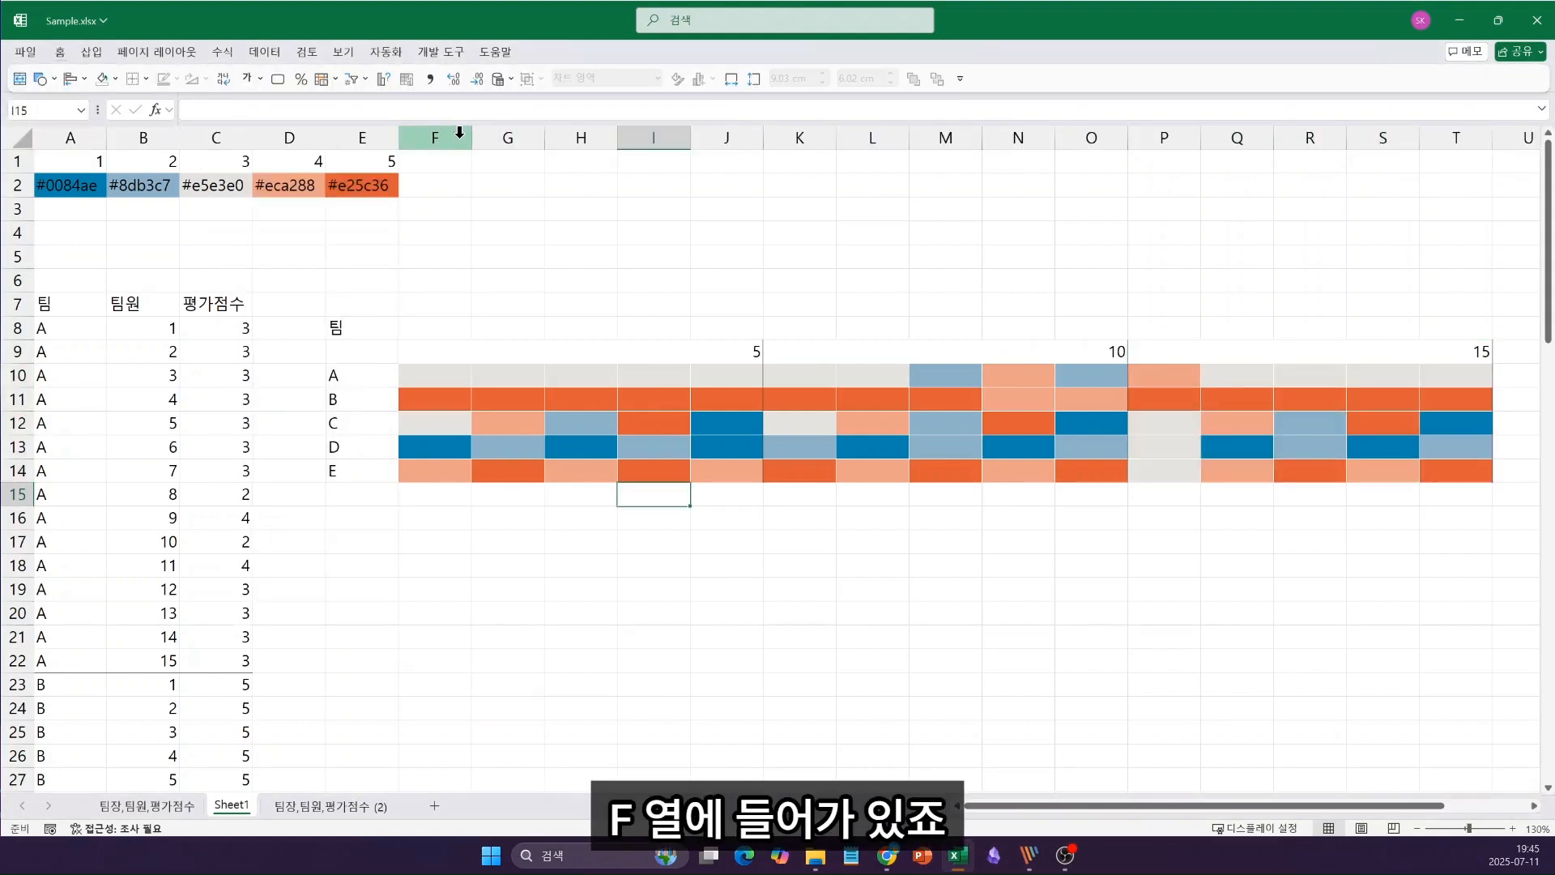
# Step: Narrow heatmap columns F through T together to one equal small width so the cells become slim blocks
pyautogui.click(459, 135)
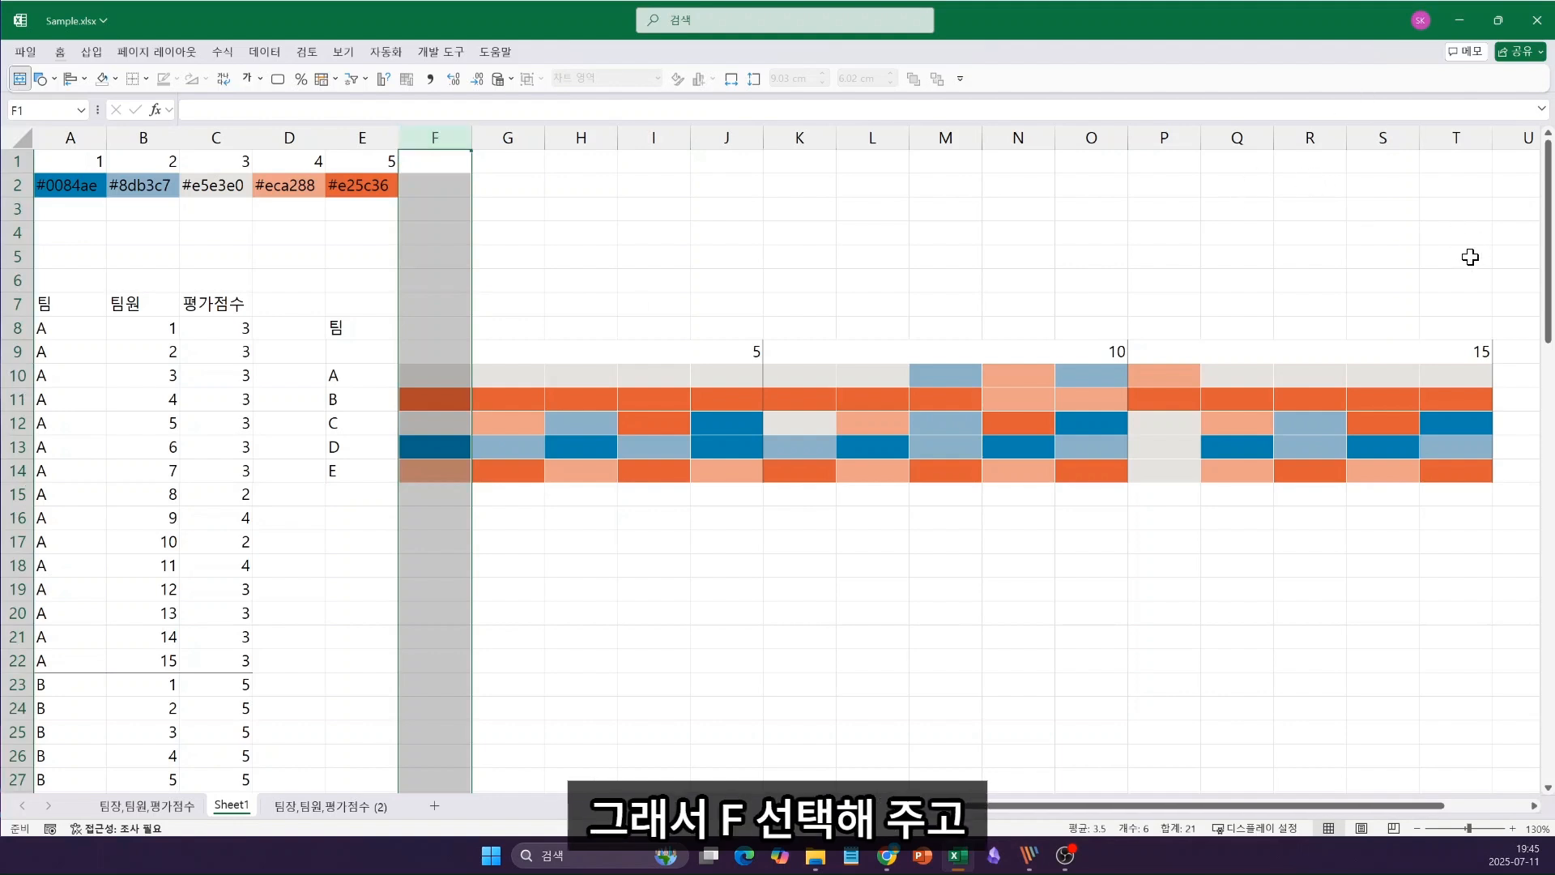
pyautogui.keyDown('shift'); pyautogui.click(1462, 138); pyautogui.keyUp('shift')
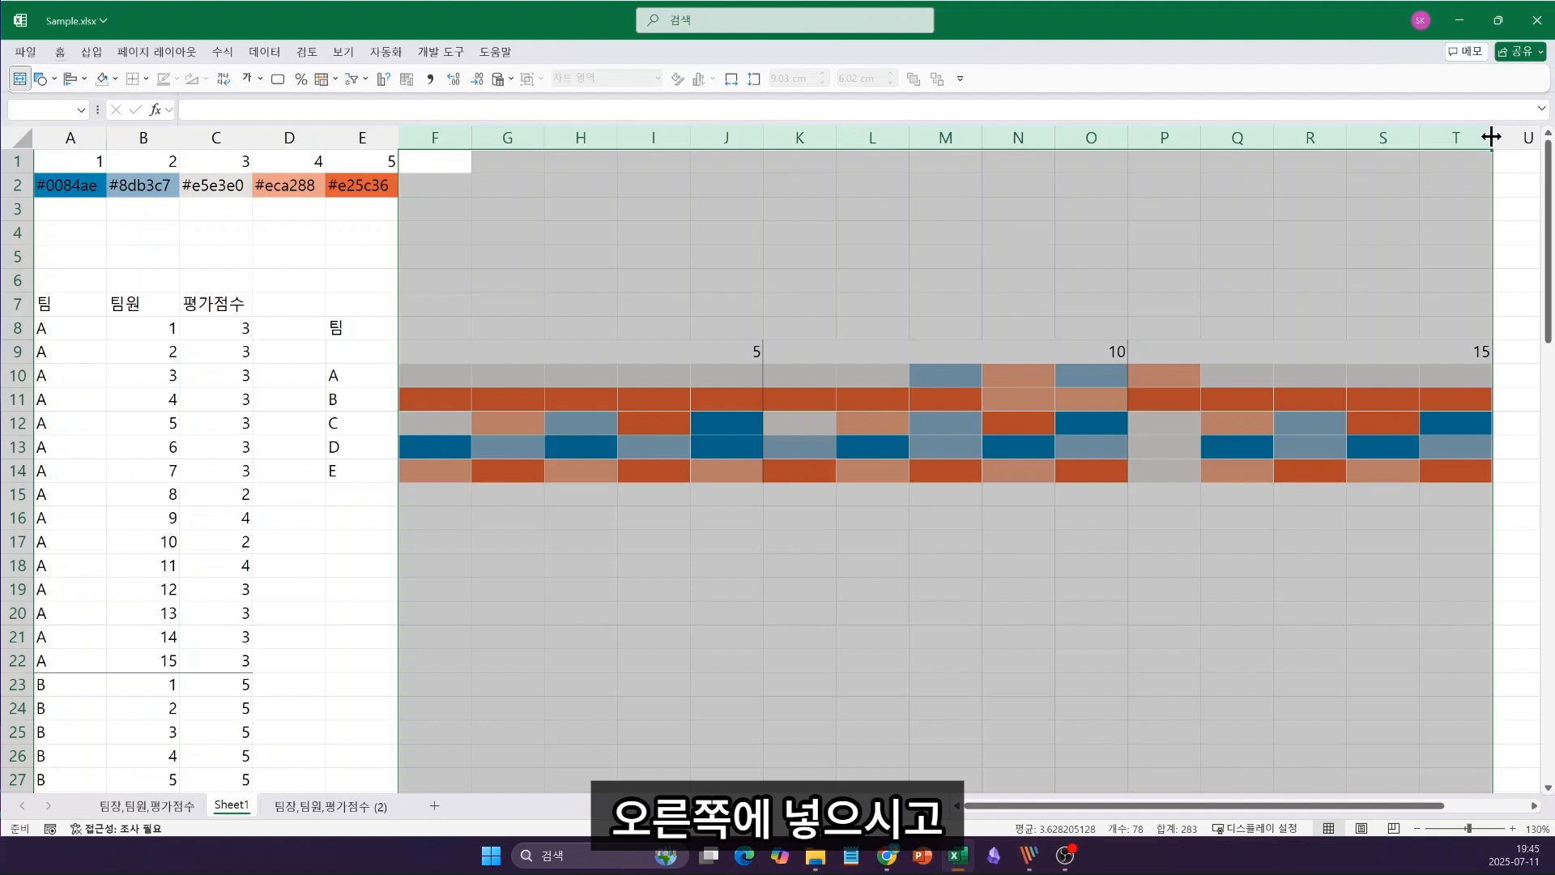
pyautogui.moveTo(1491, 138); pyautogui.dragTo(1448, 137)
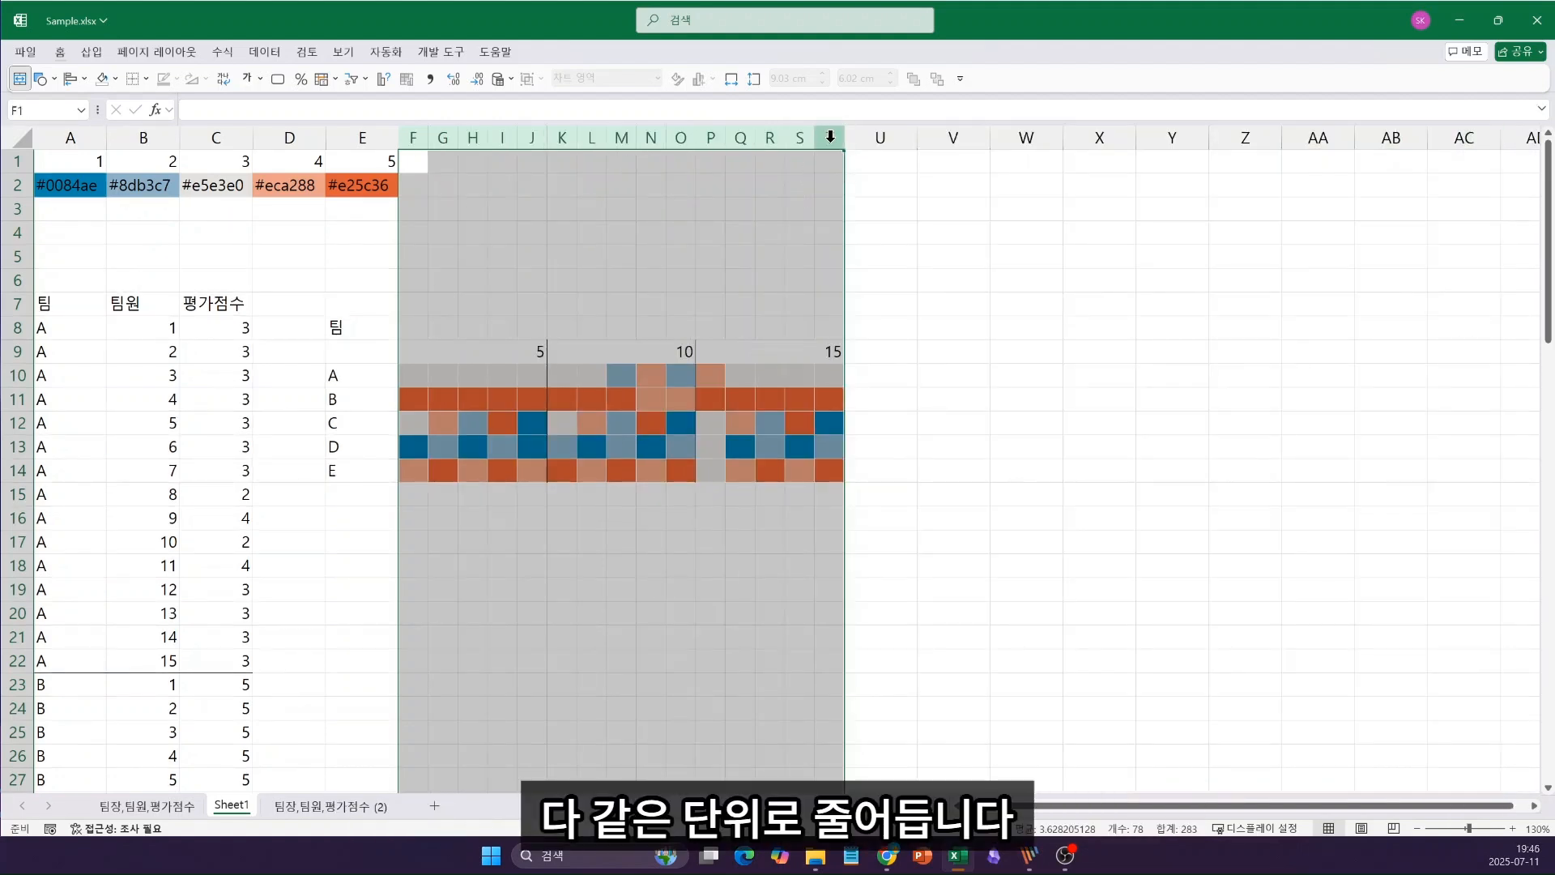
pyautogui.moveTo(843, 137); pyautogui.dragTo(830, 138)
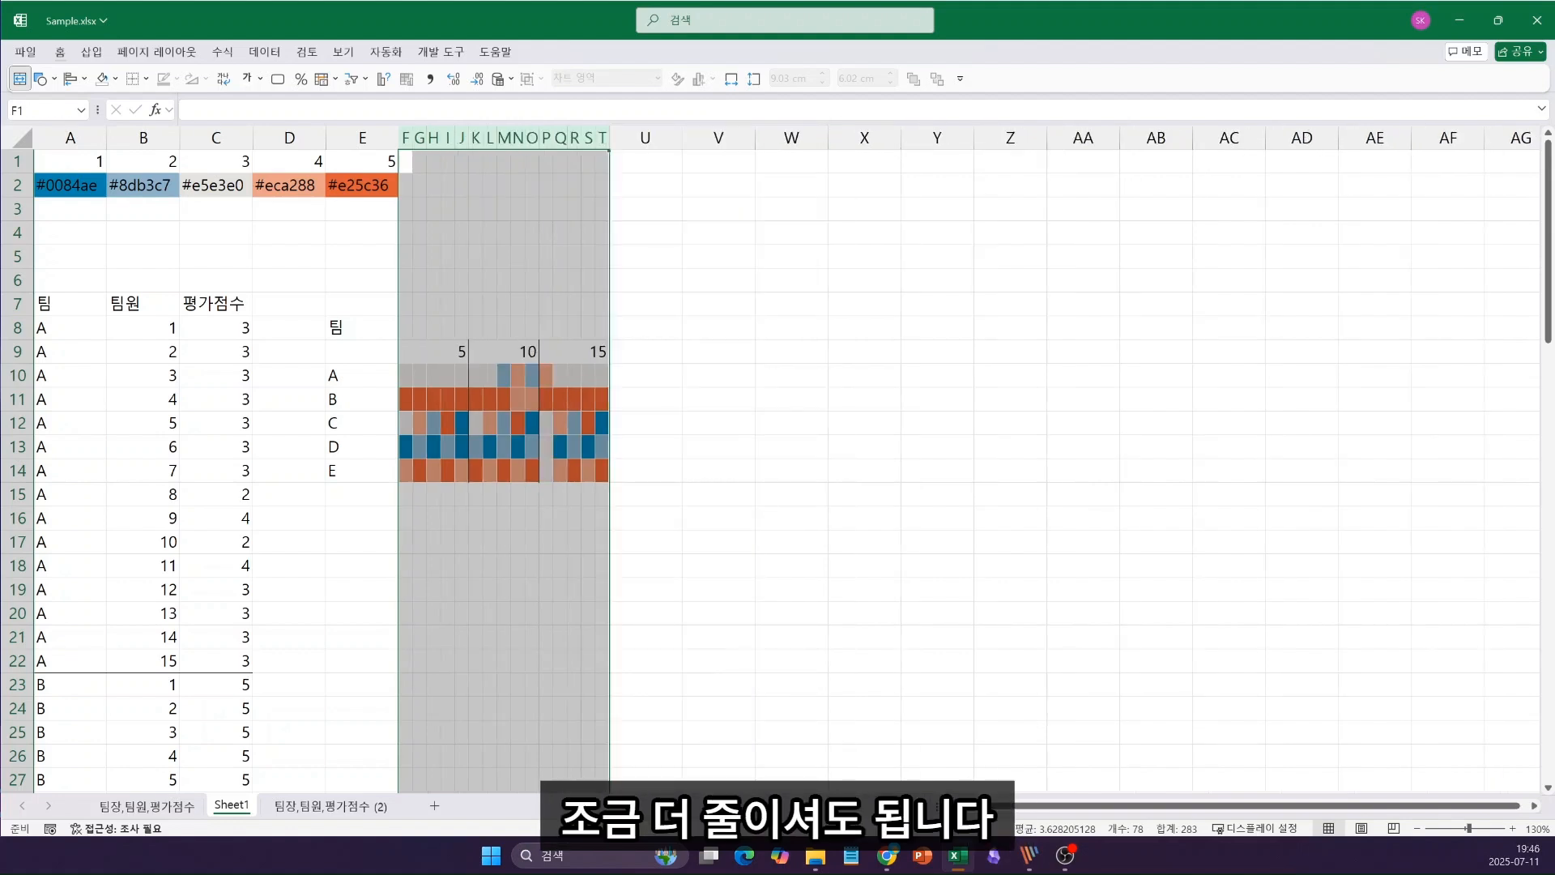
pyautogui.scroll(3, 634, 367)
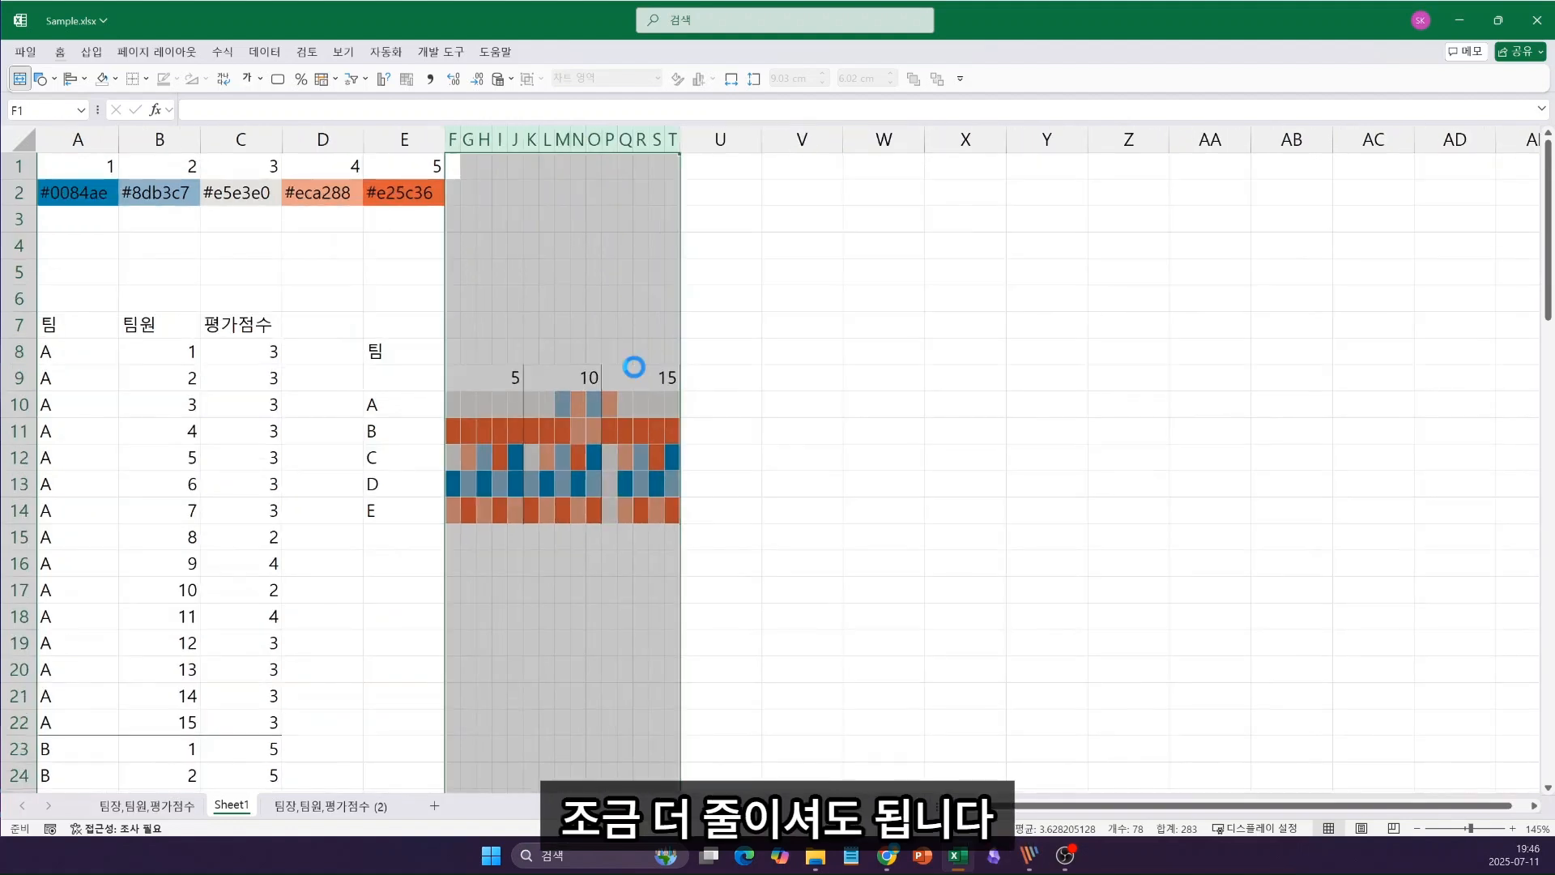
pyautogui.click(1190, 501)
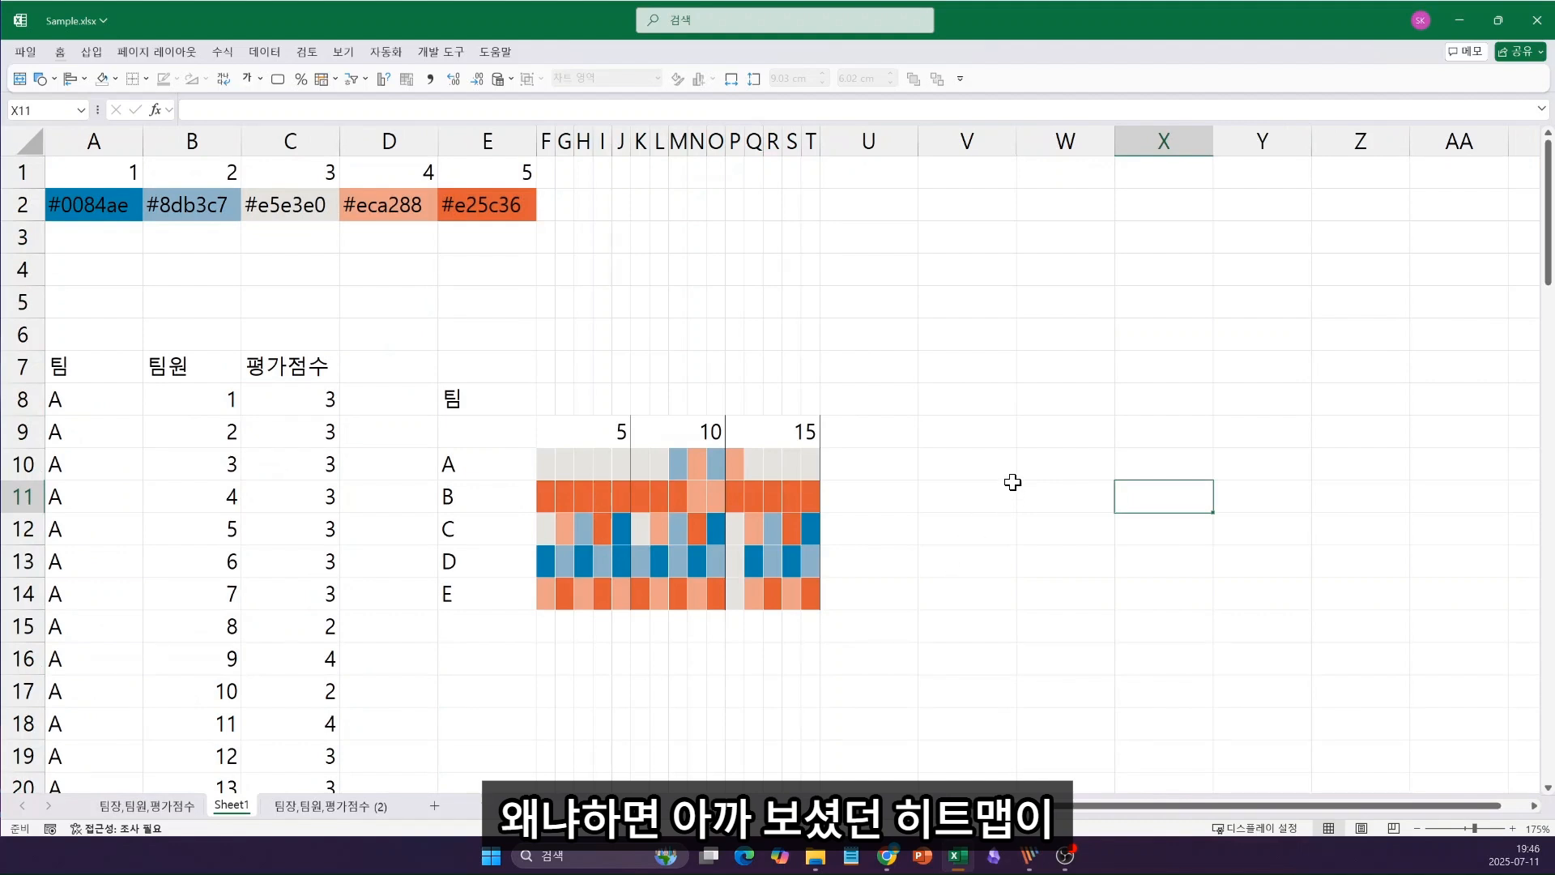
# Step: Narrow column U to a thin spacer beside the heatmap
pyautogui.scroll(-2, 971, 360)
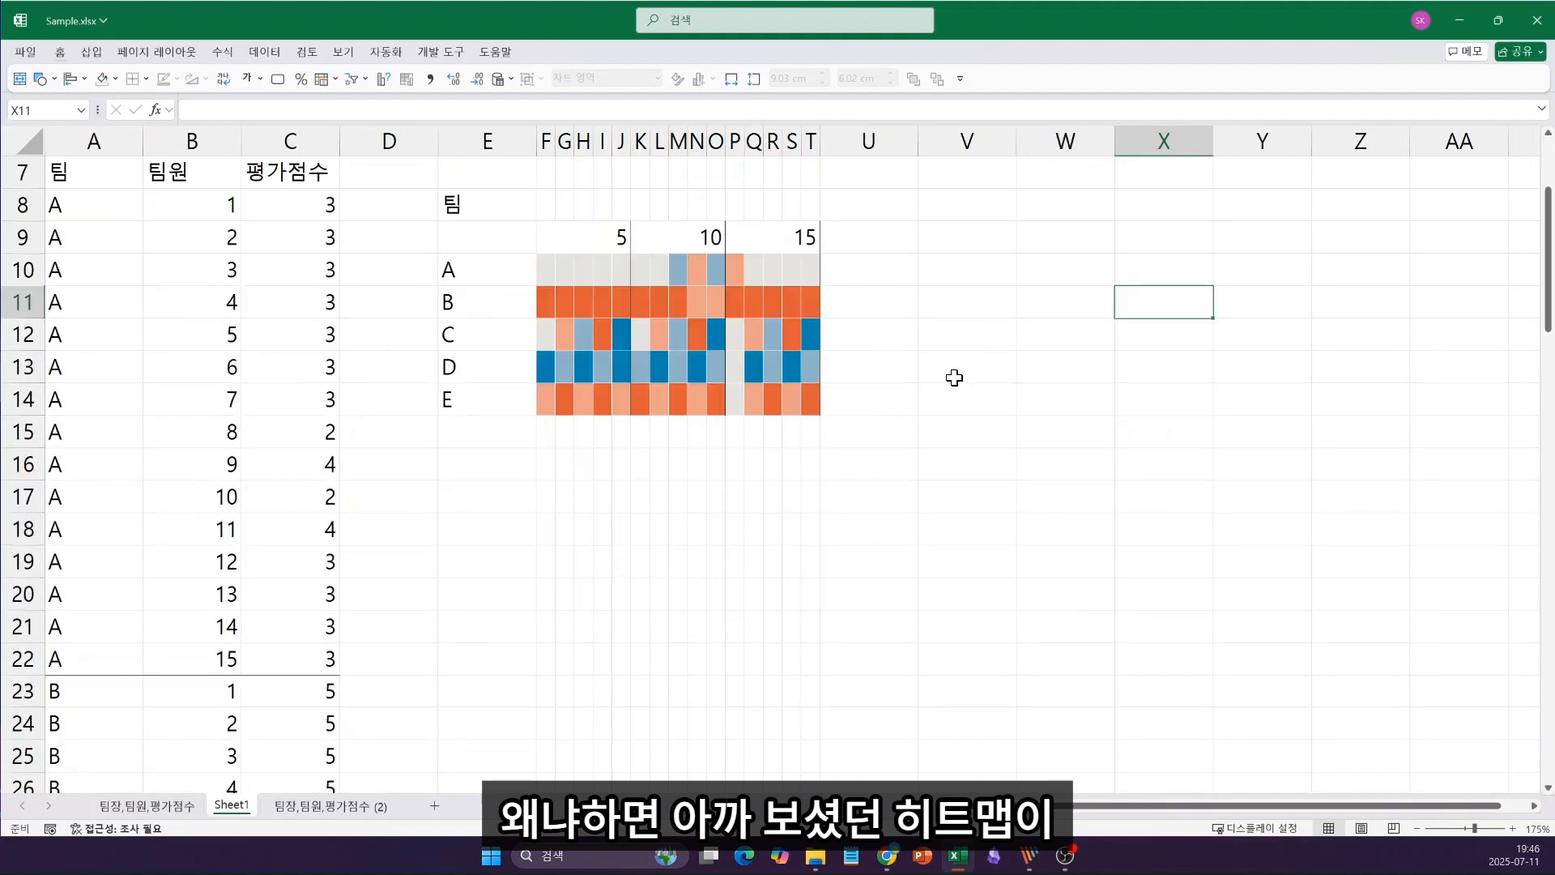
pyautogui.scroll(1, 937, 354)
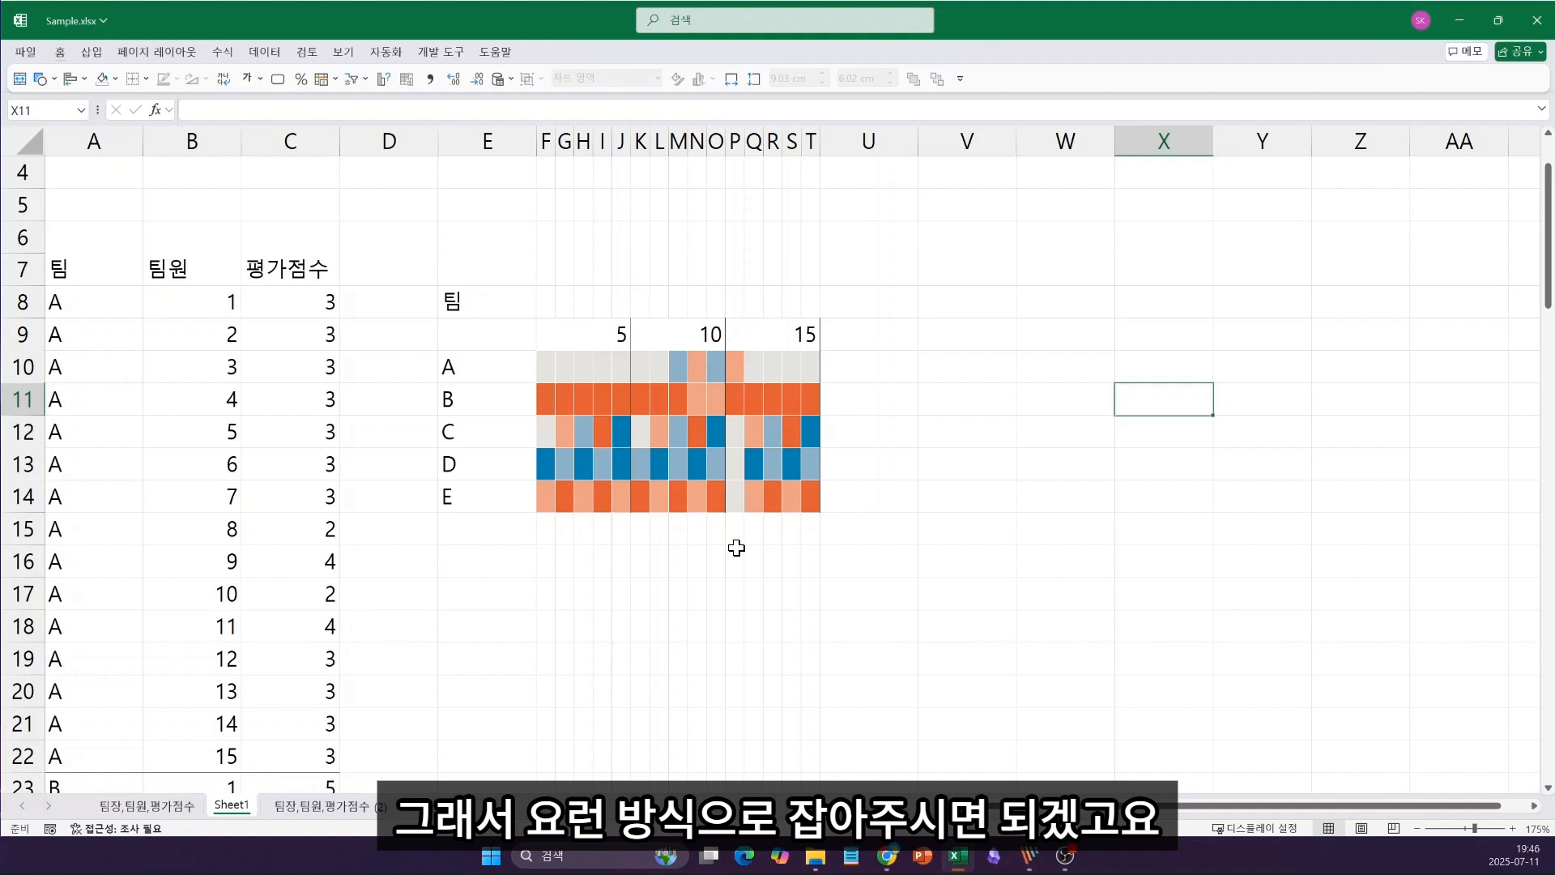
pyautogui.click(773, 595)
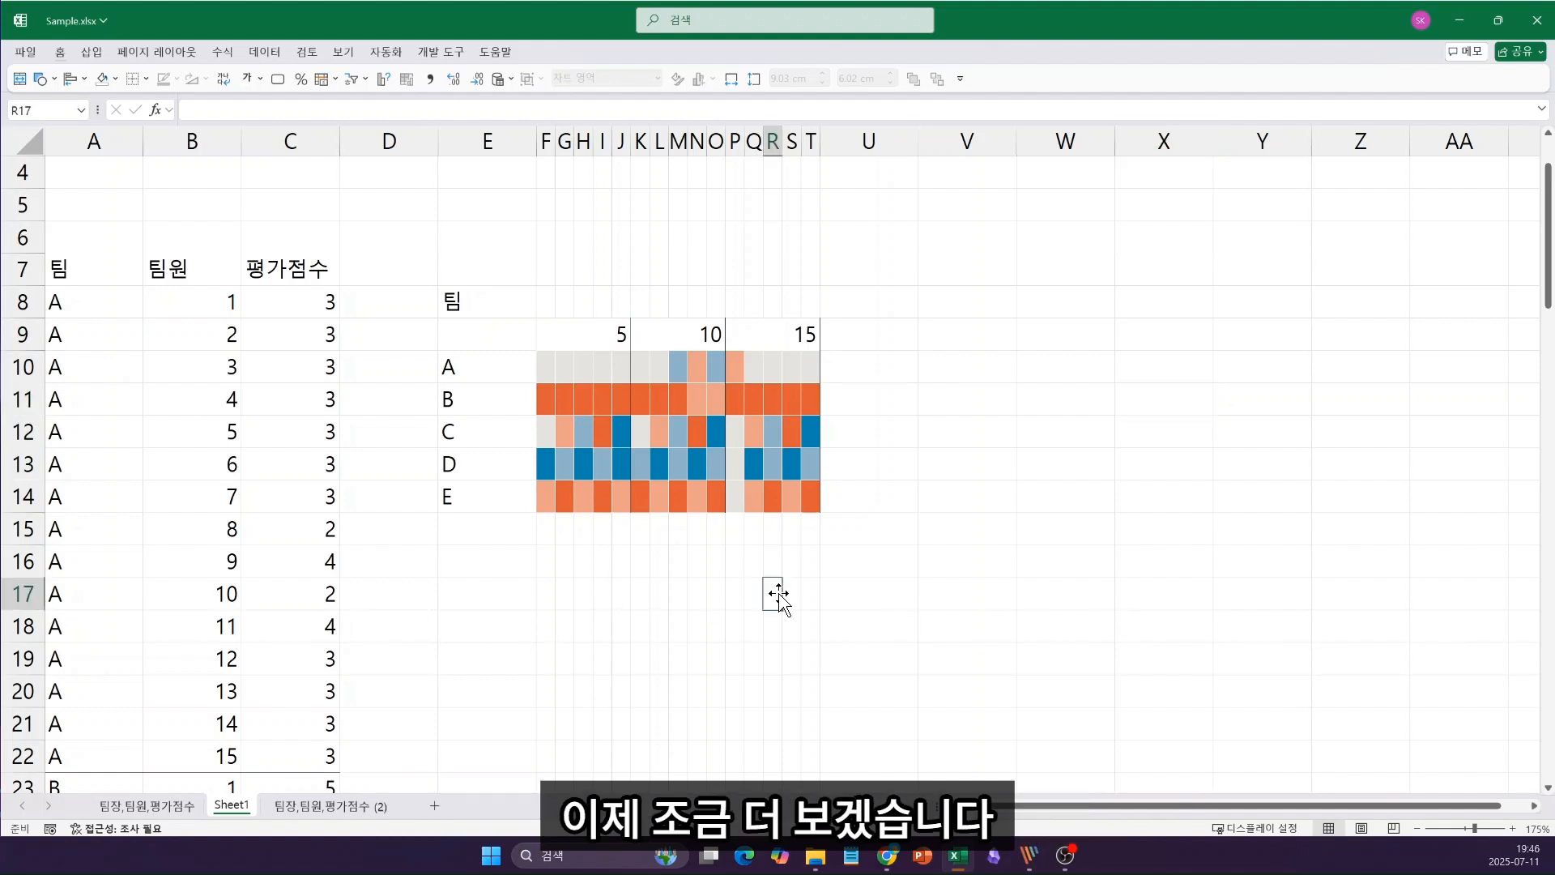
pyautogui.click(905, 371)
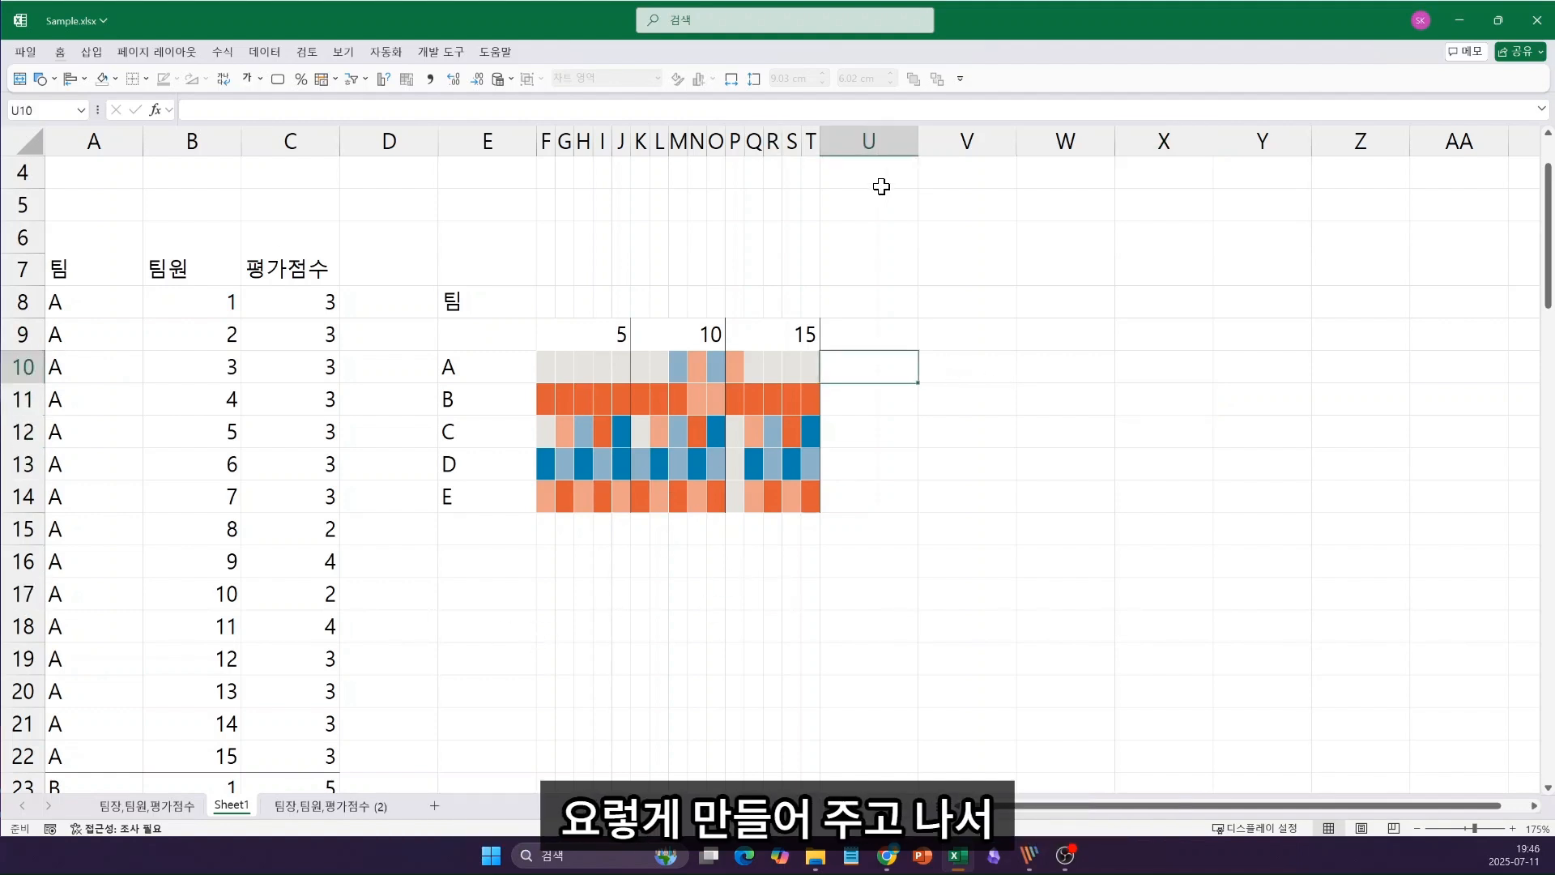
pyautogui.moveTo(919, 143); pyautogui.dragTo(841, 143)
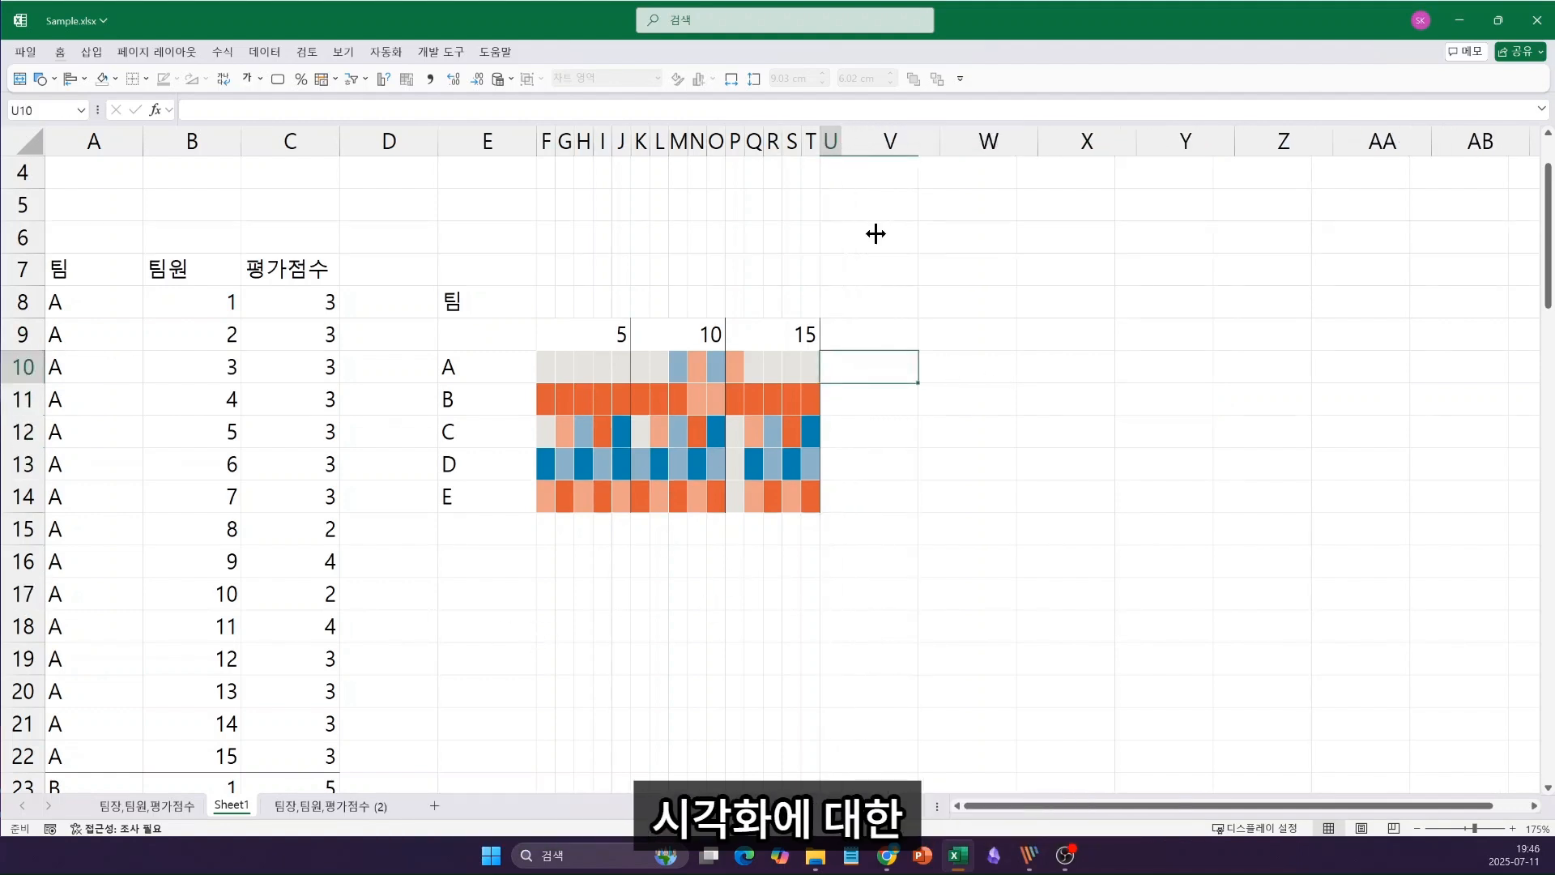
# Step: Enter the note "중간계열의 점수가 많음" in cell V10 beside team A's heatmap row
pyautogui.click(907, 368)
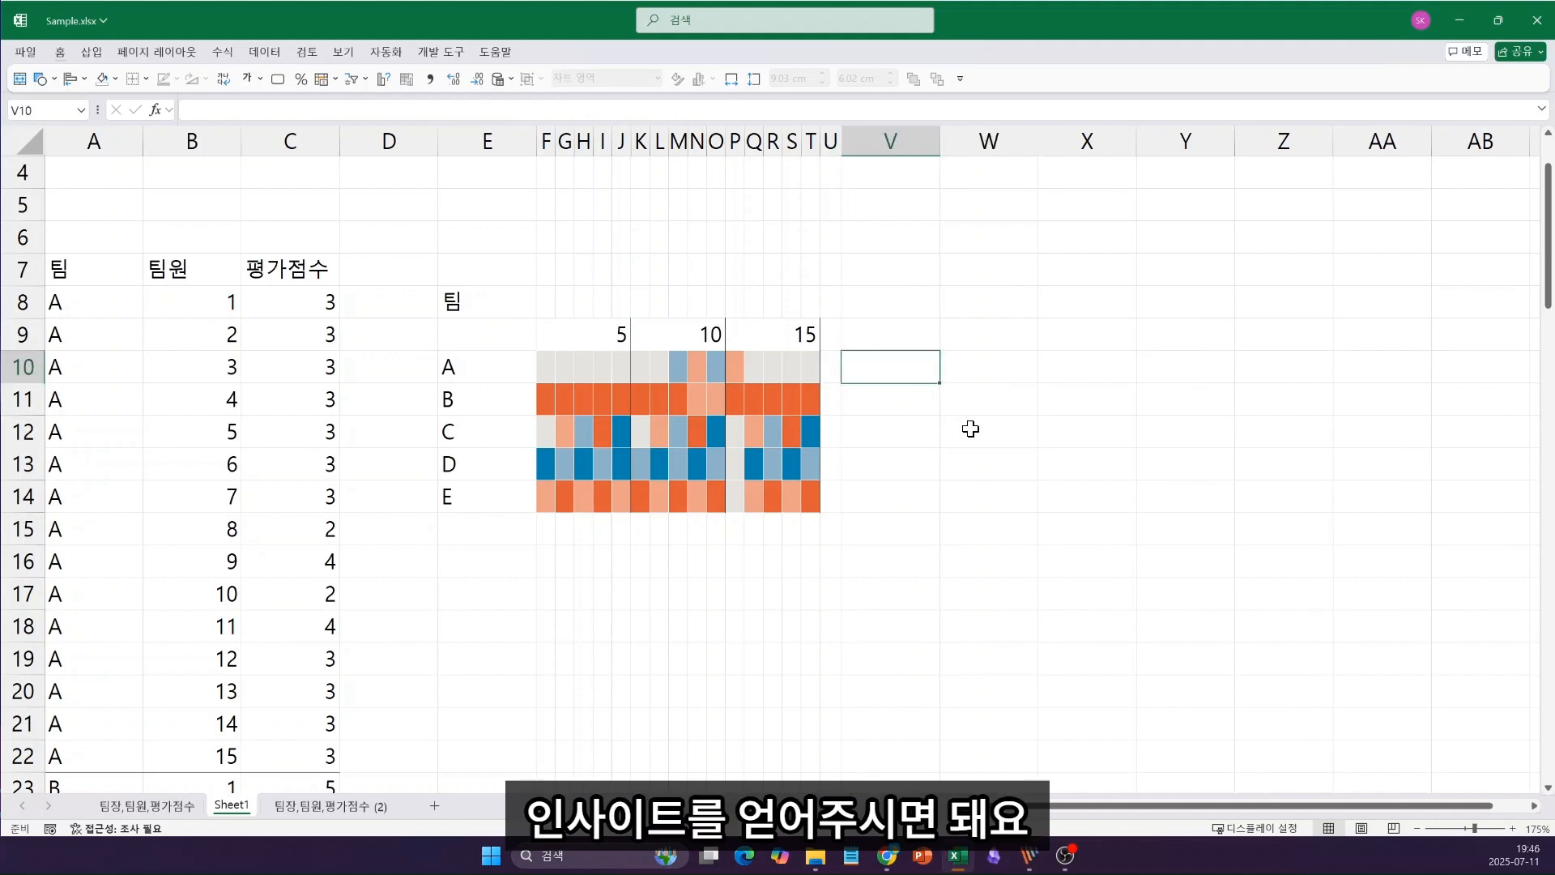
pyautogui.scroll(1, 663, 294)
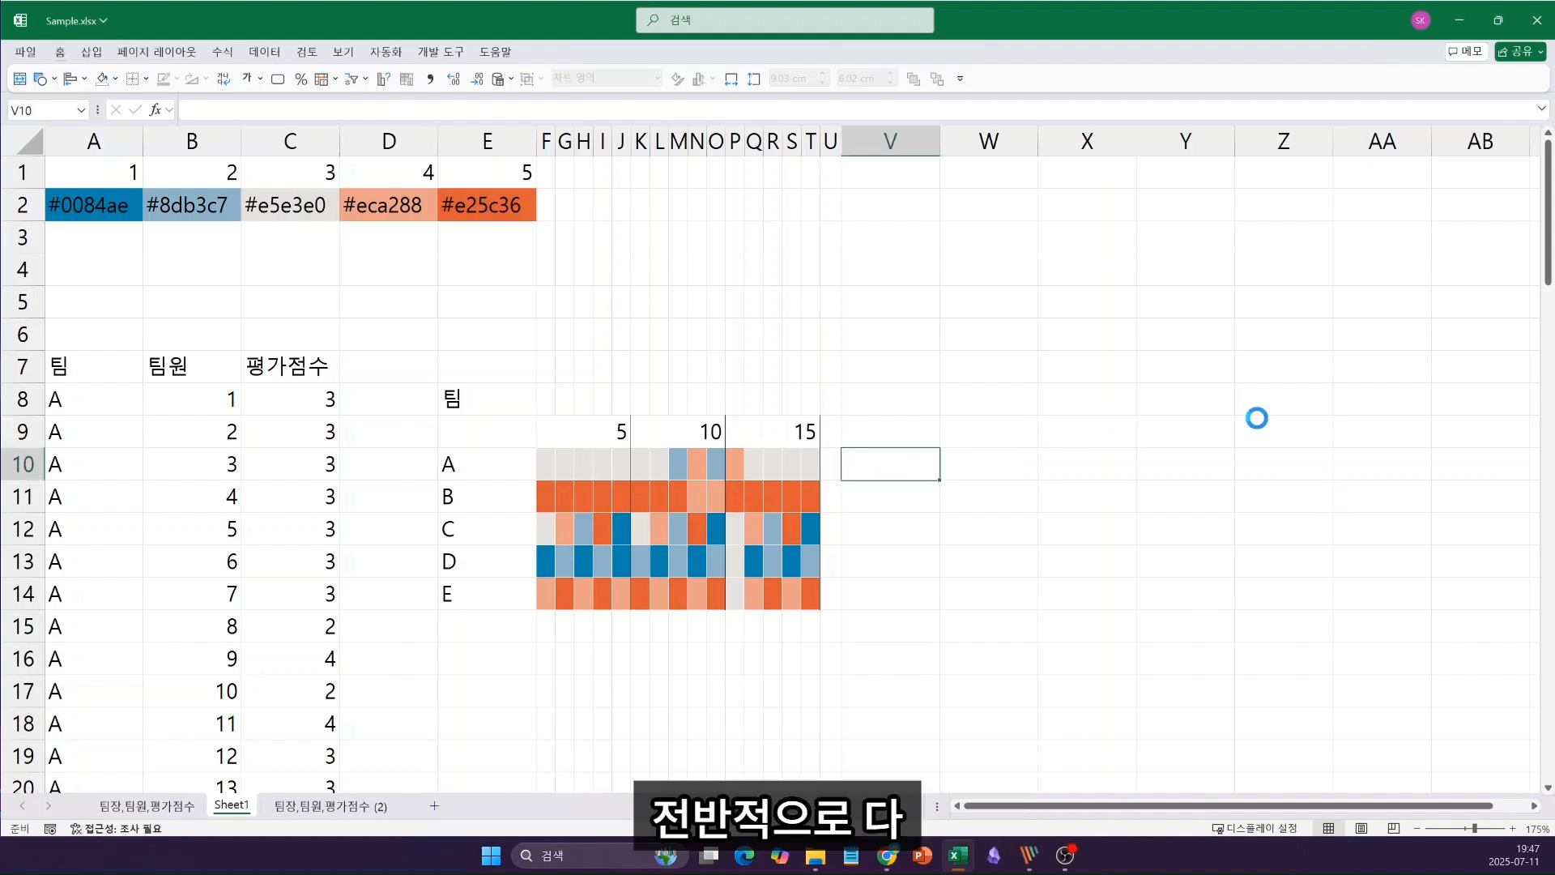
pyautogui.scroll(2, 1257, 418)
pyautogui.scroll(-1, 1257, 418)
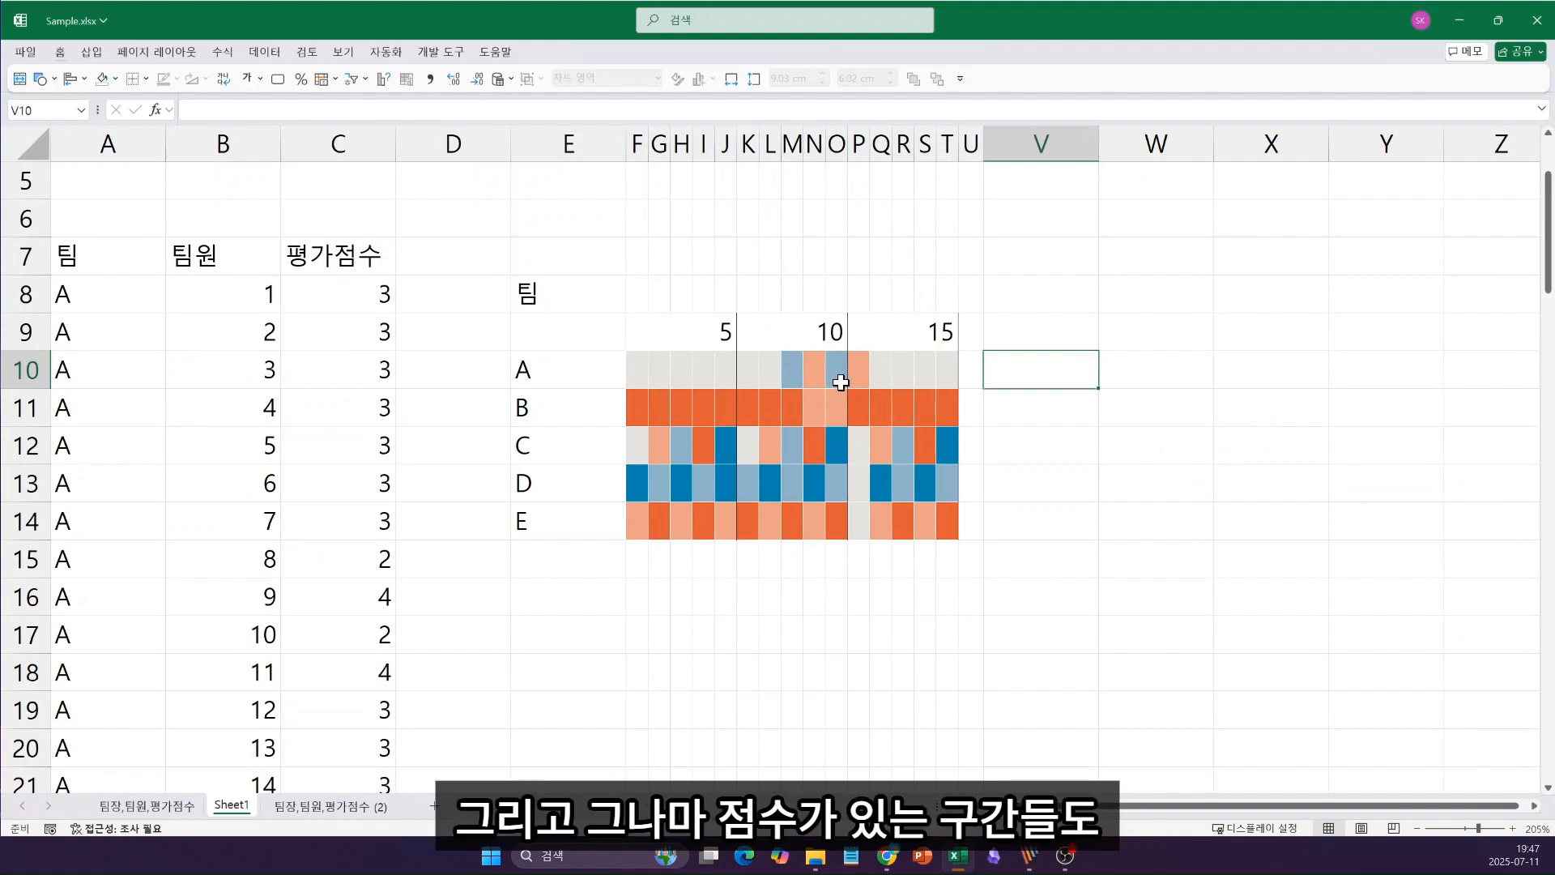
pyautogui.scroll(1, 841, 382)
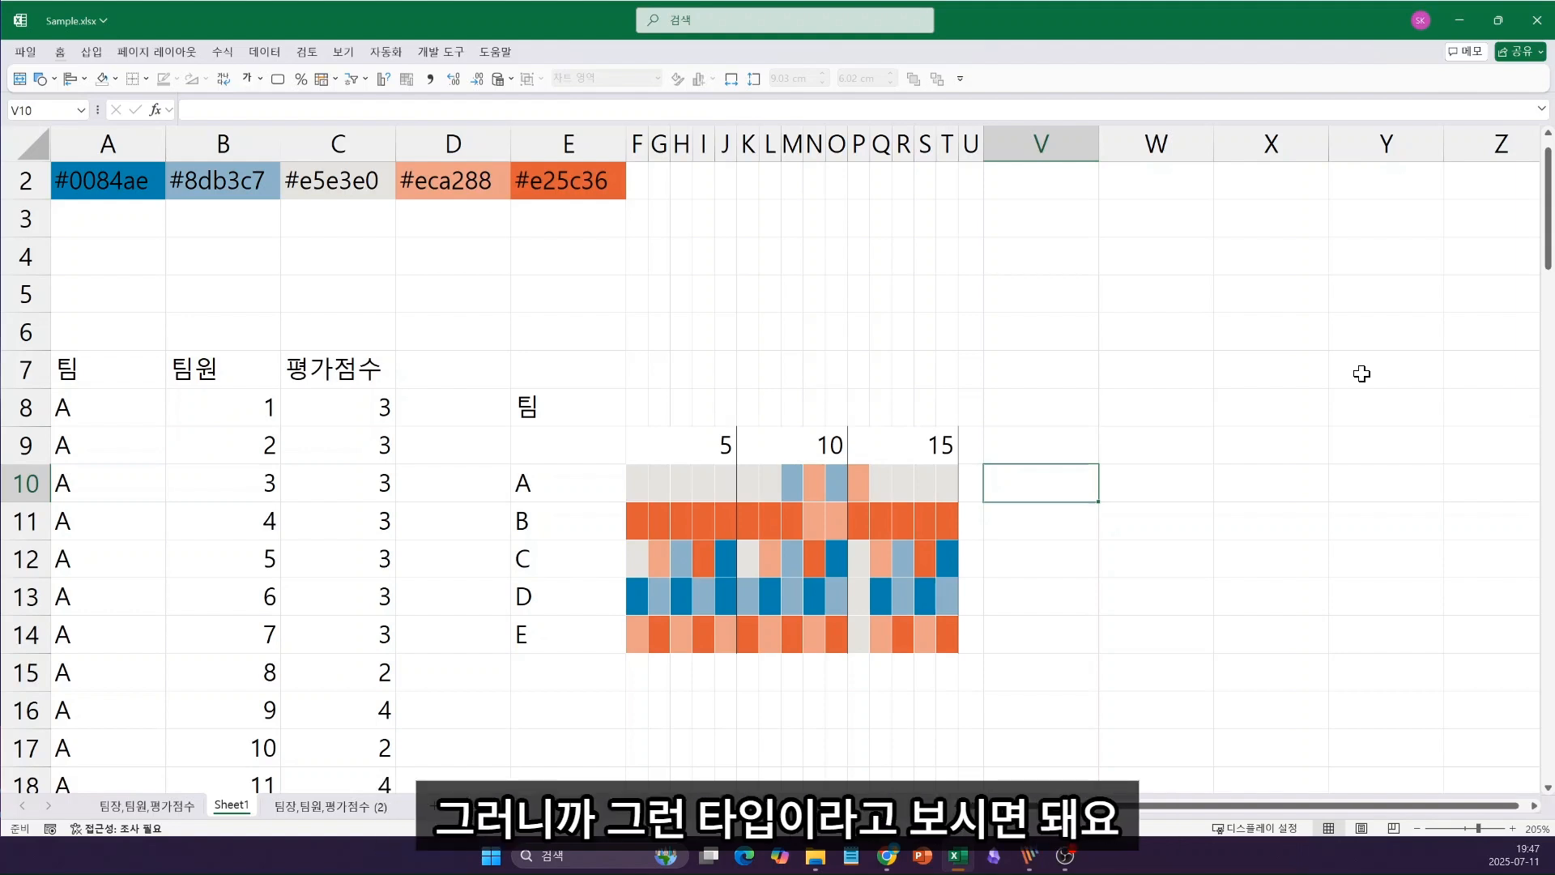
pyautogui.write('wnd')
pyautogui.press('BackSpace')
pyautogui.press('BackSpace')
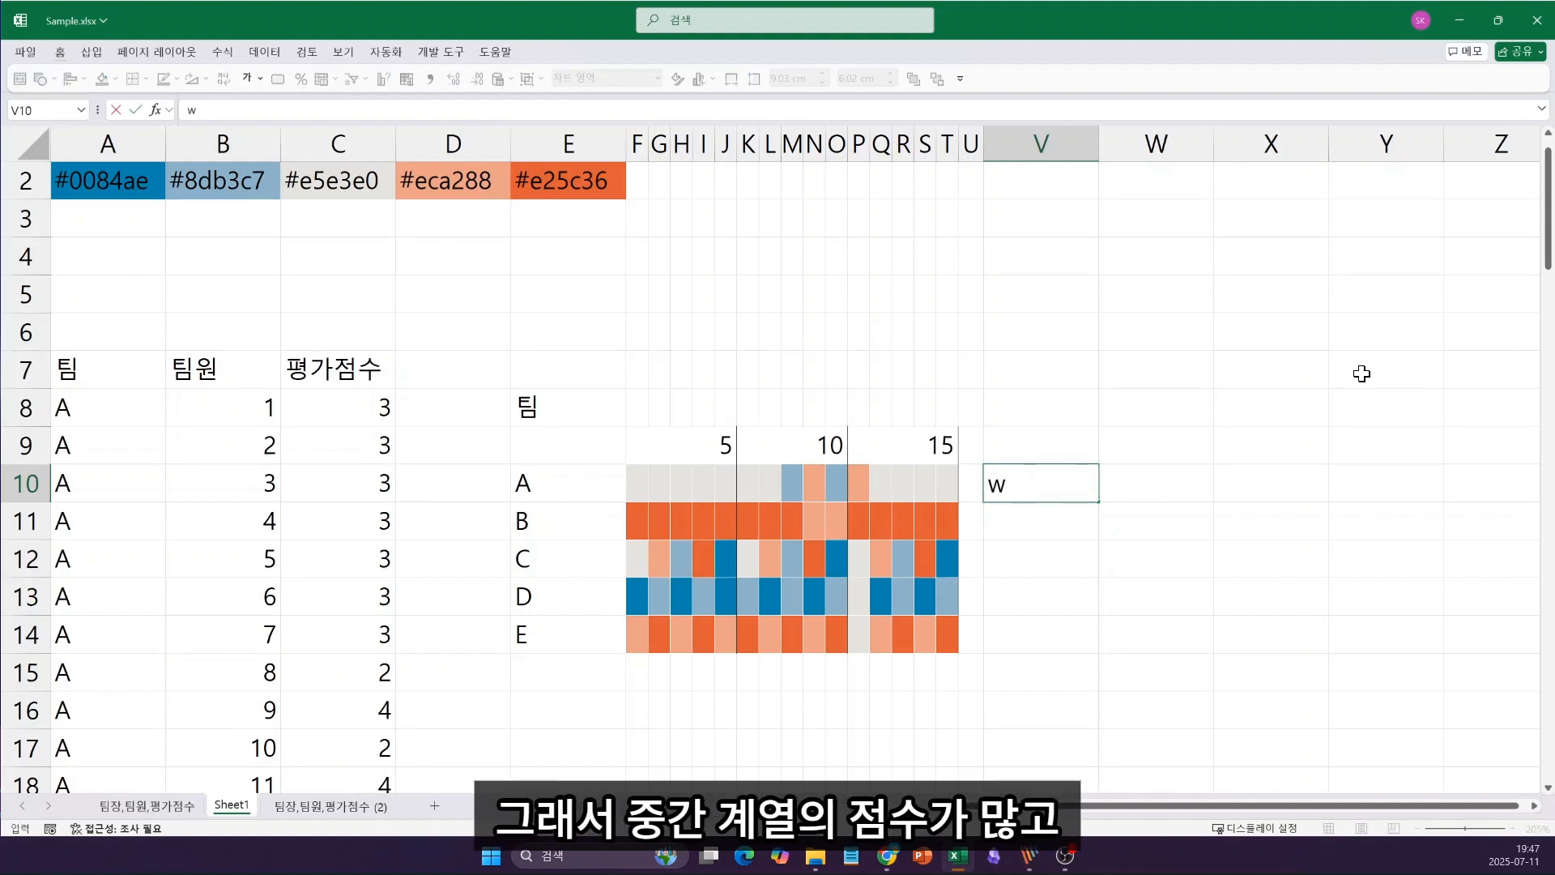
pyautogui.press('BackSpace')
pyautogui.press('Hangul')
pyautogui.write('ㅈ중간계열의 점수')
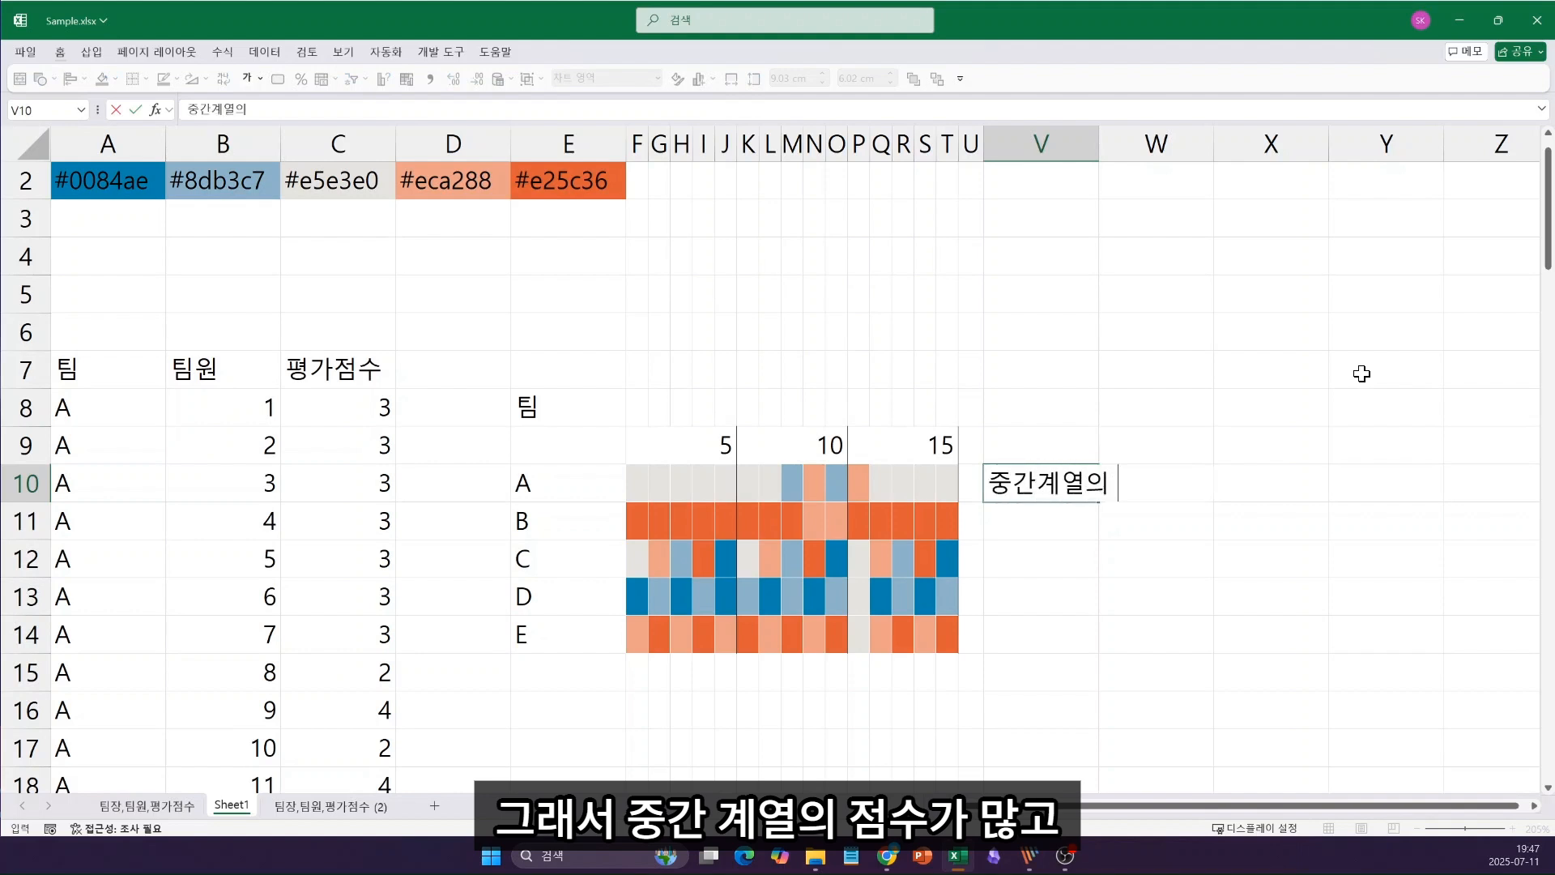
pyautogui.write('가 많음')
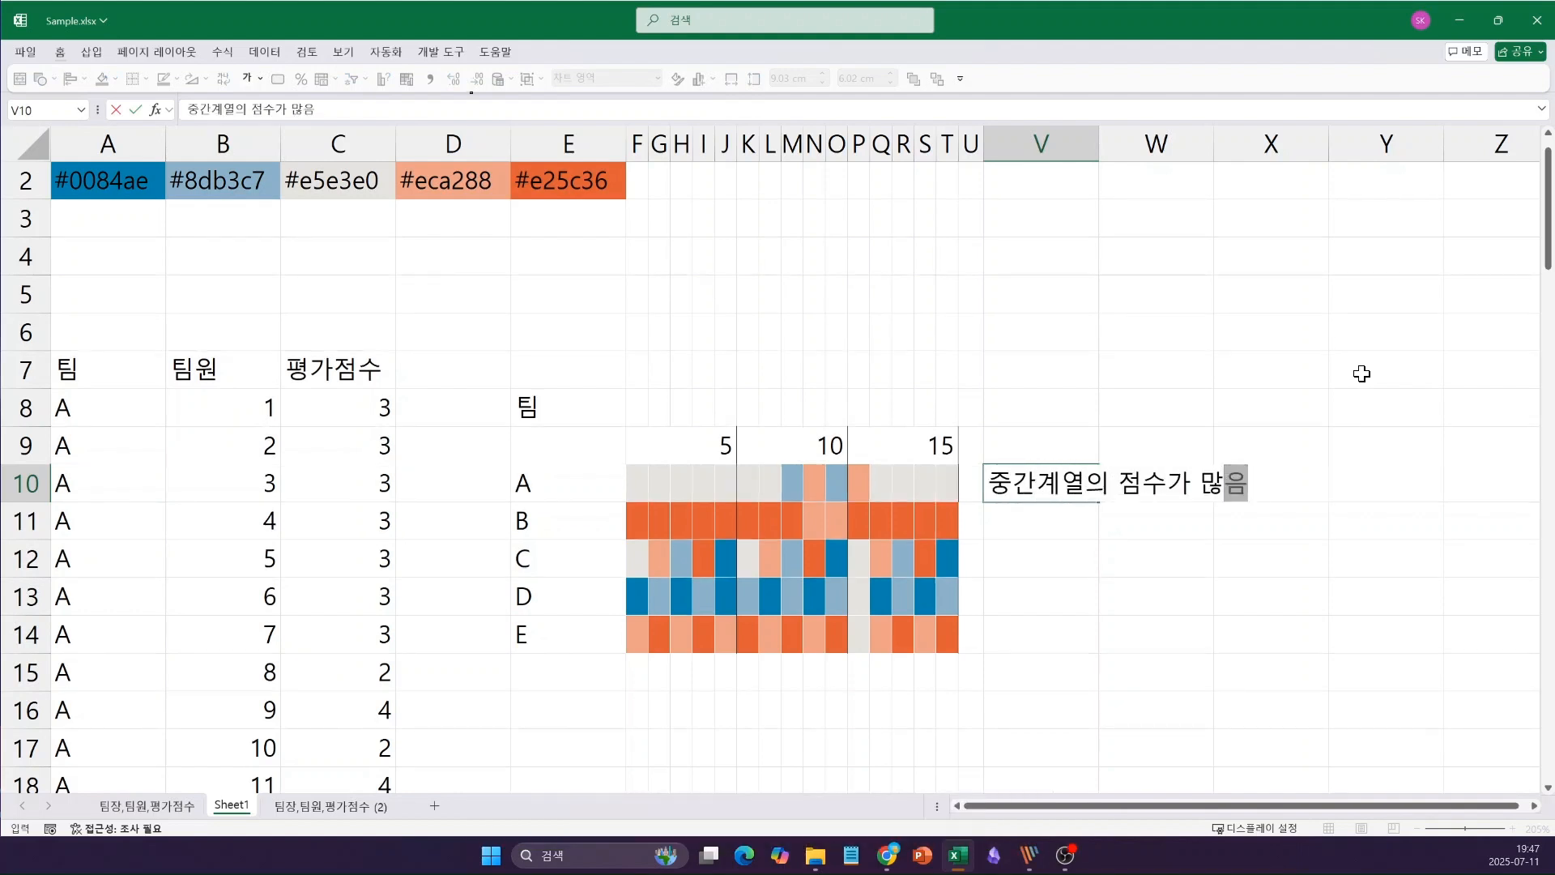
pyautogui.press('Return')
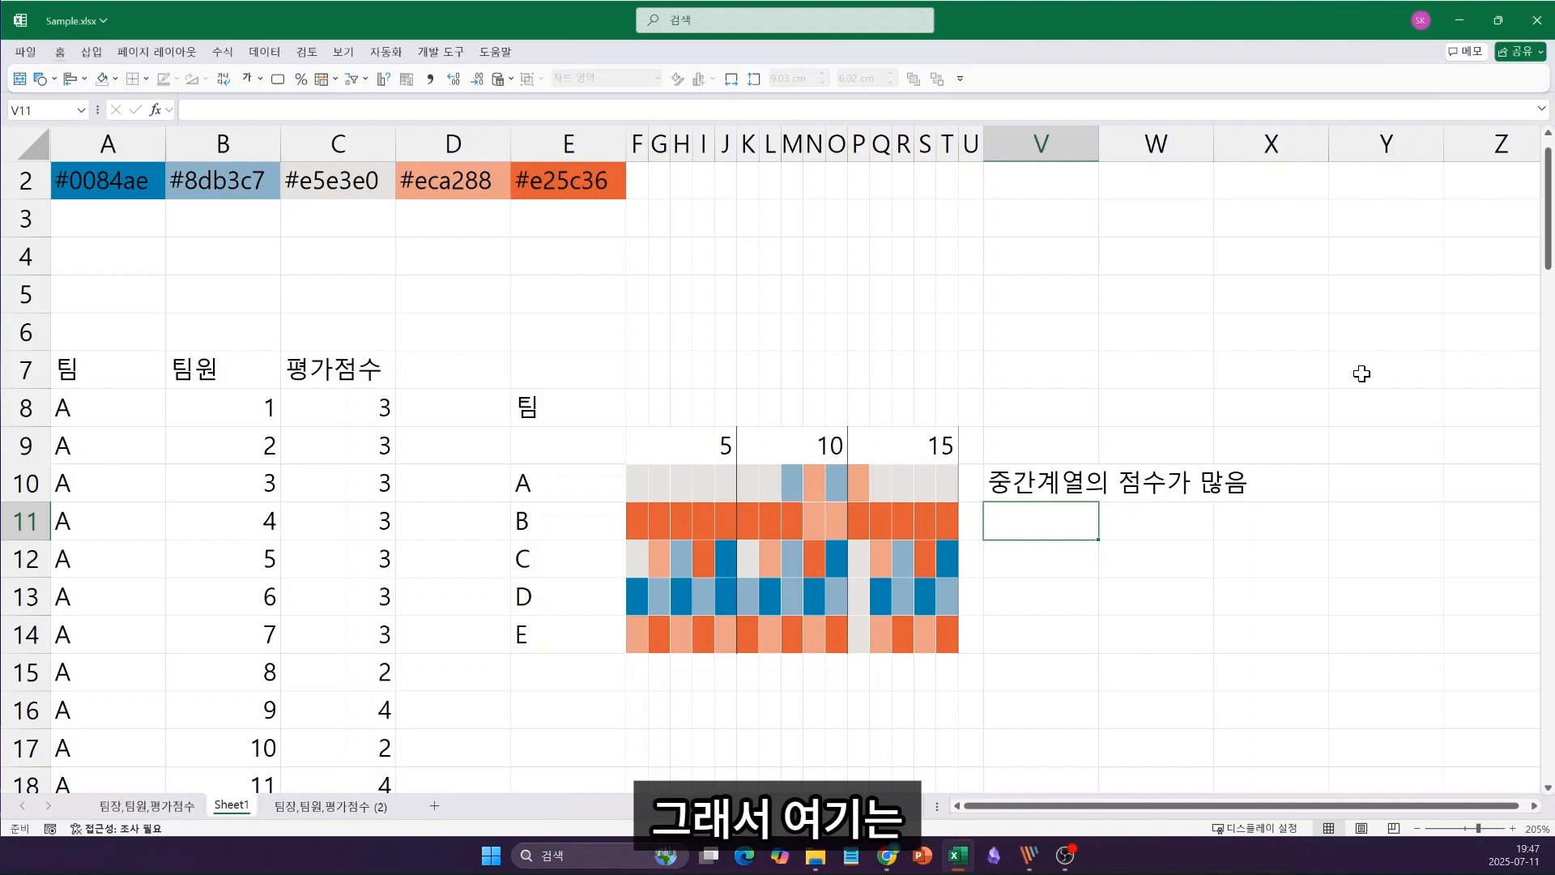
# Step: Enter the note "과대평가, 왜곡되어 있을 가능성이 높다." in cell V11 beside team B's heatmap row
pyautogui.write('과대펴')
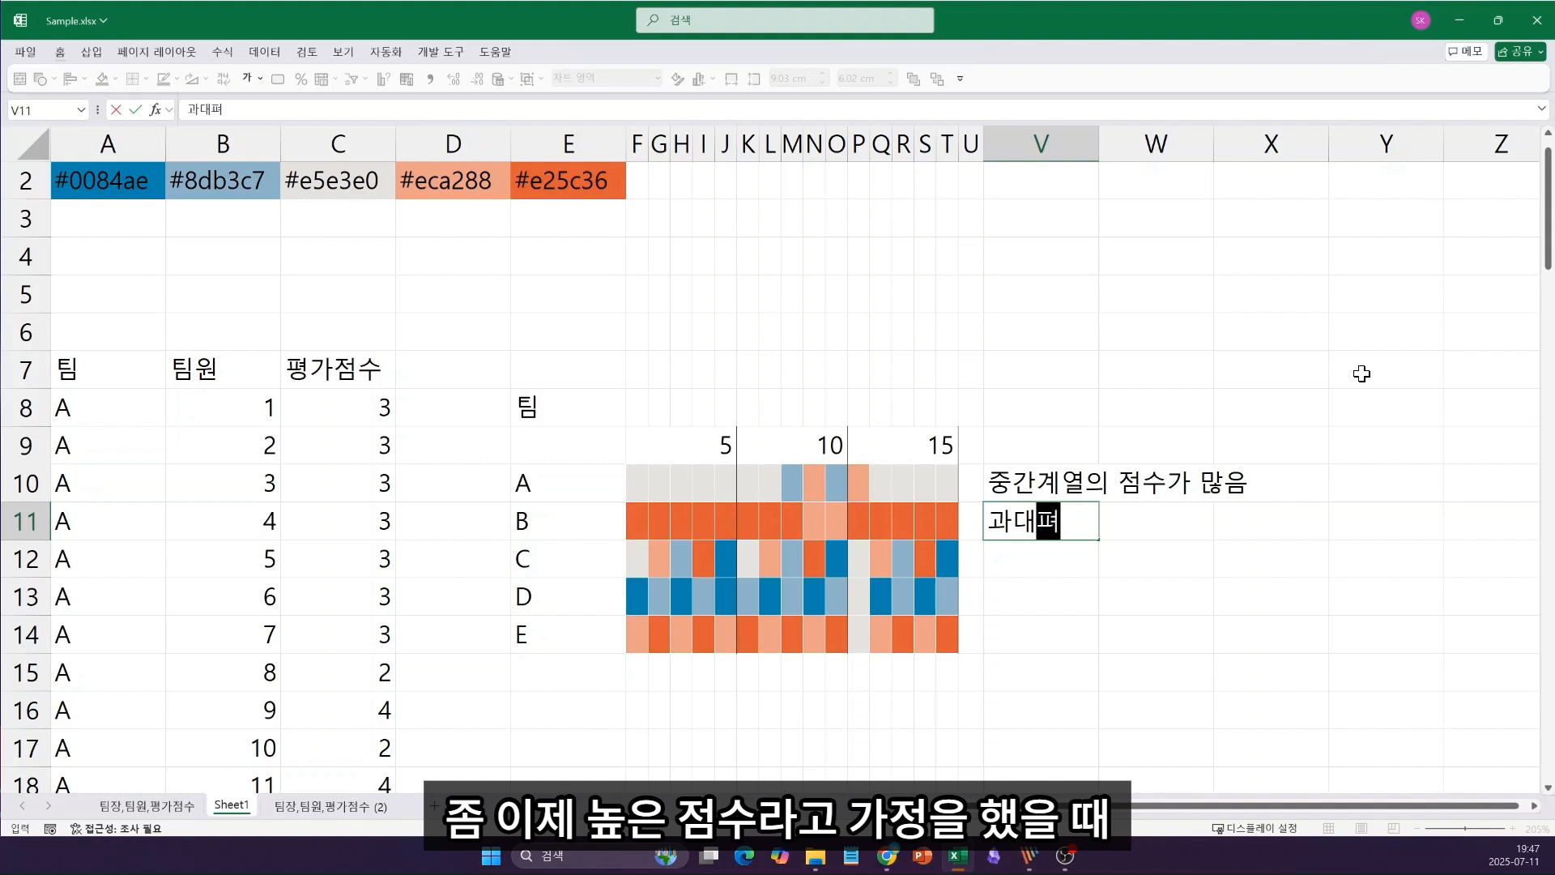
pyautogui.write('ㅇ가,')
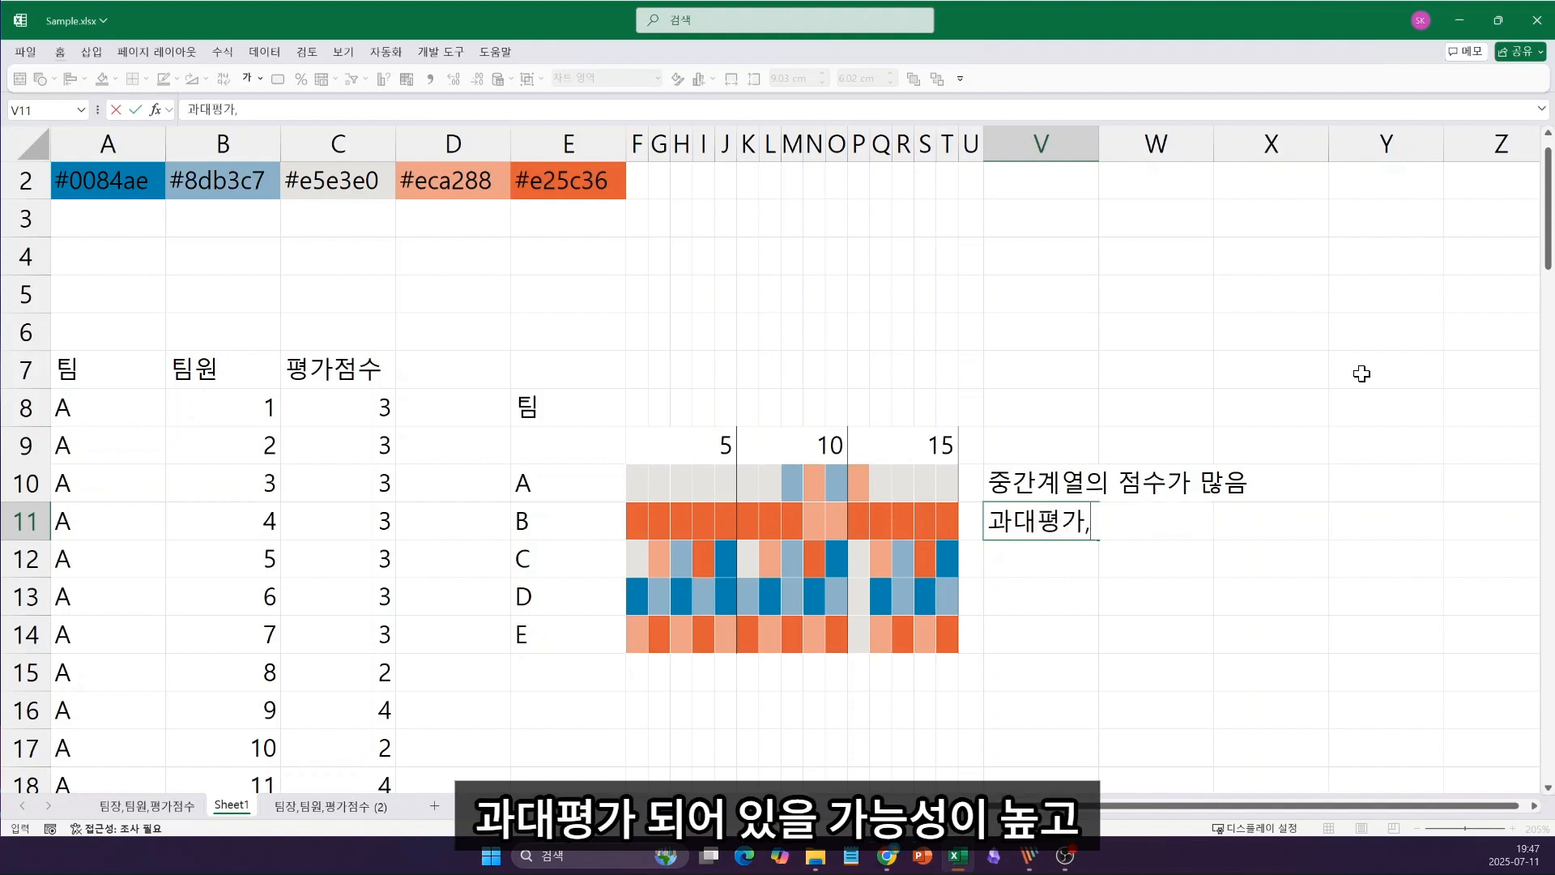
pyautogui.write(' 왜곡')
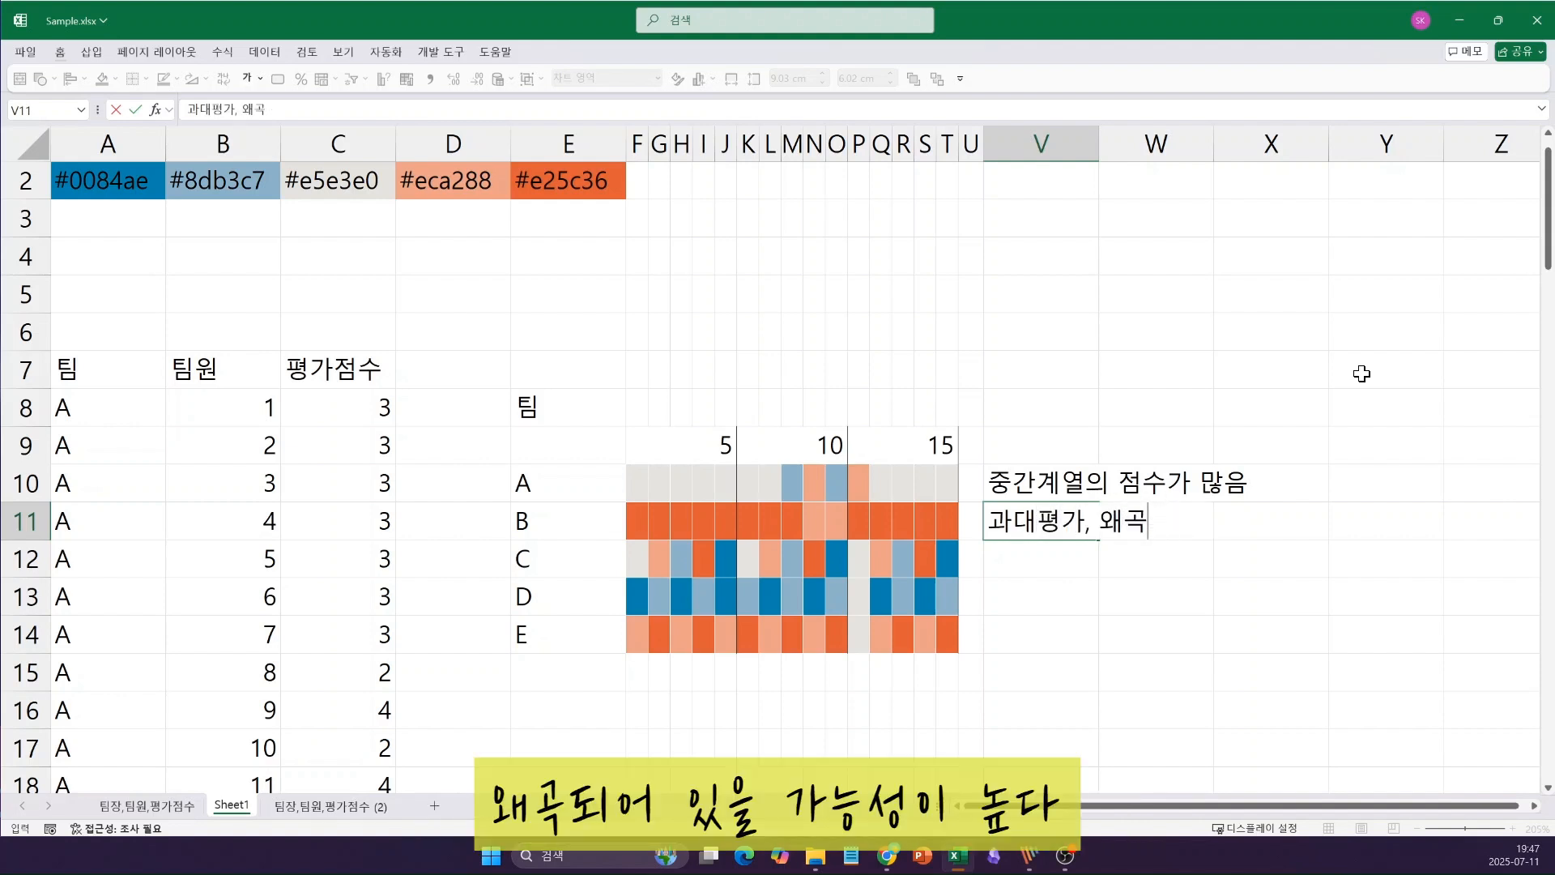
pyautogui.write('되어 이ㅆ을 가능성이 ')
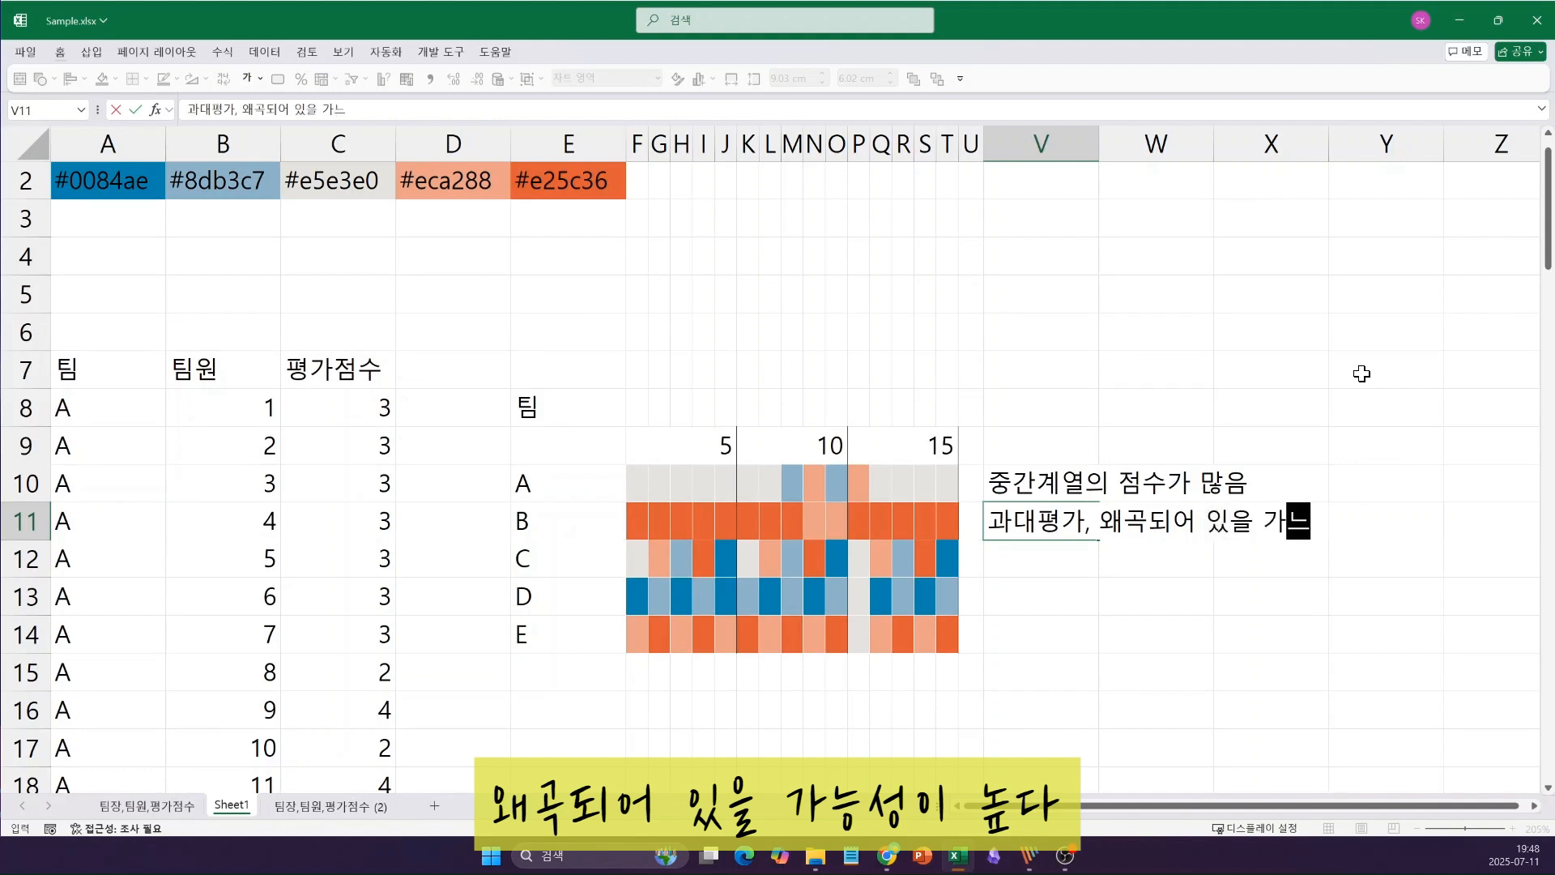
pyautogui.write('높다.')
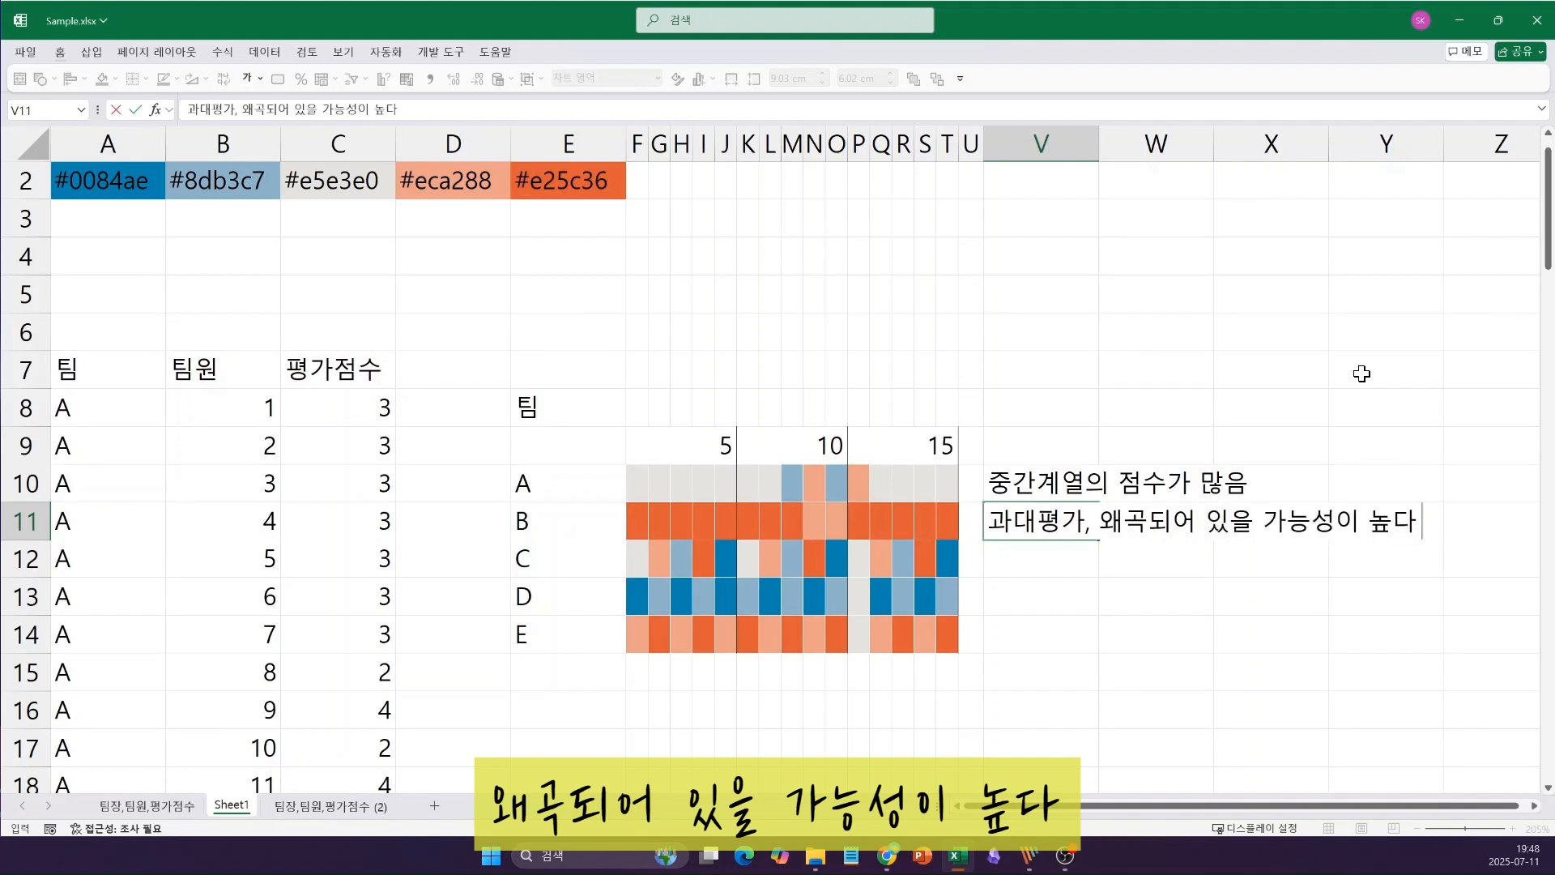
pyautogui.press('Return')
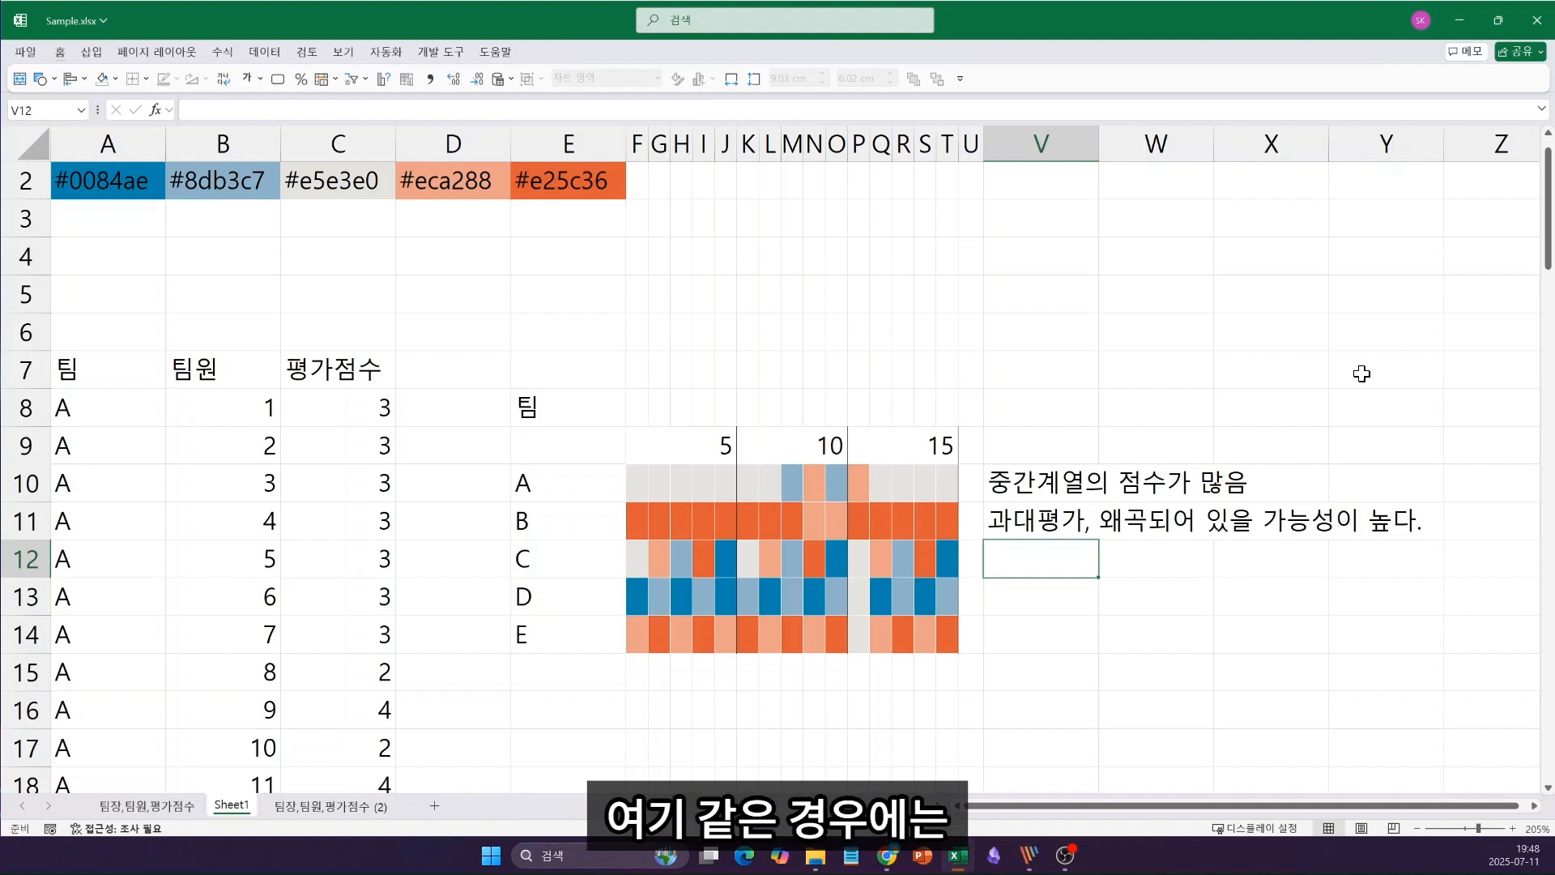
# Step: Enter the note "균일하다. 조정되어 있을 수도." in cell V12 beside team C's heatmap row
pyautogui.write('균일')
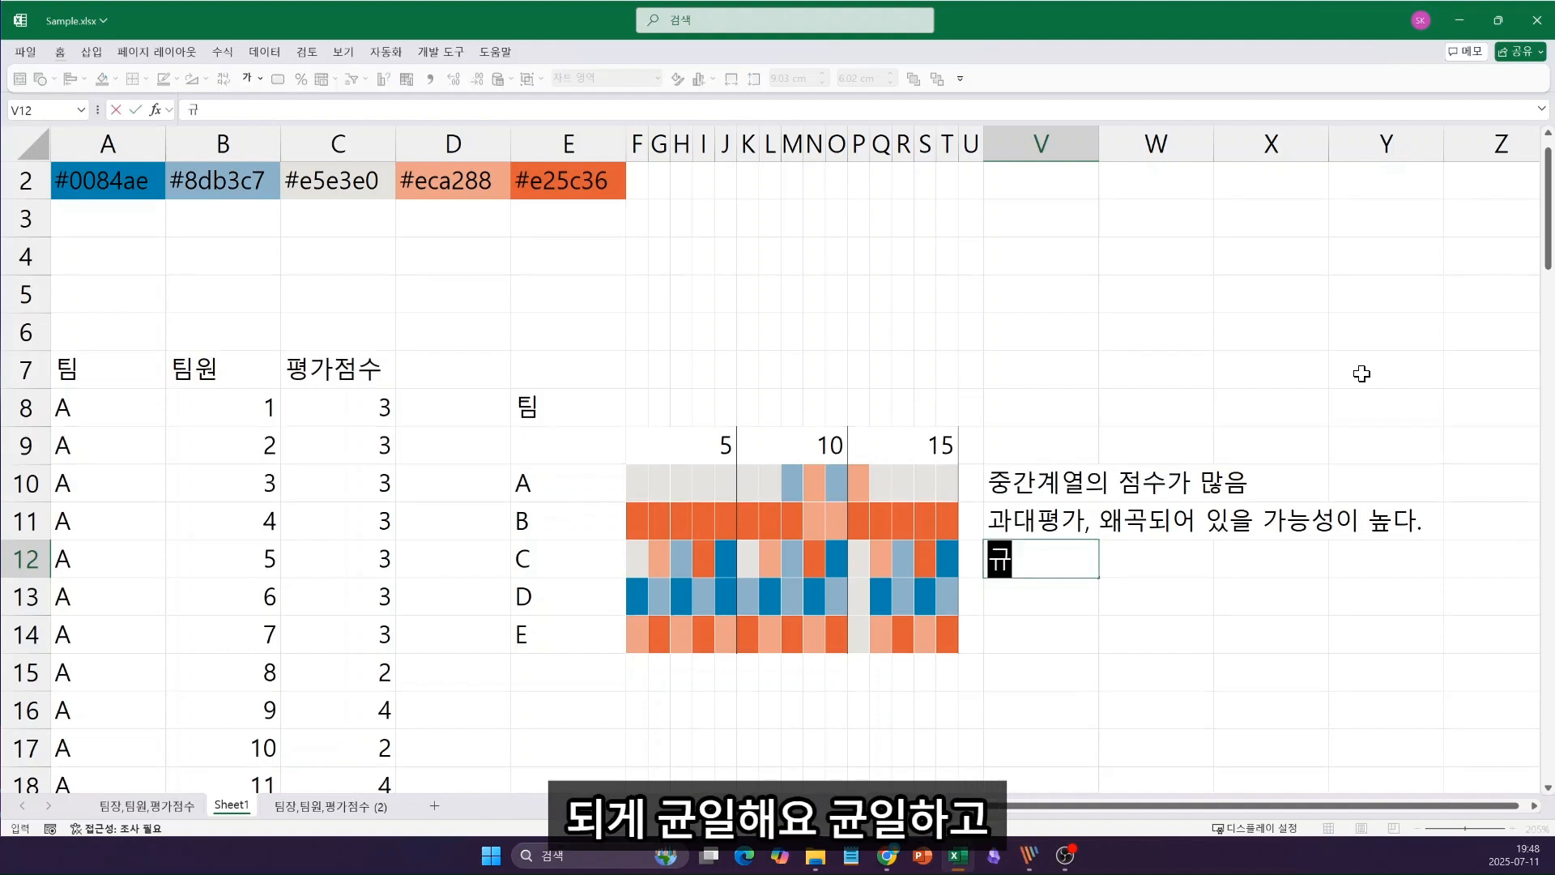
pyautogui.write('하다.')
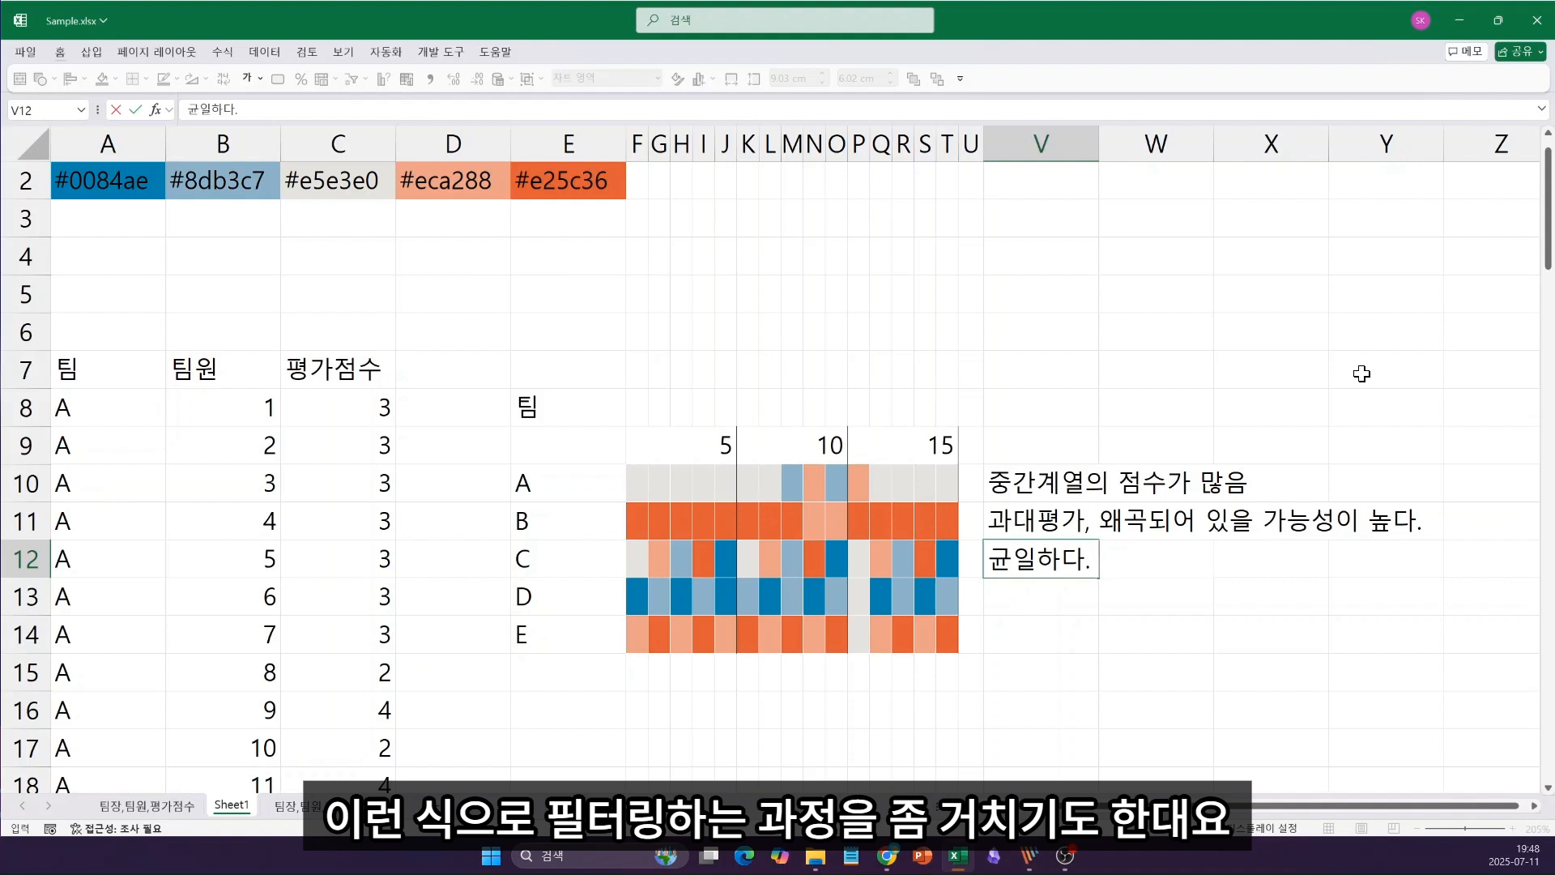
pyautogui.write('조정되')
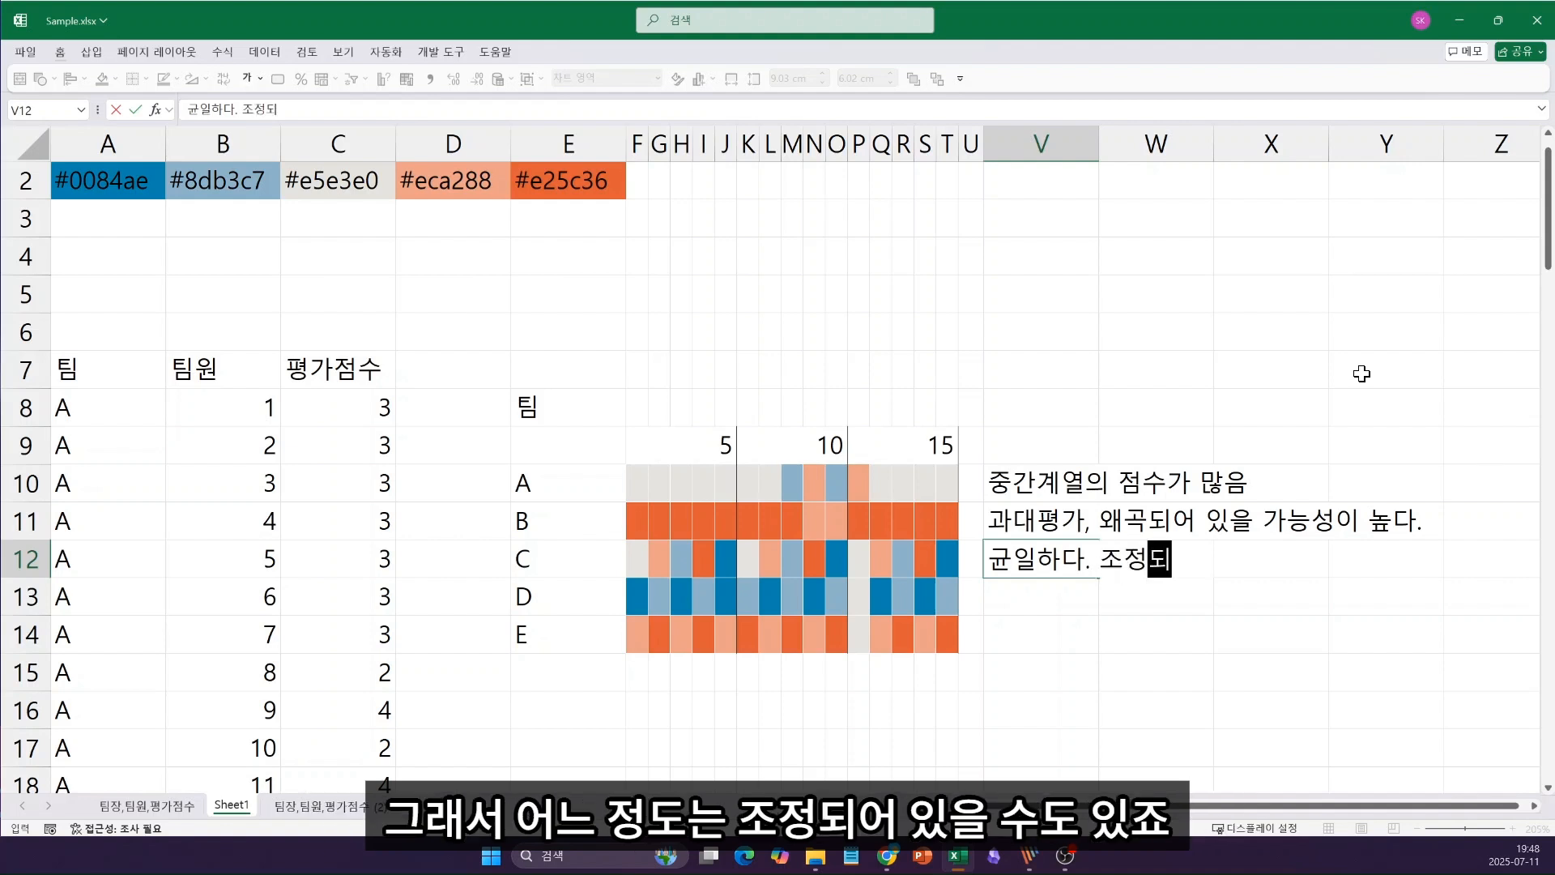
pyautogui.write('어 이있을 수도.')
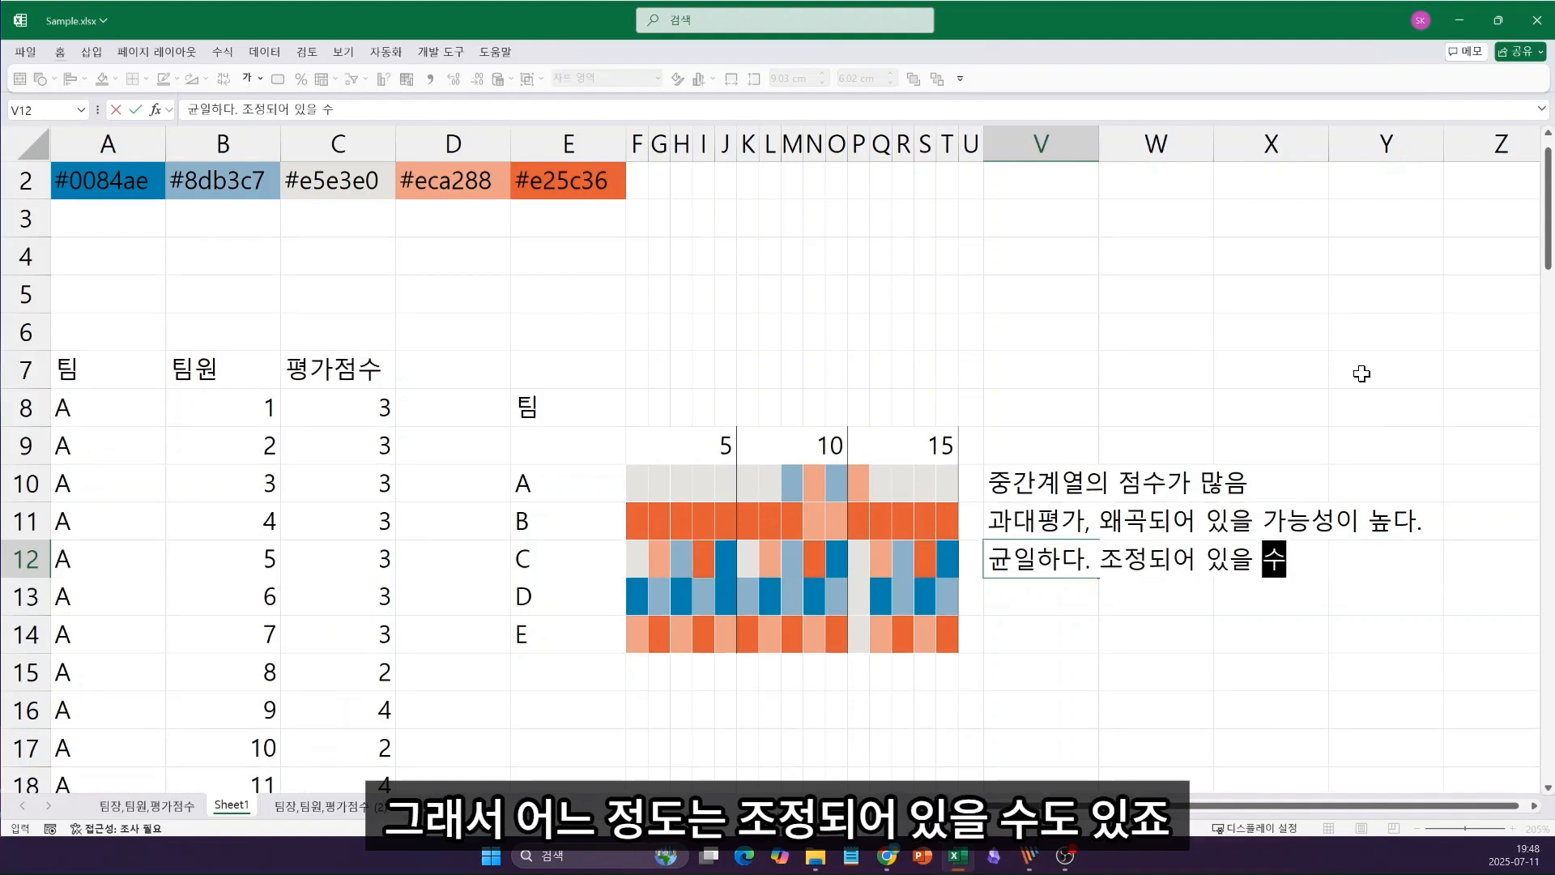
pyautogui.press('Return')
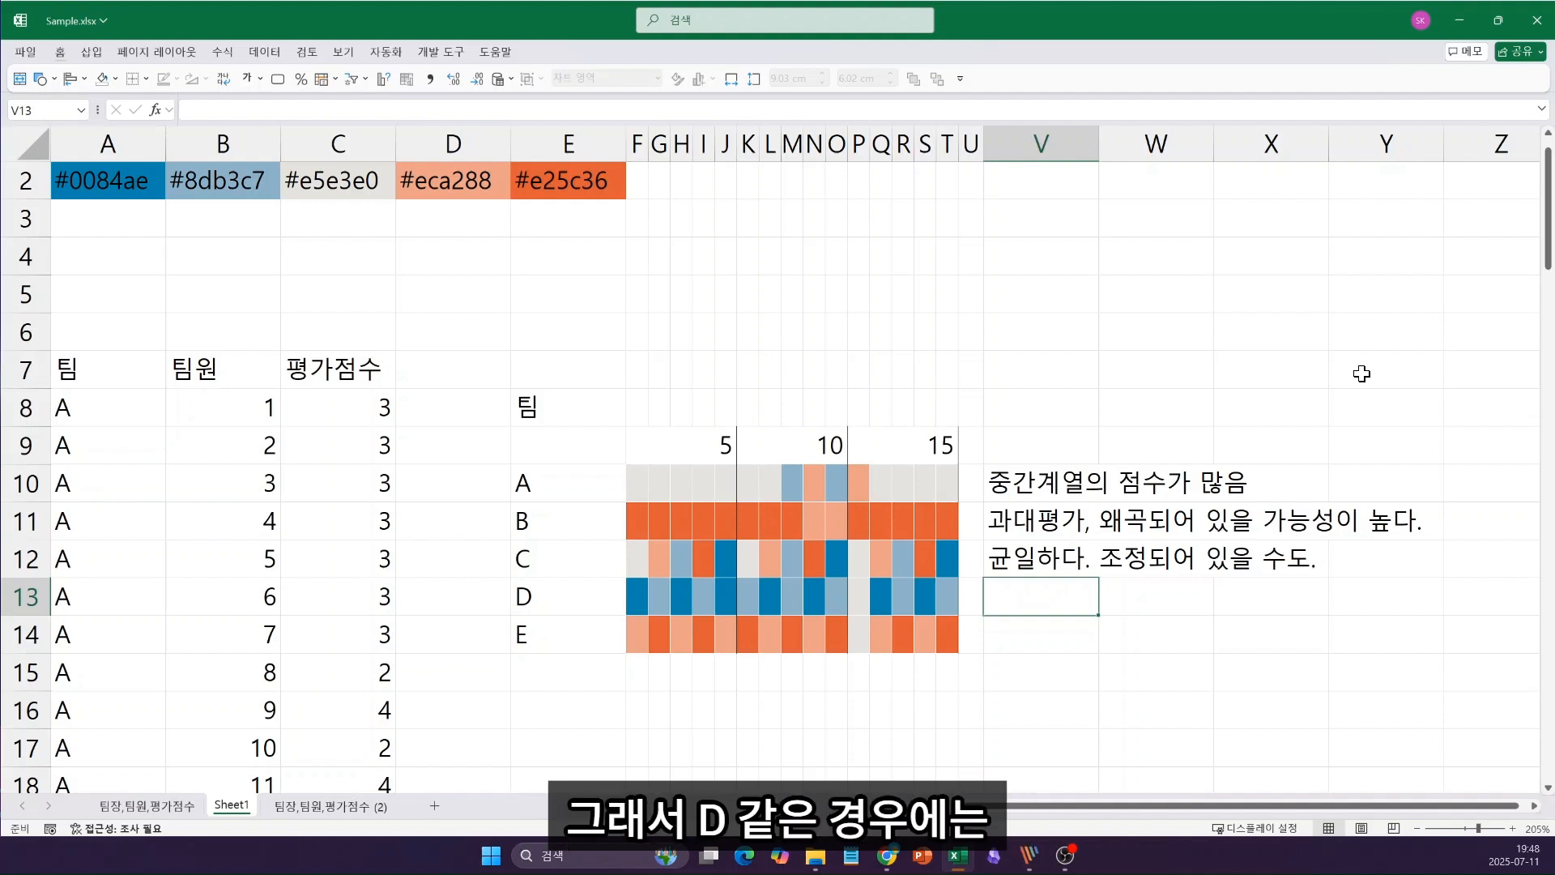
# Step: Enter the note "과소평가, 한쪽으로 쏠려있다" in cell V13 beside team D's heatmap row
pyautogui.write('과')
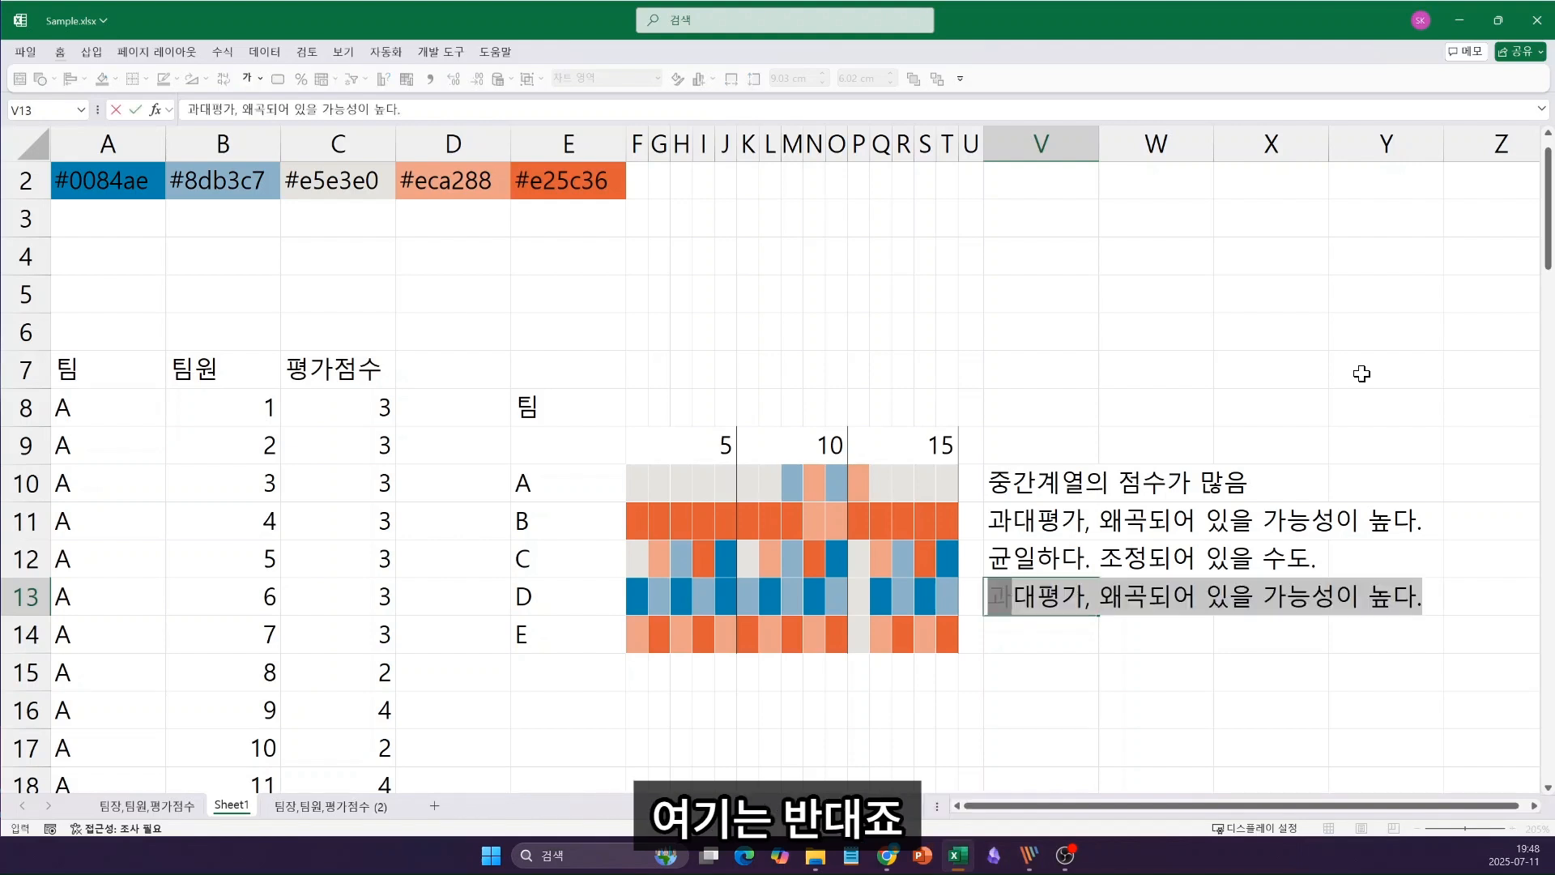
pyautogui.write('소평가,')
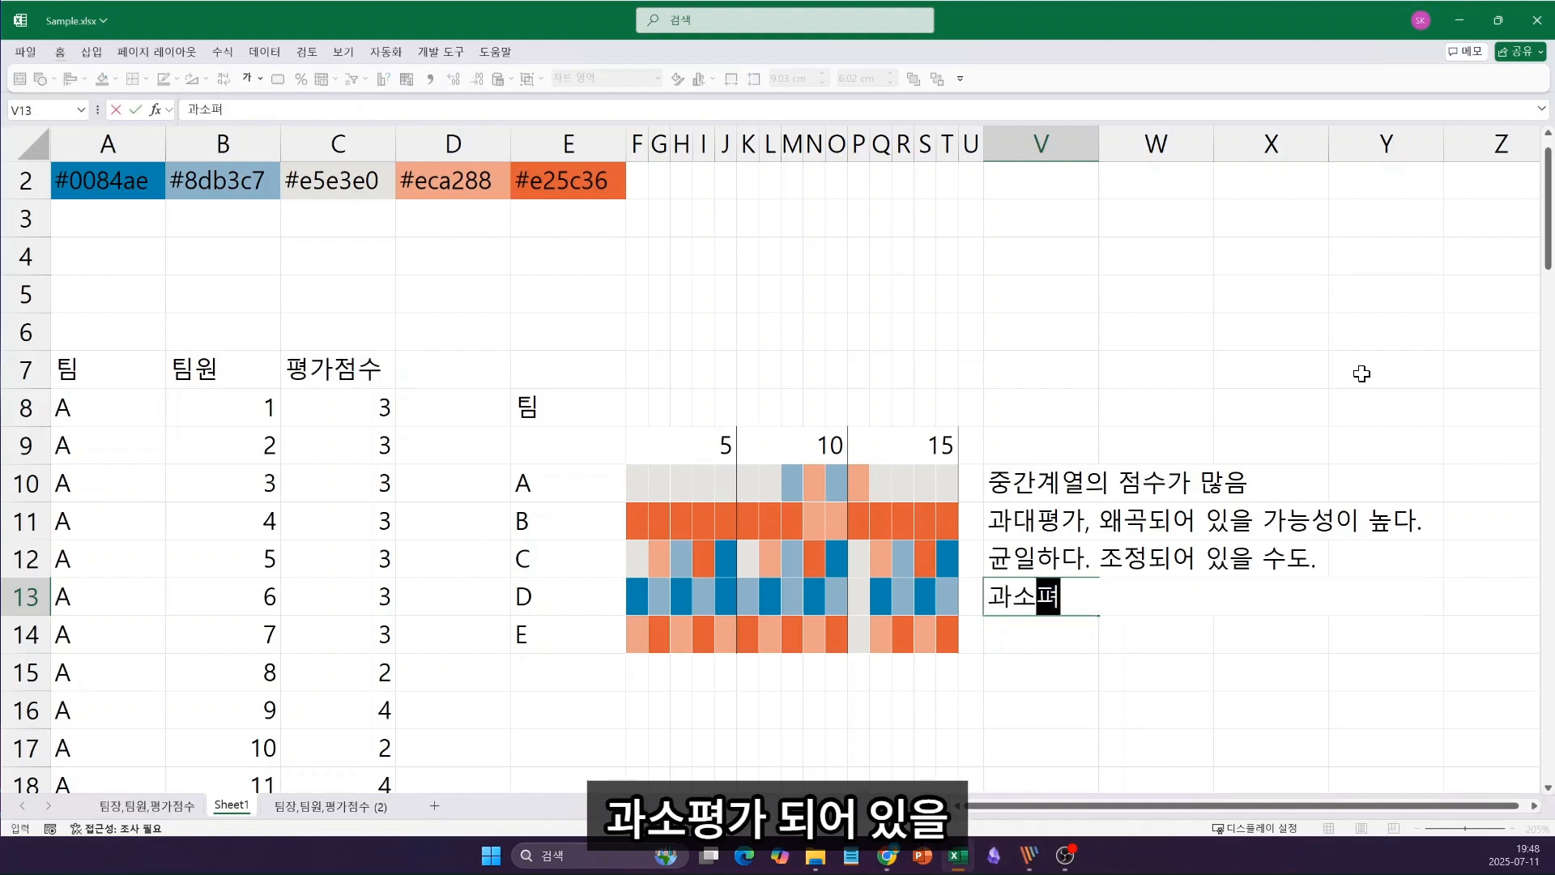
pyautogui.write(' 한')
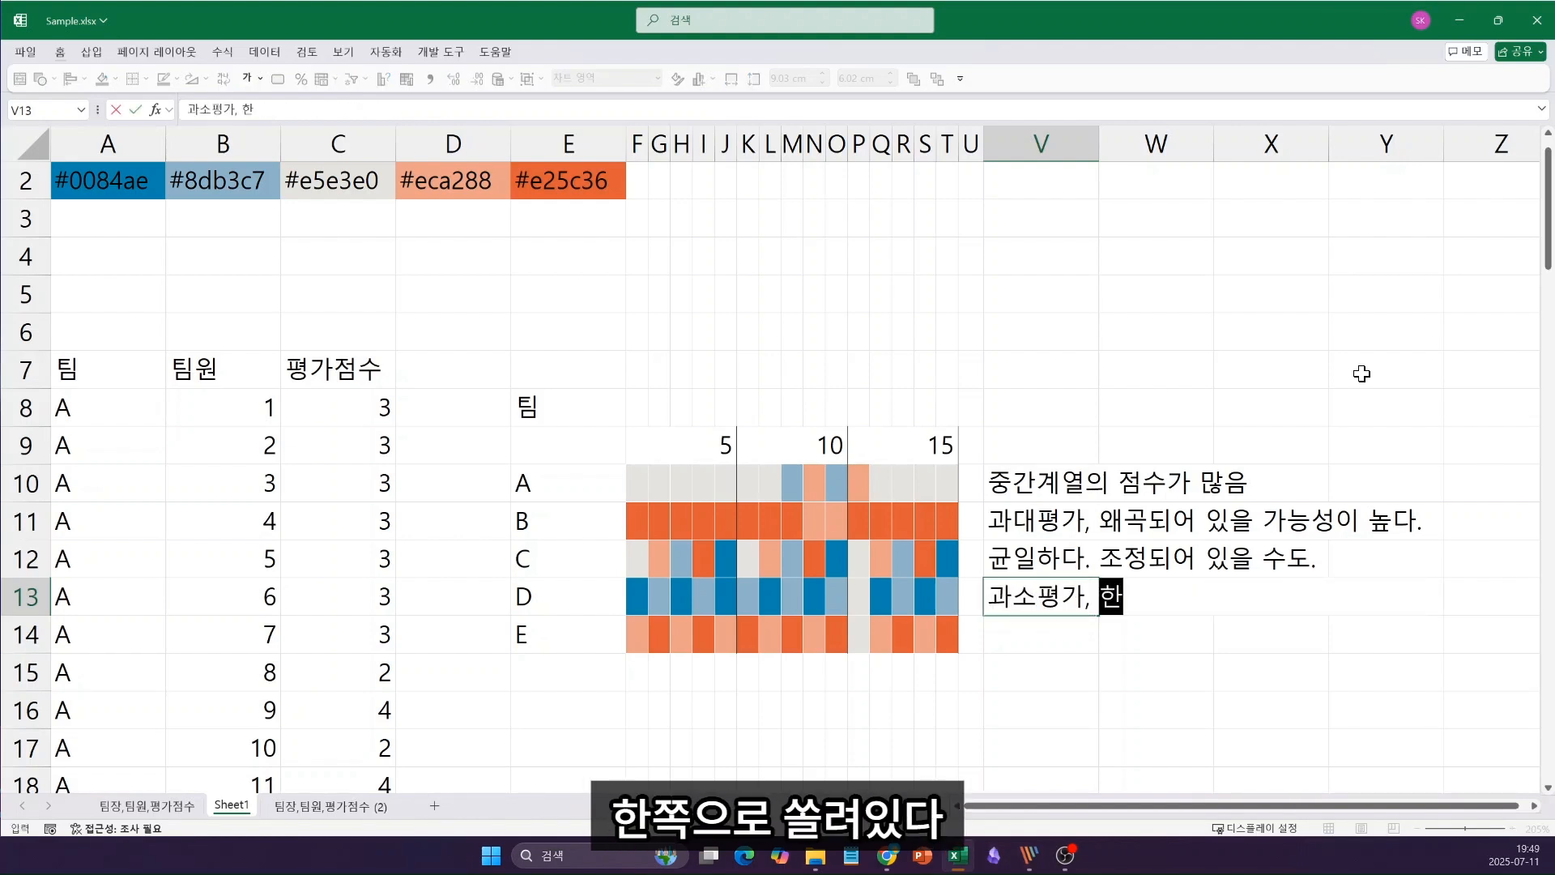
pyautogui.write('쪽으로 ㅆ쓸려있다')
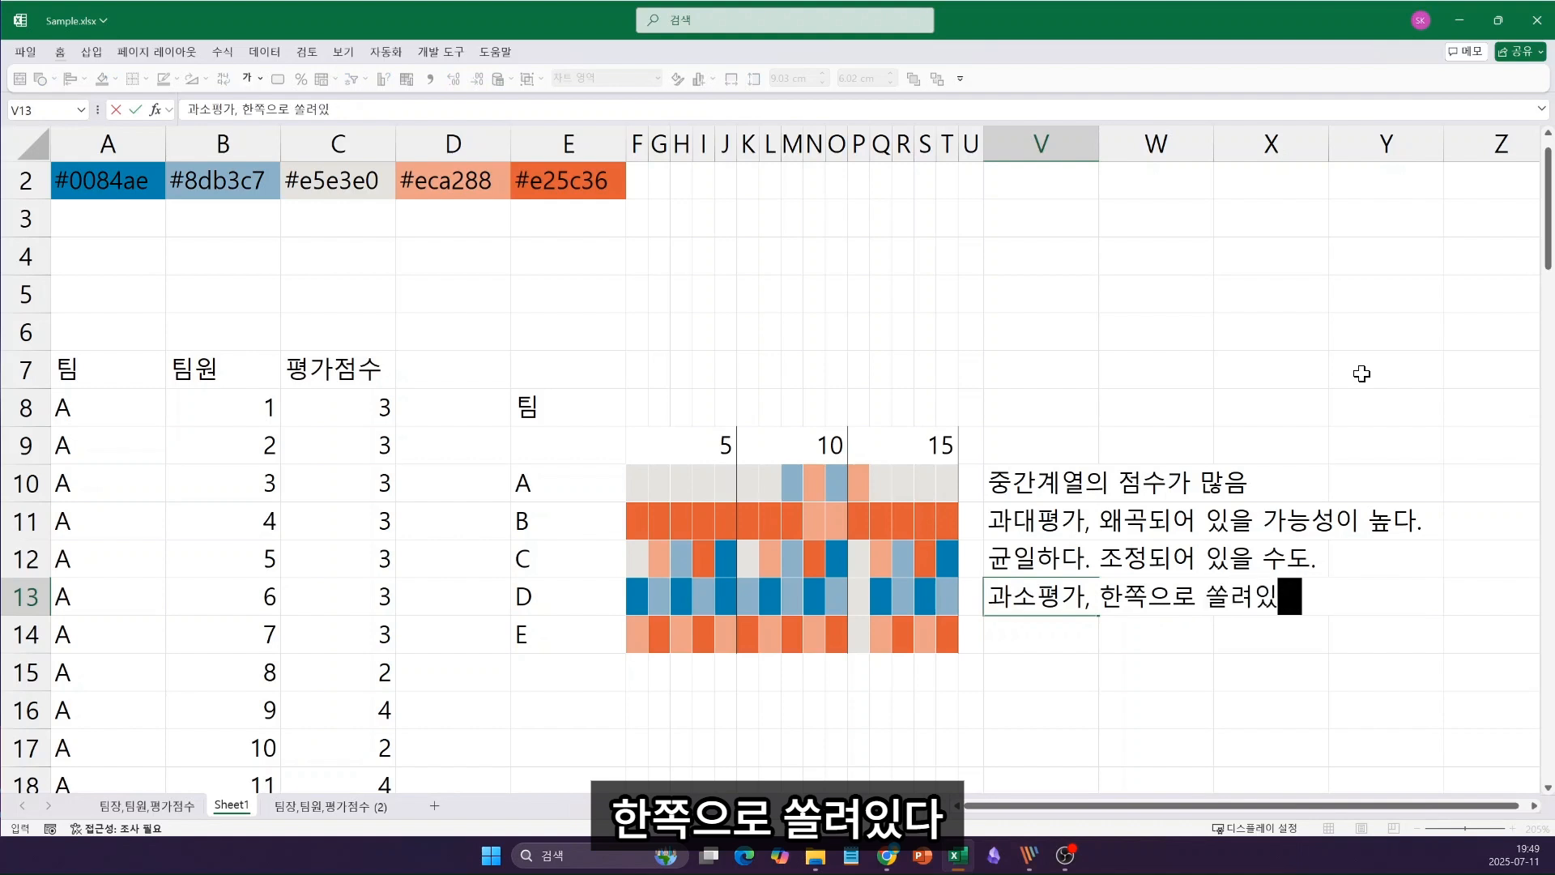
pyautogui.press('Return')
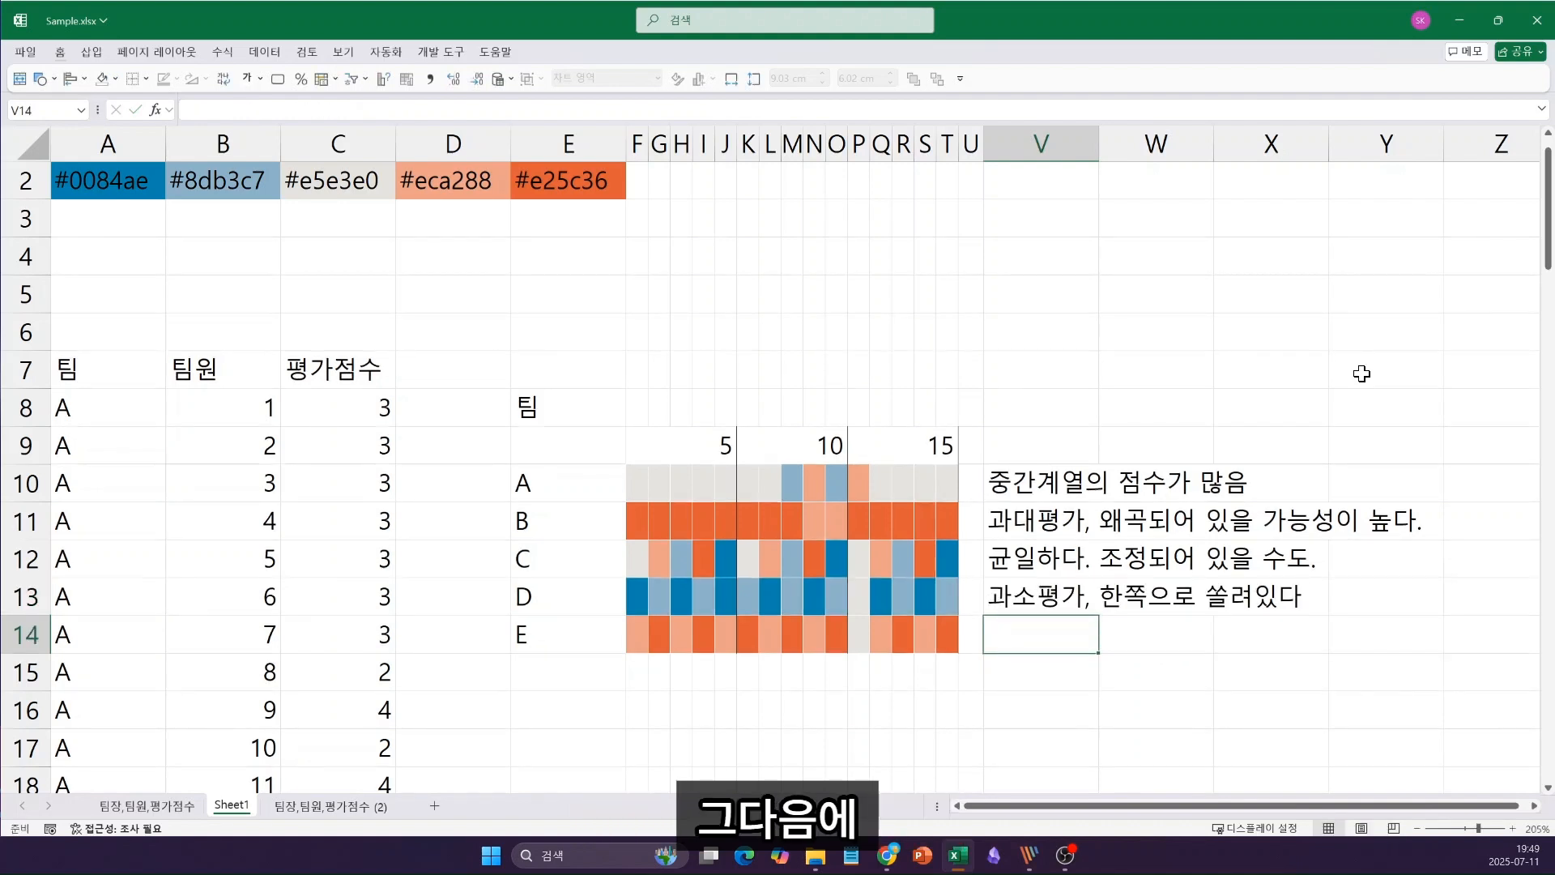
# Step: Enter the note "과대평가, B보다는 균형이 있는편이다." in cell V14 beside team E's heatmap row
pyautogui.write('과대펴')
pyautogui.write('평가, B')
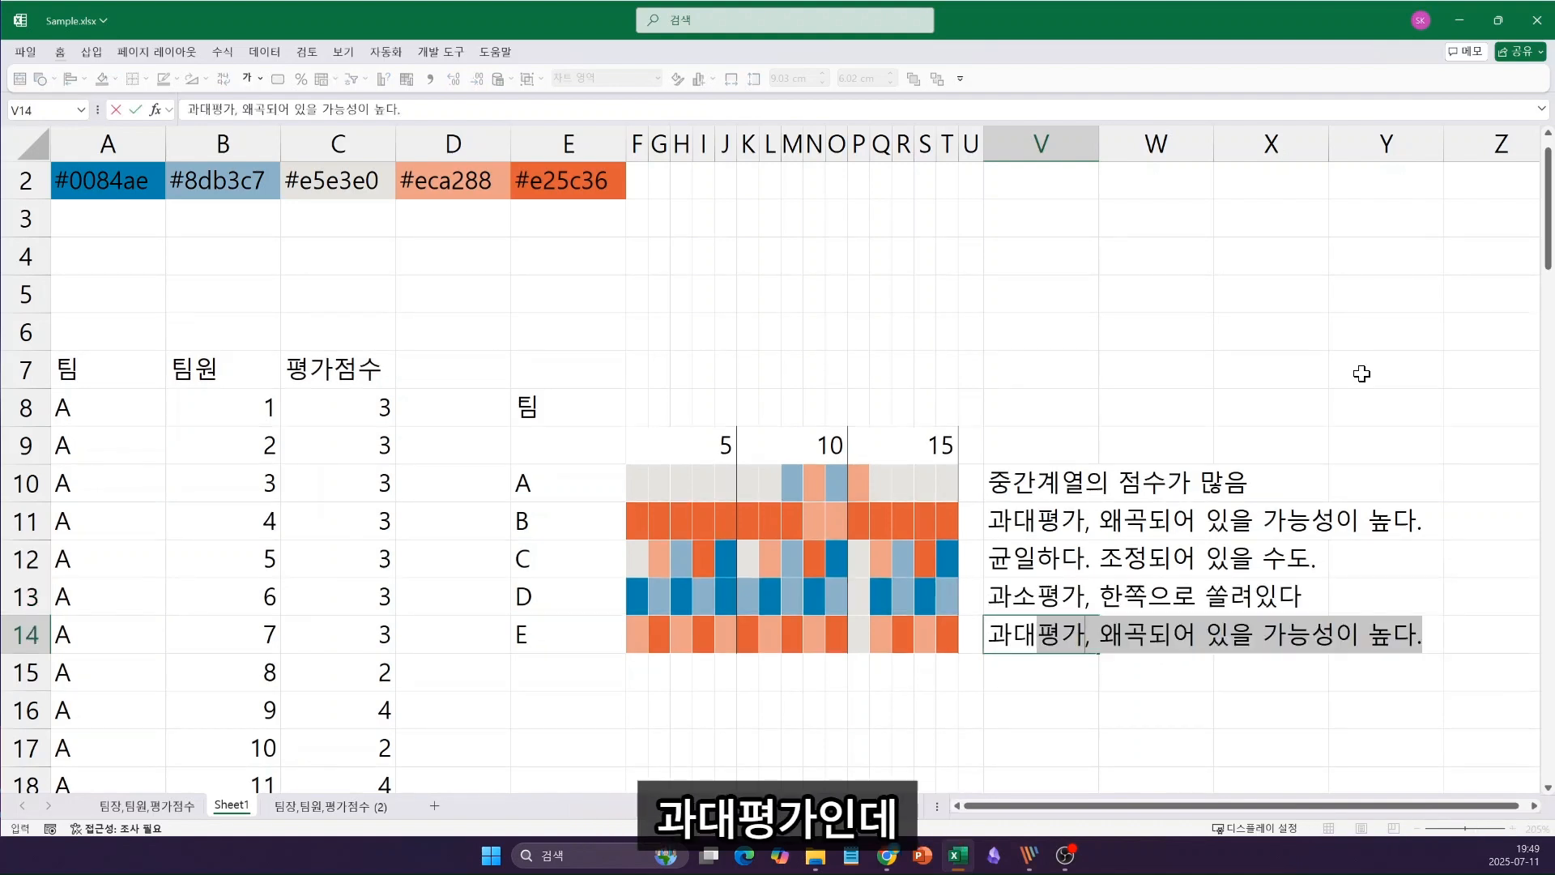
pyautogui.write('보다')
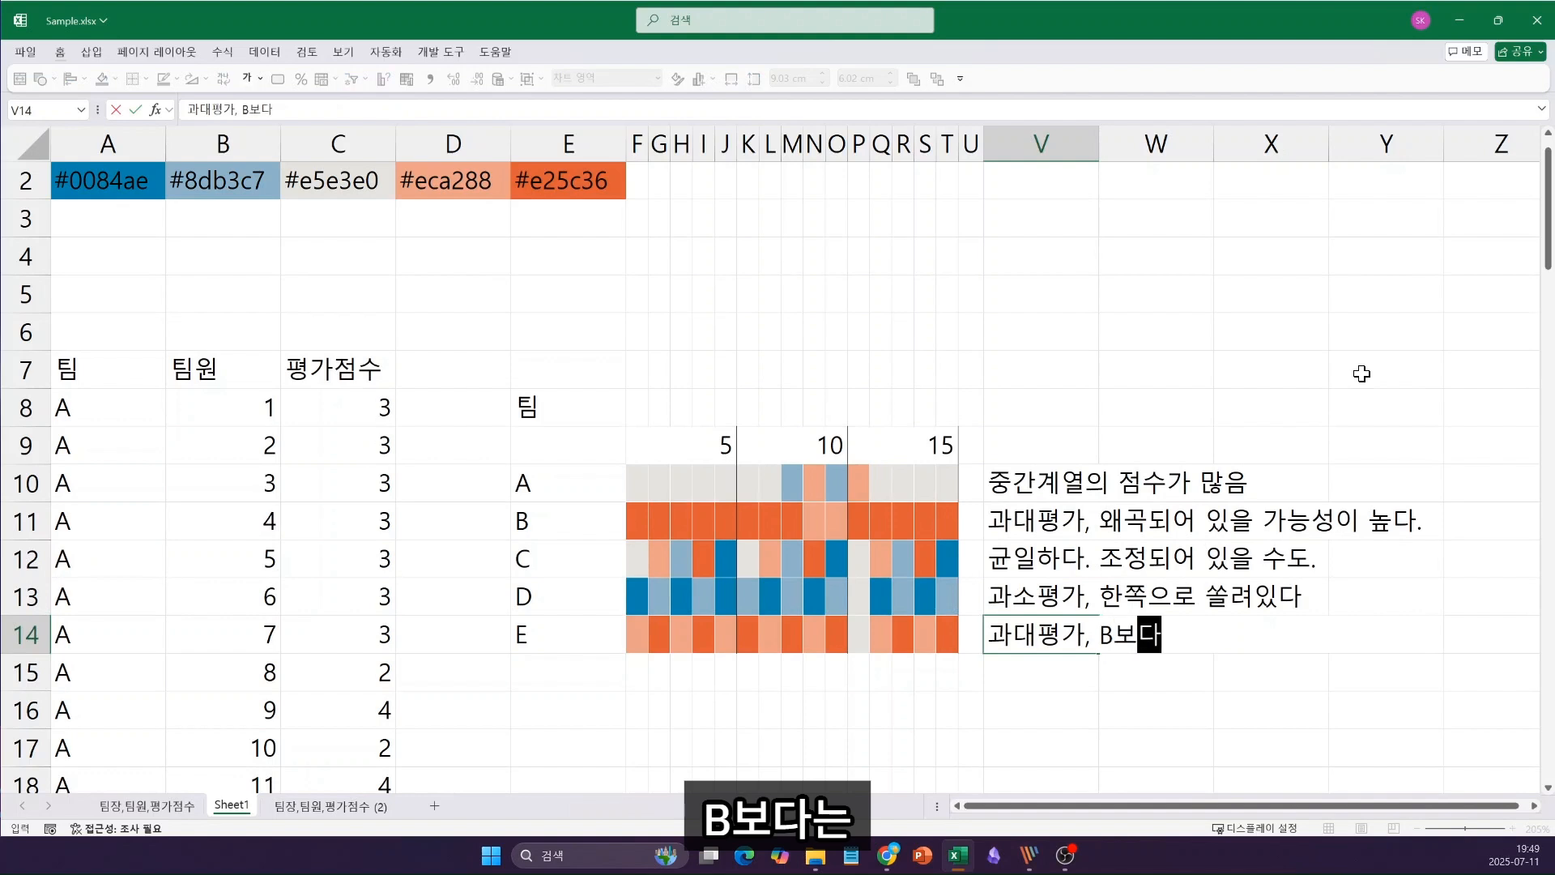
pyautogui.write('는 균형이 ')
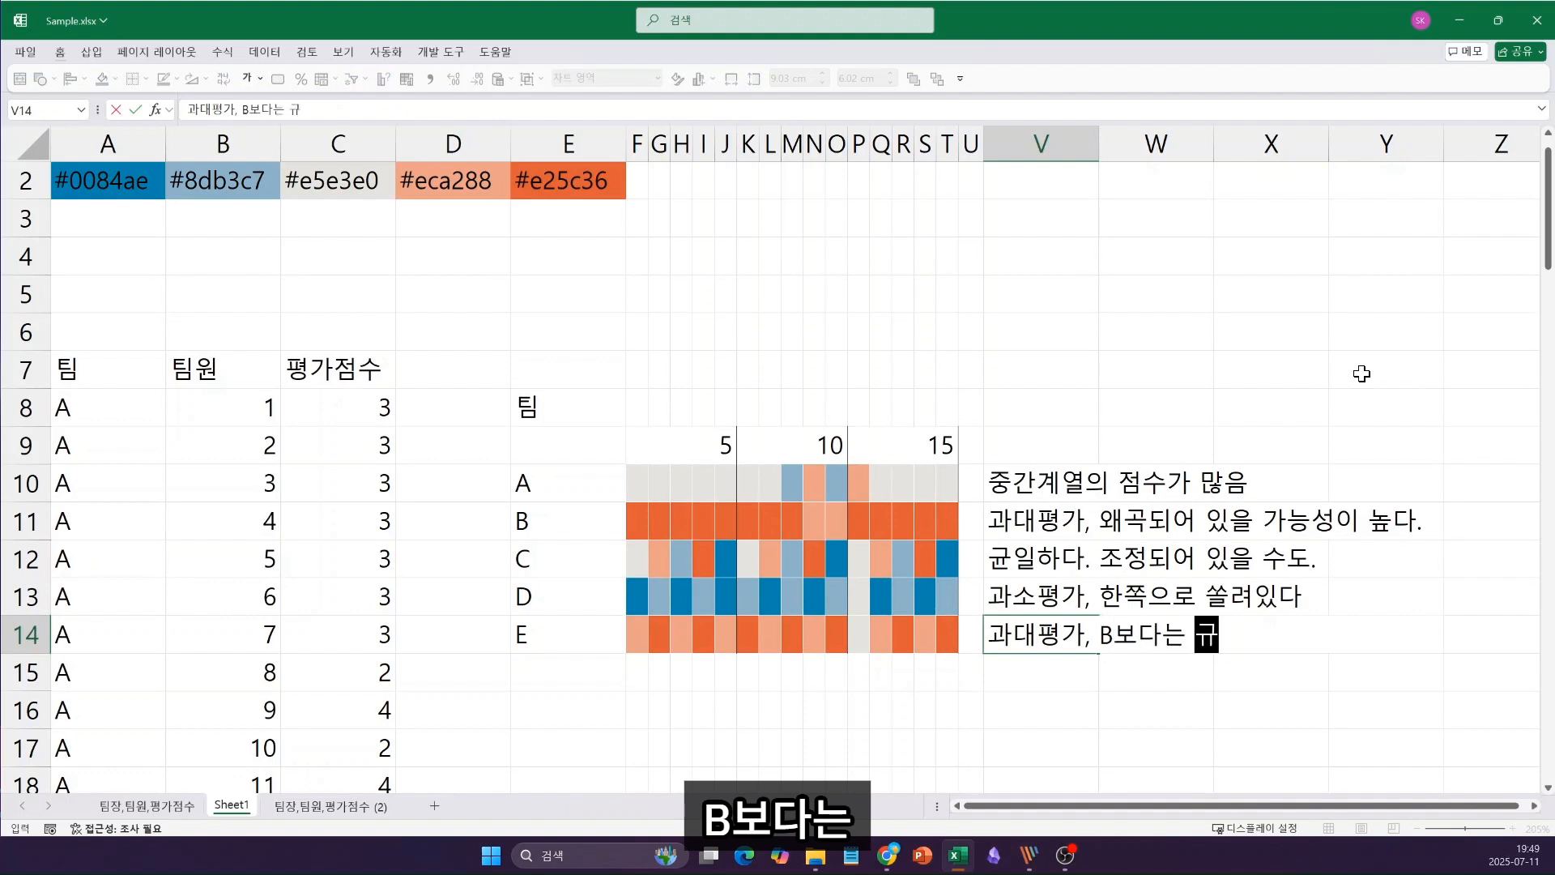
pyautogui.write('있')
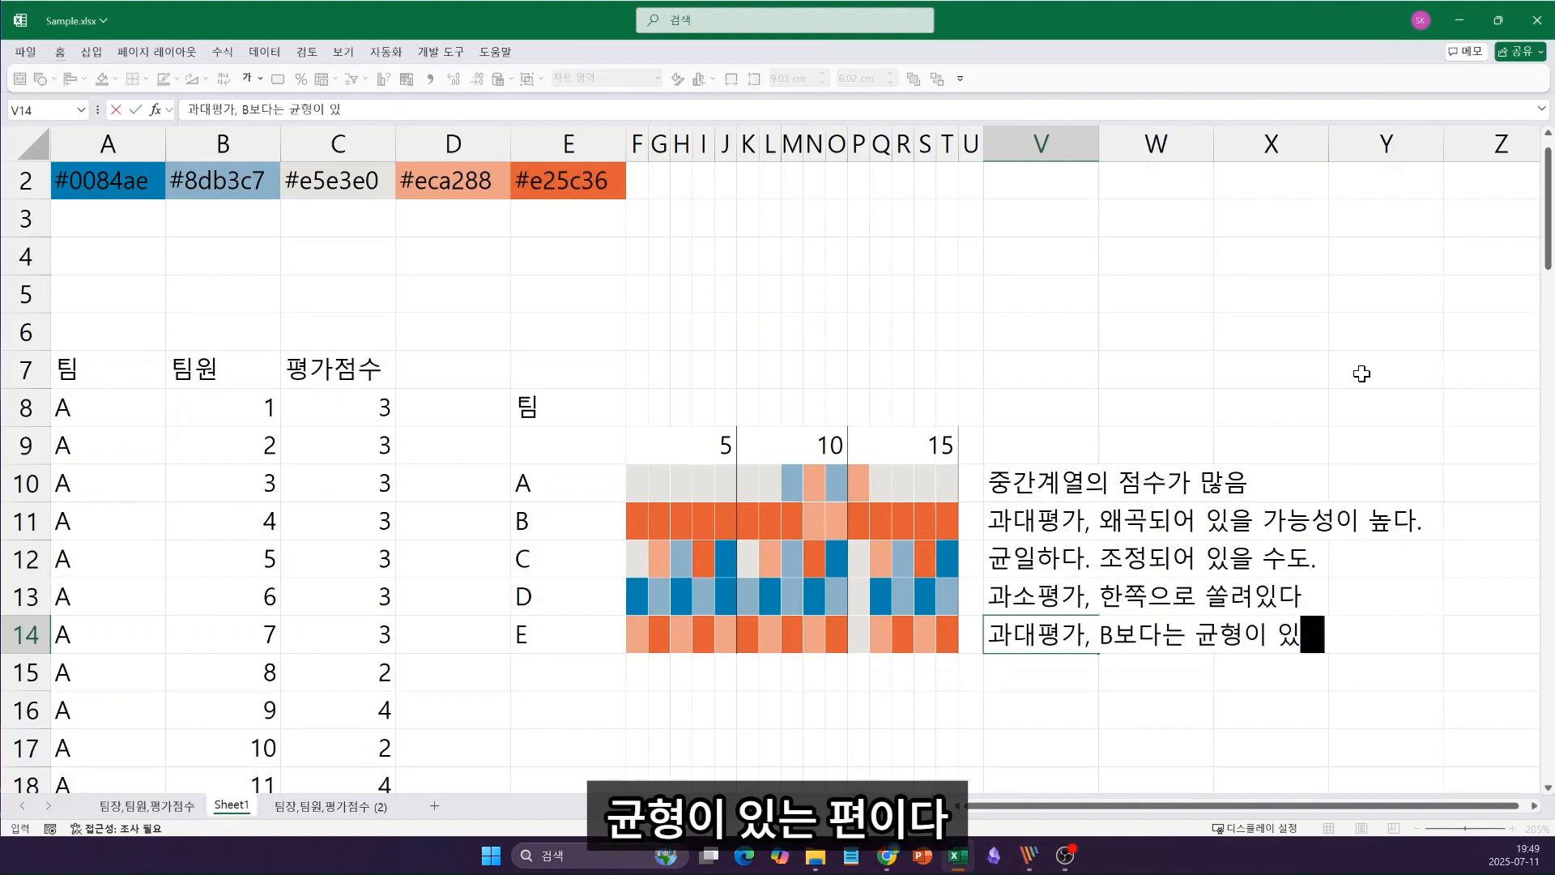
pyautogui.write('는편이다.')
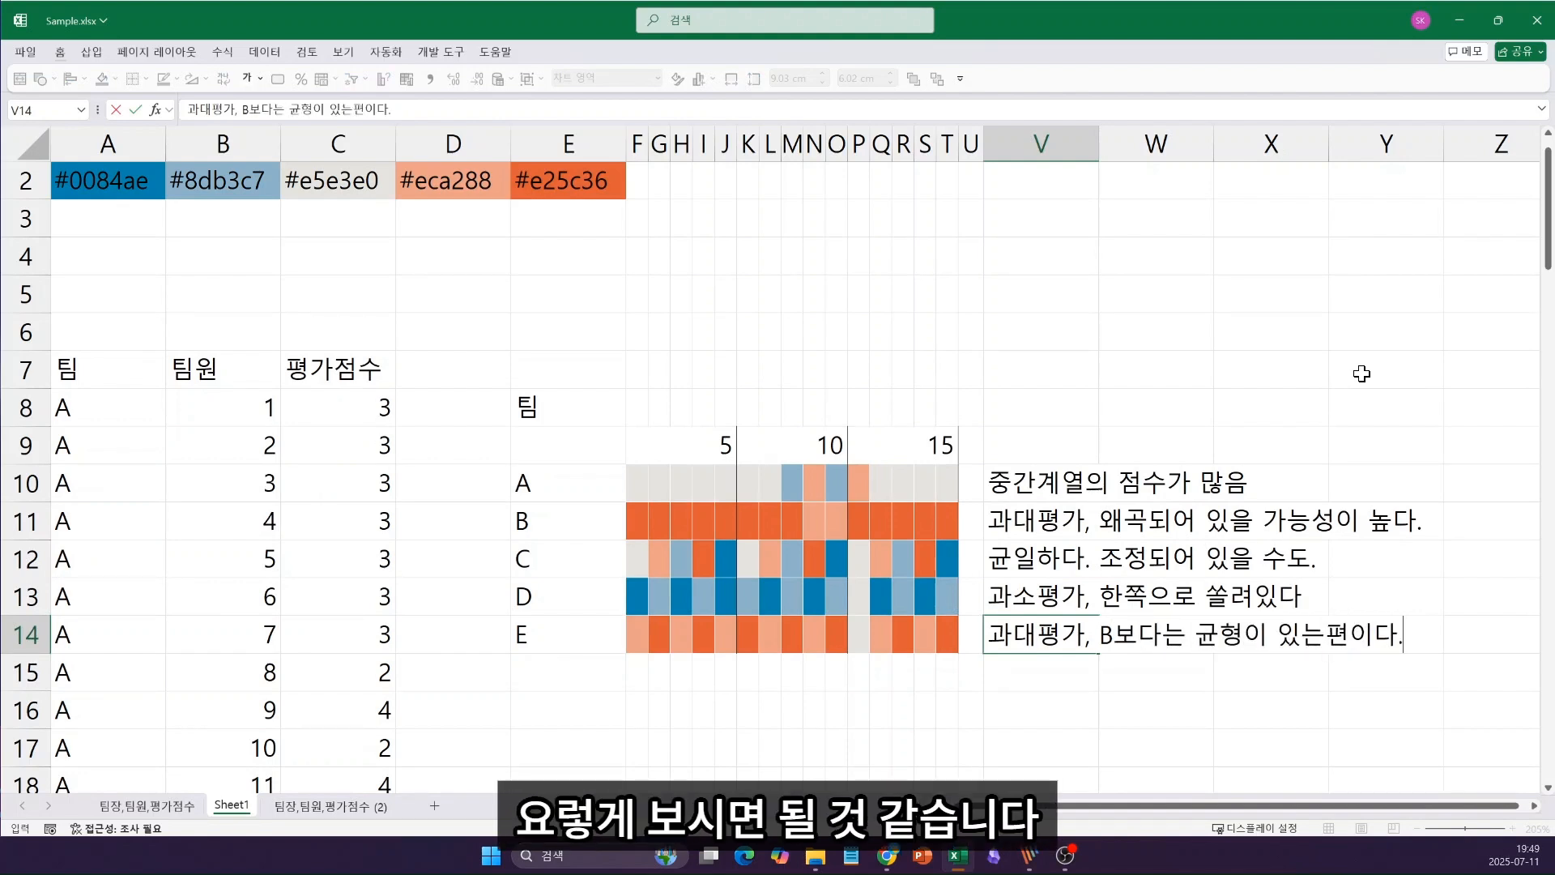
pyautogui.press('Up')
pyautogui.press('Up')
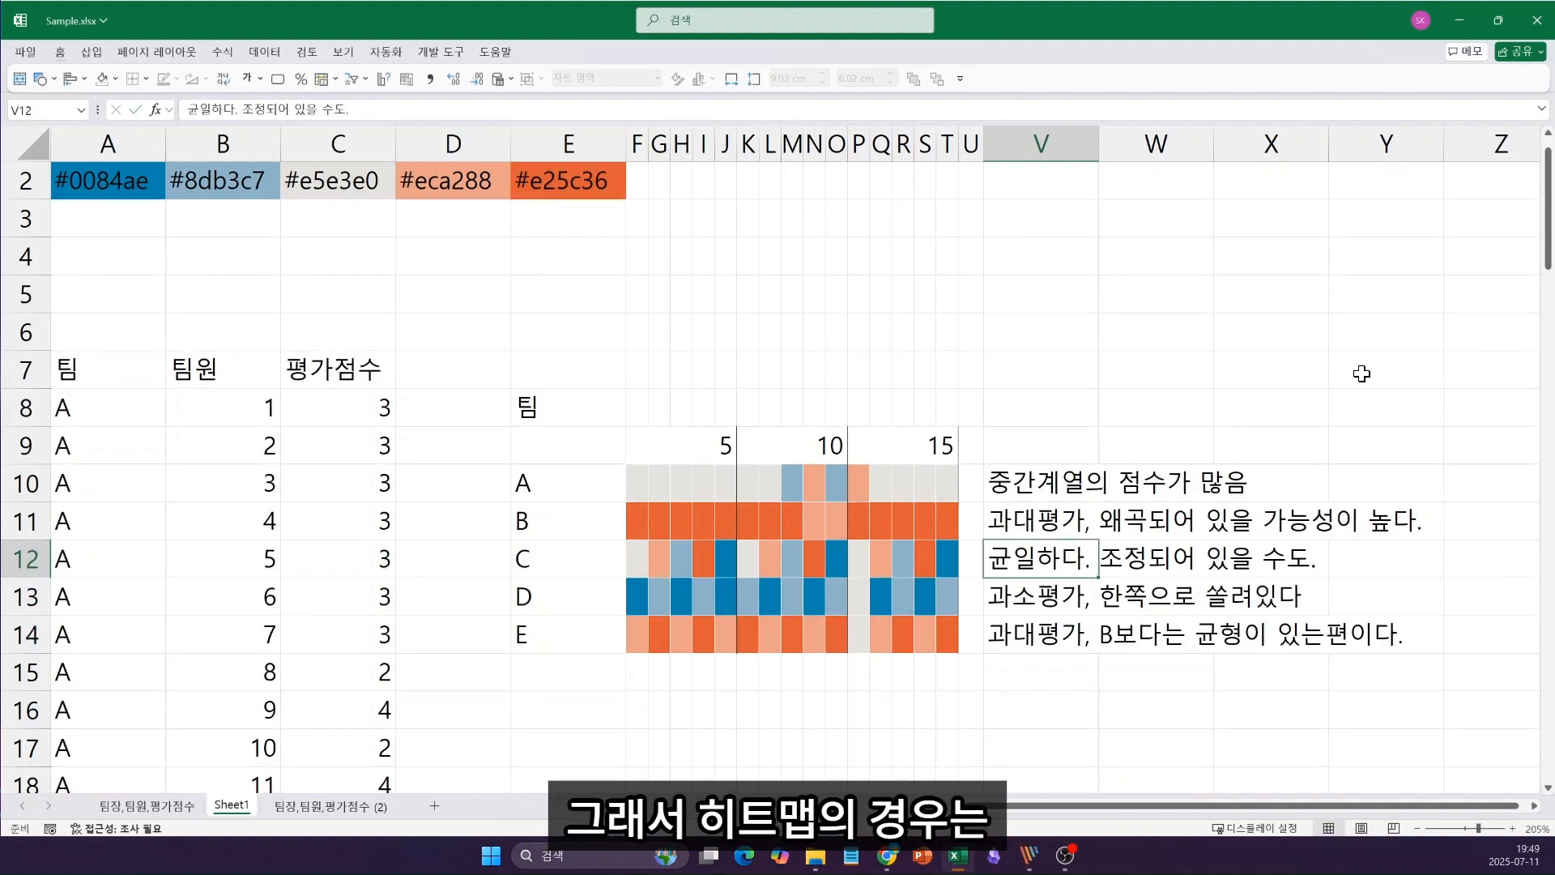
pyautogui.press('Up')
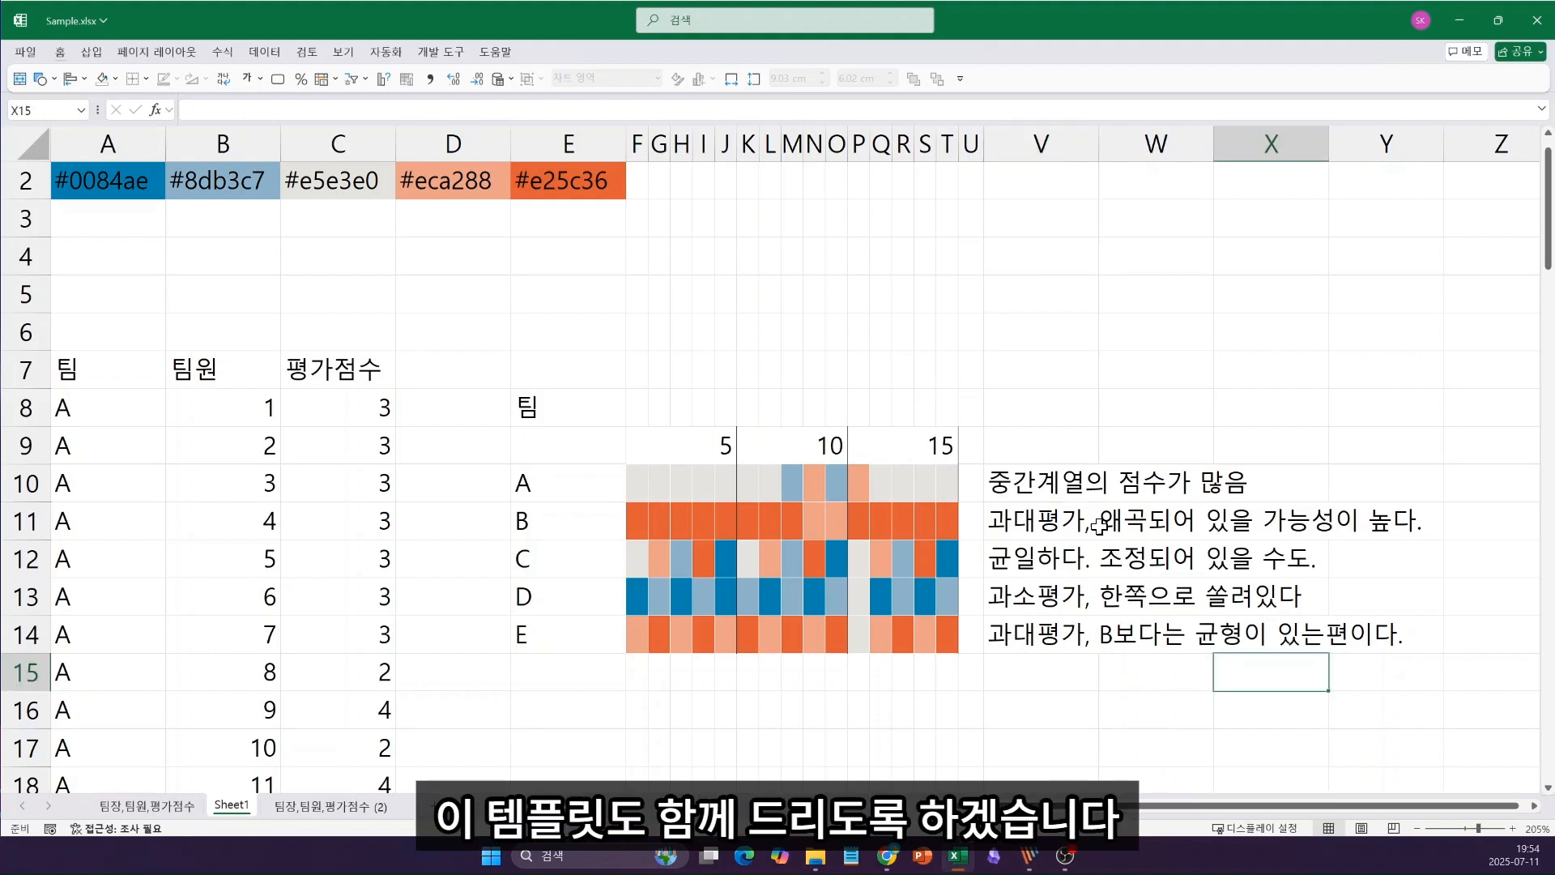
pyautogui.click(1125, 410)
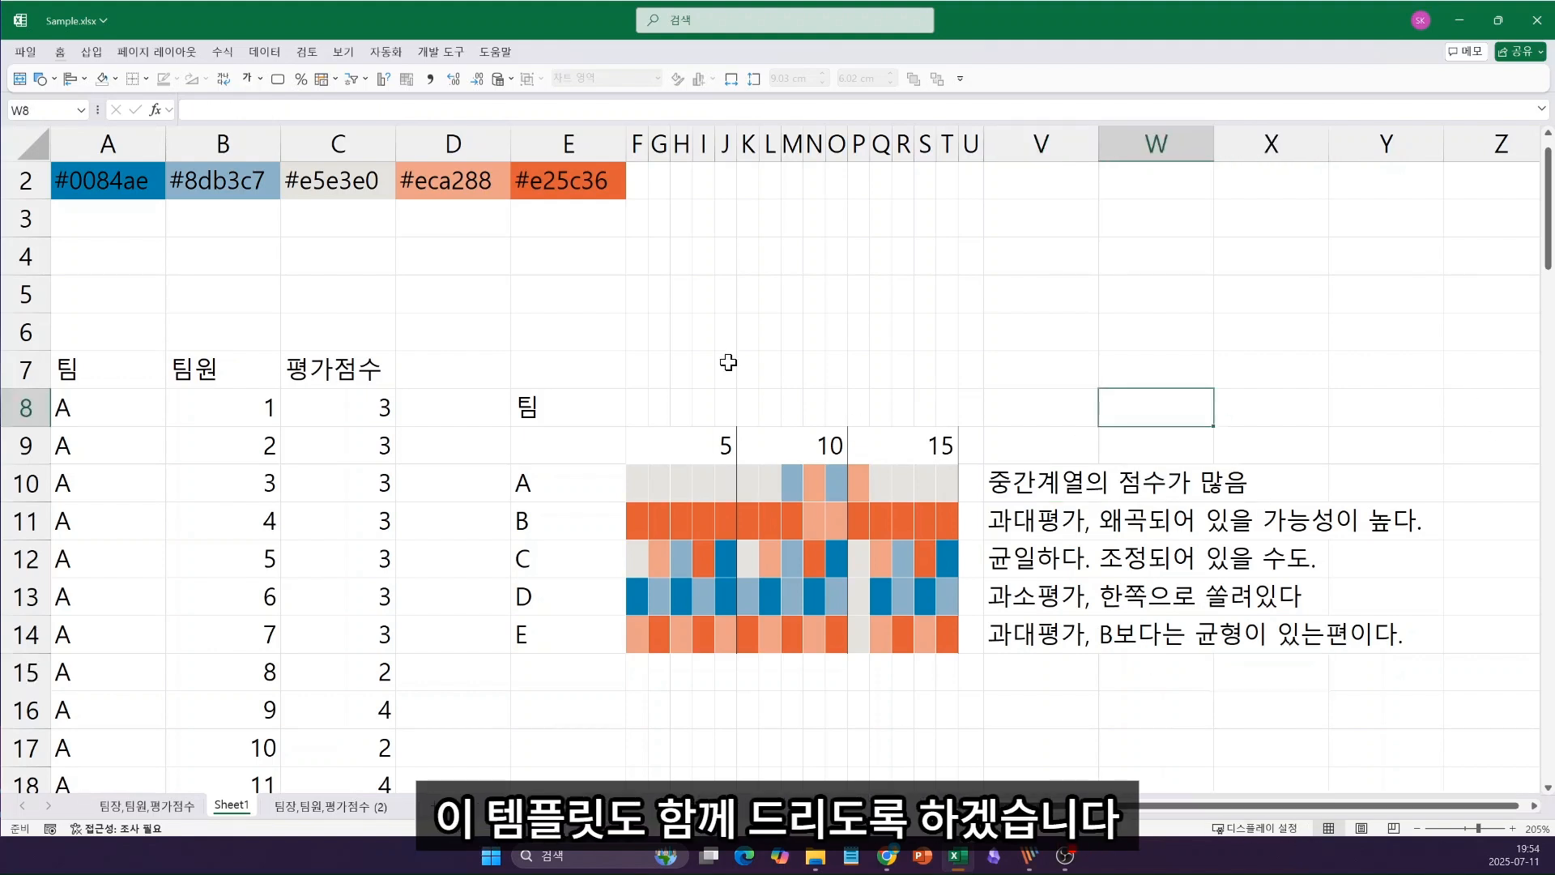
pyautogui.click(924, 755)
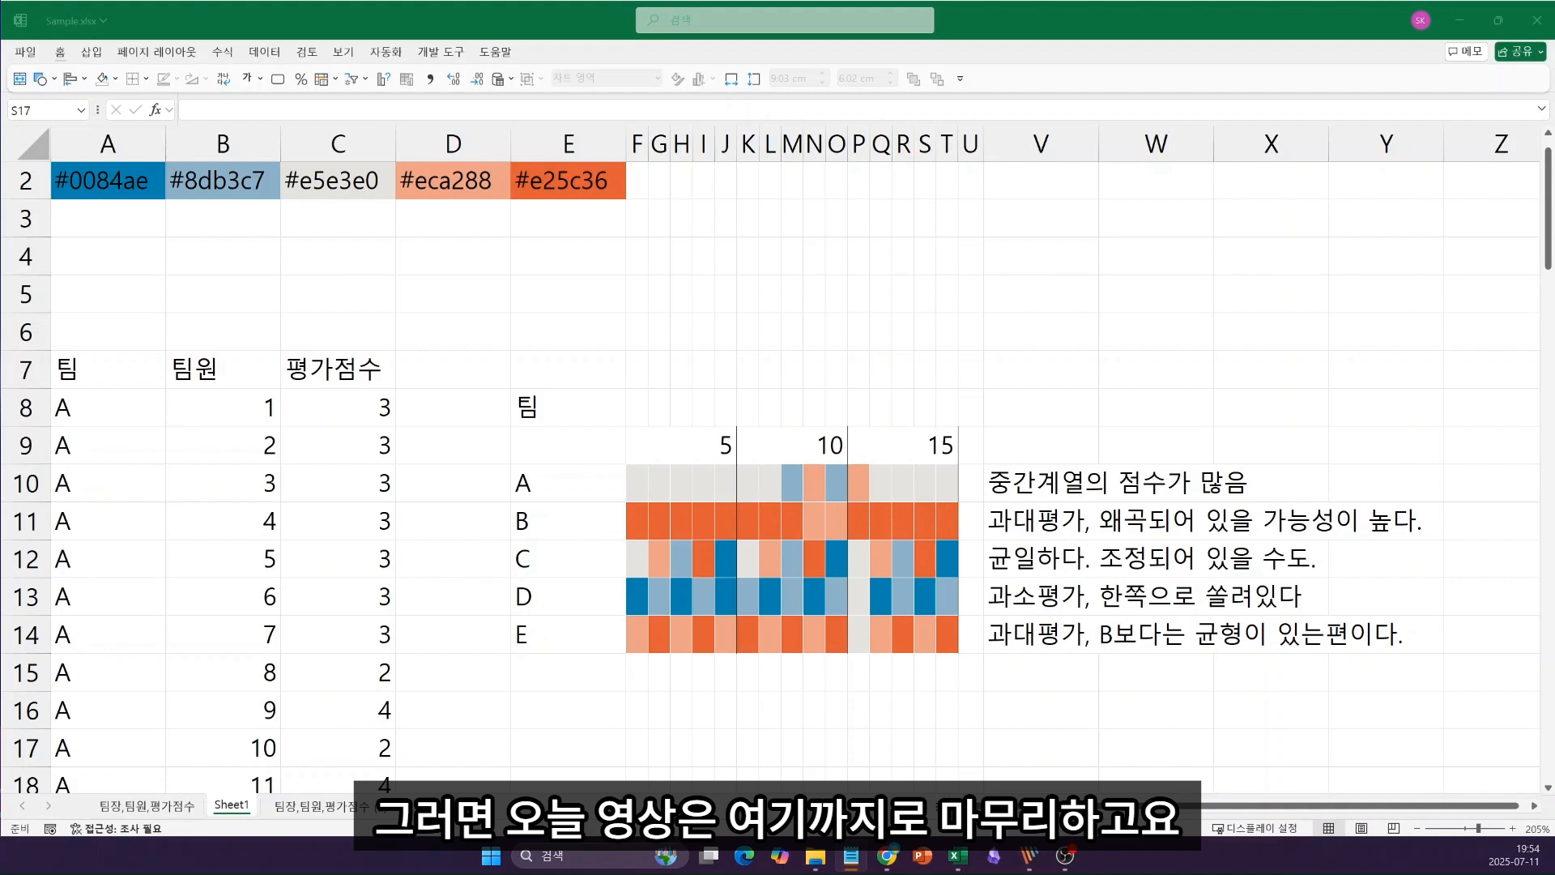